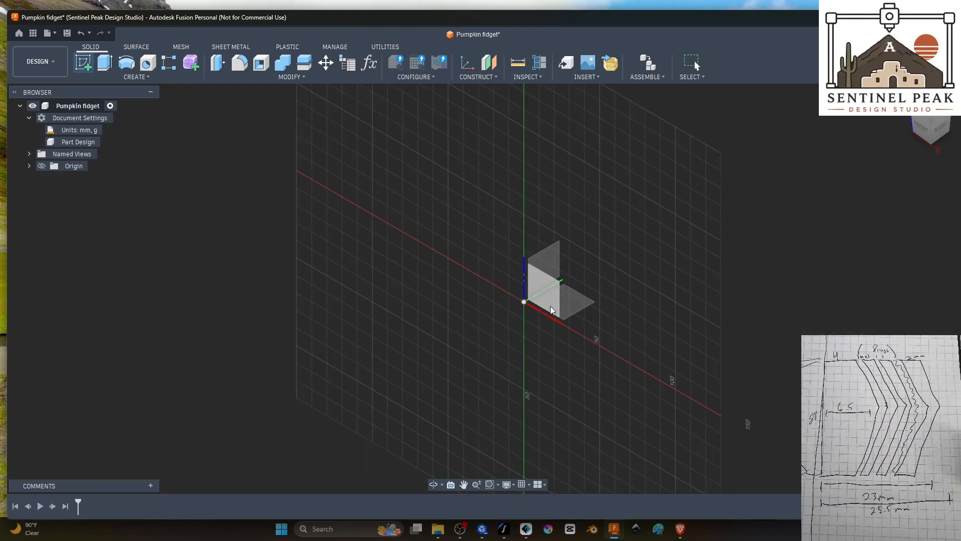
Step: Start a sketch on the front plane and draw a 28 mm vertical centerline upward from the origin
click(549, 299)
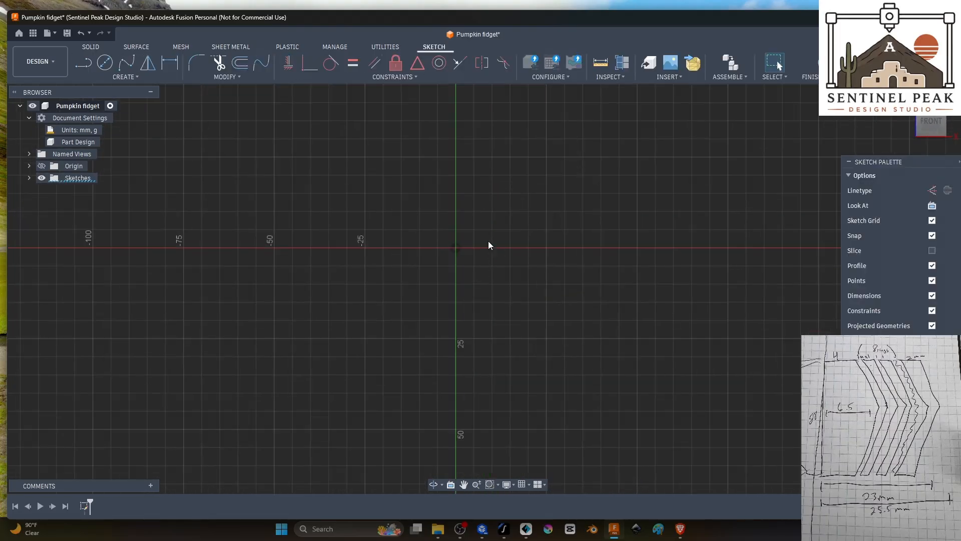
scroll(487, 220, up, 2)
middle_drag(487, 220, 529, 311)
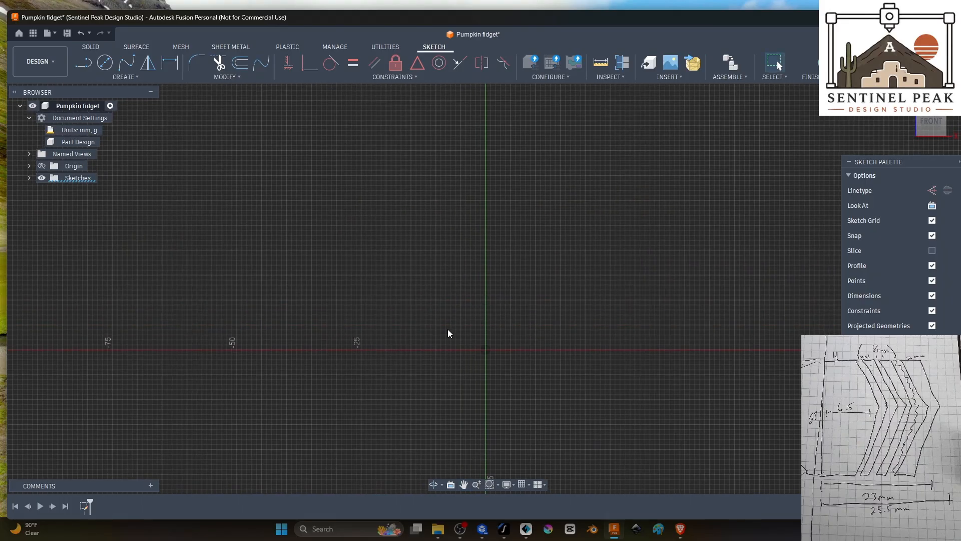
click(85, 63)
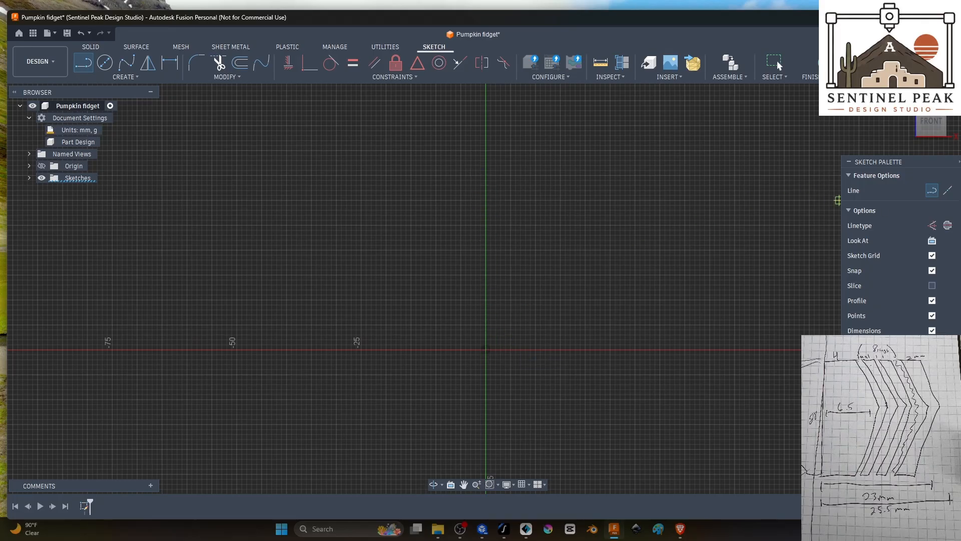
click(947, 226)
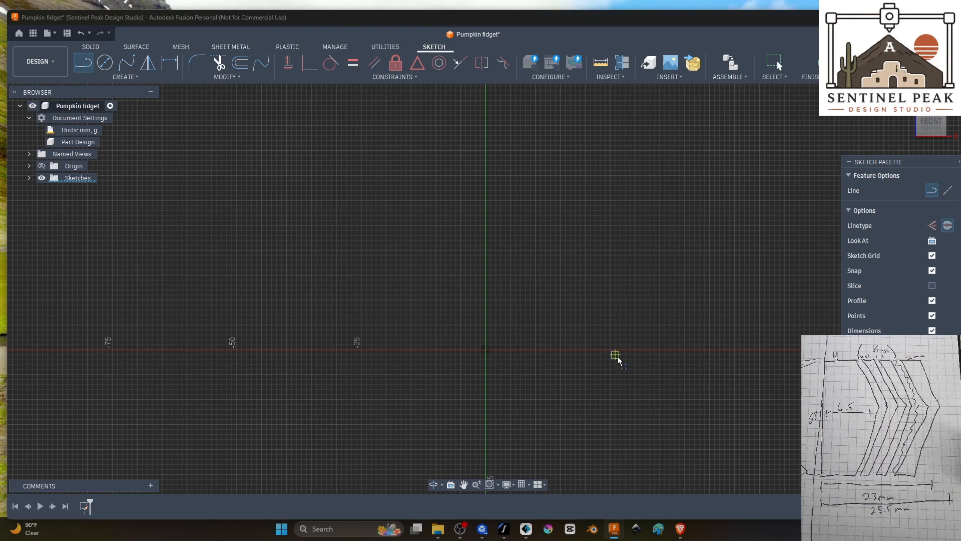
click(486, 349)
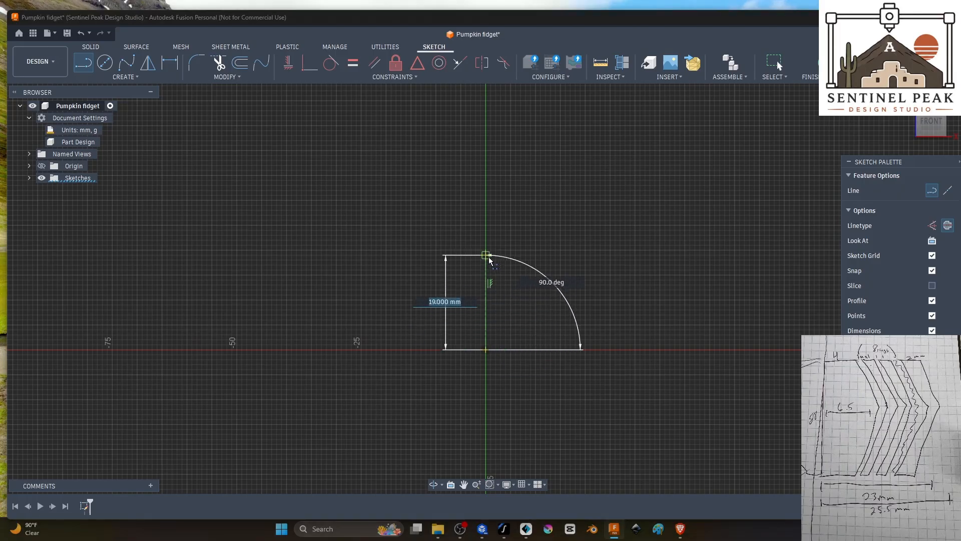
text(28)
key(Return)
key(Escape)
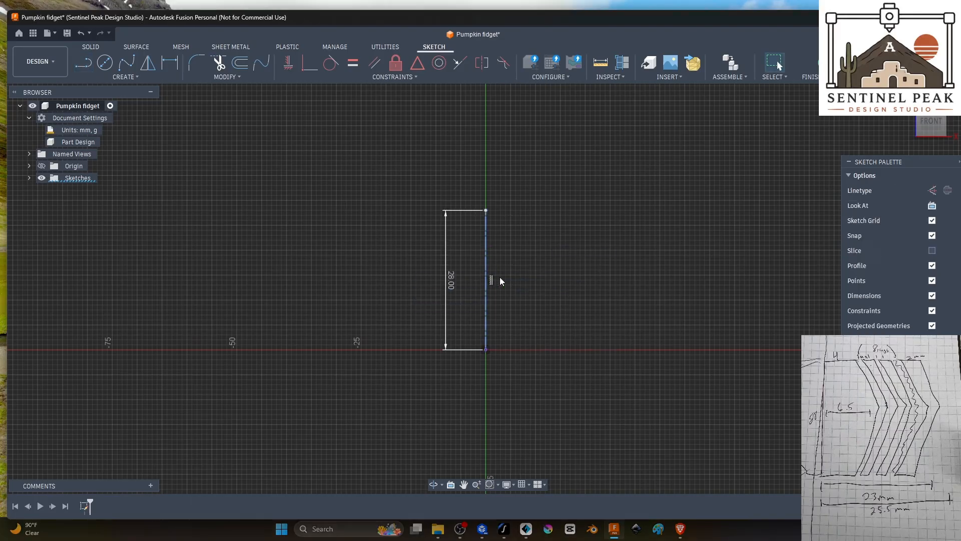
Step: Draw a 4 mm horizontal line outward to the right from the upper end of the centerline
click(84, 63)
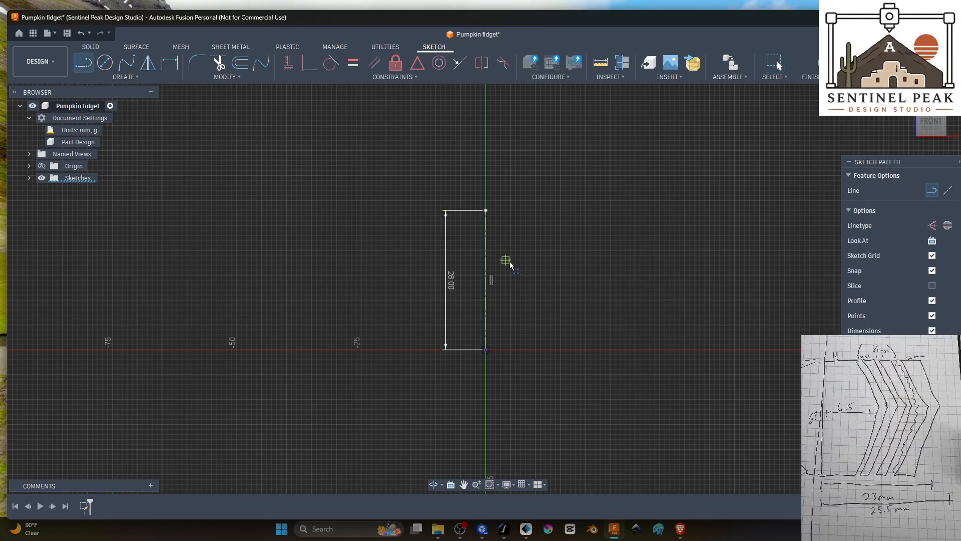
scroll(511, 264, up, 5)
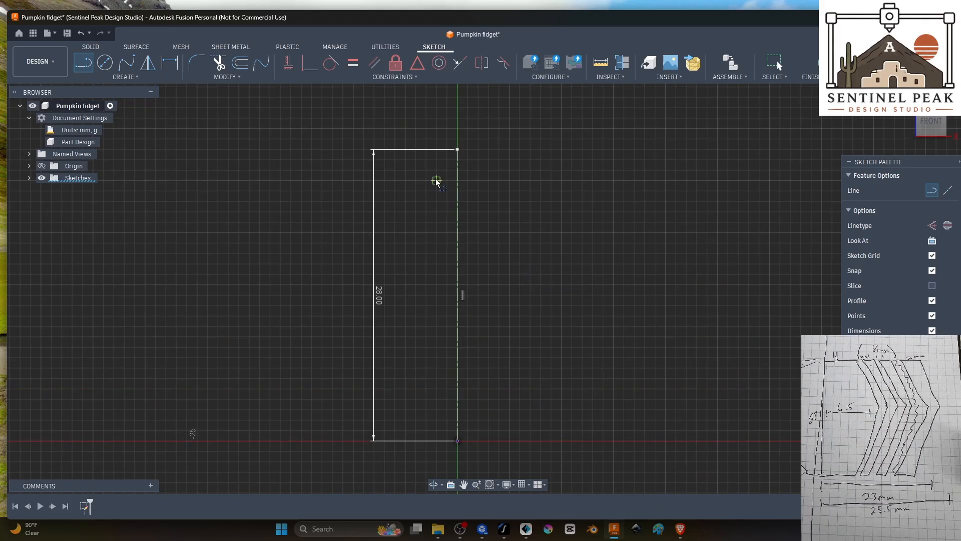
click(458, 150)
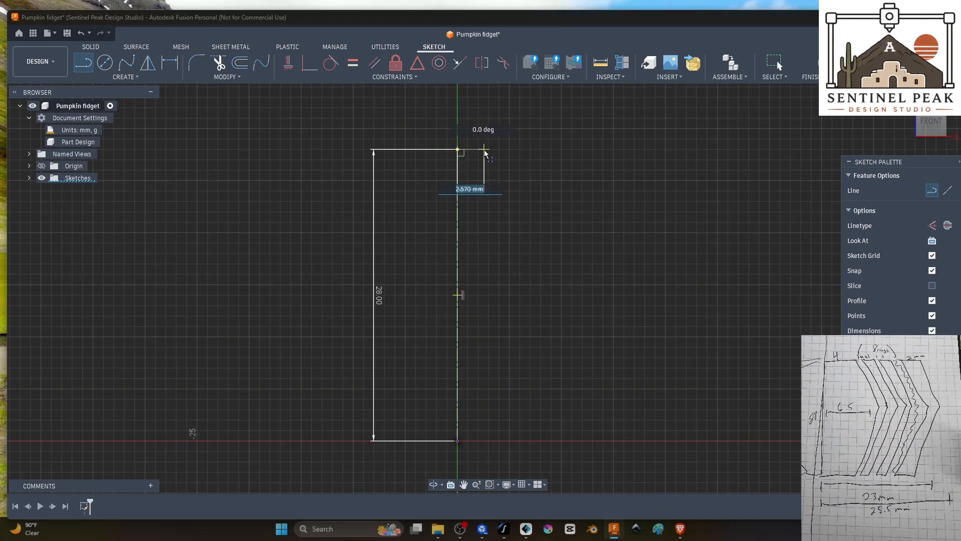
text(4)
key(Return)
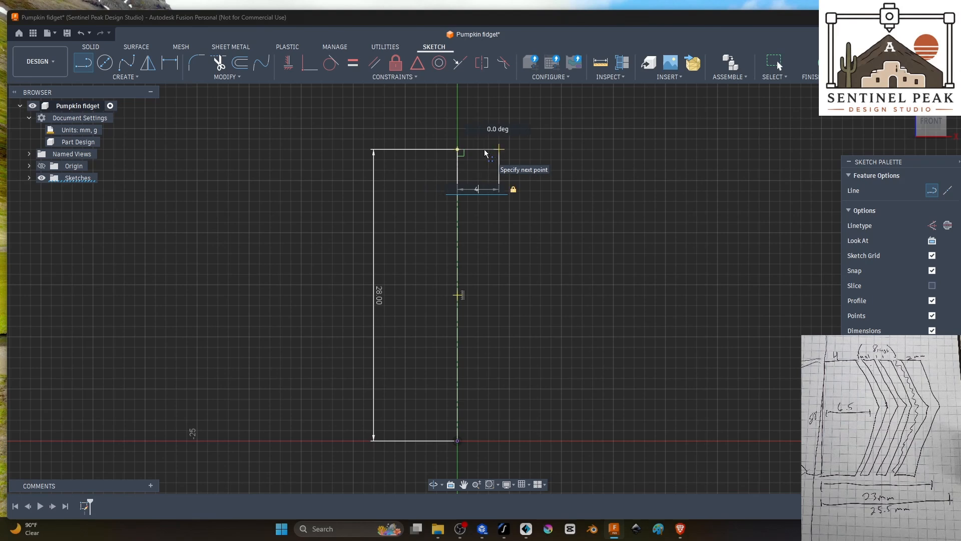
key(Escape)
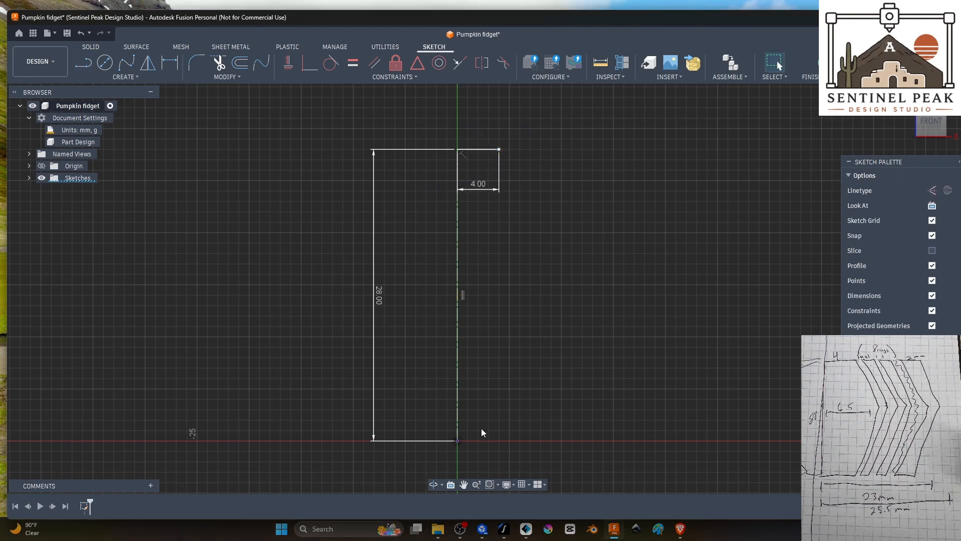
Step: Draw a 4 mm horizontal line to the right from the origin at the centerline's lower end
click(81, 63)
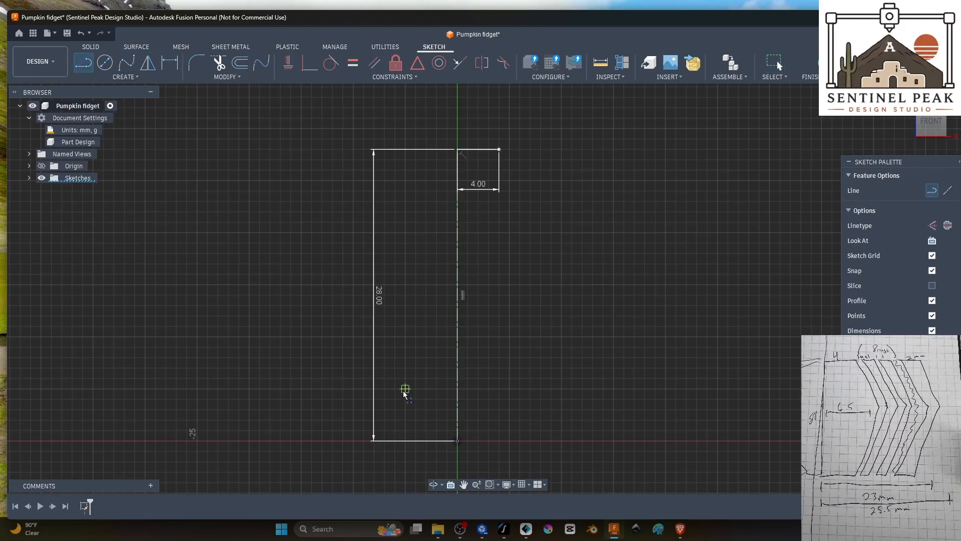
click(457, 441)
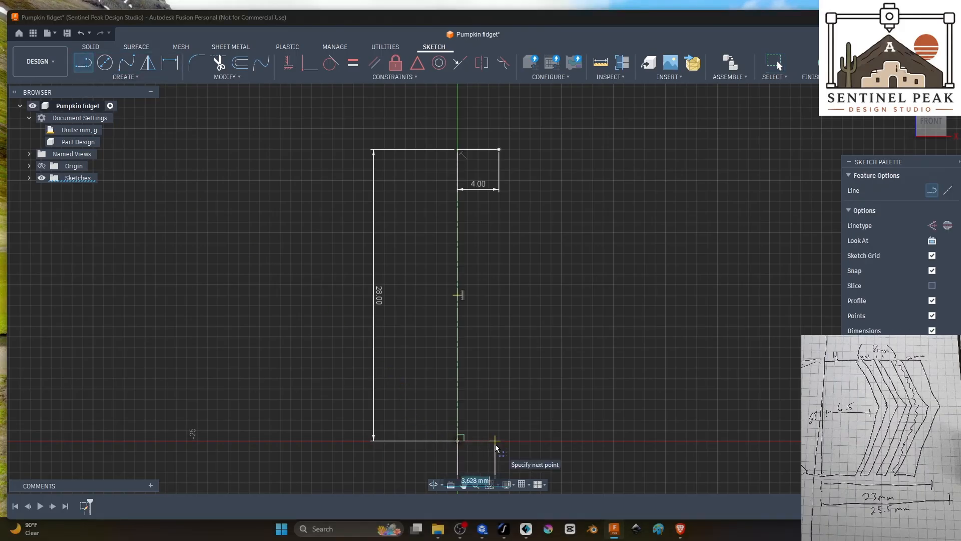
text(4)
key(Return)
key(Escape)
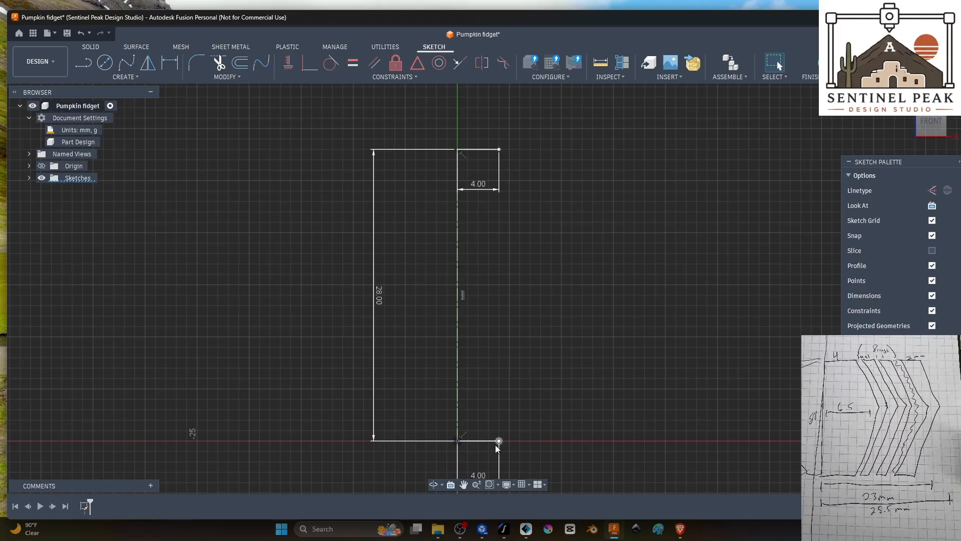
Step: Draw a 6.5 mm horizontal construction line to the right from the midpoint of the vertical centerline
click(84, 63)
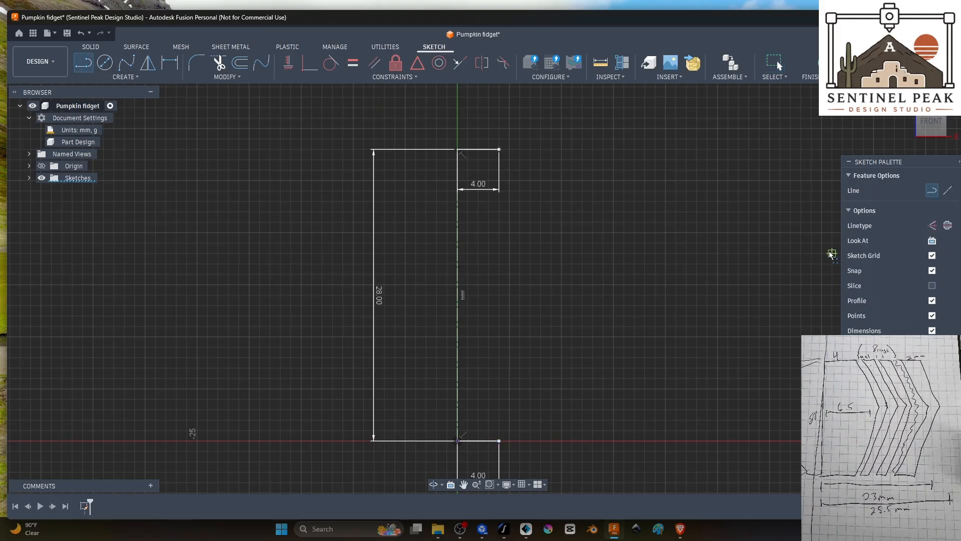
click(932, 225)
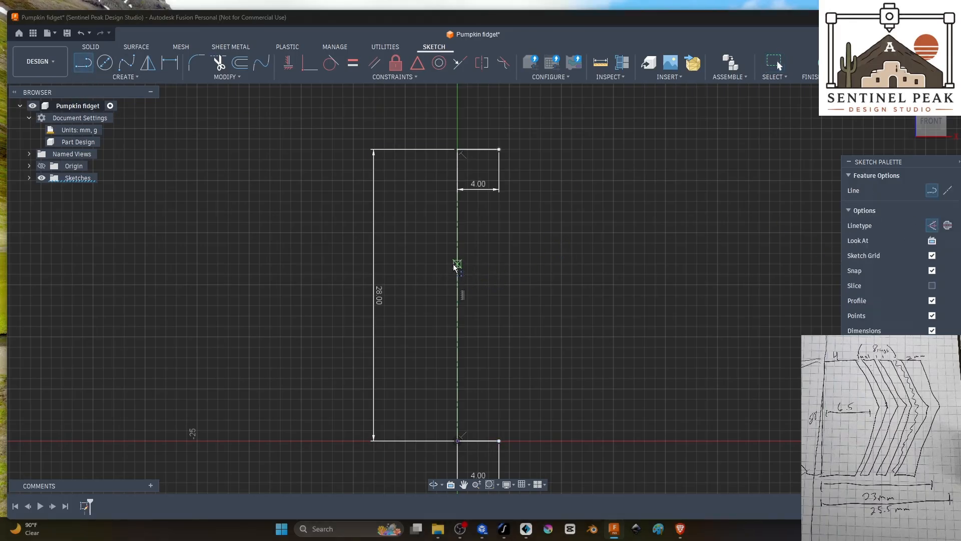
click(457, 297)
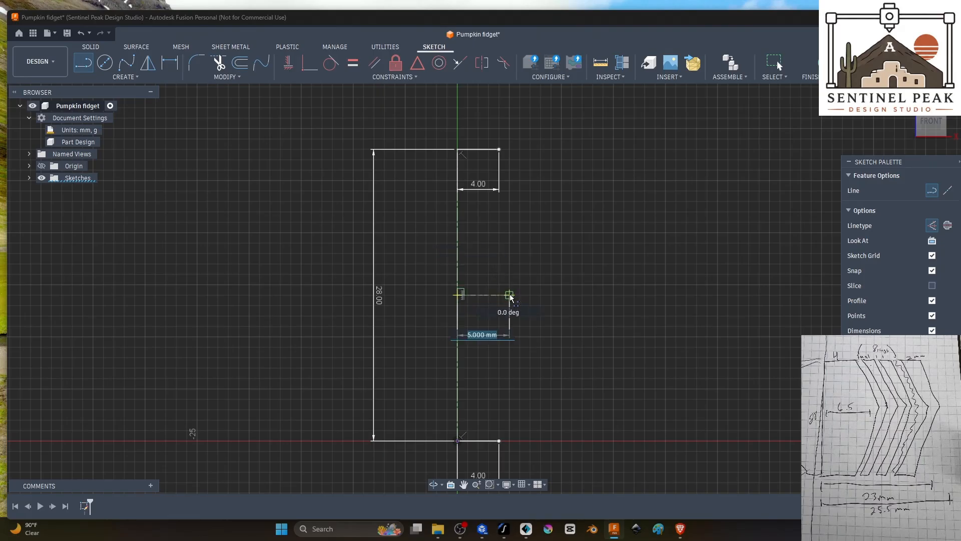
text(6)
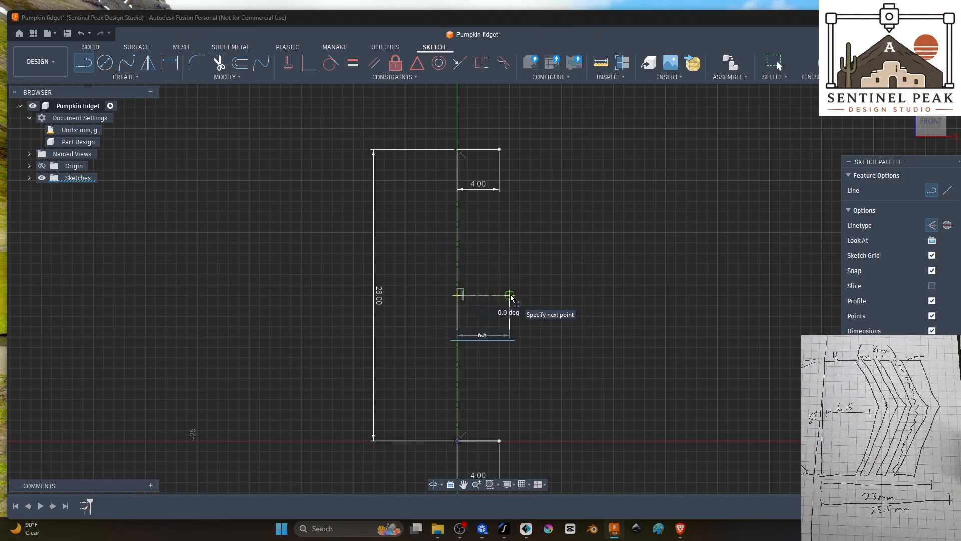
text(.5)
key(Tab)
click(524, 296)
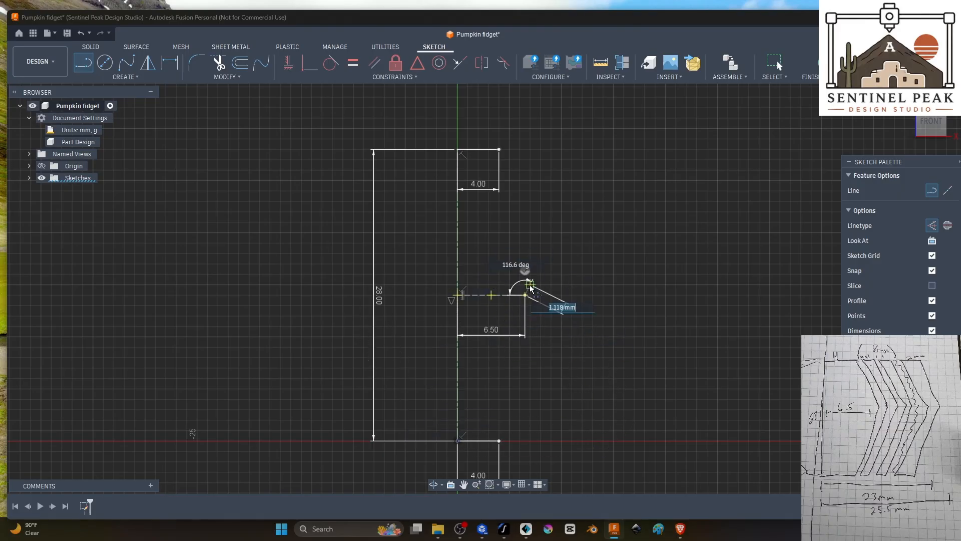
key(Escape)
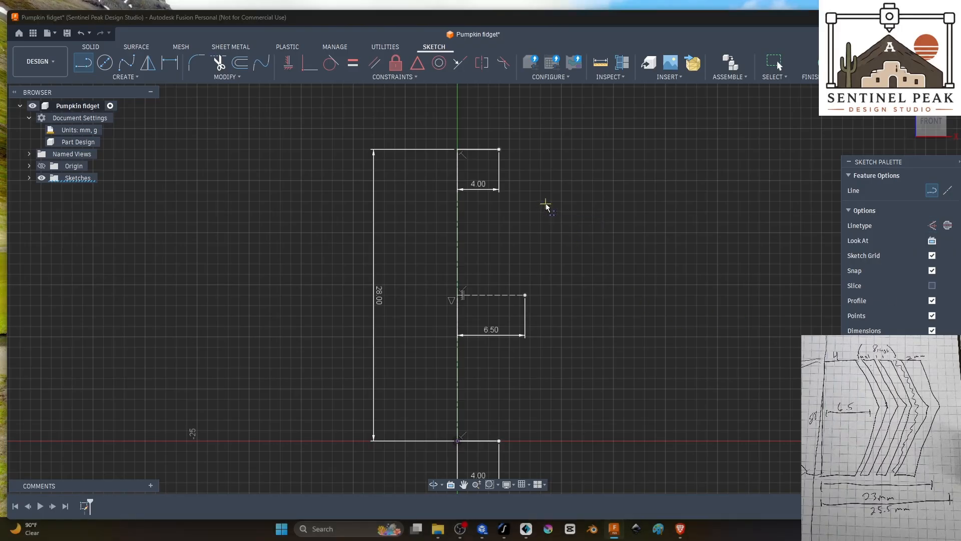
Step: Close the profile with two solid lines joining the outer ends of both 4 mm lines to the 6.5 mm construction line's end
click(499, 149)
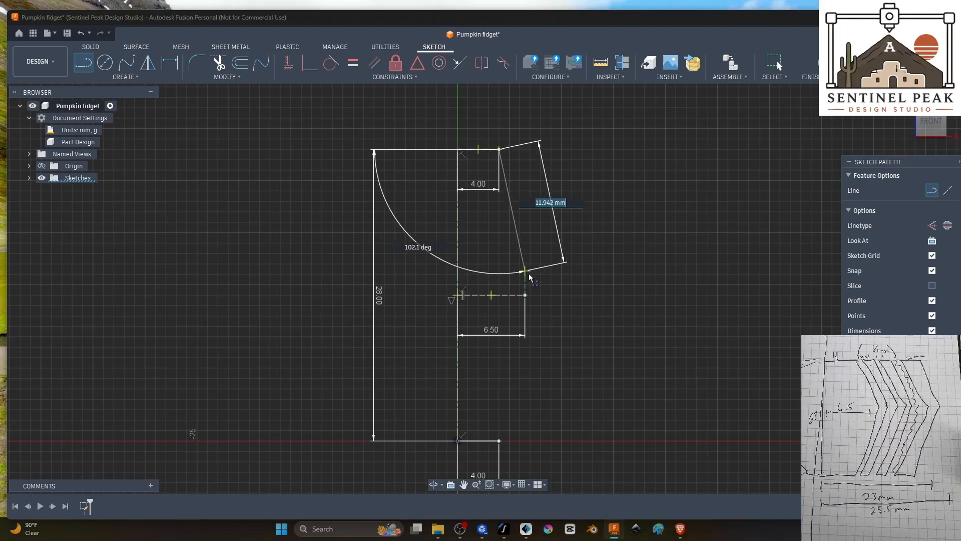
click(524, 295)
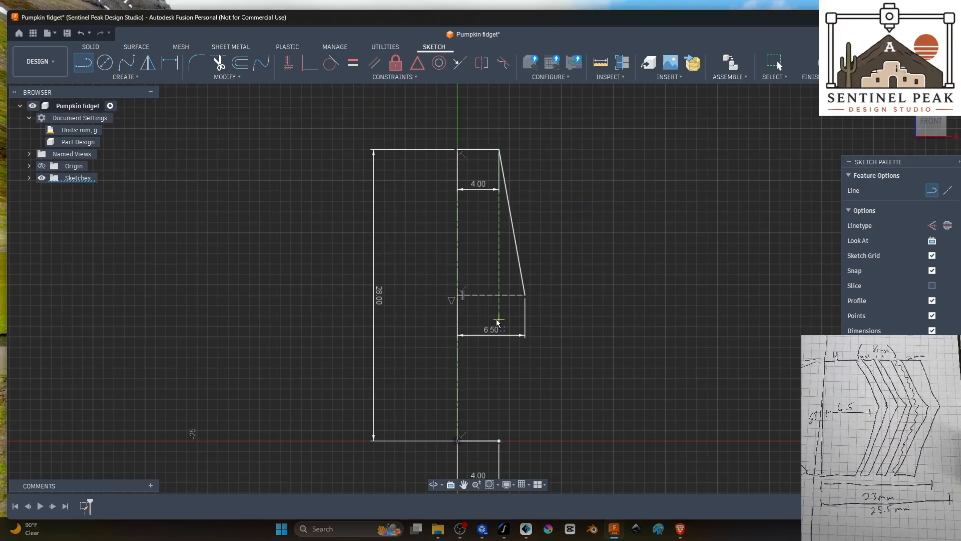
click(525, 296)
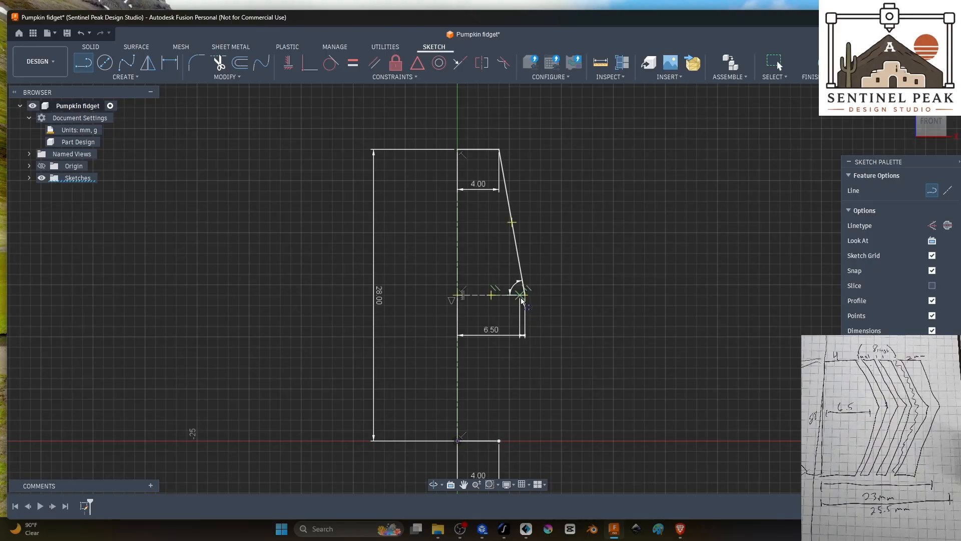
click(499, 441)
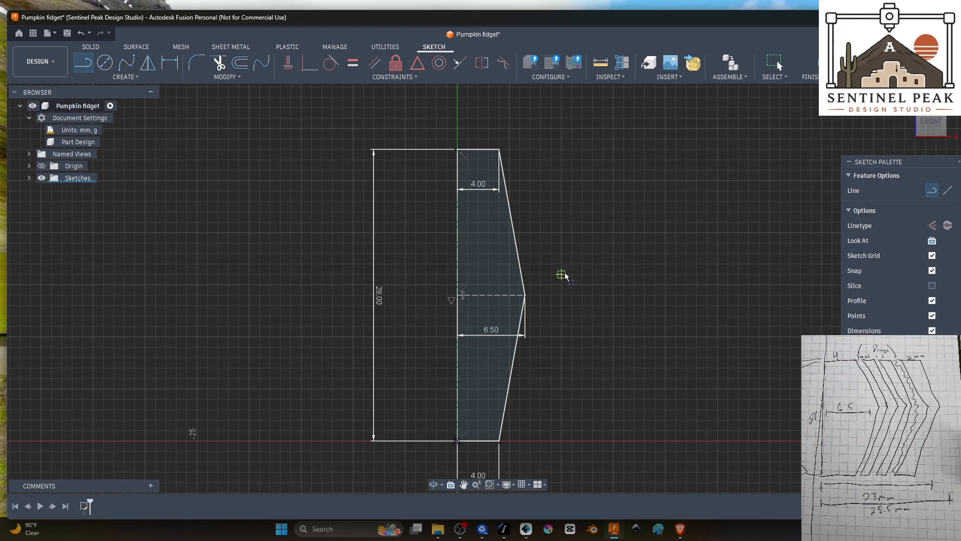
key(Escape)
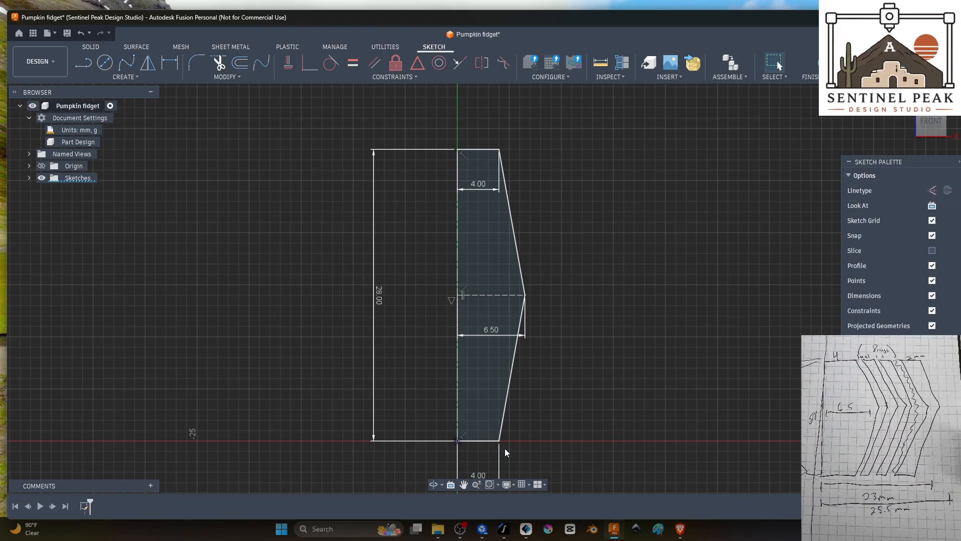
Step: Draw a 28 mm horizontal construction line to the right from the origin along the profile's base
middle_drag(706, 336, 562, 289)
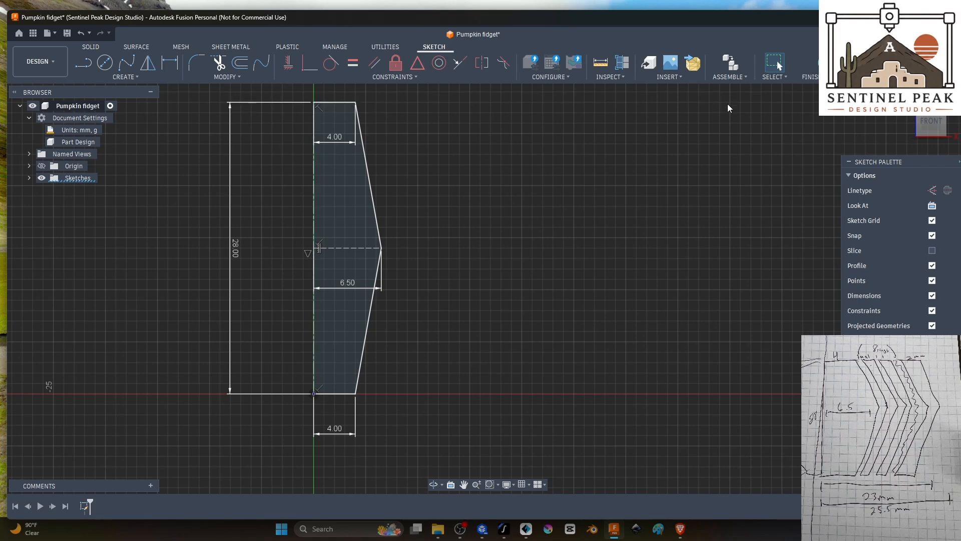
click(83, 63)
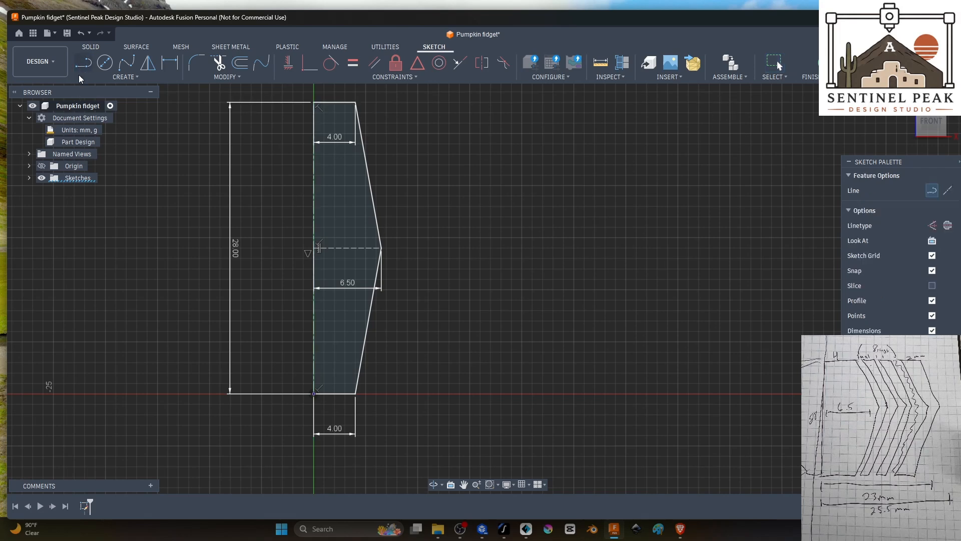
click(932, 225)
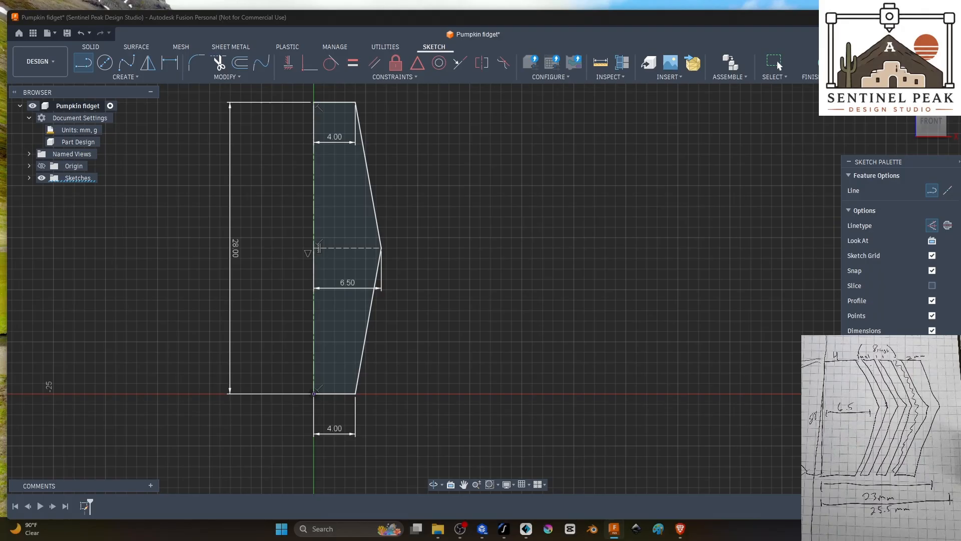
click(313, 394)
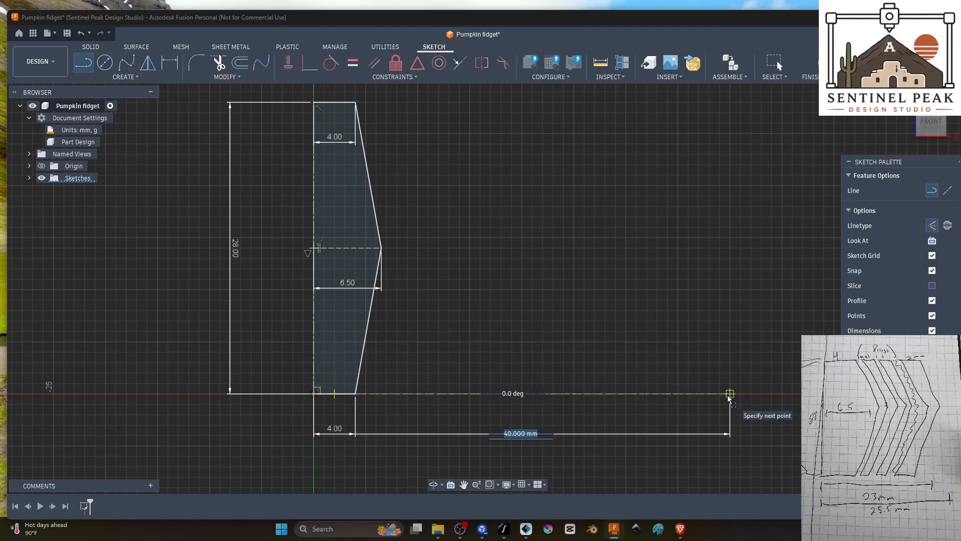
text(28)
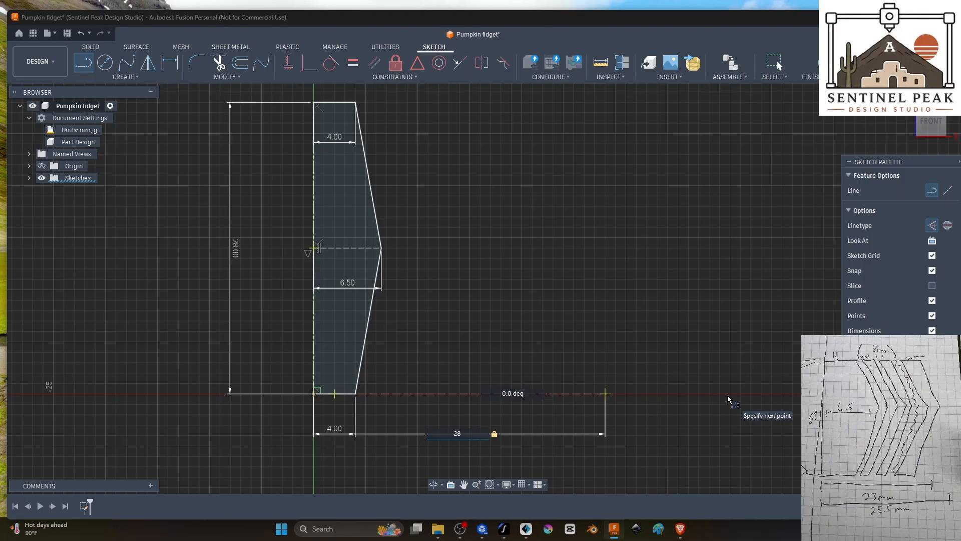
key(Return)
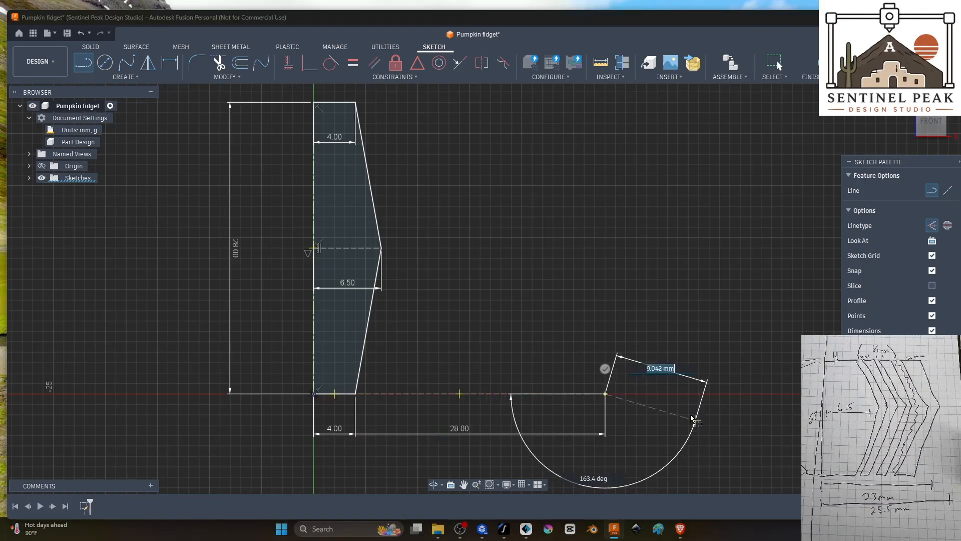
key(Escape)
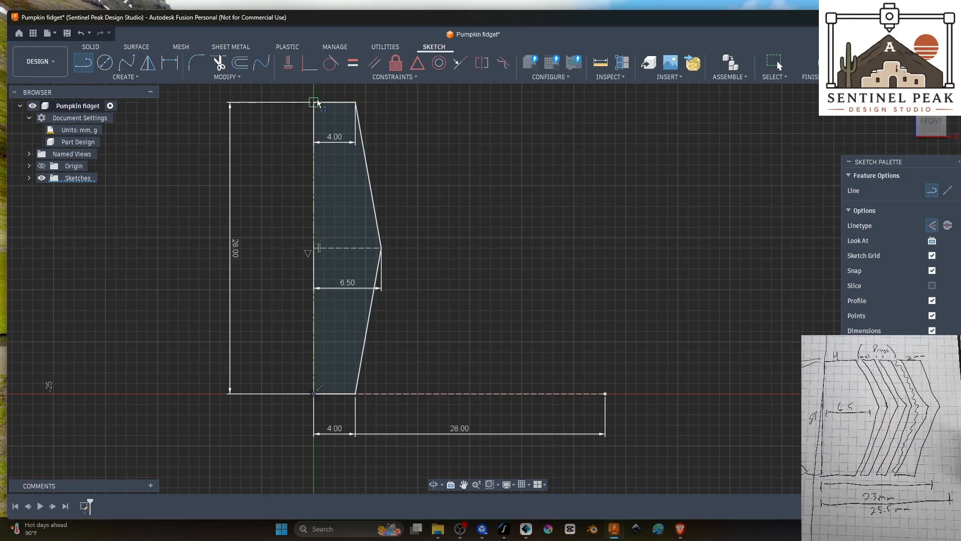
drag(315, 102, 608, 113)
click(608, 114)
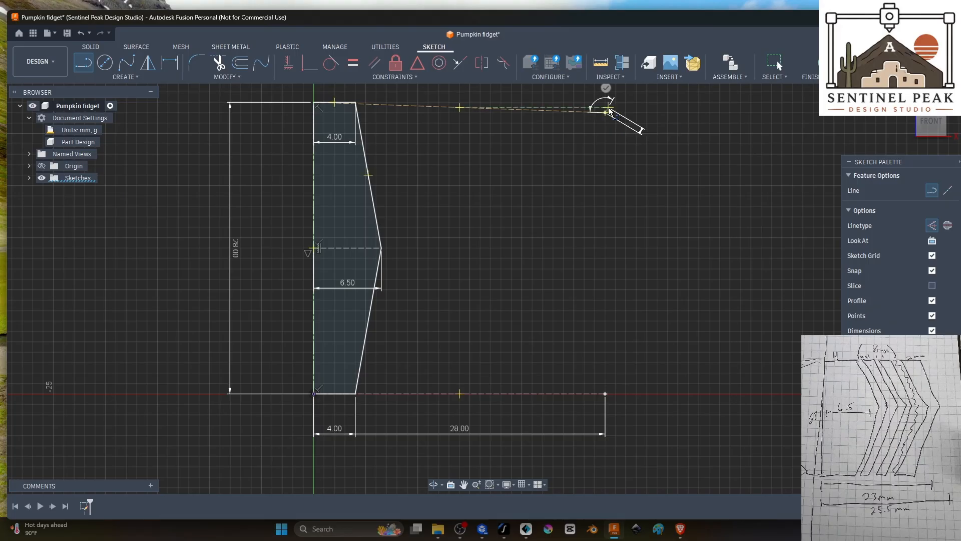
key(Escape)
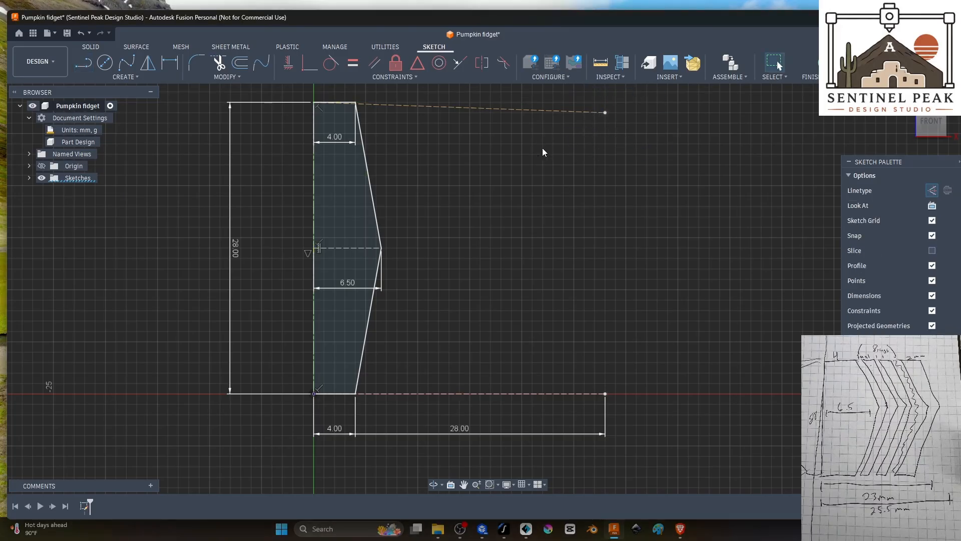
key(ctrl+z)
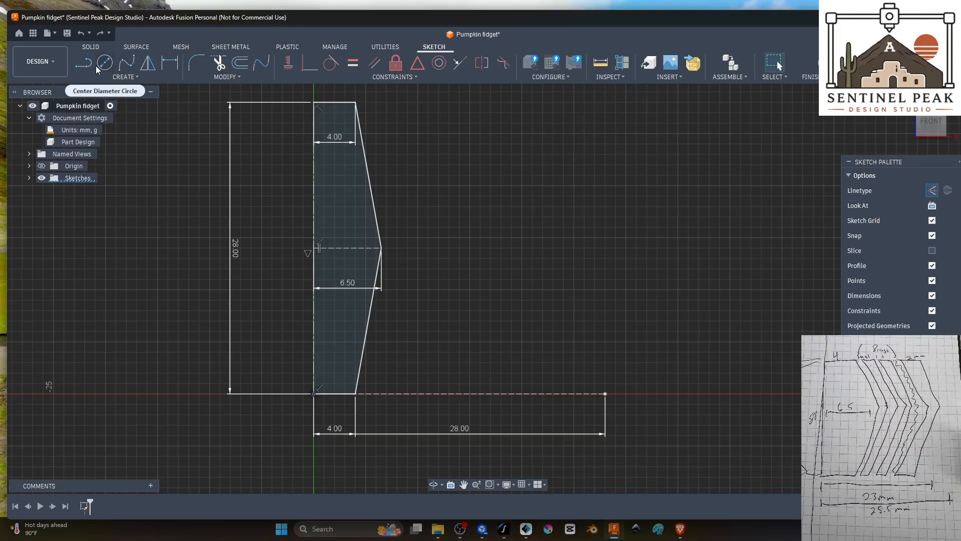
Step: Draw a 28 mm horizontal construction line to the right from the upper end of the vertical centerline
key(l)
click(315, 103)
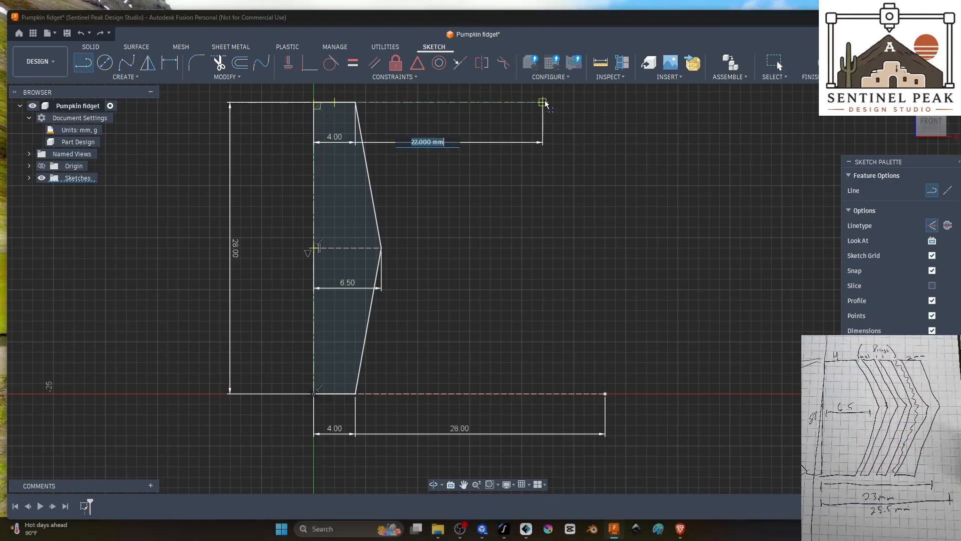
click(605, 102)
drag(605, 102, 677, 293)
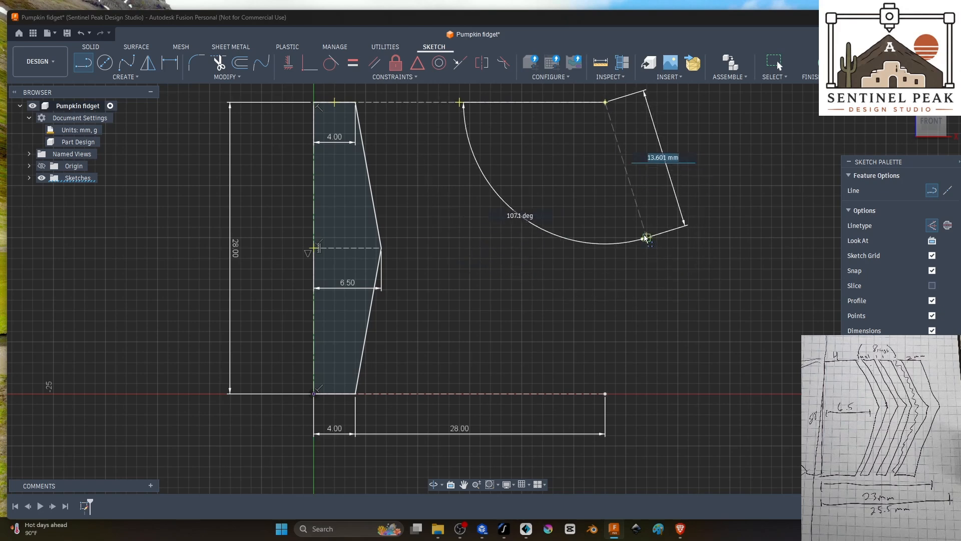
key(Escape)
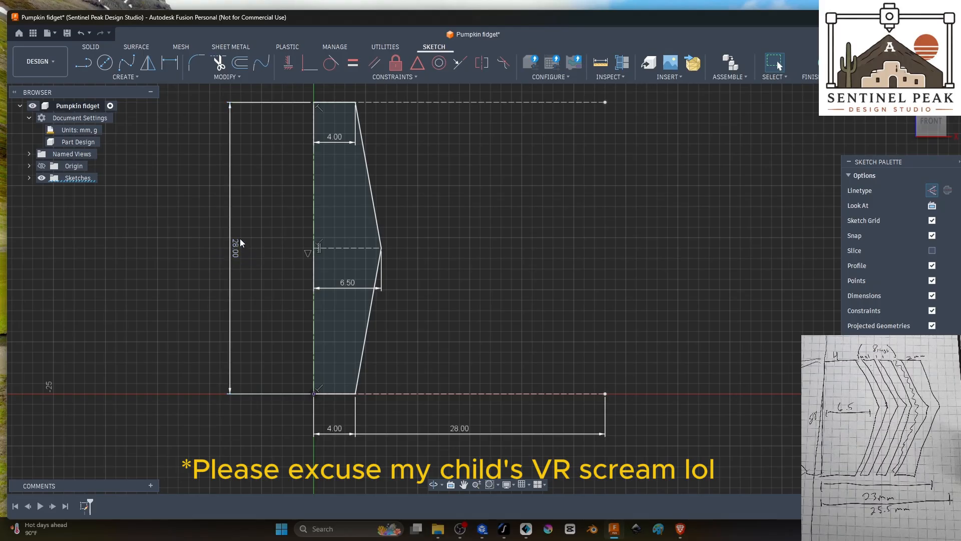
Step: Draw a 25.5 mm horizontal construction line to the right from the midpoint of the vertical centerline
click(82, 63)
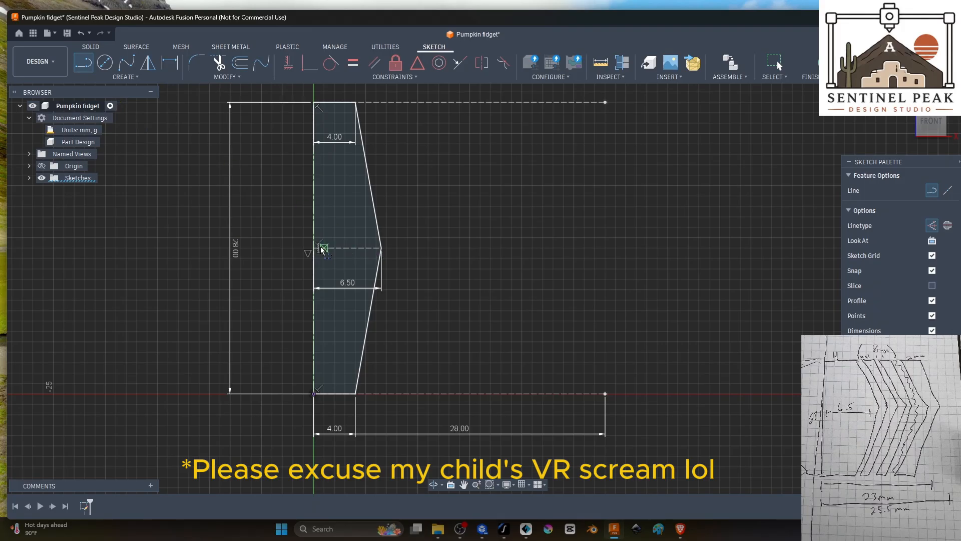
click(314, 247)
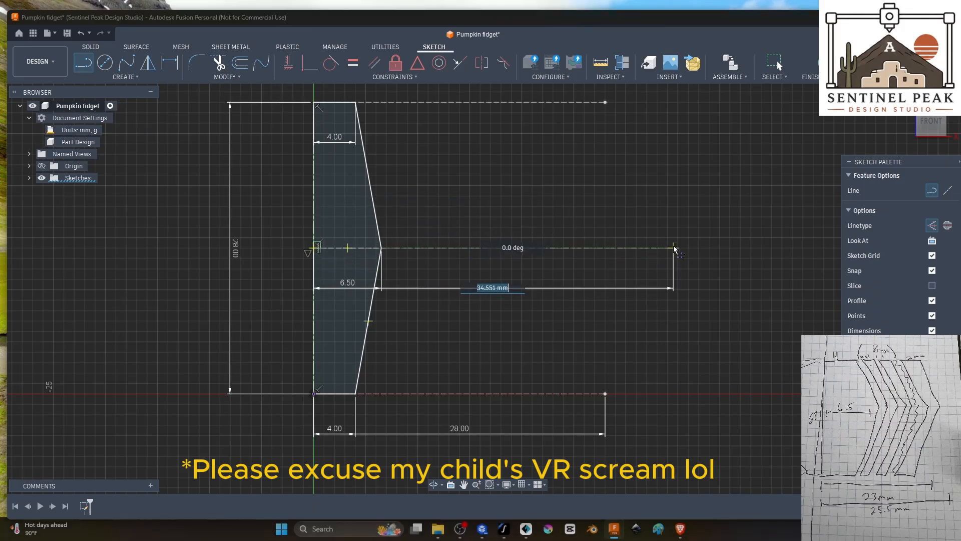
text(25.5)
key(Tab)
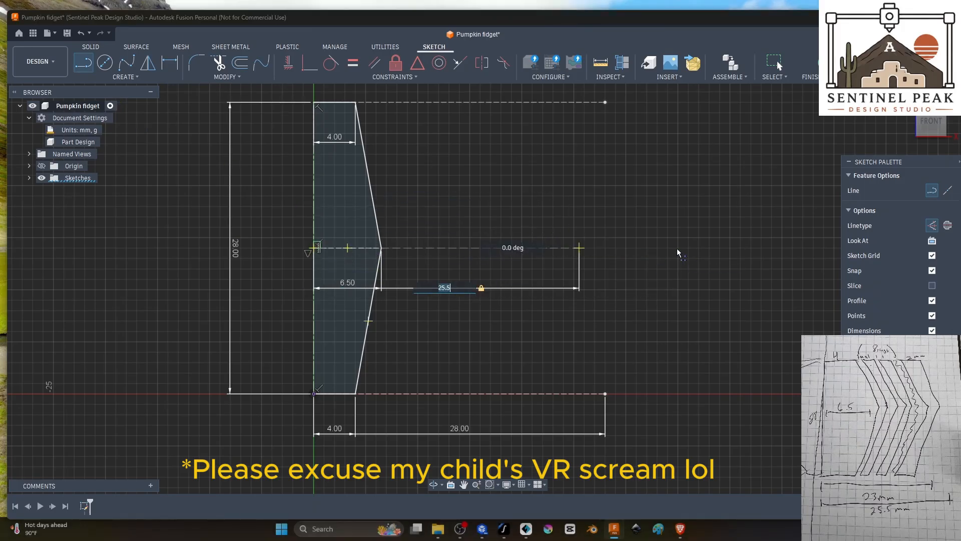
click(698, 247)
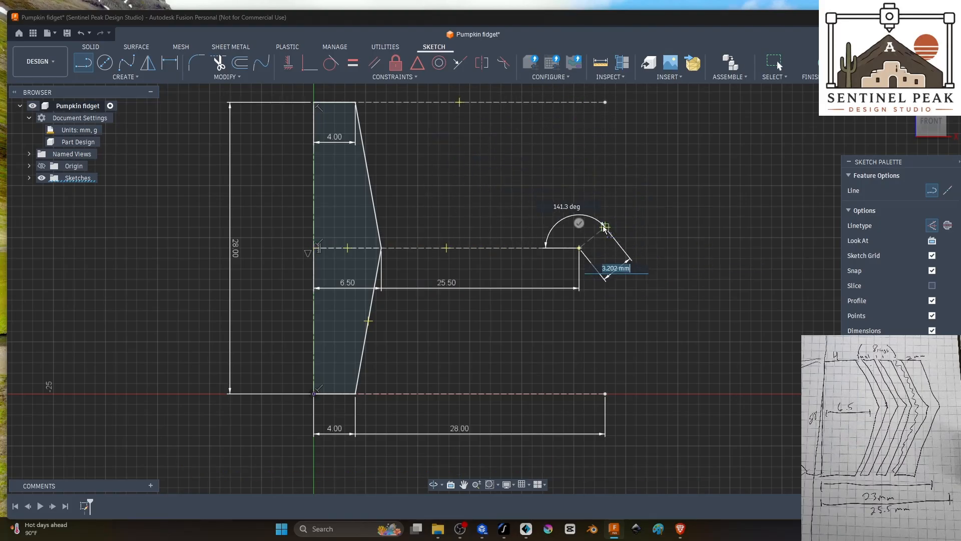
key(Escape)
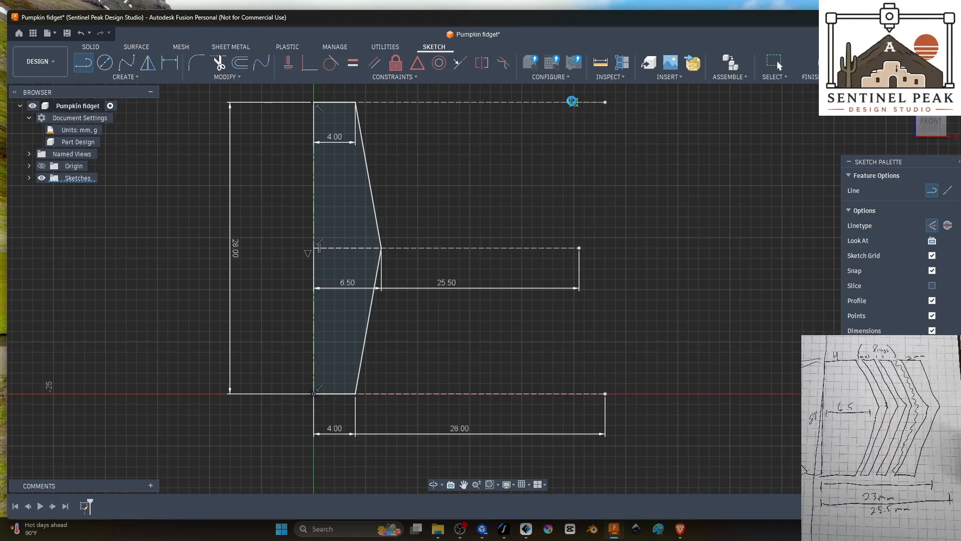
key(Escape)
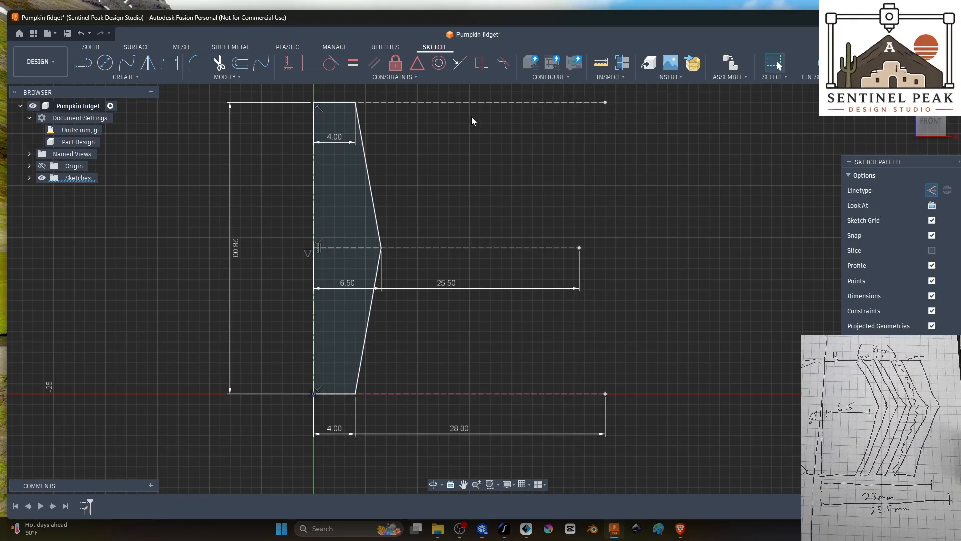
Step: Delete the two 28 mm horizontal construction lines at the upper and lower ends of the centerline
click(472, 103)
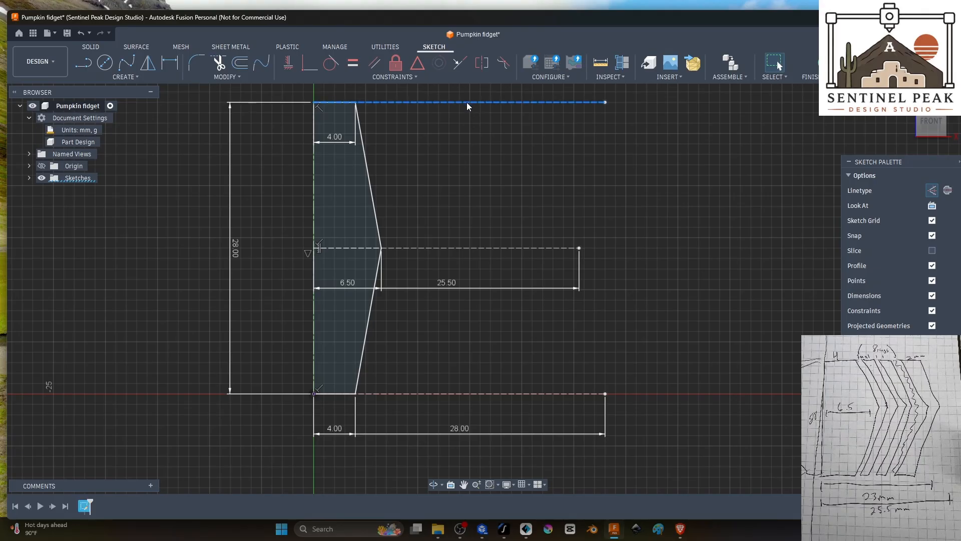
key(Delete)
click(504, 392)
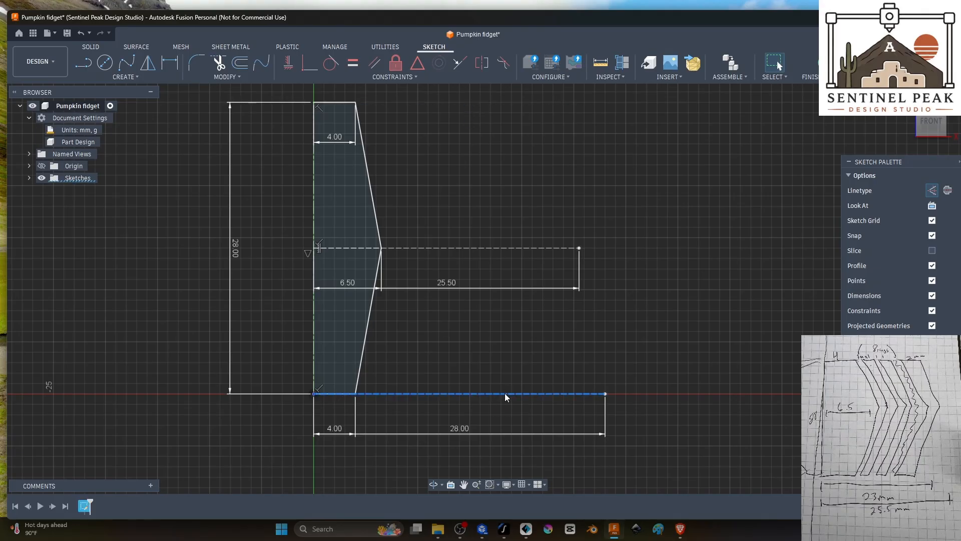
key(Delete)
key(Delete)
Step: Draw a 23 mm horizontal construction line to the right from the origin along the profile's base
click(82, 63)
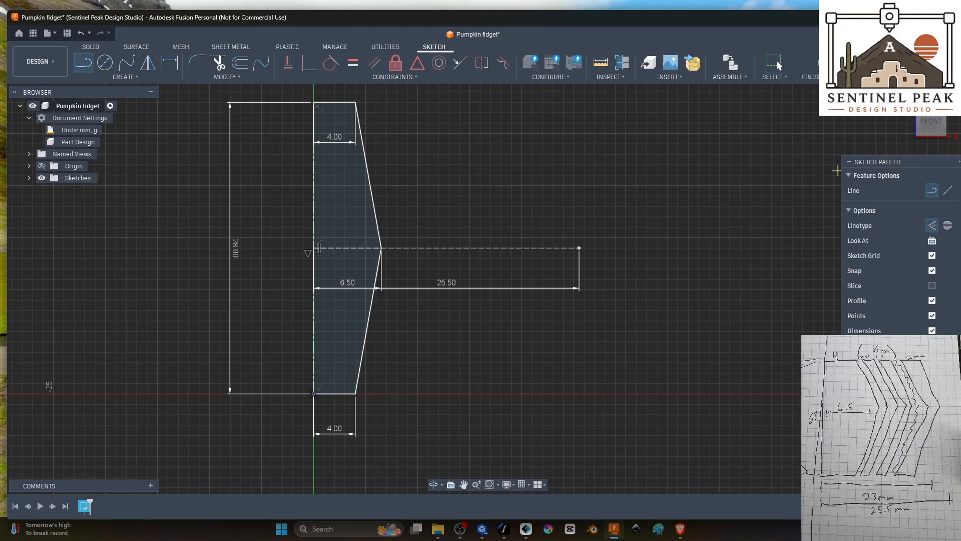
click(314, 394)
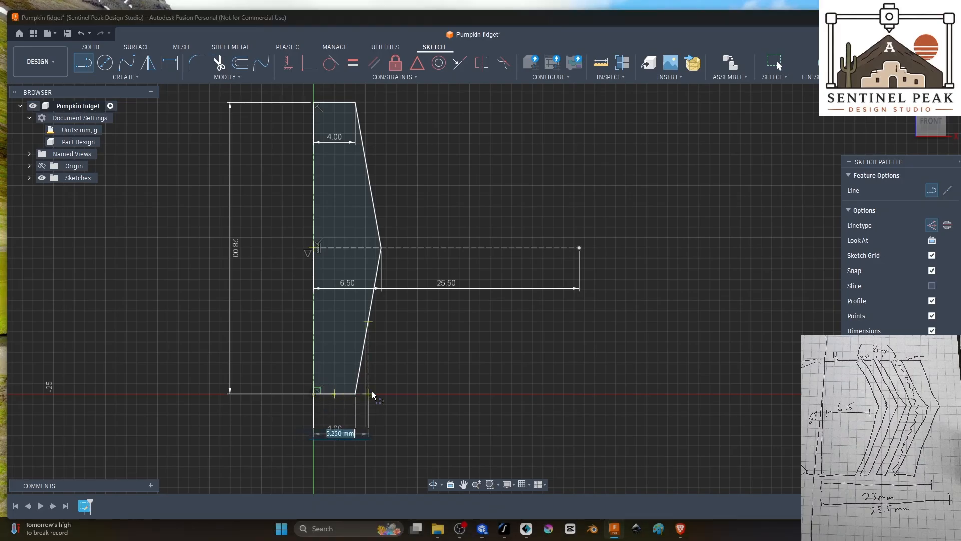
text(23)
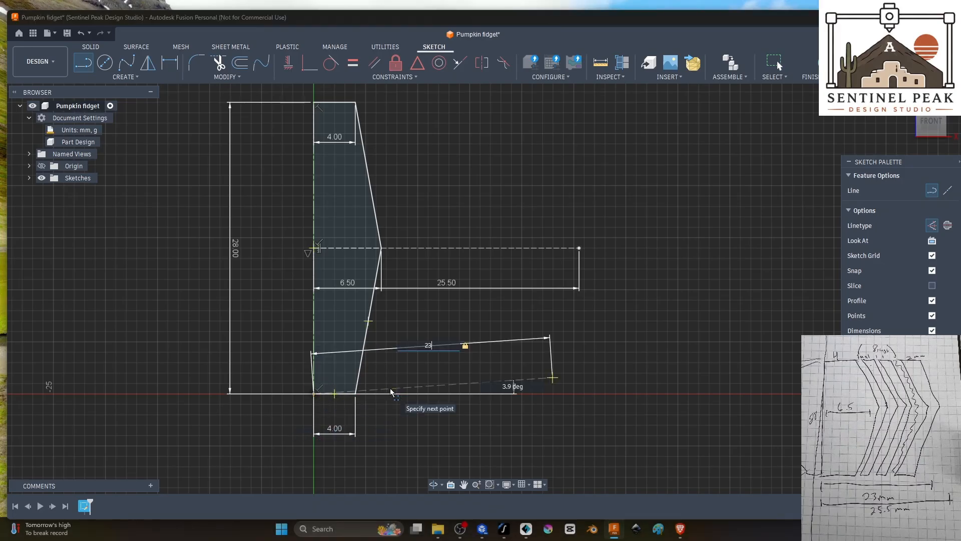
key(Return)
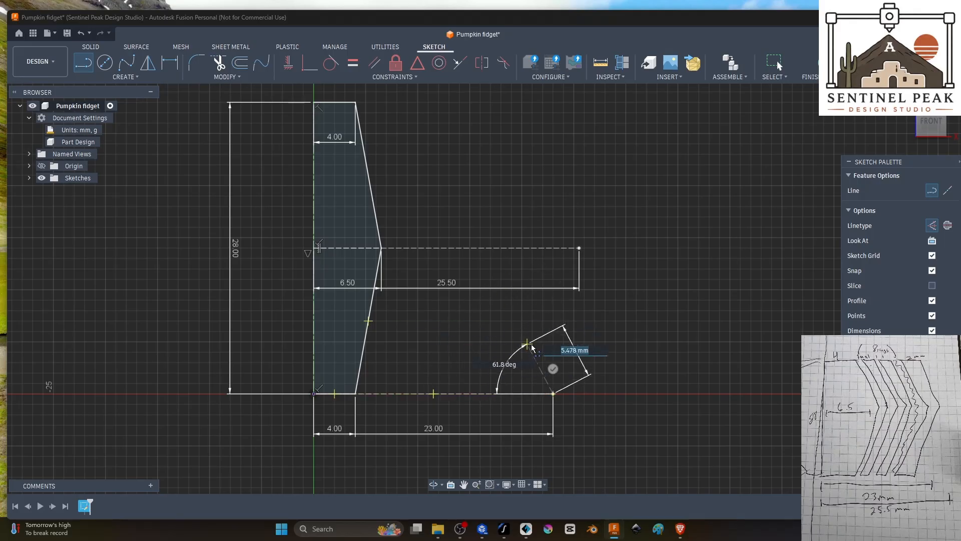
click(553, 368)
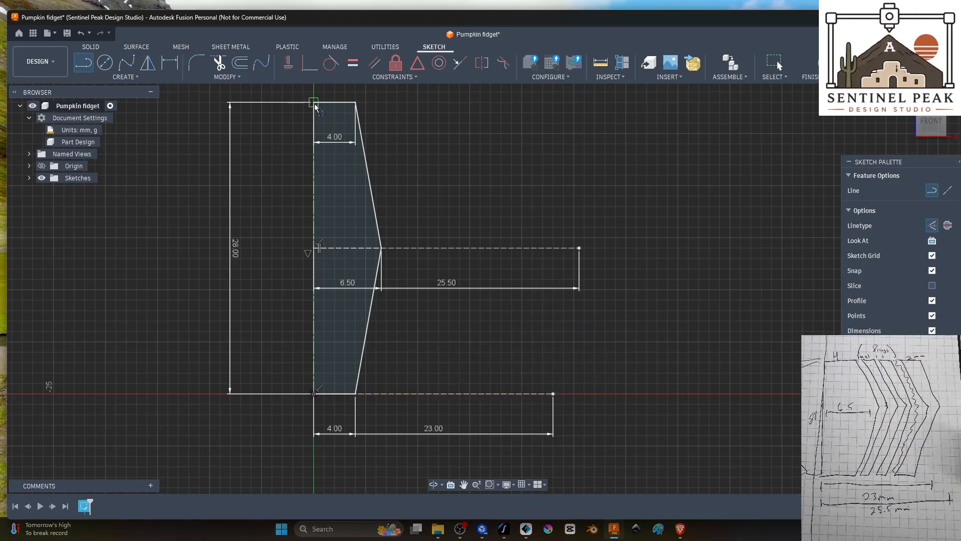
Step: Draw a matching 23 mm horizontal construction line to the right from the centerline's upper end
click(314, 103)
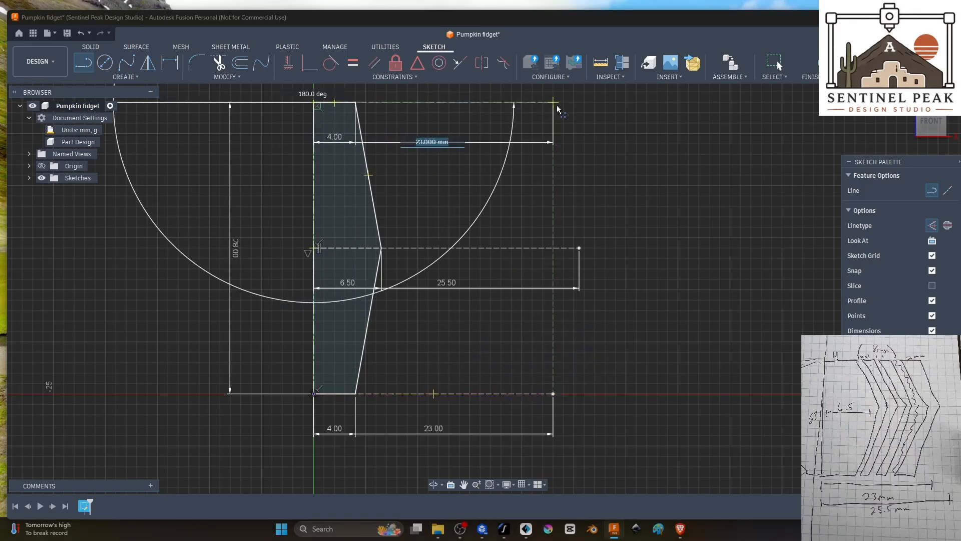
click(553, 102)
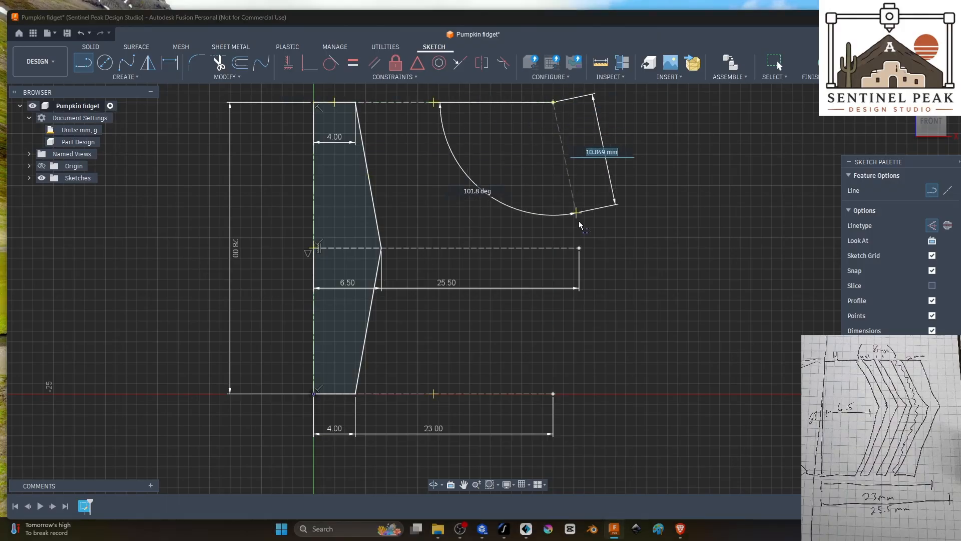
scroll(553, 193, up, 1)
scroll(587, 160, up, 1)
scroll(586, 161, down, 2)
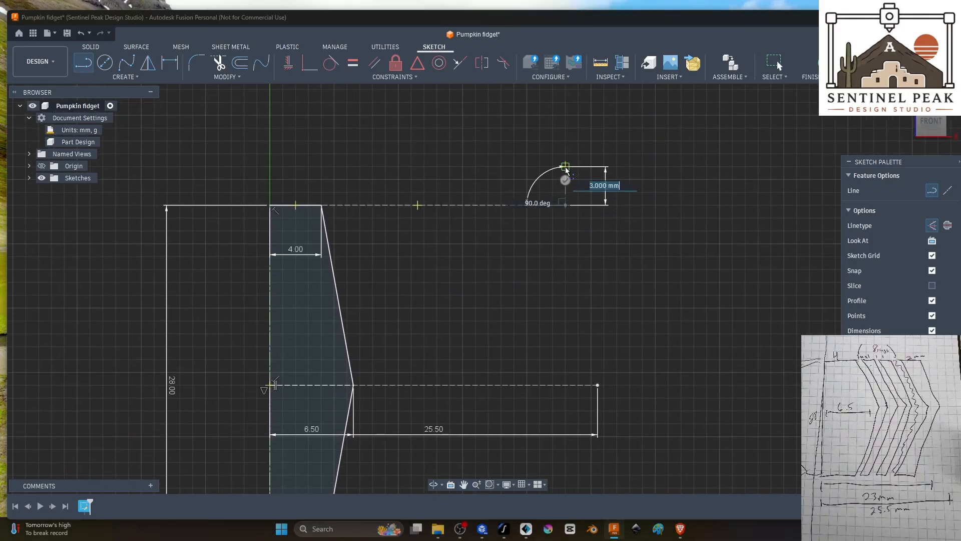
key(Escape)
scroll(561, 220, up, 1)
scroll(561, 221, down, 1)
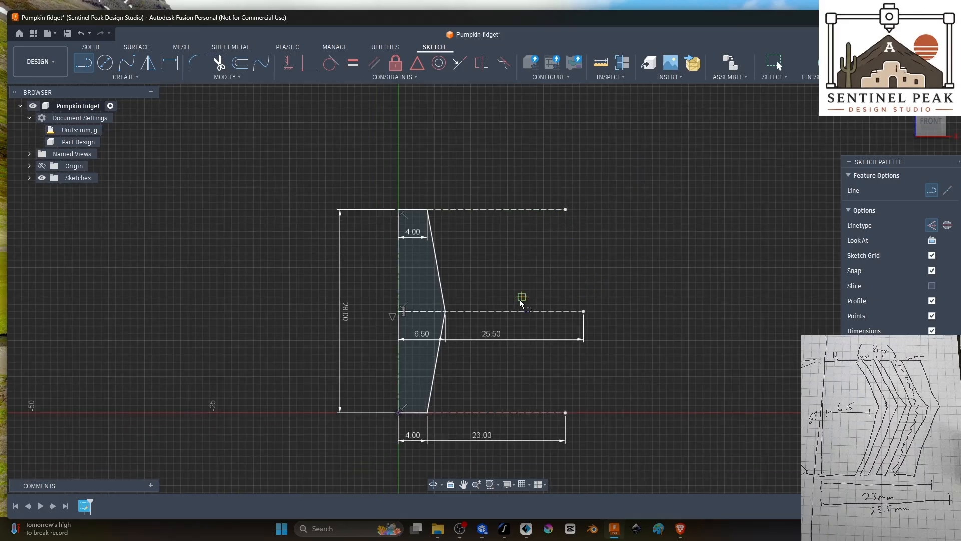
Step: Draw two solid lines joining the outer ends of both 23 mm construction lines to the outer end of the 25.5 mm line
click(85, 64)
click(565, 209)
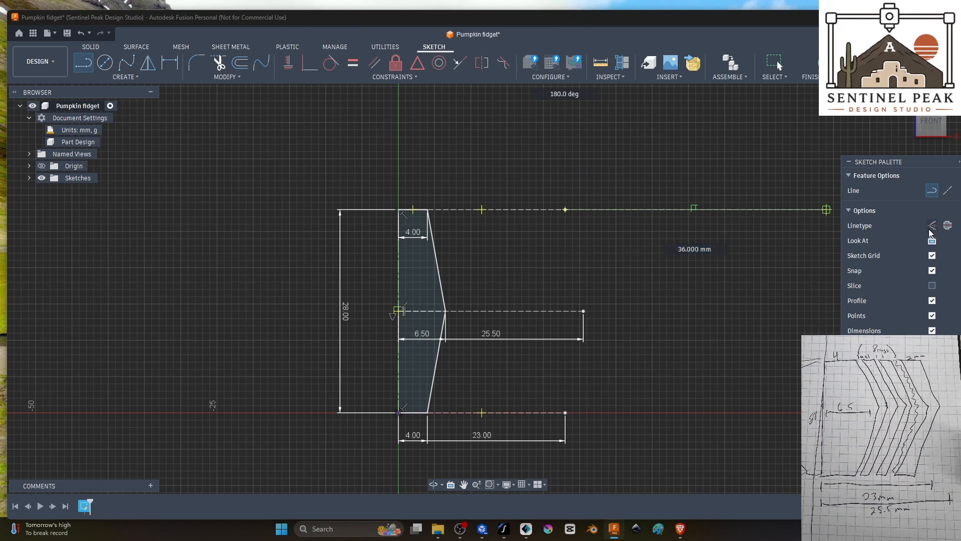
double_click(583, 311)
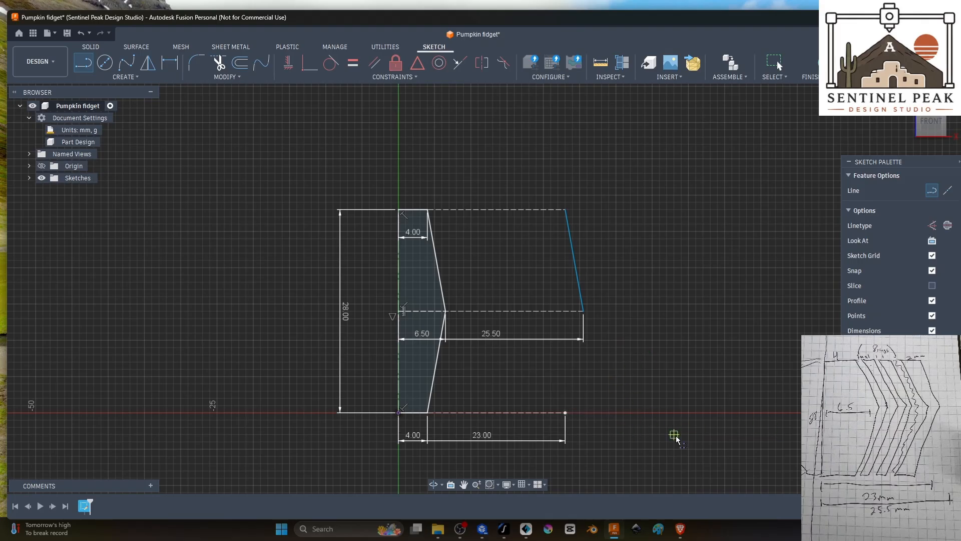
click(583, 311)
double_click(565, 414)
Step: Sketch a short horizontal line inward from the outer profile's lower end and a slanted line about 14.3 mm long up to the middle construction line
scroll(570, 416, up, 8)
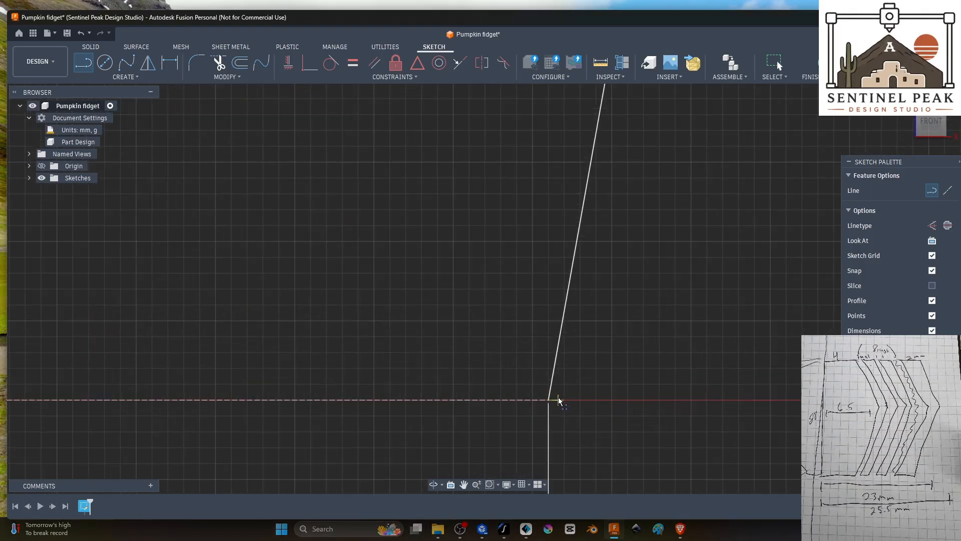
drag(549, 404, 484, 400)
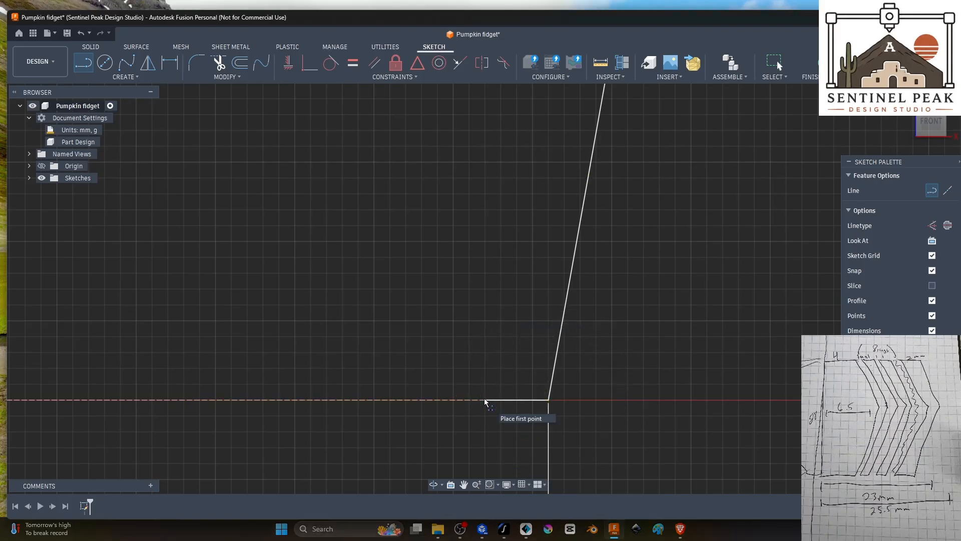
scroll(485, 400, down, 3)
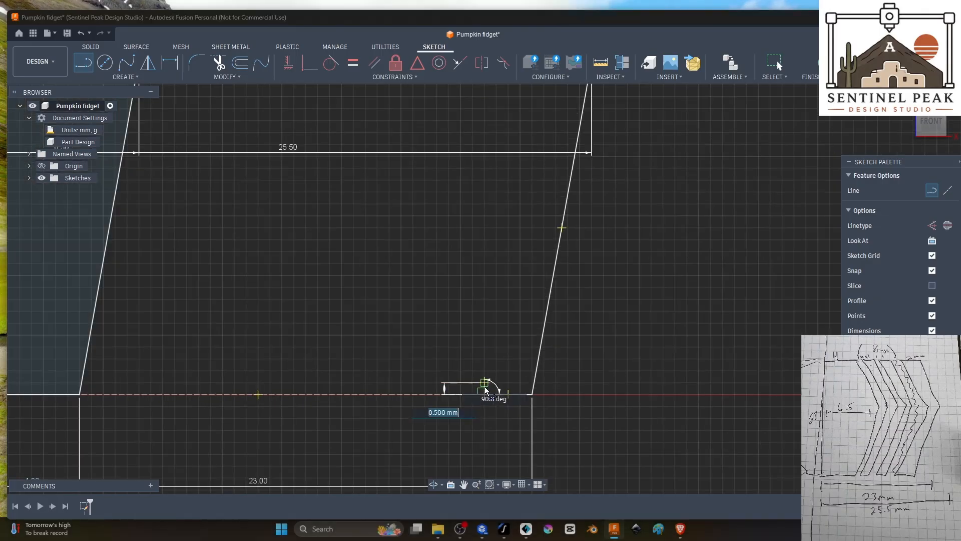
click(484, 394)
scroll(533, 176, down, 3)
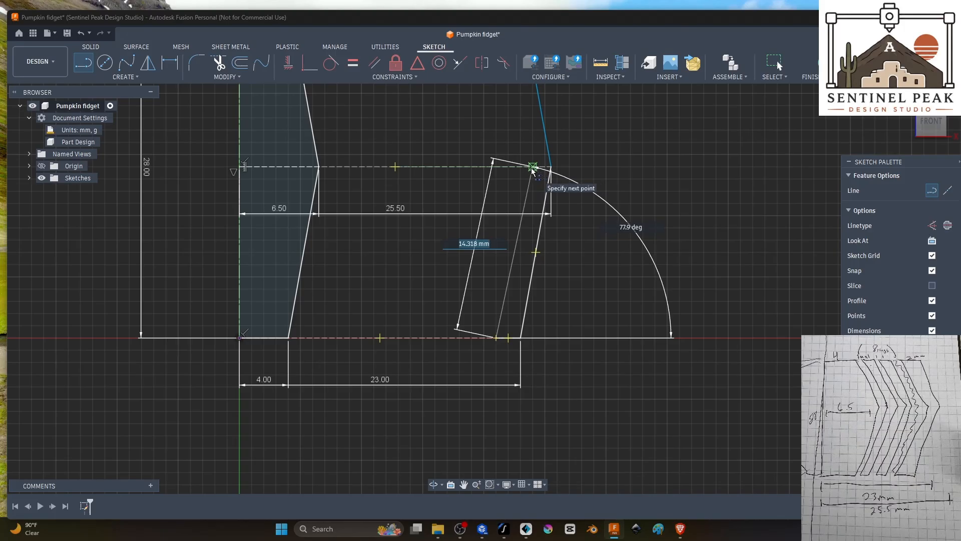
click(532, 166)
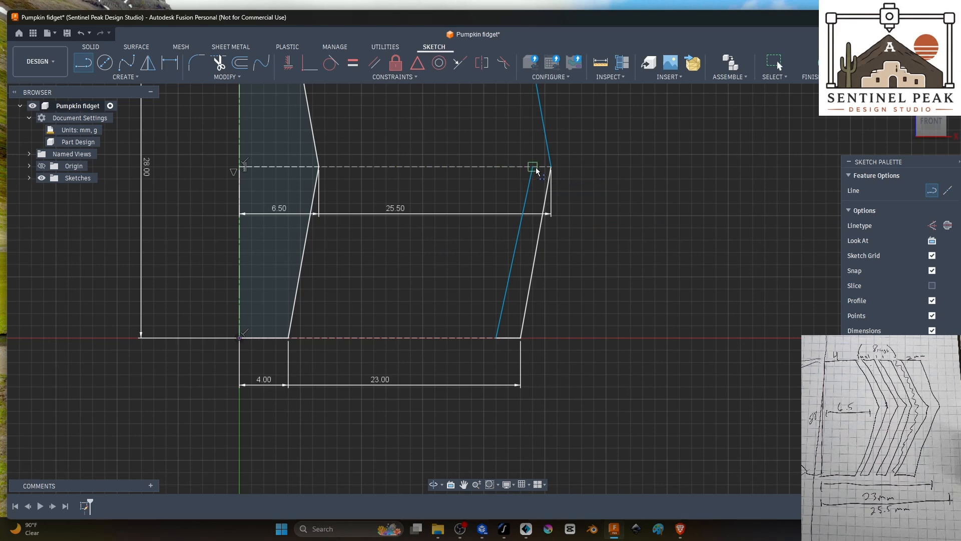
Step: Delete the slanted inner line and the short horizontal line at the outer profile's base
key(Escape)
click(517, 249)
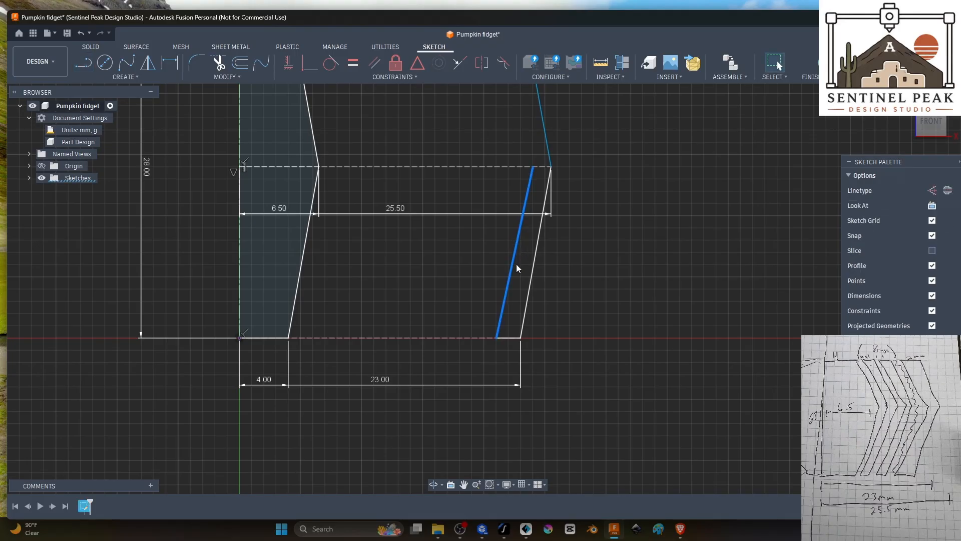
key(Delete)
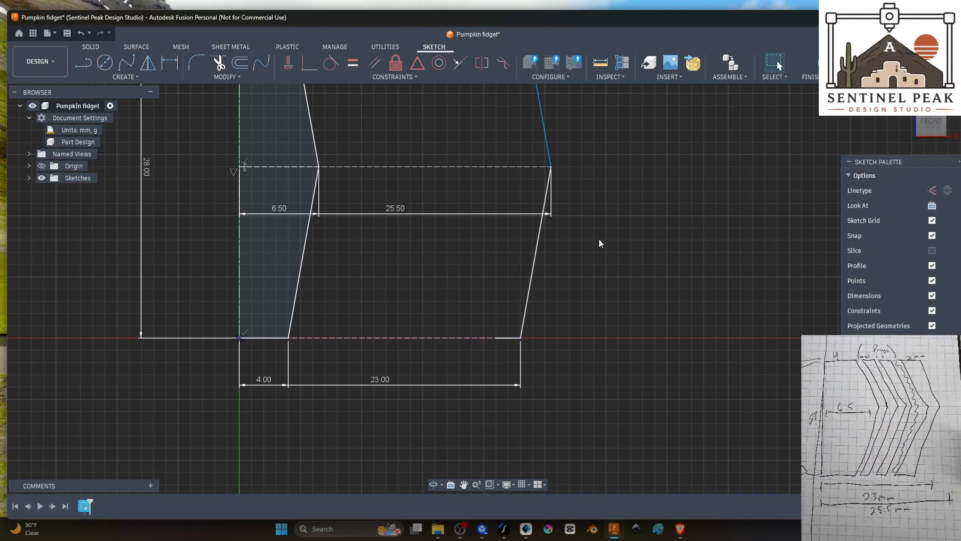
middle_drag(652, 156, 679, 291)
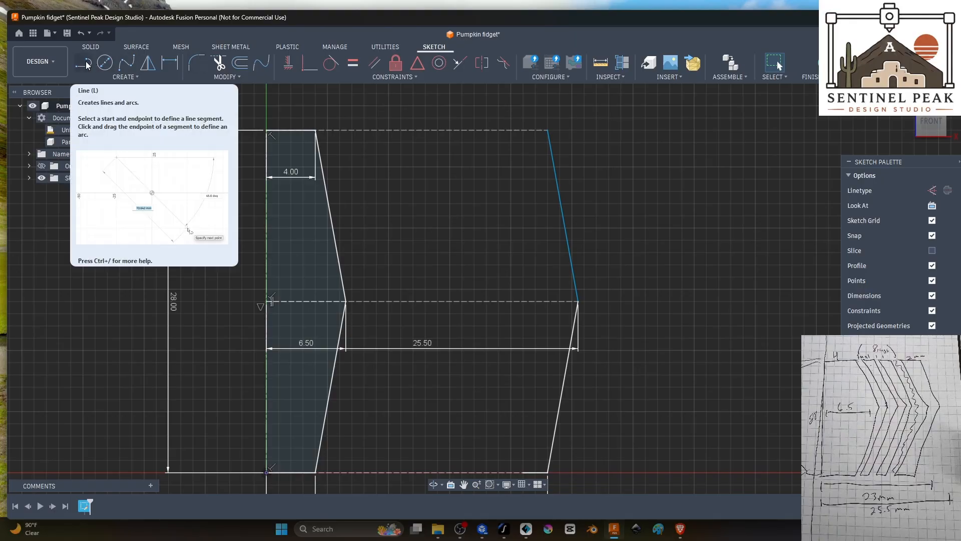
scroll(605, 394, down, 1)
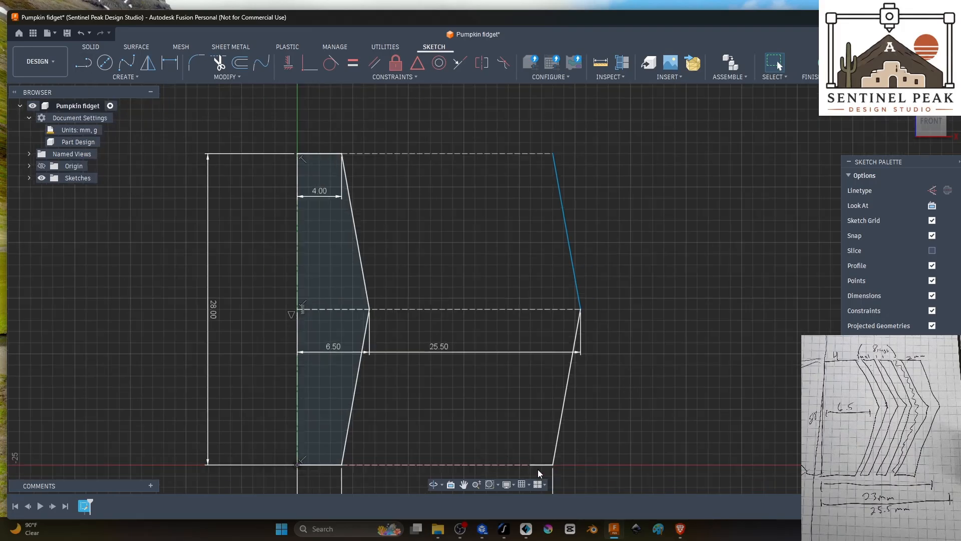
scroll(551, 470, up, 3)
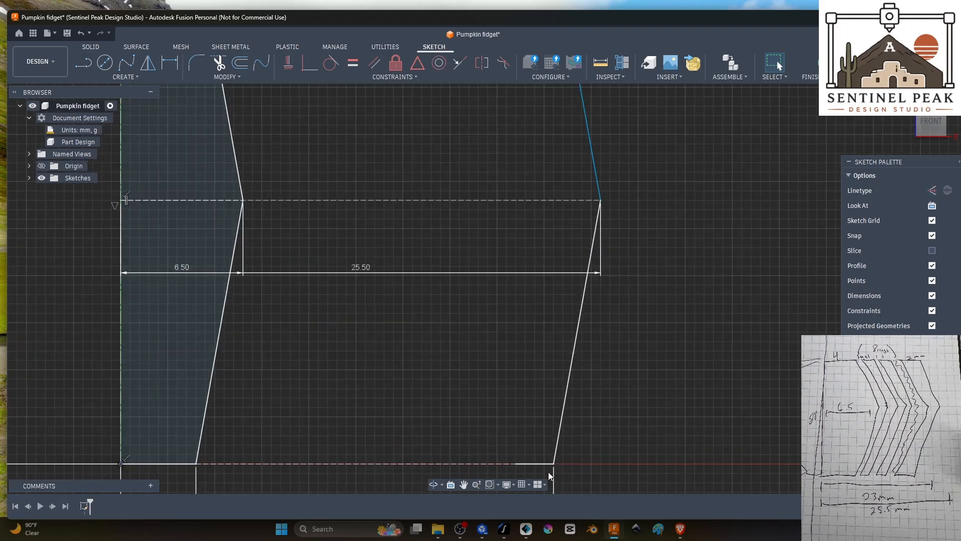
click(537, 464)
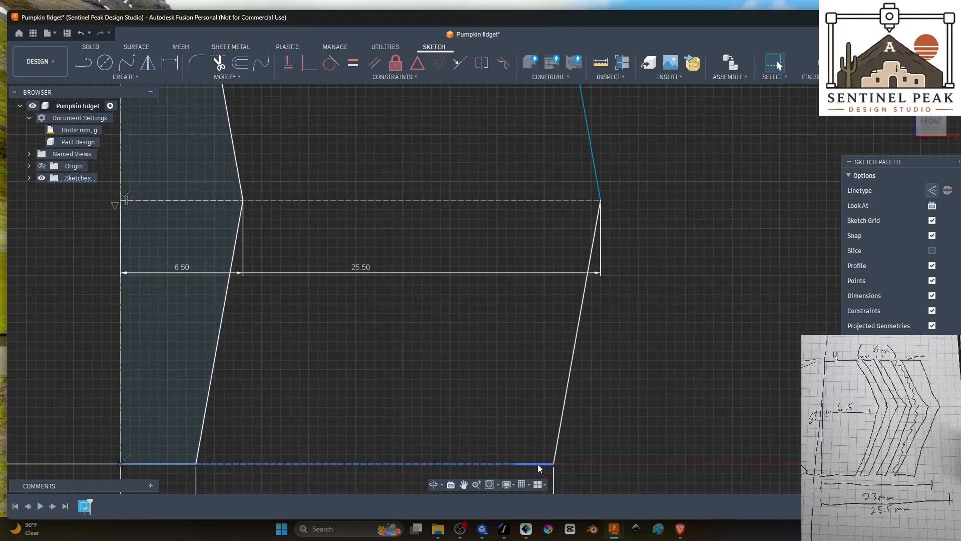
click(540, 436)
Step: Copy the two slanted outer profile lines and place the copies at an X distance of -2.00 mm
click(554, 457)
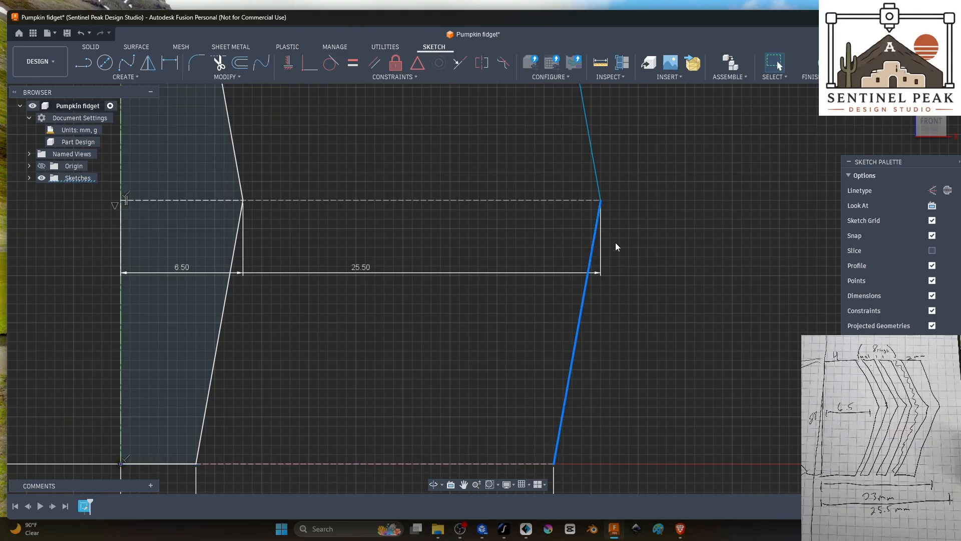
click(597, 171)
scroll(645, 208, down, 2)
scroll(645, 208, down, 2)
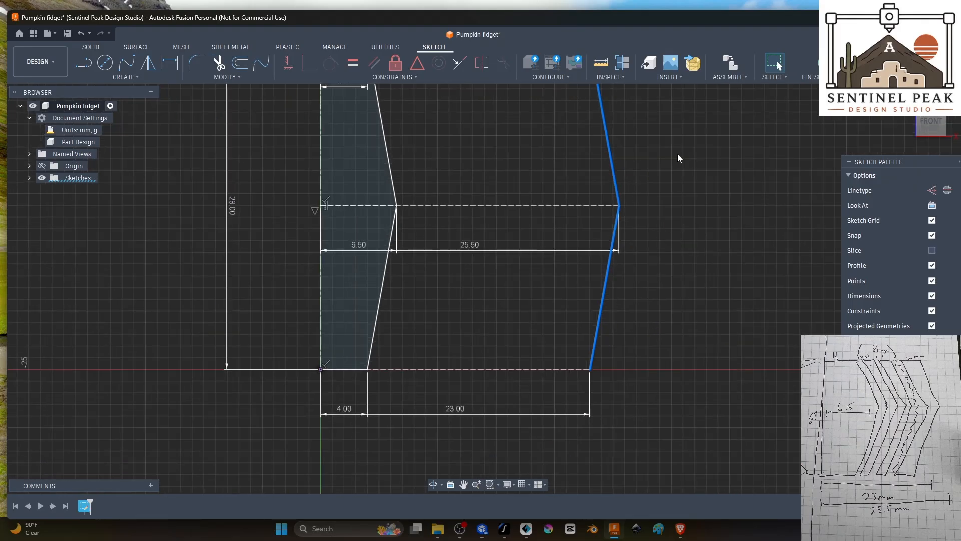
middle_drag(677, 158, 641, 216)
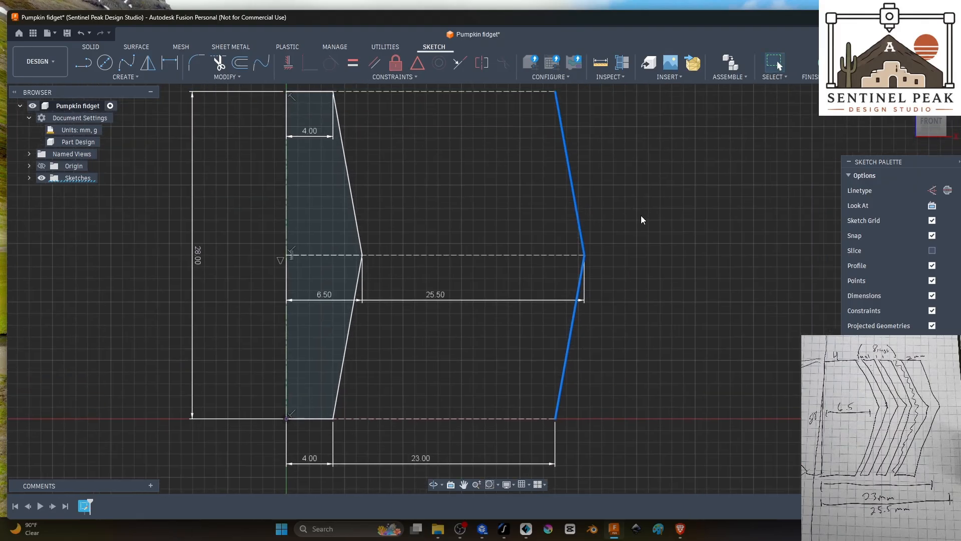
key(m)
drag(600, 336, 572, 337)
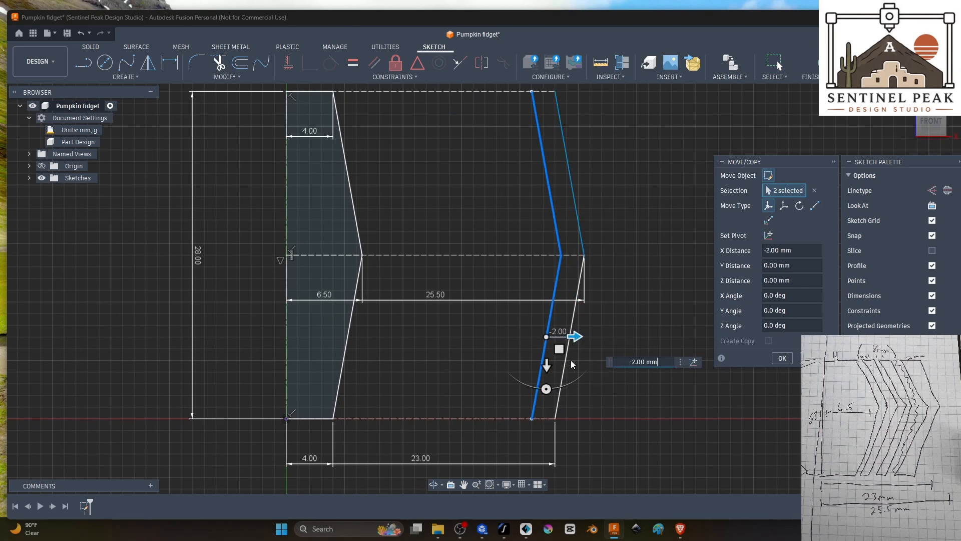
click(782, 359)
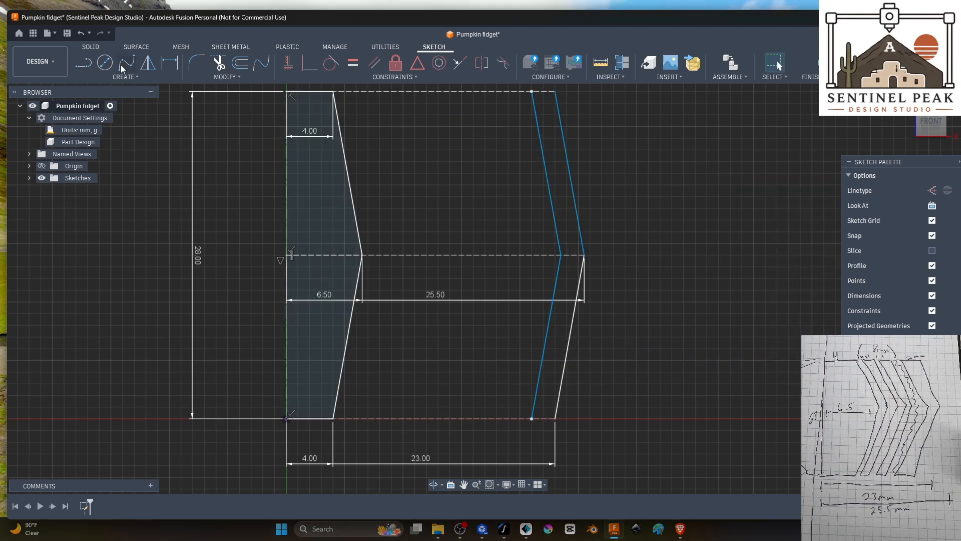
Step: Close the outer wall with short horizontal lines joining its inner and outer slanted lines at the lower and upper ends
click(85, 64)
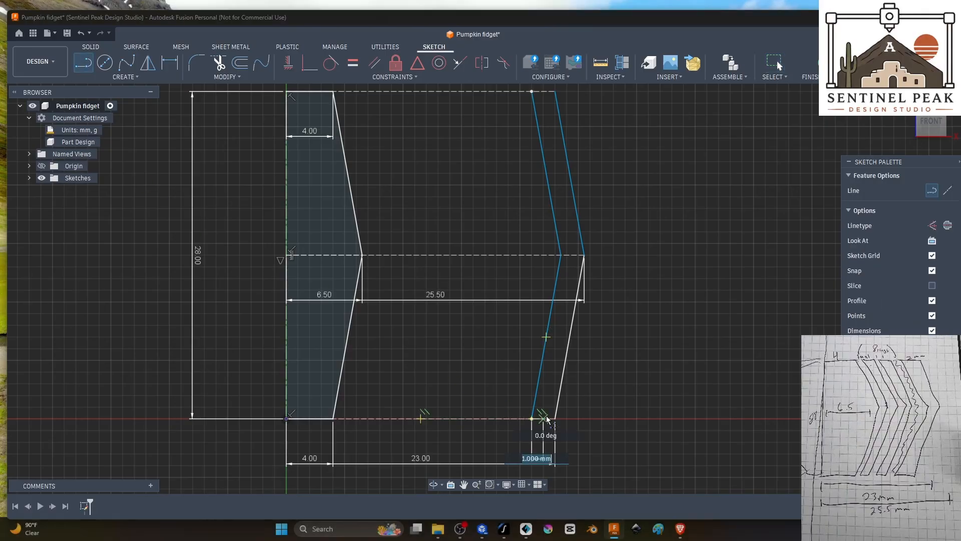
click(531, 91)
click(555, 91)
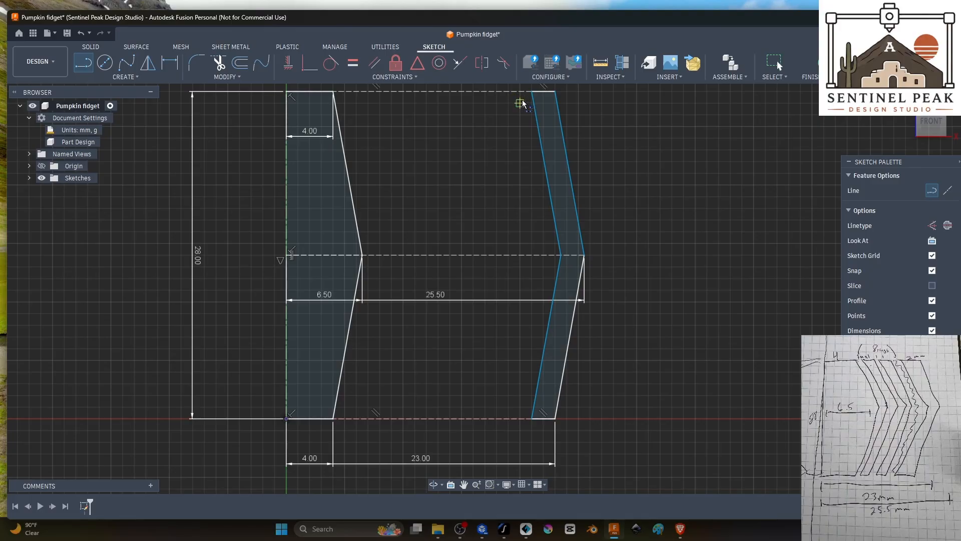
click(409, 112)
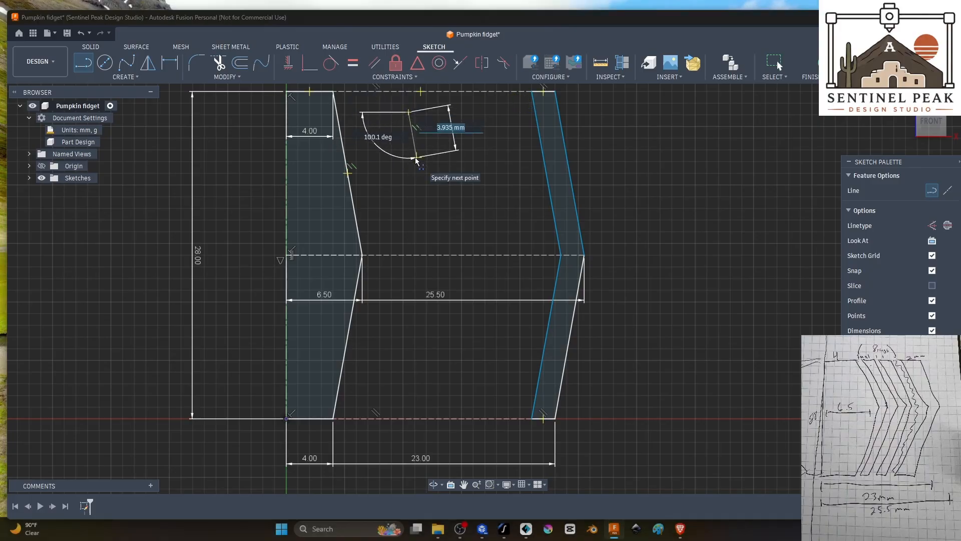
key(Escape)
middle_drag(510, 151, 545, 272)
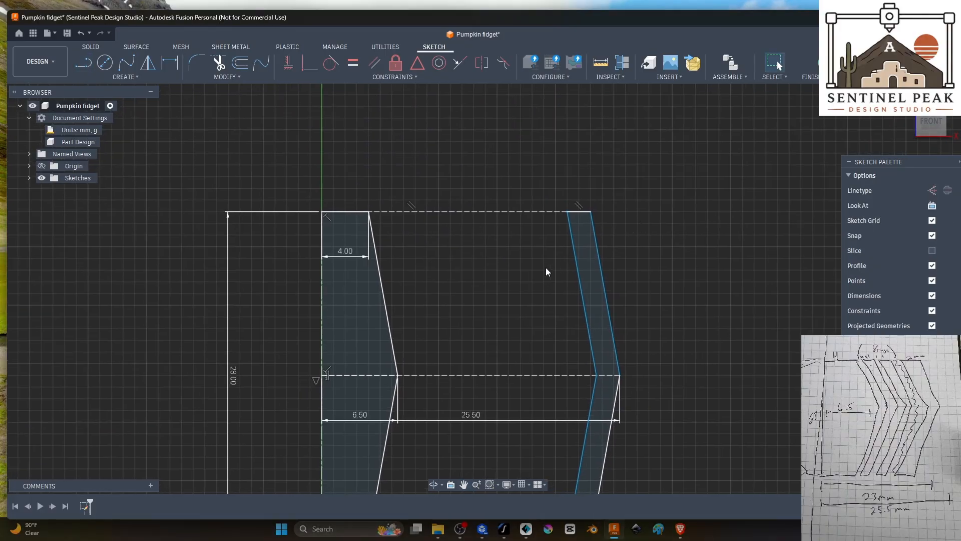
key(l)
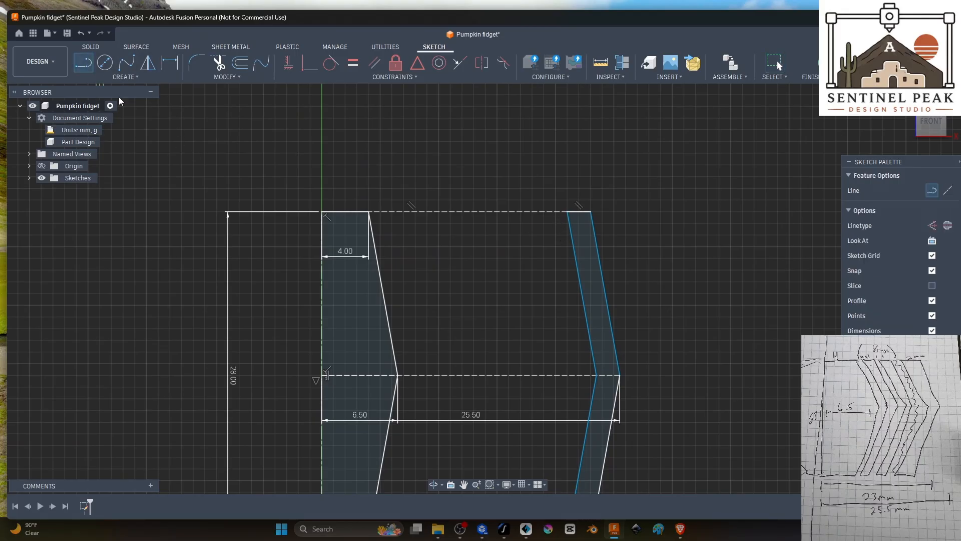
scroll(560, 220, up, 5)
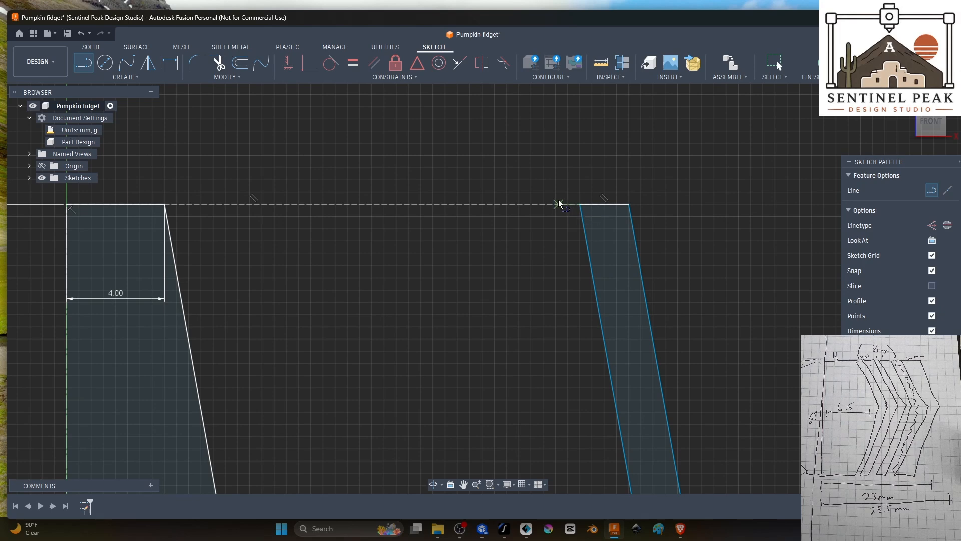
scroll(606, 281, down, 3)
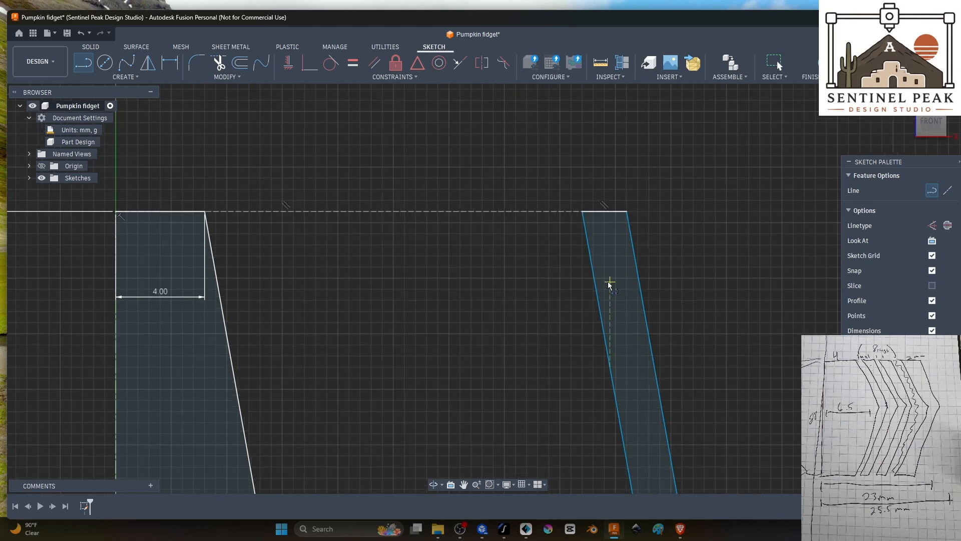
key(Escape)
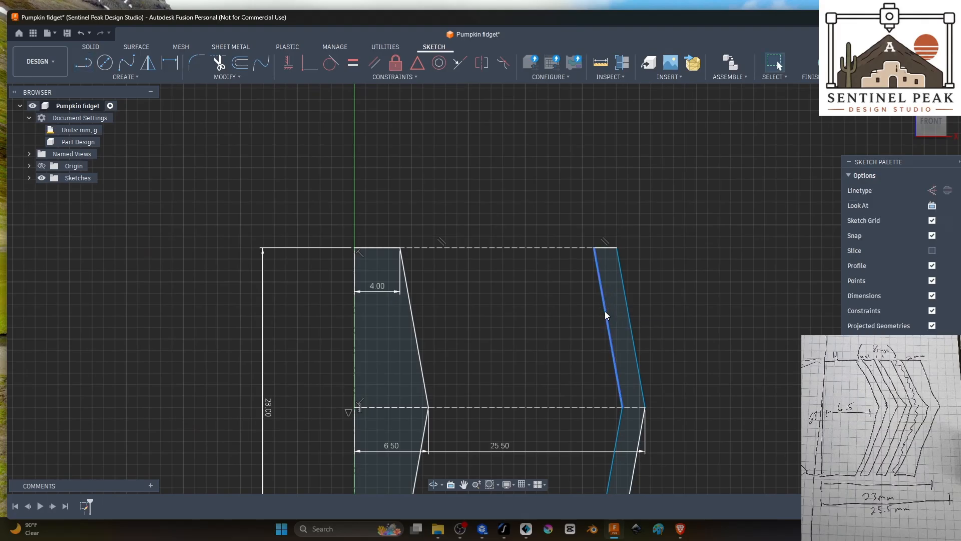
Step: Copy the outer wall's two inner slanted lines and place the copies at an X distance of -1.00 mm
click(606, 307)
scroll(638, 377, down, 2)
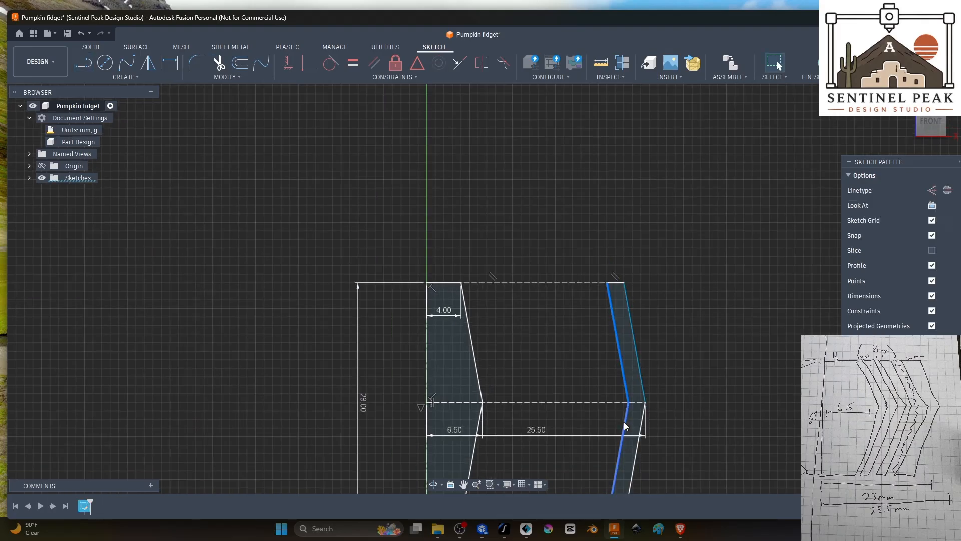
shift+click(623, 421)
key(m)
drag(647, 341, 639, 341)
scroll(645, 328, down, 2)
scroll(657, 336, up, 5)
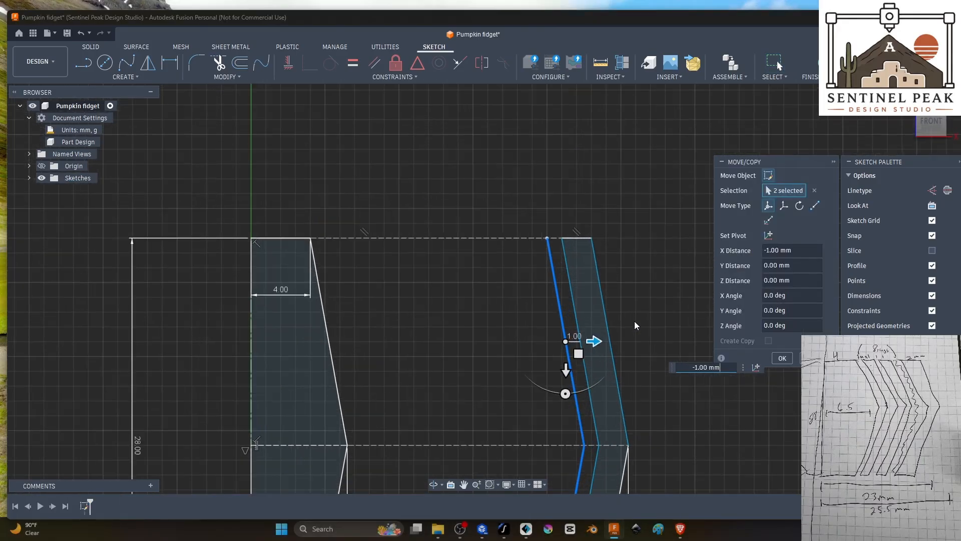
mouse_move(607, 307)
middle_down()
mouse_move(670, 257)
mouse_move(670, 228)
middle_up()
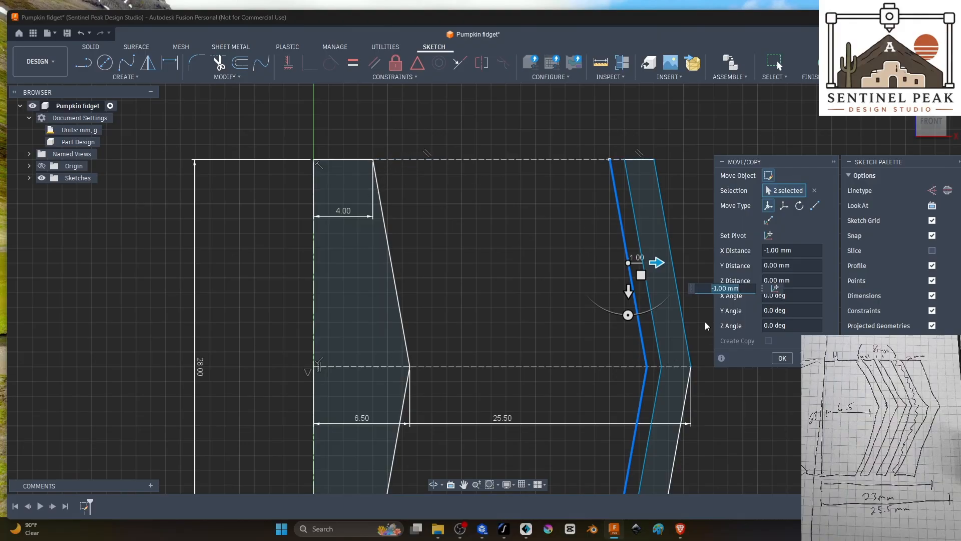
click(782, 358)
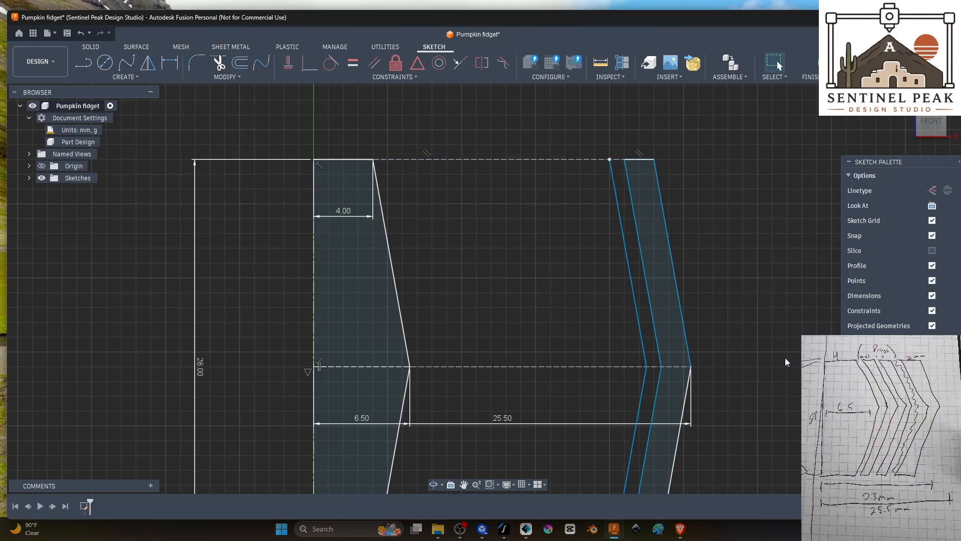
Step: Copy the two innermost slanted lines beside the wall and place the copies another -1.00 mm along X
double_click(635, 301)
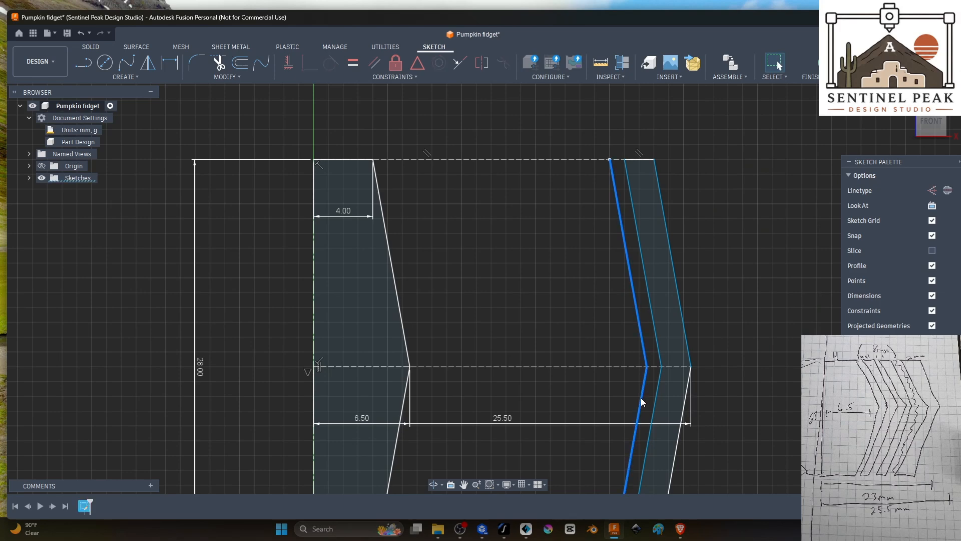
key(m)
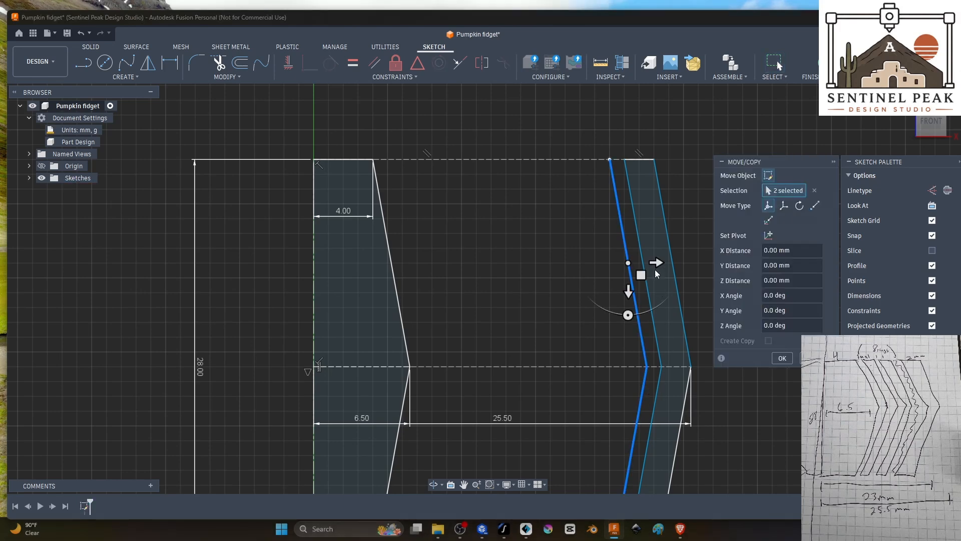
drag(655, 262, 649, 263)
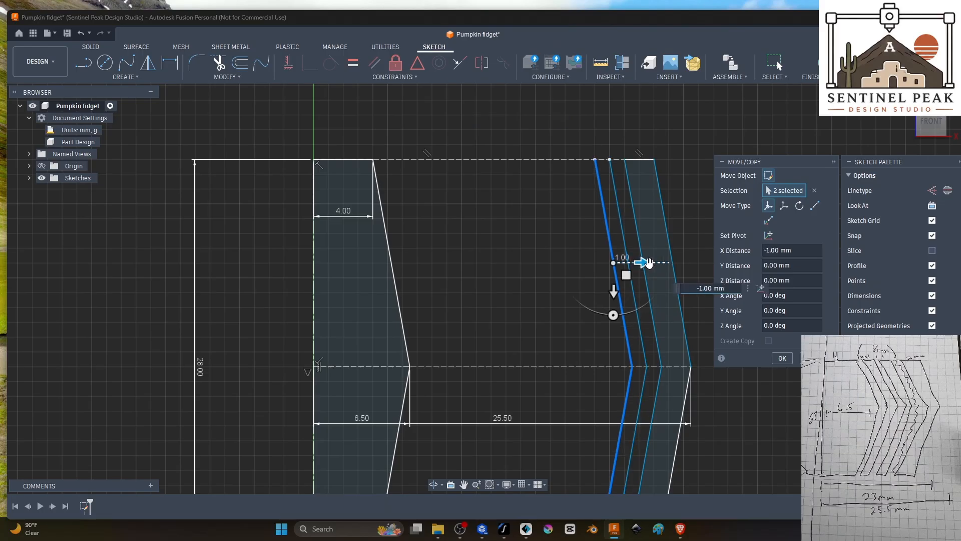
click(784, 357)
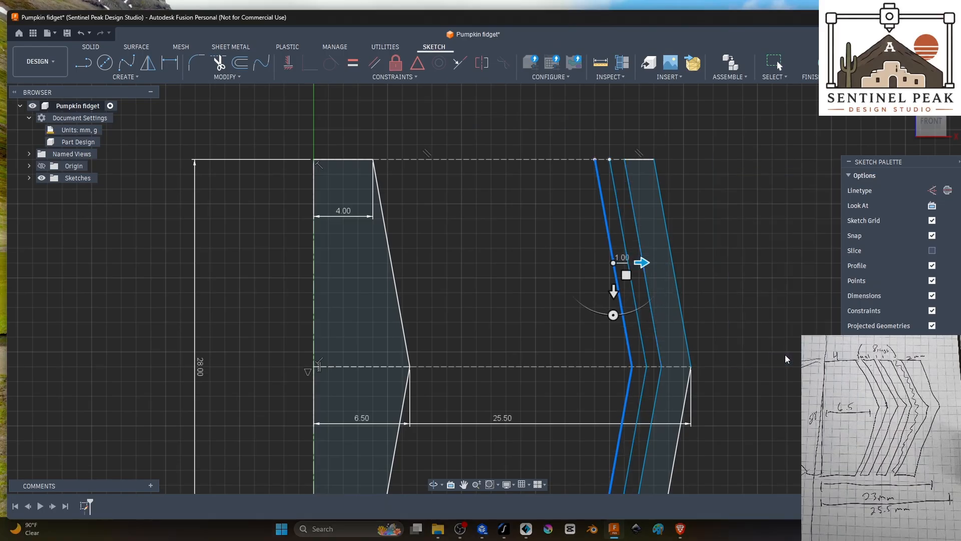
Step: Close the thin ring profile with 1 mm horizontal lines joining its two slanted sides at the upper and lower ends
click(84, 63)
click(594, 159)
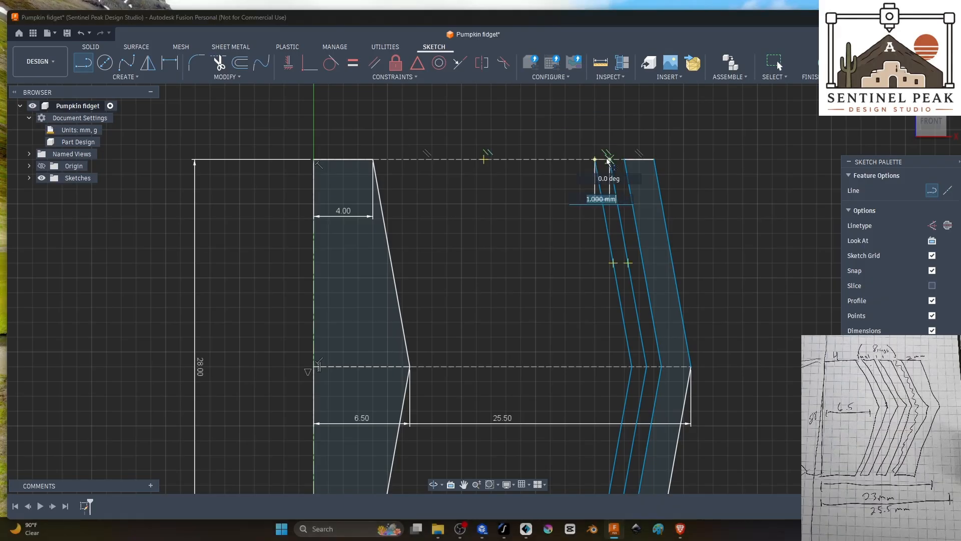
scroll(594, 441, down, 1)
scroll(586, 419, down, 1)
middle_drag(586, 419, 573, 359)
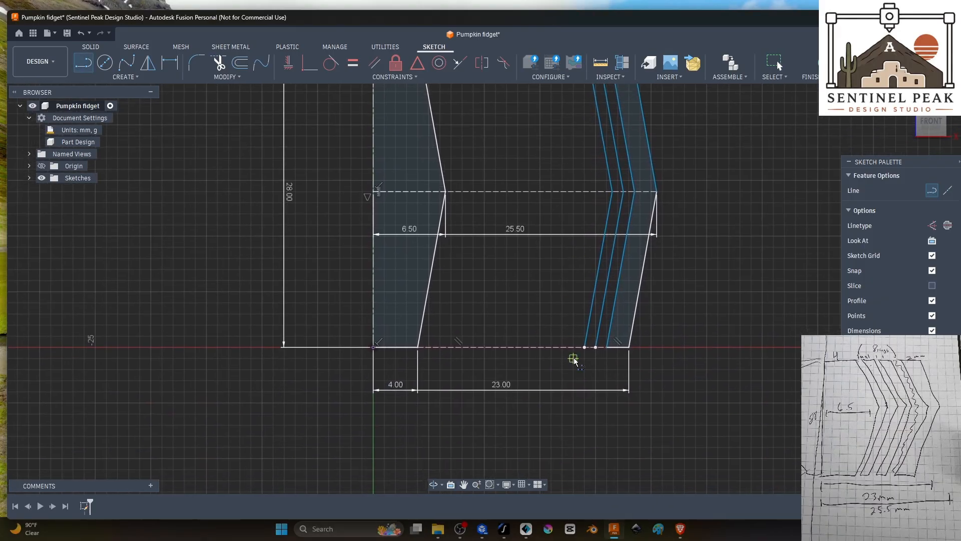
click(584, 347)
click(595, 349)
scroll(656, 308, down, 1)
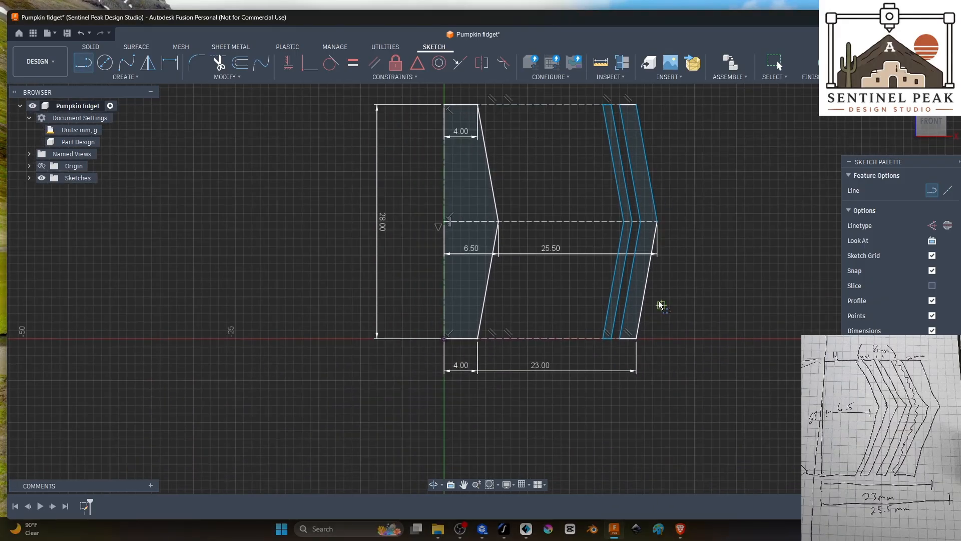
middle_drag(685, 173, 684, 267)
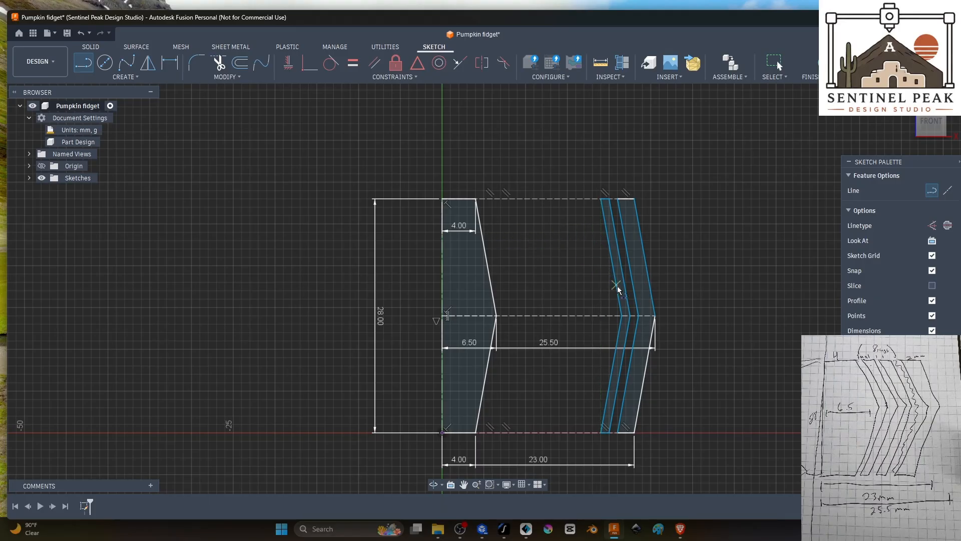
scroll(609, 335, up, 3)
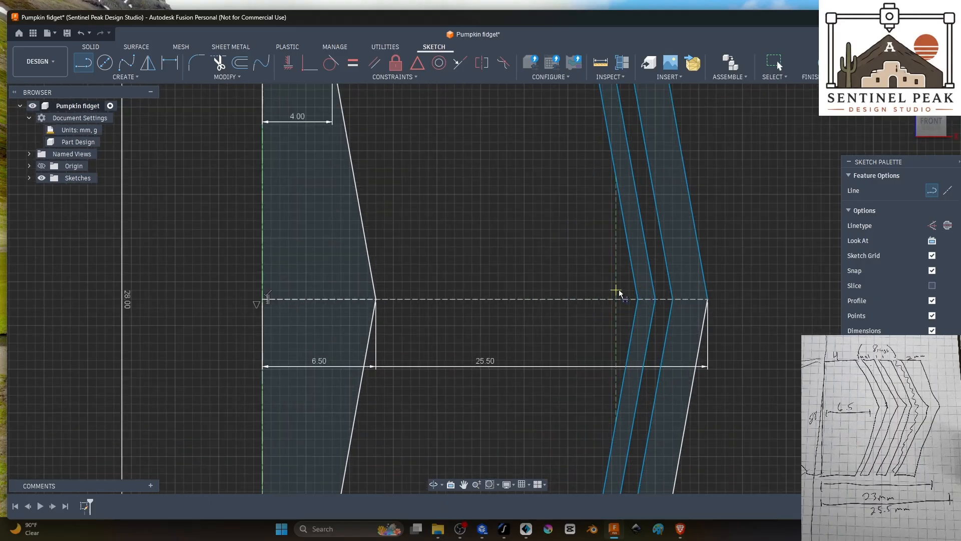
key(Escape)
Step: Create a rectangular pattern of the thin ring's six lines toward the core, with quantity 8 and an extent distance of -14.00 mm
scroll(562, 242, down, 2)
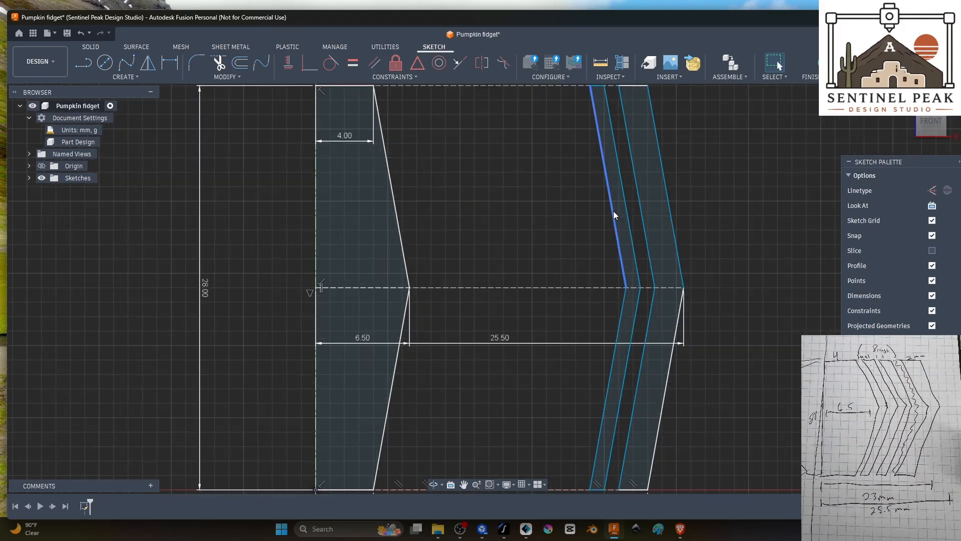
double_click(613, 211)
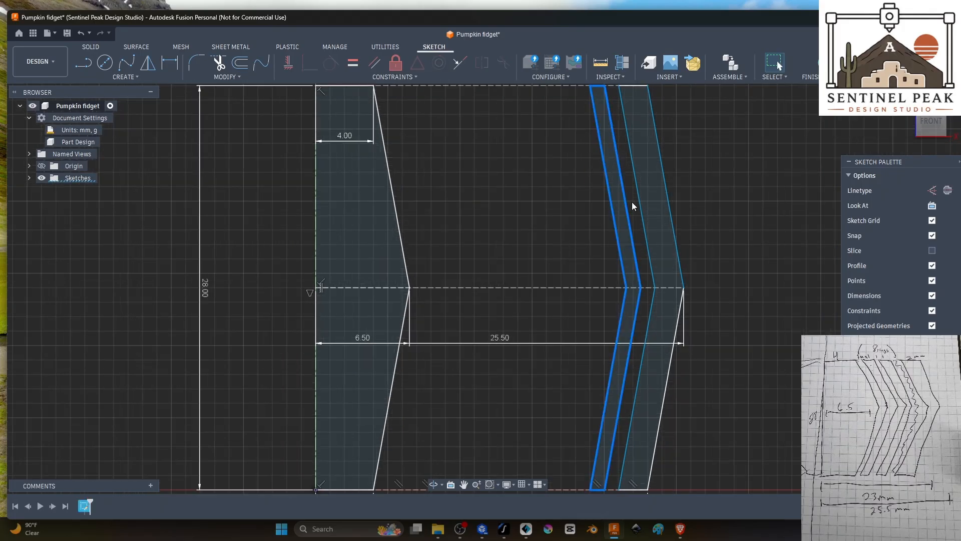
click(137, 77)
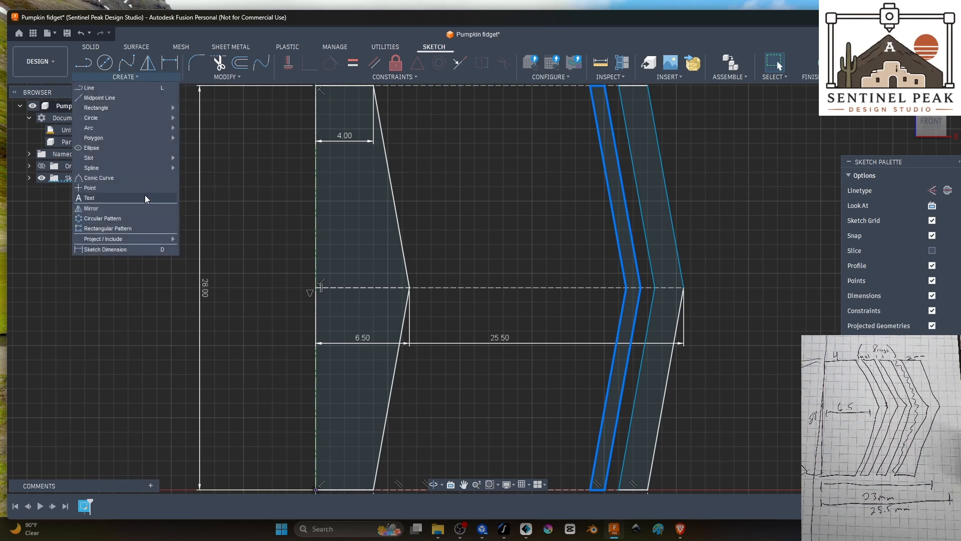
click(119, 230)
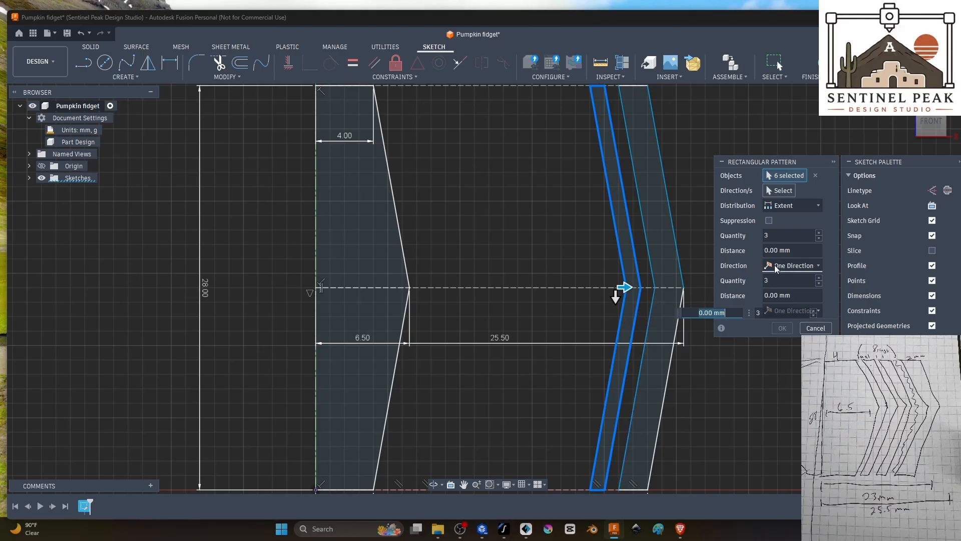
click(768, 283)
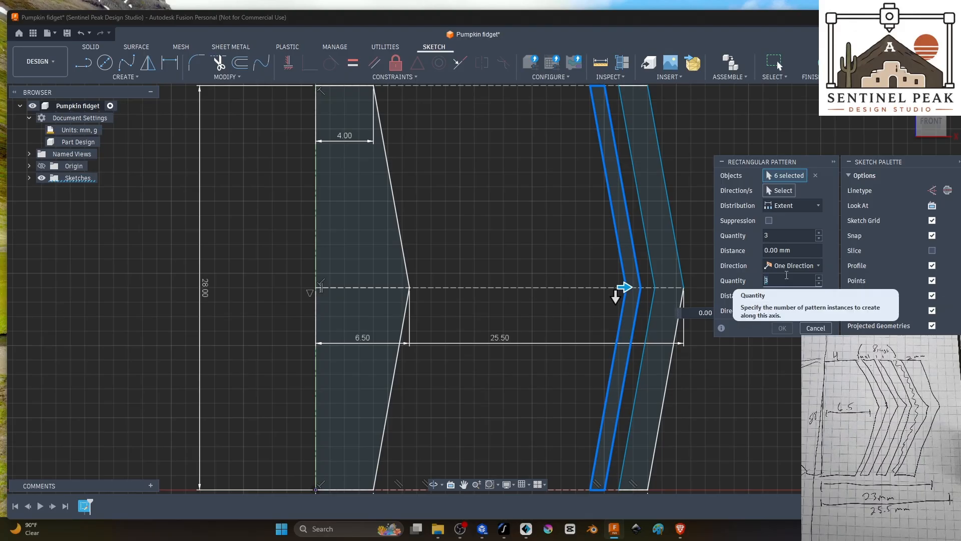
click(770, 234)
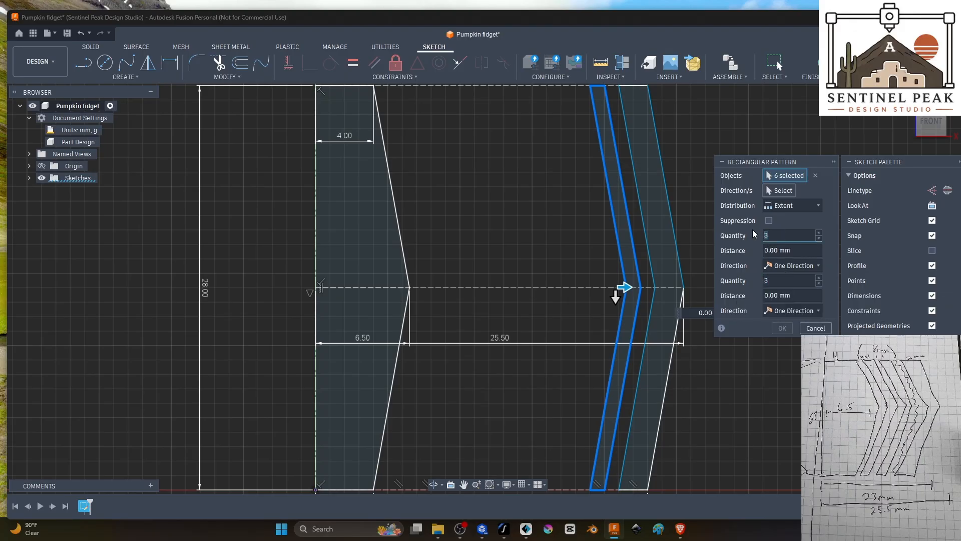
text(8)
drag(625, 287, 425, 294)
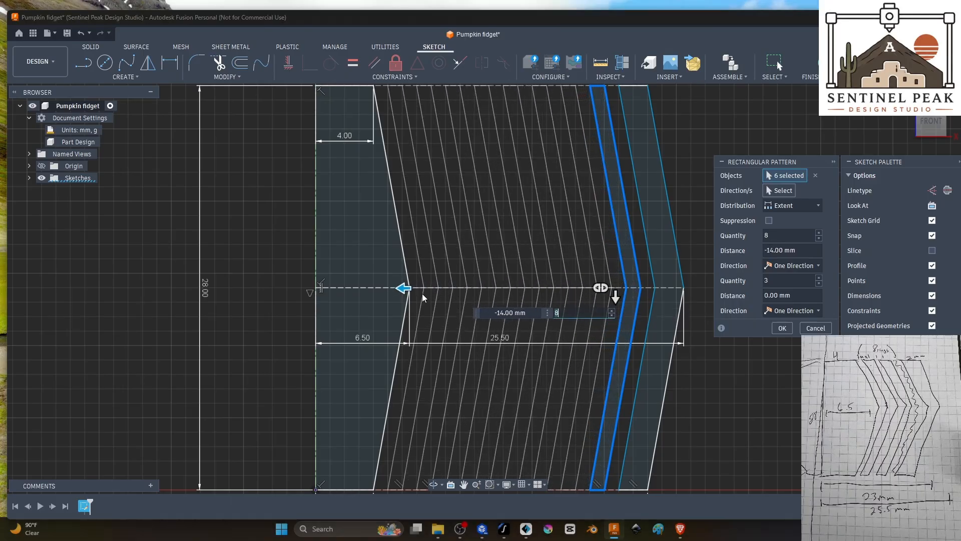
scroll(675, 409, down, 2)
click(778, 329)
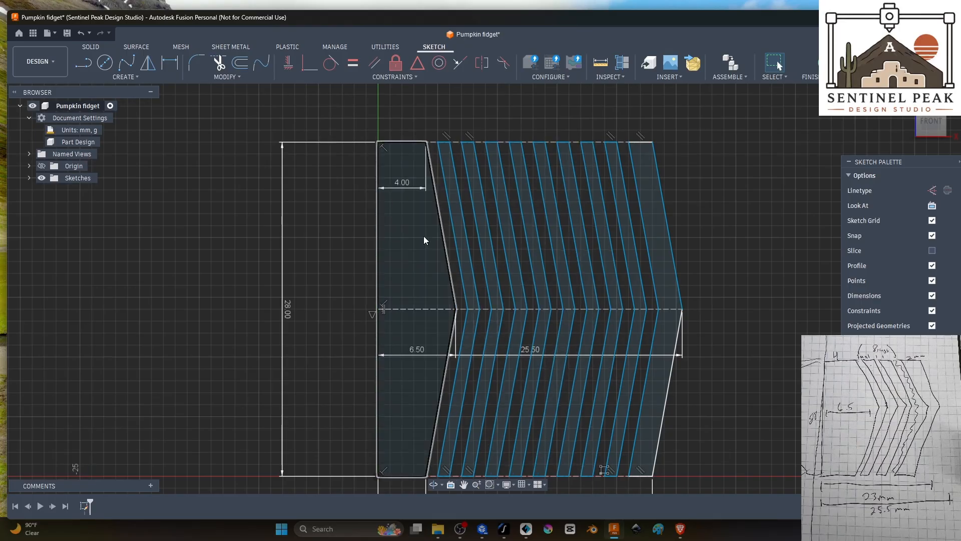
Step: Delete the dashed construction lines along the profile's upper edge, lower edge and middle, including the one inside the core
click(624, 142)
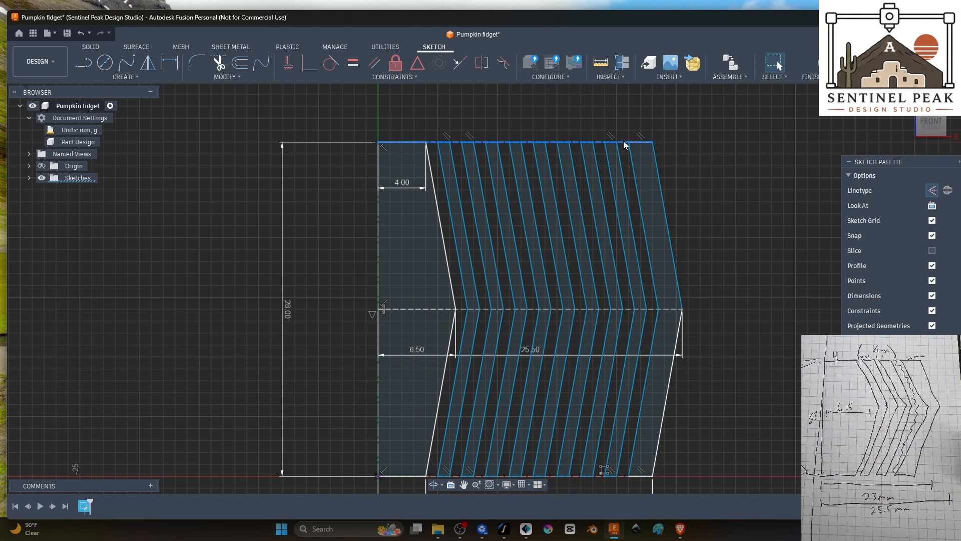
key(Delete)
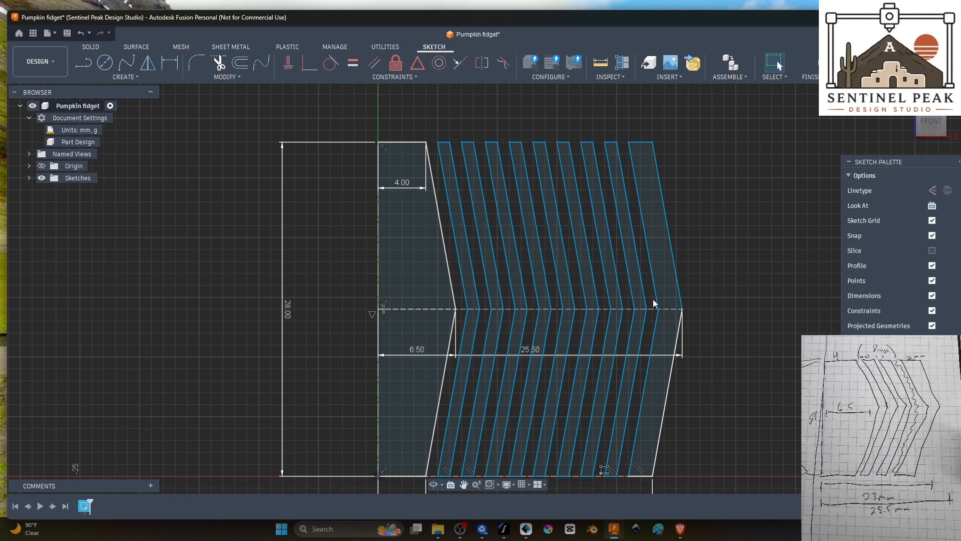
click(651, 309)
key(Delete)
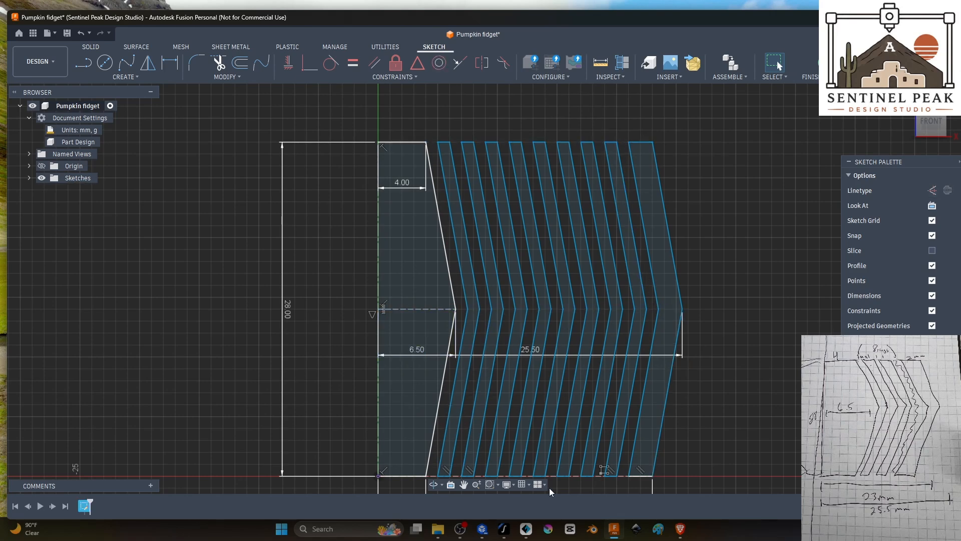
click(572, 475)
key(Delete)
scroll(734, 367, down, 1)
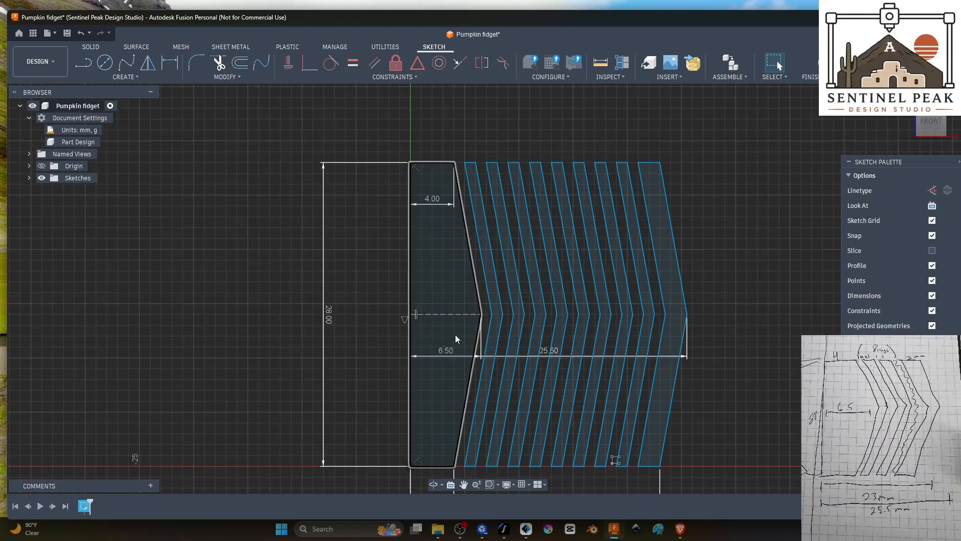
click(441, 314)
key(Delete)
scroll(731, 338, down, 1)
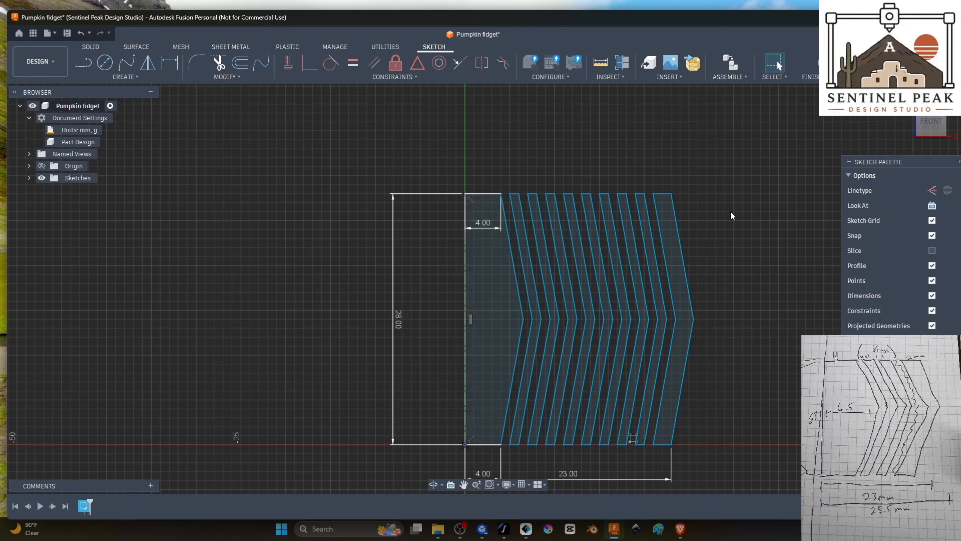
mouse_move(729, 190)
shift+middle_down()
mouse_move(747, 235)
mouse_move(726, 197)
shift+middle_up()
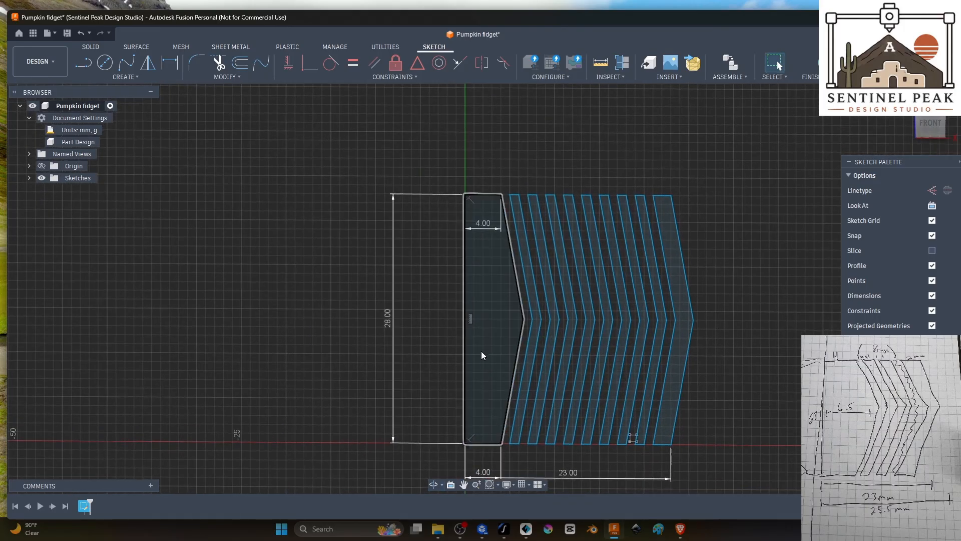
Step: Finish the sketch and revolve the inner core profile 360 degrees about its vertical centre line as a new body
click(484, 315)
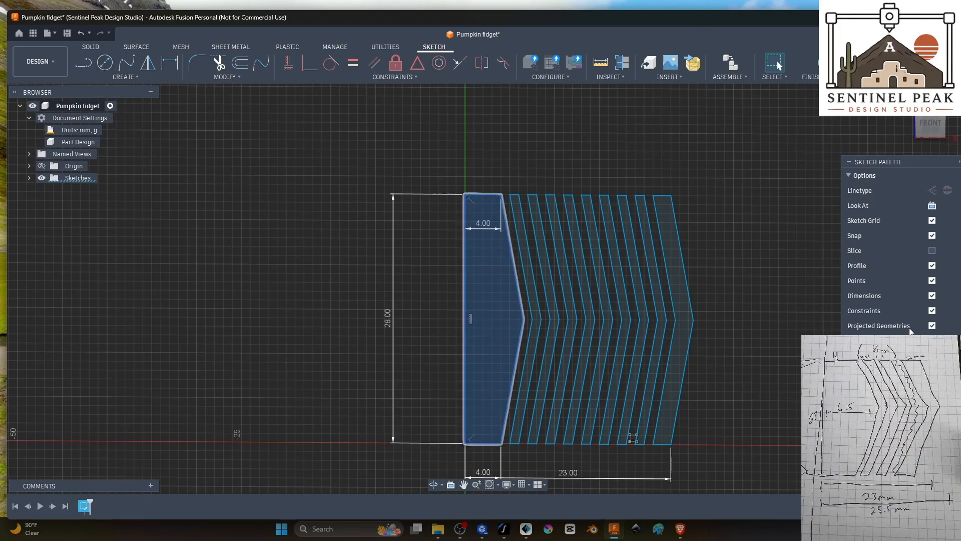
click(824, 63)
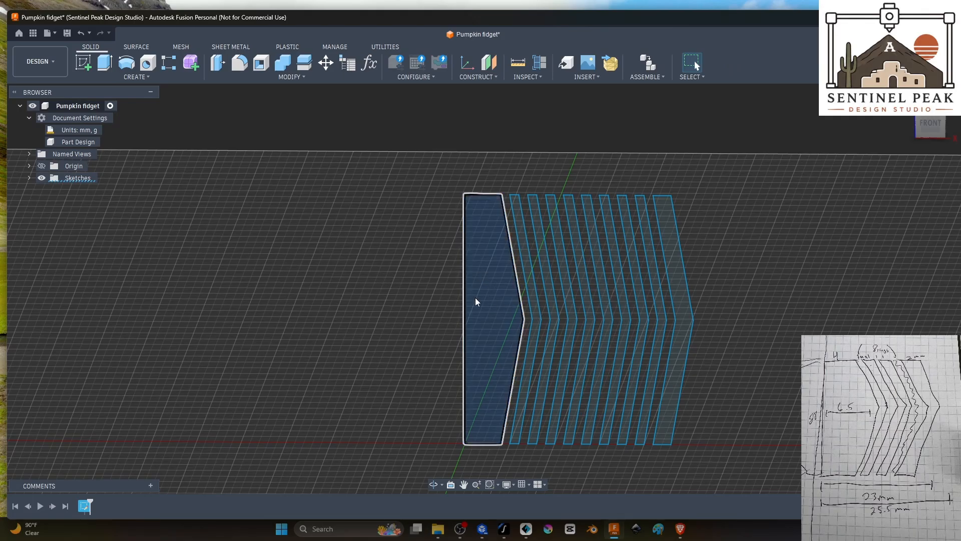
click(129, 77)
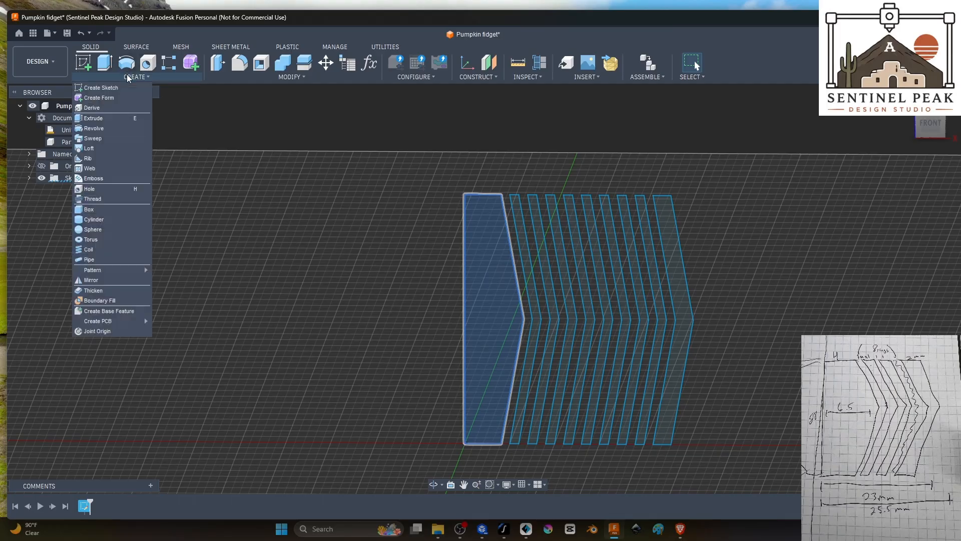
click(125, 128)
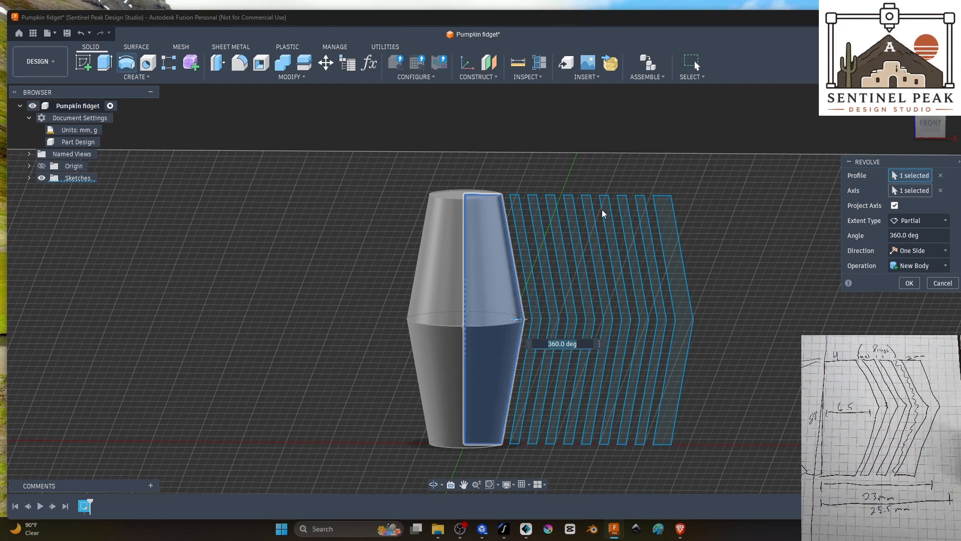
shift+middle_drag(652, 128, 691, 154)
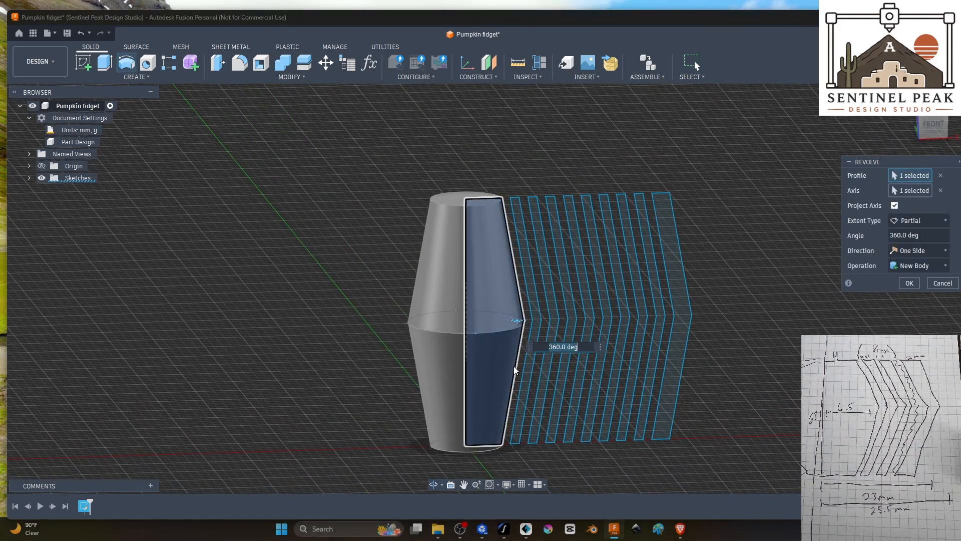
shift+middle_drag(530, 169, 539, 166)
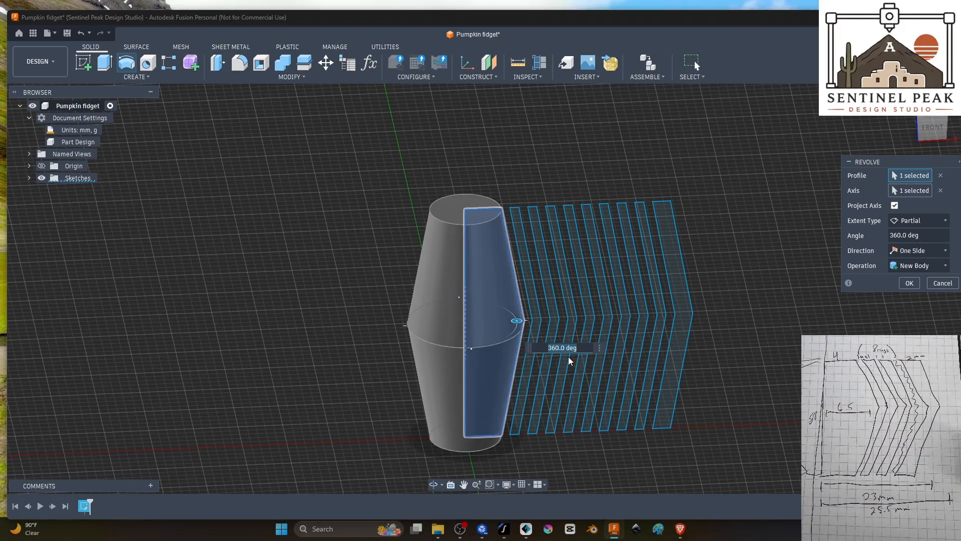
mouse_move(518, 320)
mouse_down()
mouse_move(474, 287)
mouse_move(424, 305)
mouse_move(454, 345)
mouse_move(509, 311)
mouse_move(517, 334)
mouse_move(528, 313)
mouse_move(519, 318)
mouse_up()
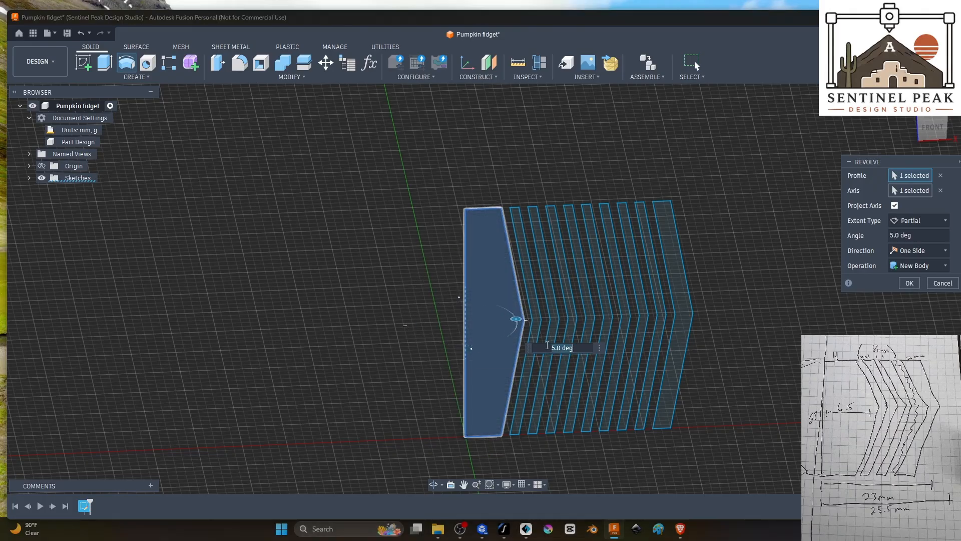
text(360)
key(Return)
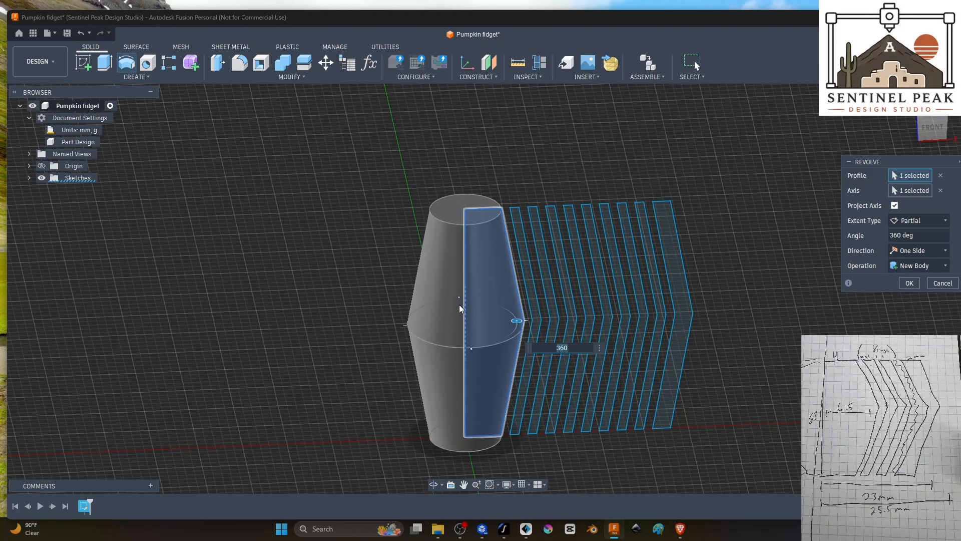
click(930, 266)
click(930, 266)
click(909, 283)
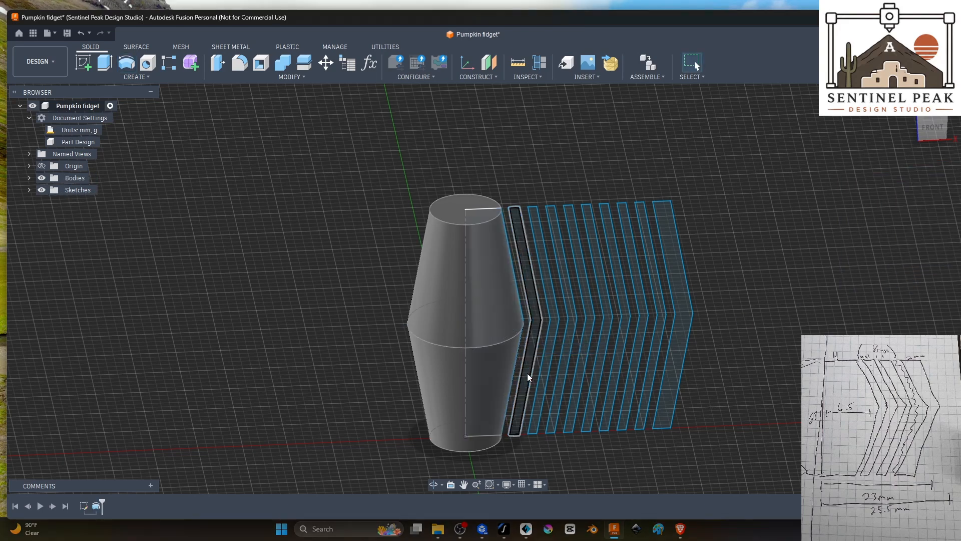
Step: Revolve the thin ring profile nearest the core 360 degrees about the centre axis as a new body
click(523, 242)
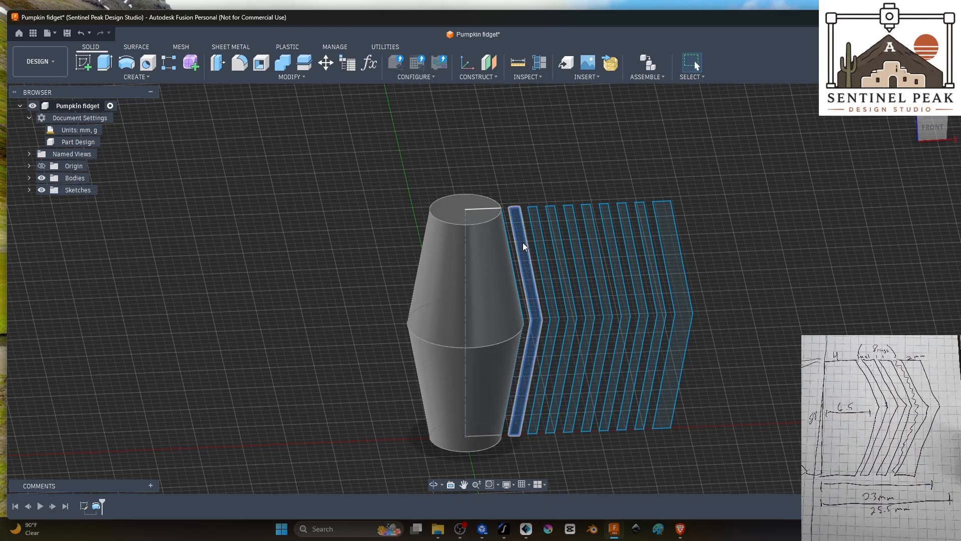
click(126, 63)
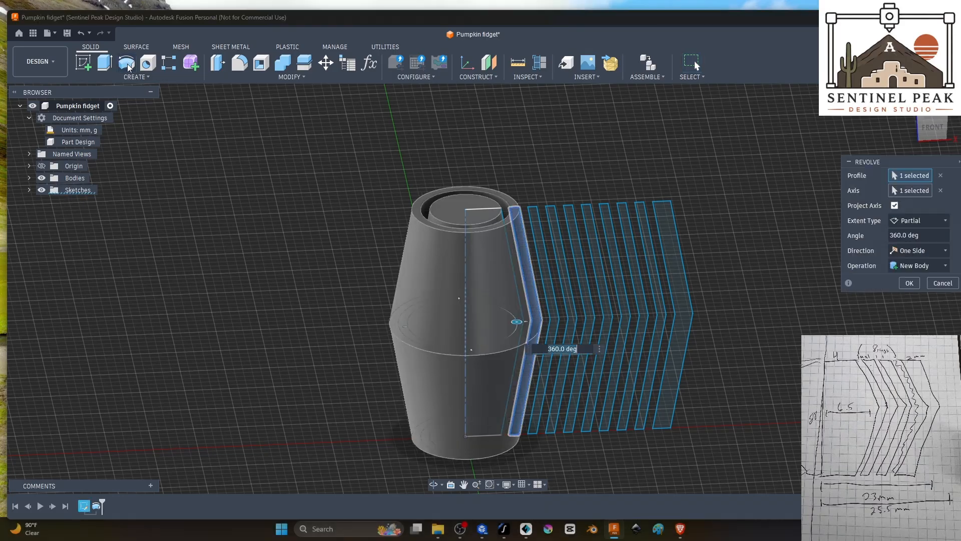
click(901, 267)
click(908, 280)
click(909, 287)
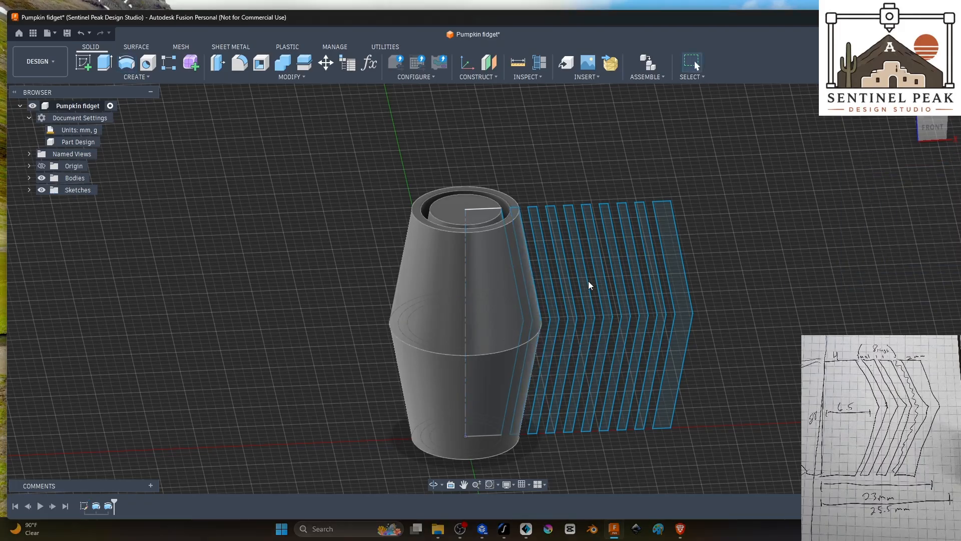
Step: Revolve the second, third and fourth thin ring profiles outward from the core 360 degrees, each as a new body
click(543, 262)
click(126, 62)
click(902, 267)
click(908, 279)
click(909, 285)
click(559, 249)
click(126, 62)
click(577, 252)
click(126, 63)
click(905, 267)
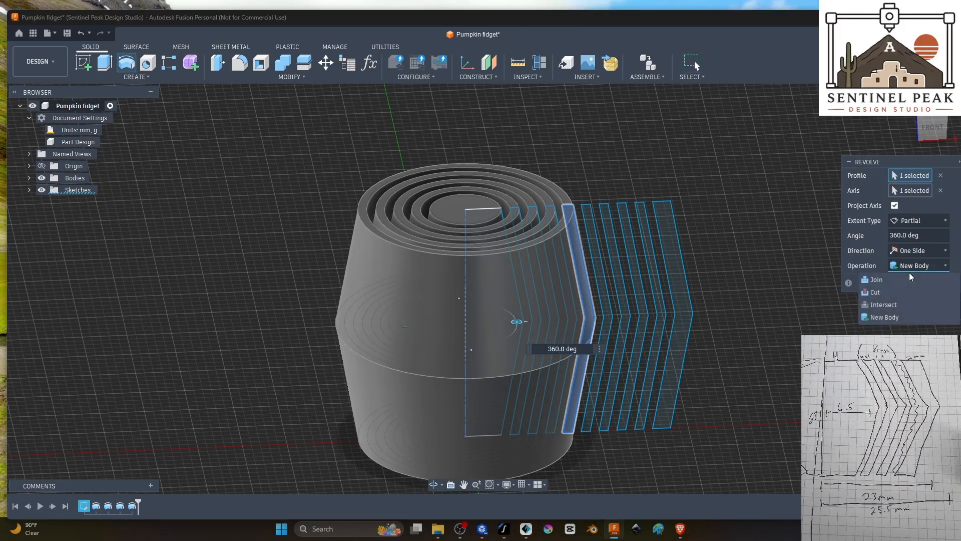
click(908, 280)
click(909, 285)
Step: Revolve the remaining four thin ring profiles and the outer wall profile 360 degrees, each as a new body
click(595, 251)
click(126, 62)
click(905, 266)
click(126, 62)
click(611, 257)
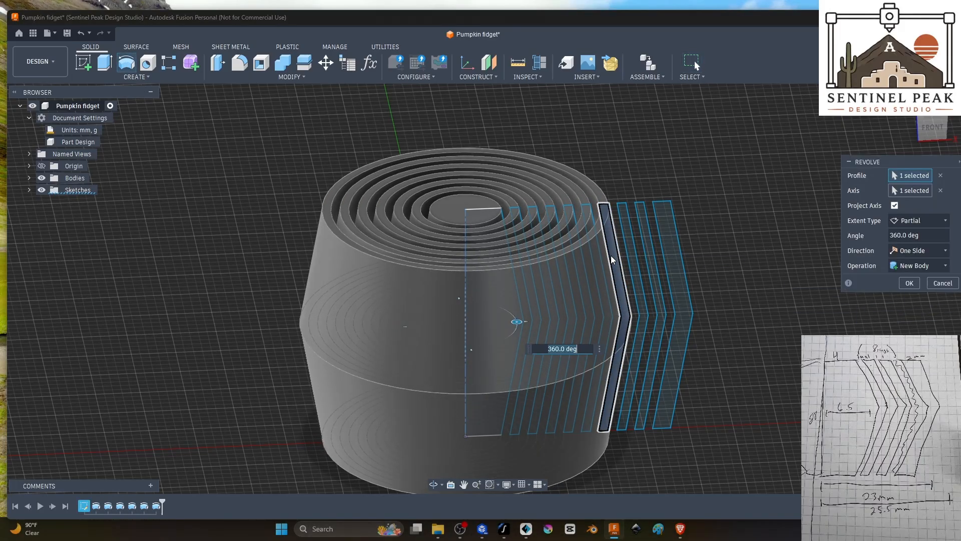
click(905, 266)
click(908, 280)
click(909, 284)
click(126, 62)
click(628, 245)
click(905, 267)
click(908, 279)
click(909, 284)
Step: Examine the nested rings and the gaps between them from above and from the side
shift+middle_drag(789, 381, 796, 333)
shift+middle_drag(560, 286, 710, 357)
scroll(723, 365, down, 4)
shift+middle_drag(787, 373, 940, 381)
scroll(791, 402, down, 3)
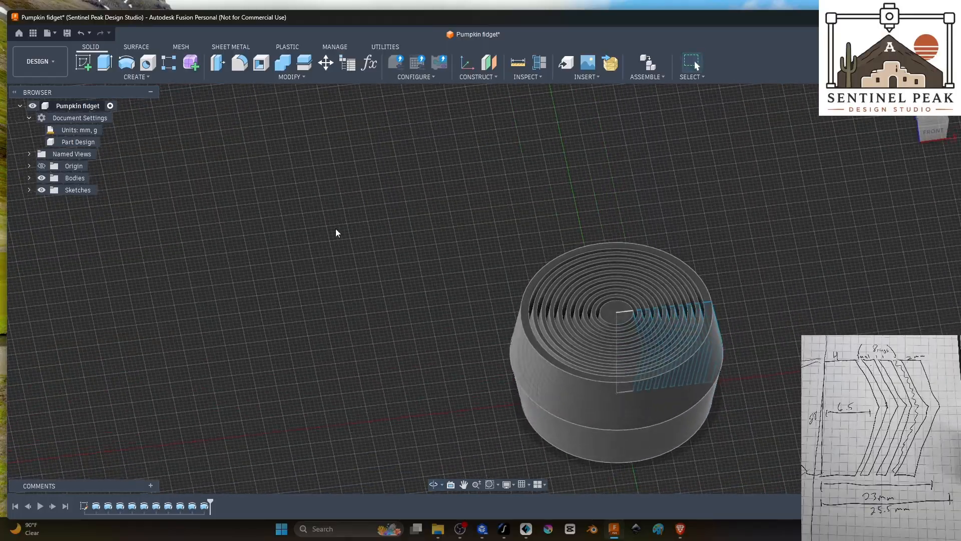
right_click(86, 108)
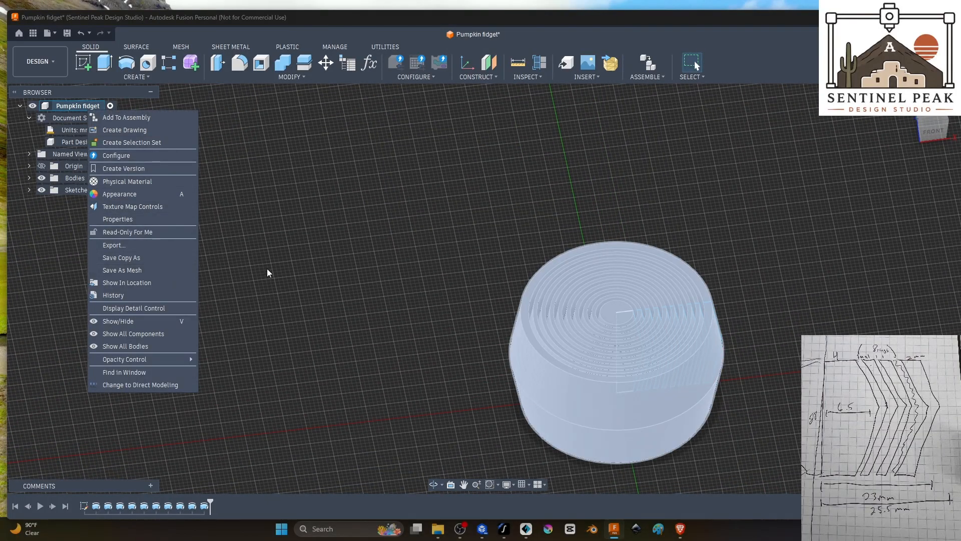
click(403, 262)
shift+middle_drag(404, 262, 791, 317)
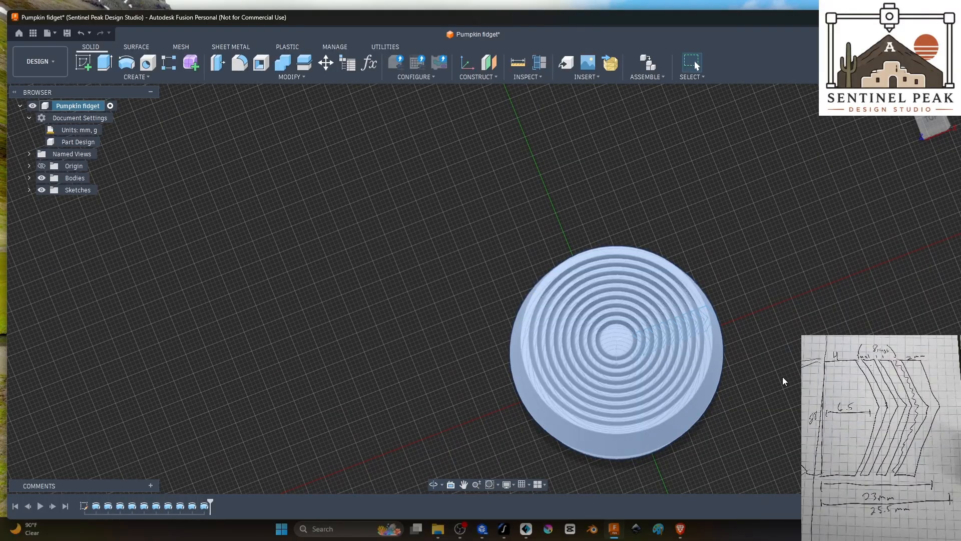
click(792, 335)
scroll(441, 388, up, 5)
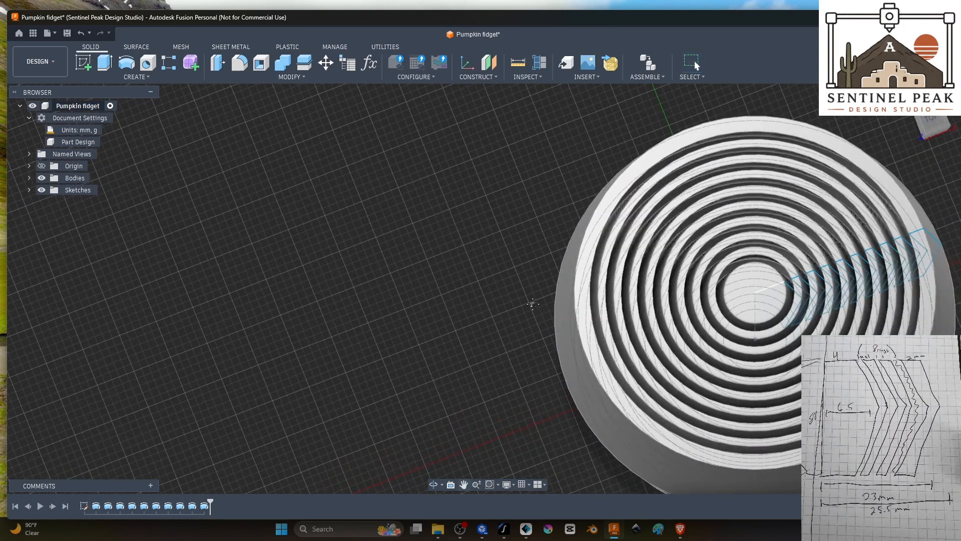
middle_drag(532, 302, 264, 200)
shift+middle_drag(716, 334, 746, 261)
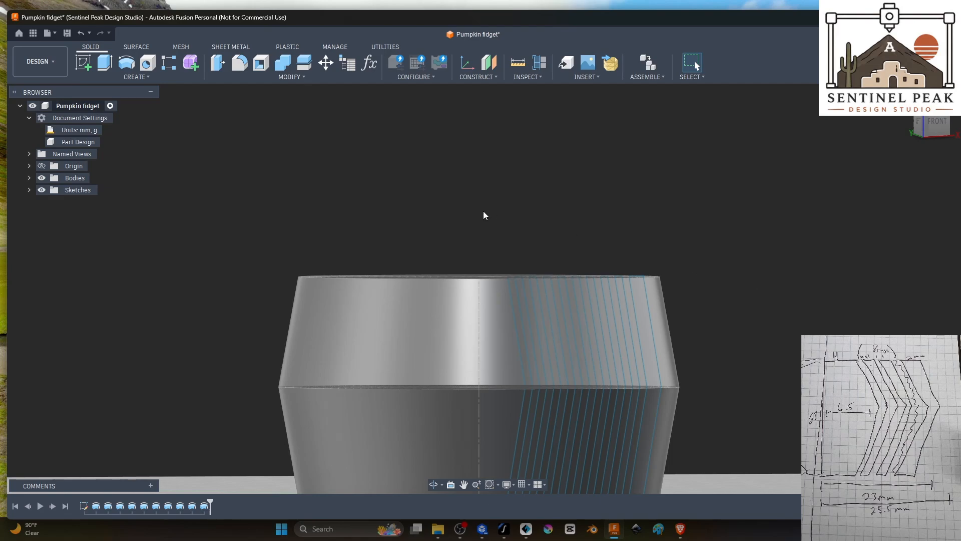
shift+middle_drag(562, 219, 590, 303)
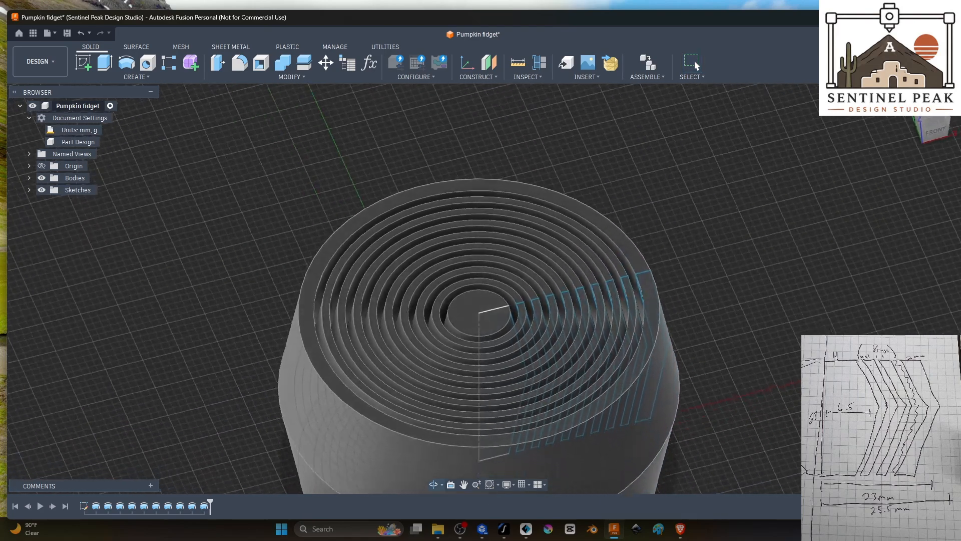
shift+middle_drag(651, 332, 633, 352)
middle_drag(690, 354, 692, 210)
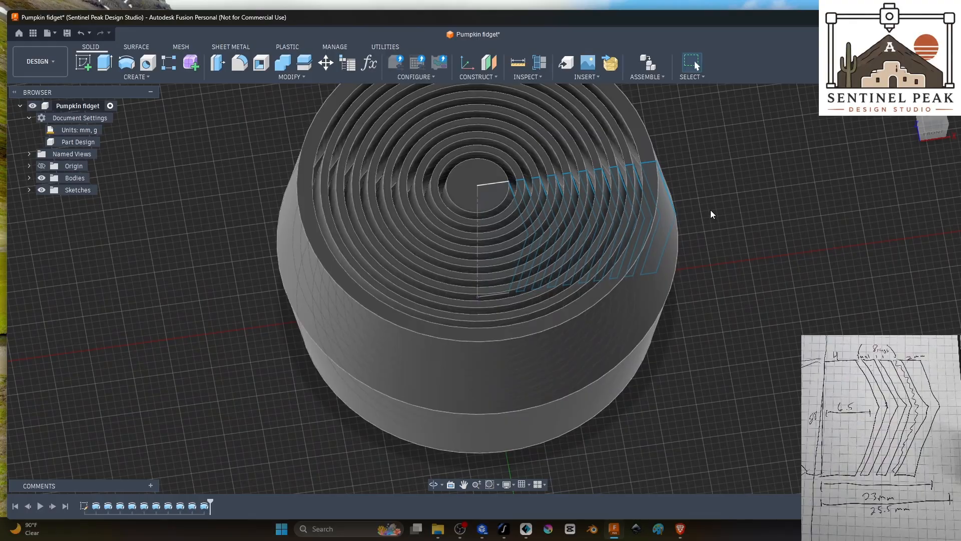
middle_drag(710, 209, 771, 281)
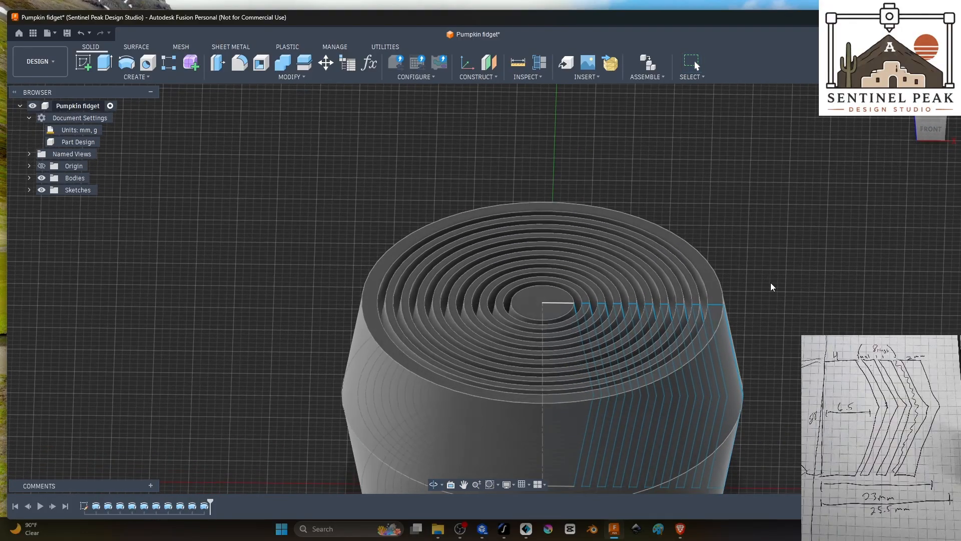
Step: Sketch a 6 mm diameter circle centred on the origin on the core's top face
click(79, 64)
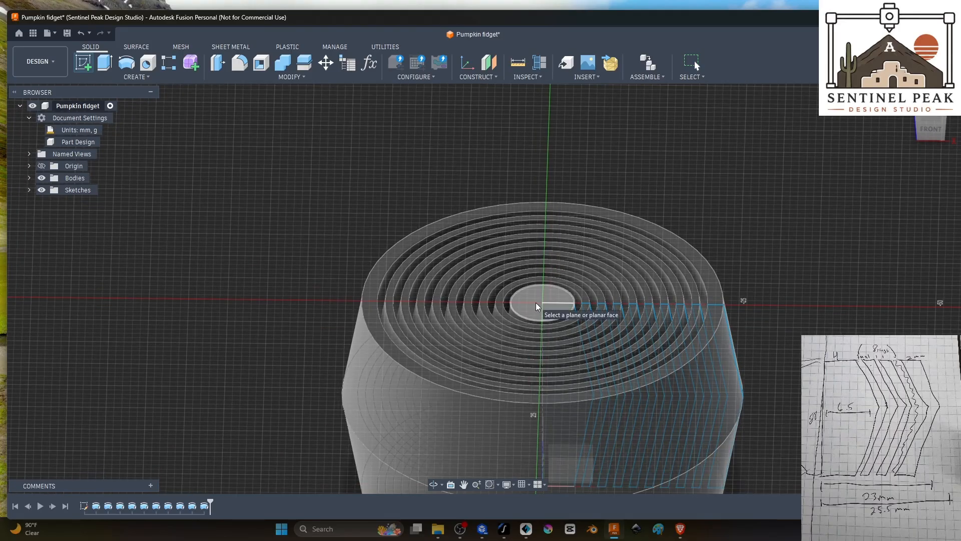
click(536, 302)
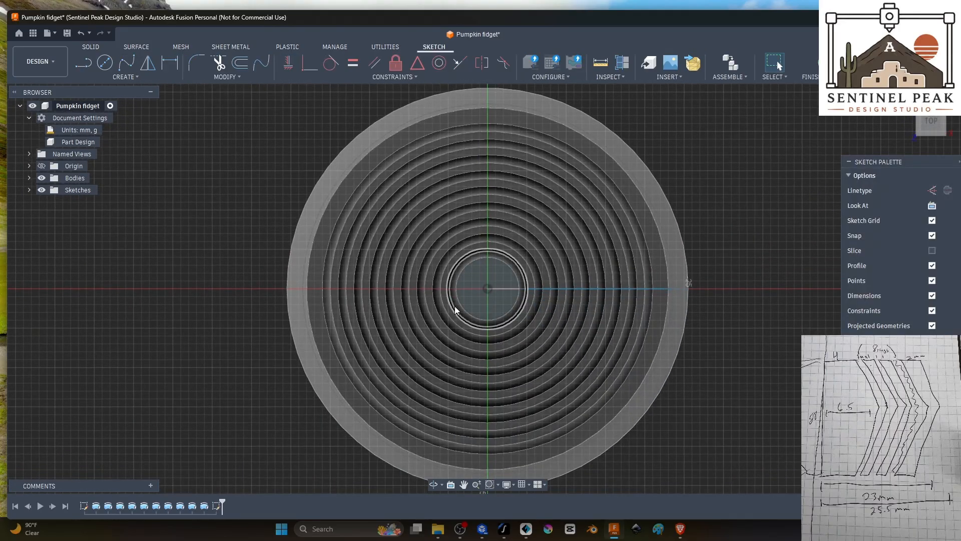
click(105, 62)
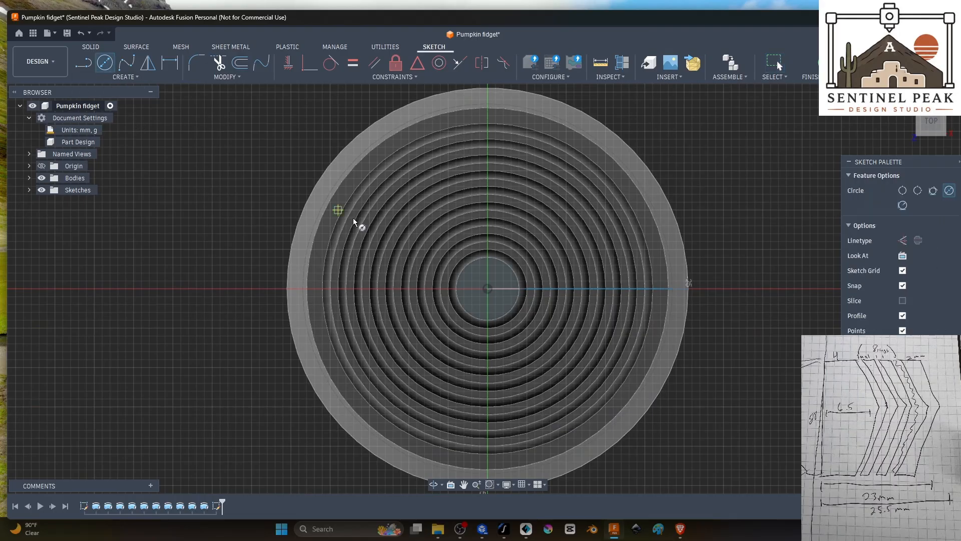
click(488, 290)
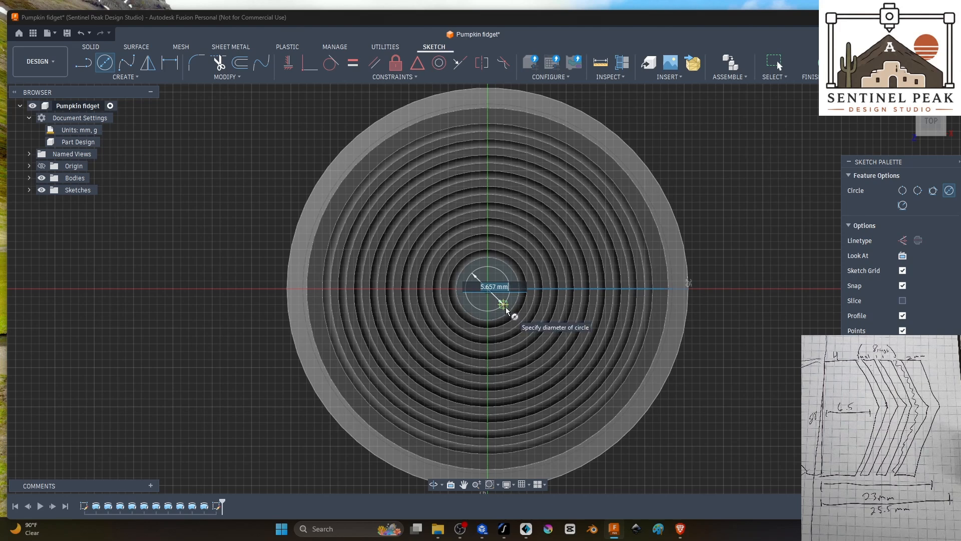
text(5)
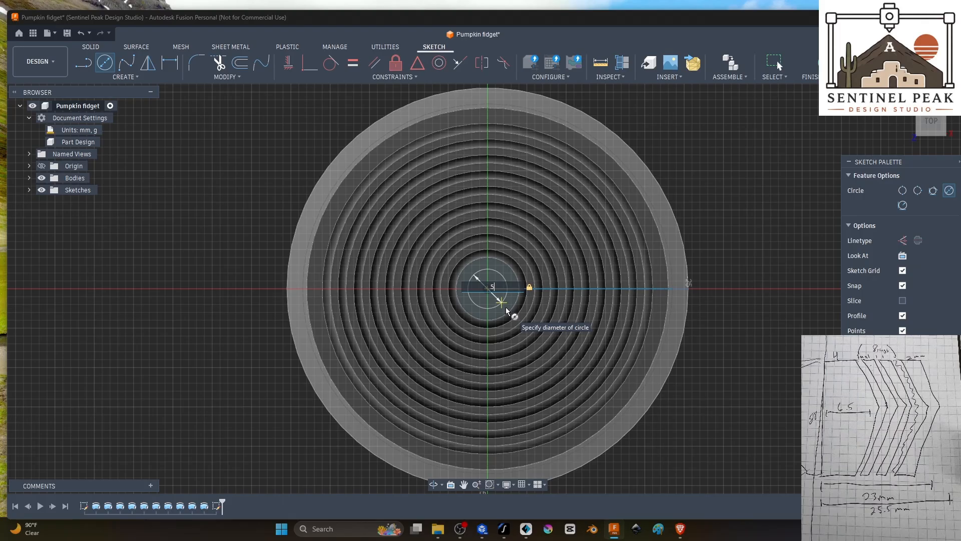
key(BackSpace)
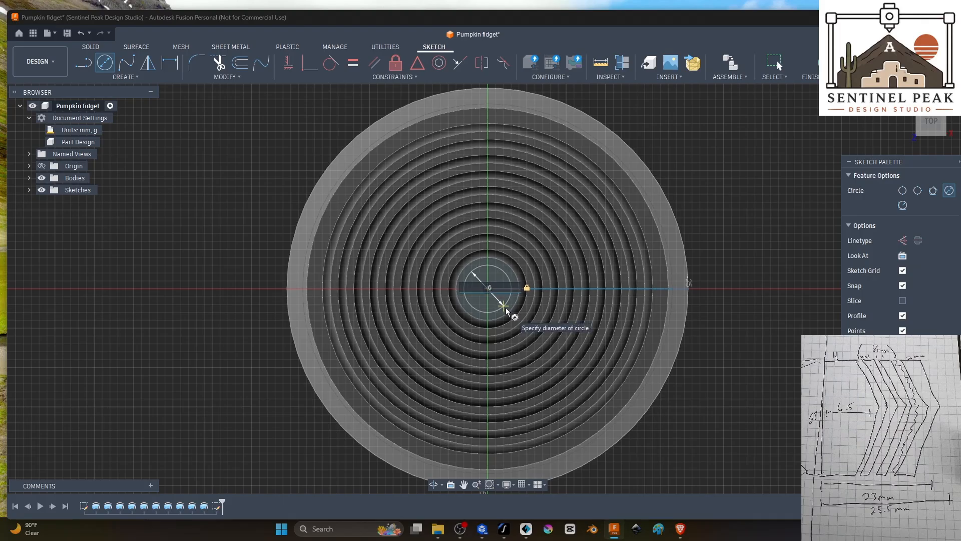
key(Return)
key(Escape)
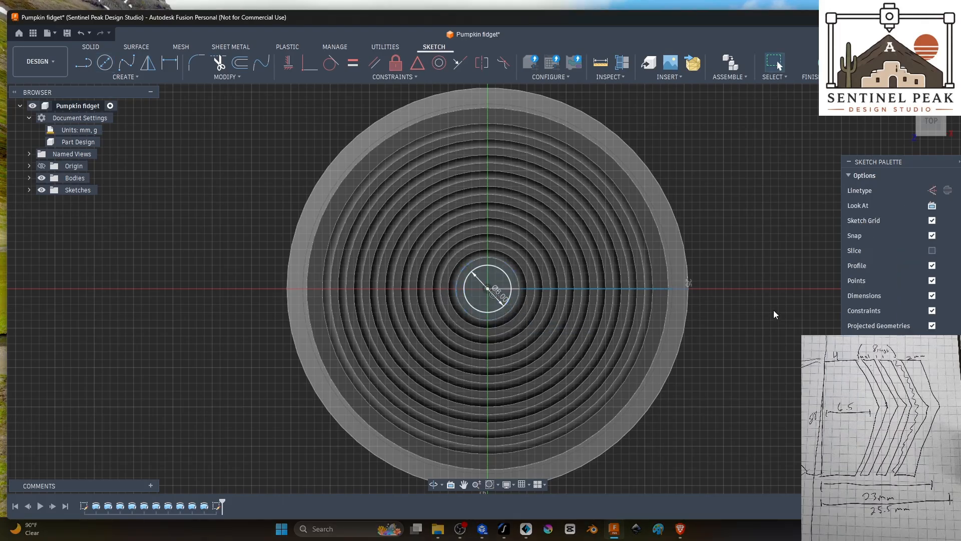
Step: Examine the circle on the core's top face from above and from the side
mouse_move(742, 341)
shift+middle_down()
mouse_move(737, 314)
mouse_move(739, 343)
shift+middle_up()
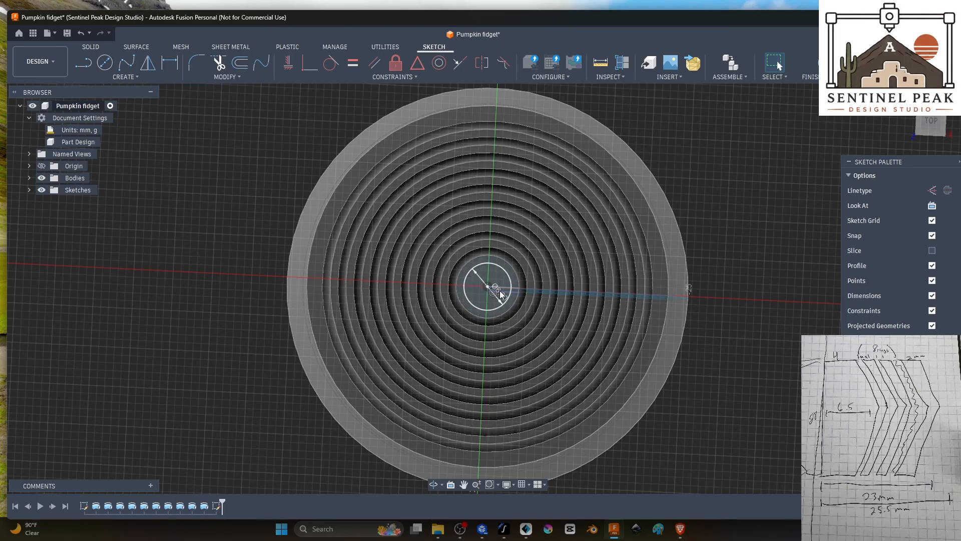
shift+middle_drag(741, 293, 734, 286)
shift+middle_drag(501, 283, 488, 245)
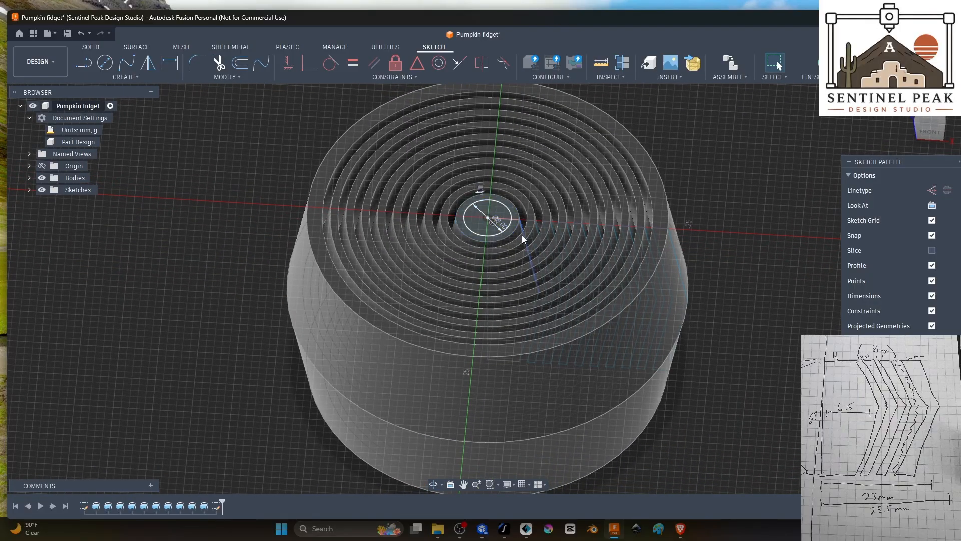
shift+middle_drag(717, 259, 487, 194)
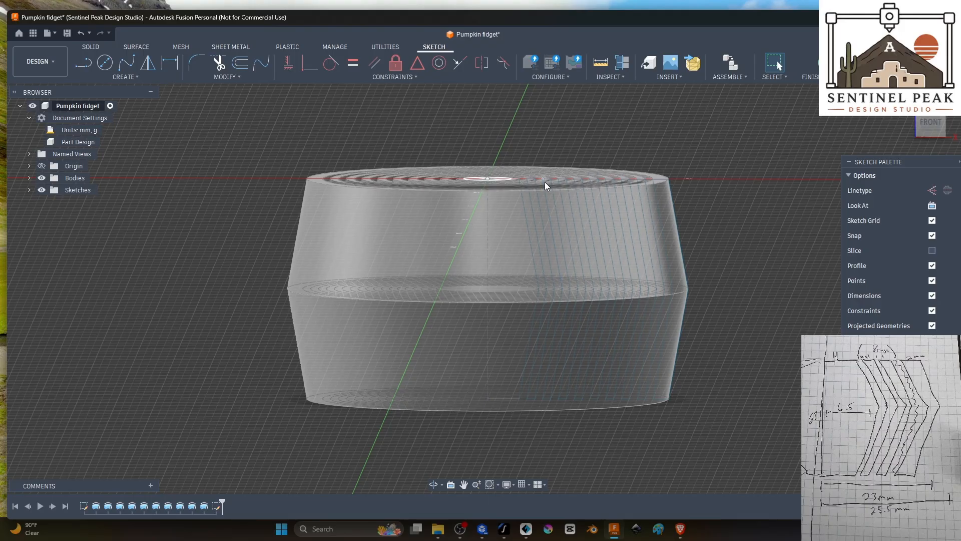
shift+middle_drag(612, 133, 618, 182)
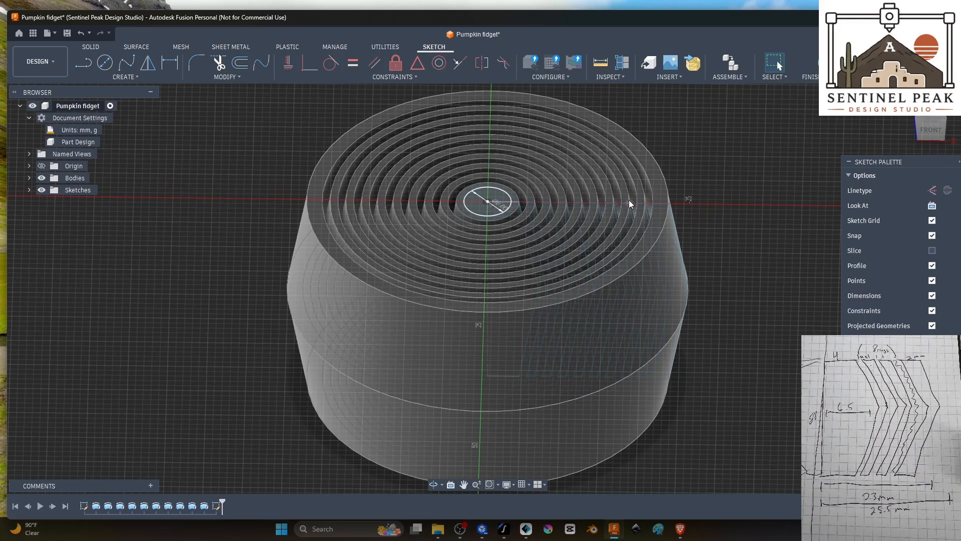
shift+middle_drag(630, 203, 716, 210)
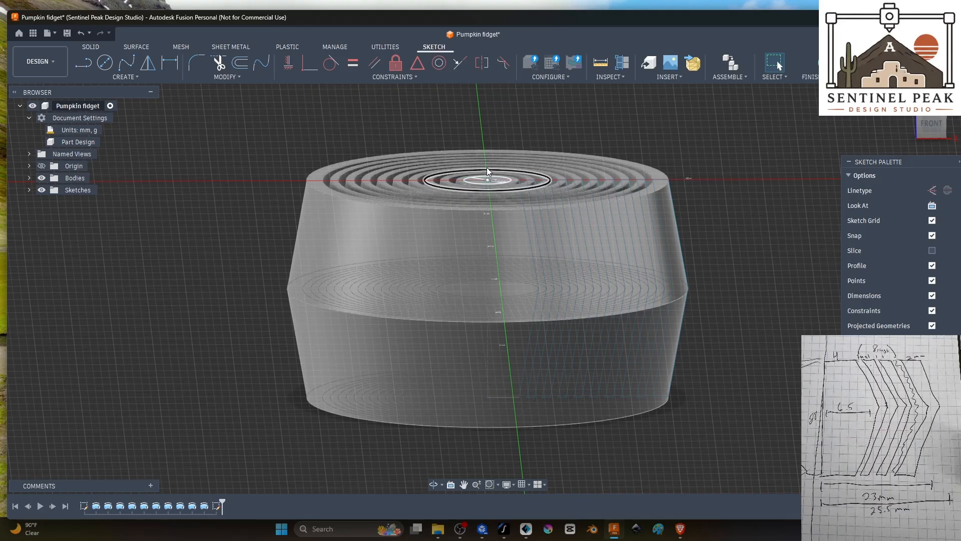
shift+middle_drag(679, 118, 675, 143)
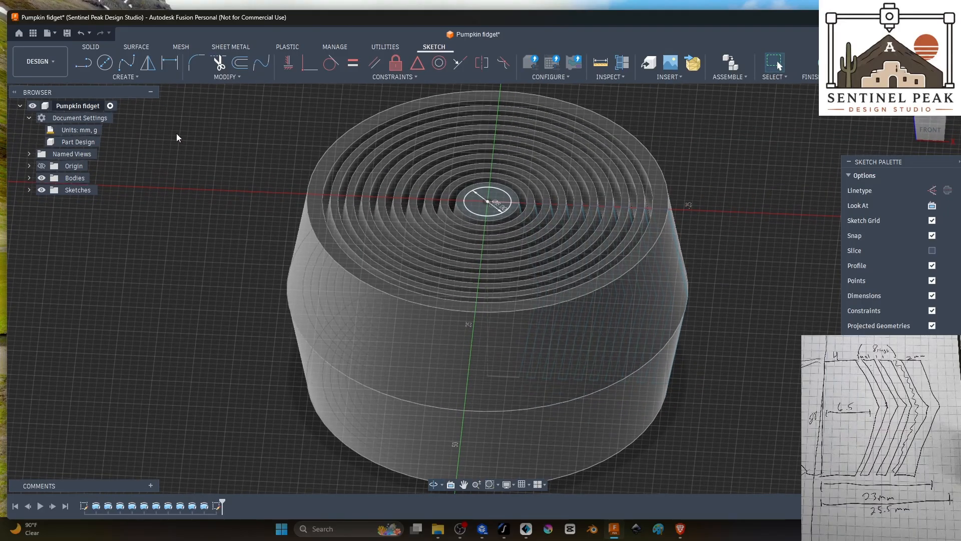
Step: Draw a straight construction line across the rings beside the circle, parallel to the green axis, and finish the sketch
click(83, 62)
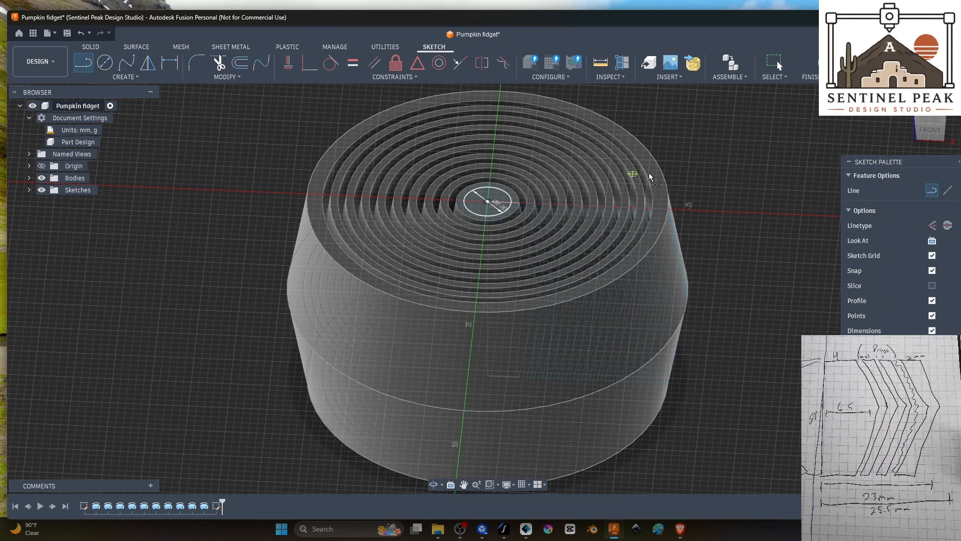
click(932, 226)
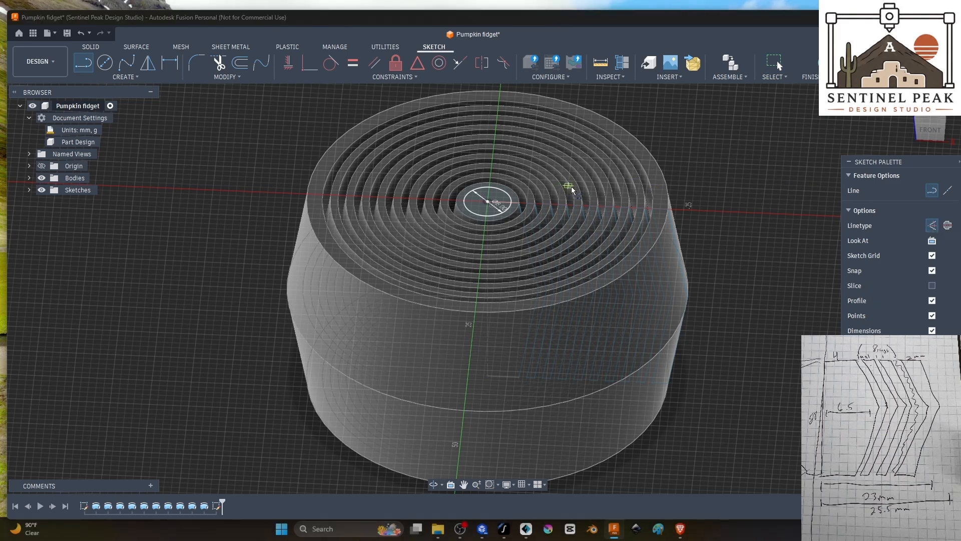
shift+middle_drag(573, 192, 654, 258)
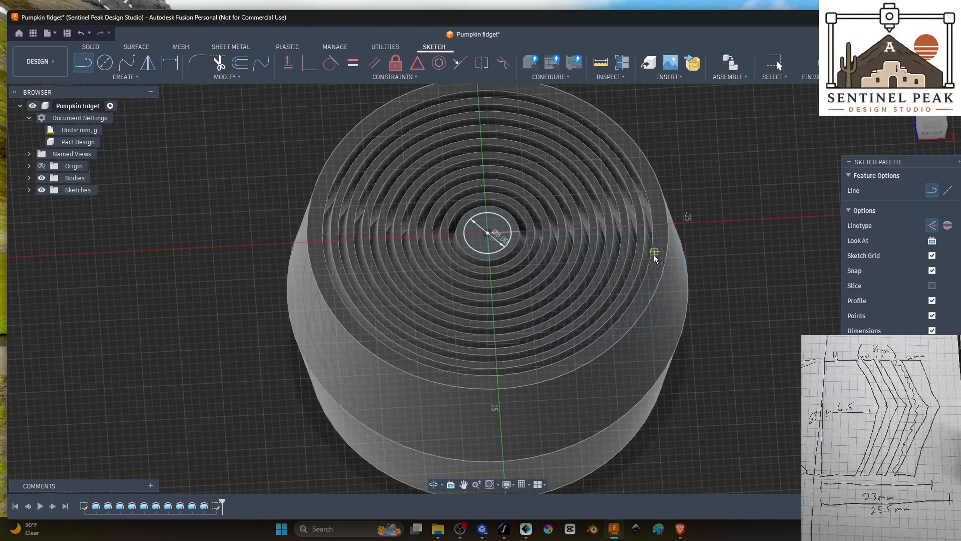
click(580, 204)
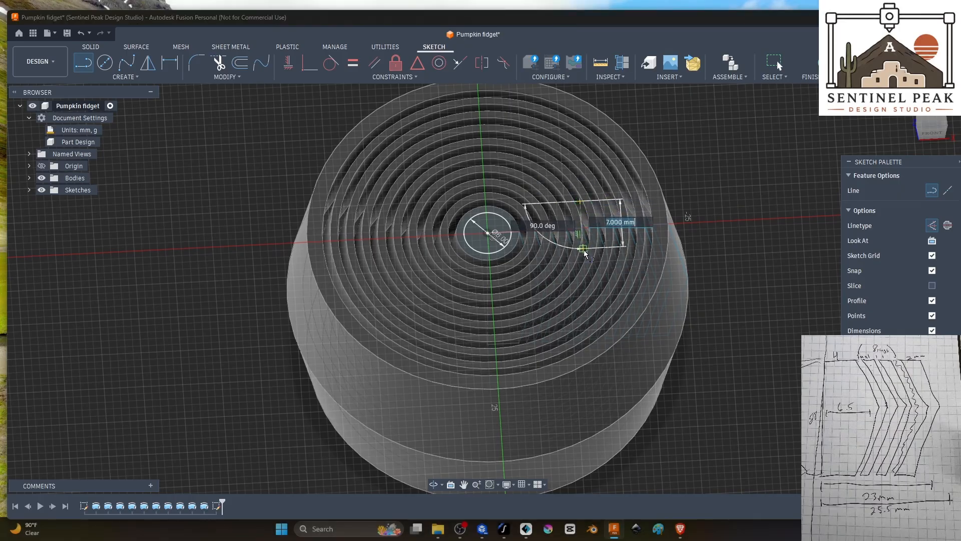
click(584, 262)
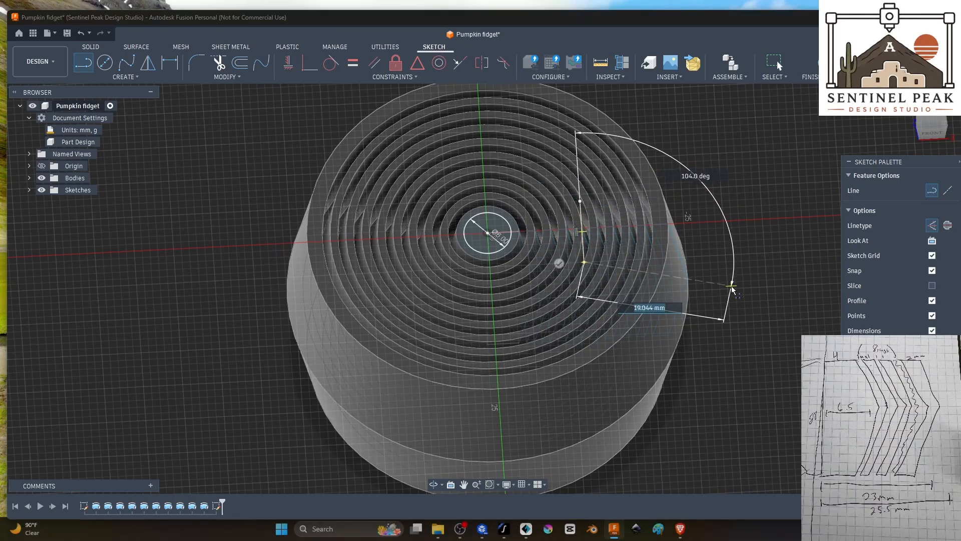
key(Escape)
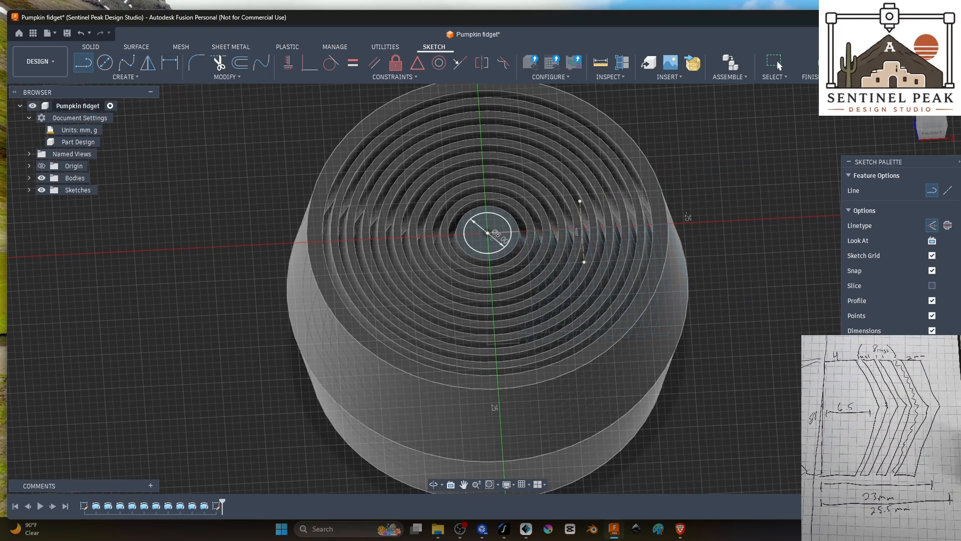
click(824, 63)
click(482, 236)
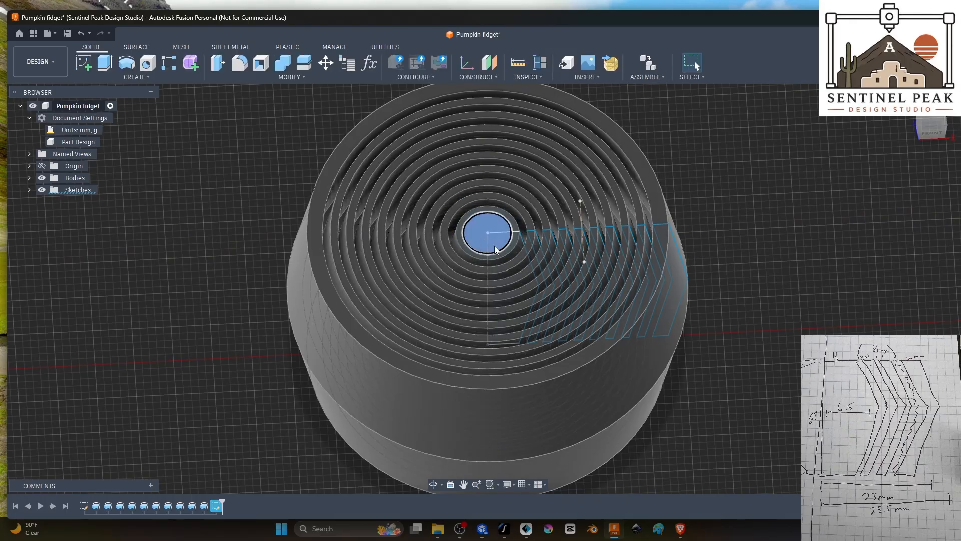
click(127, 64)
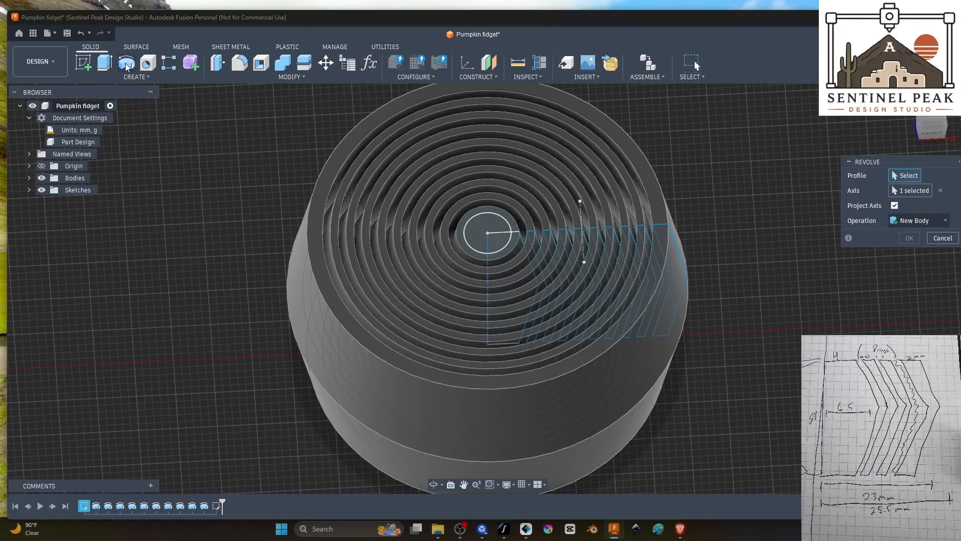
shift+middle_drag(775, 321, 751, 308)
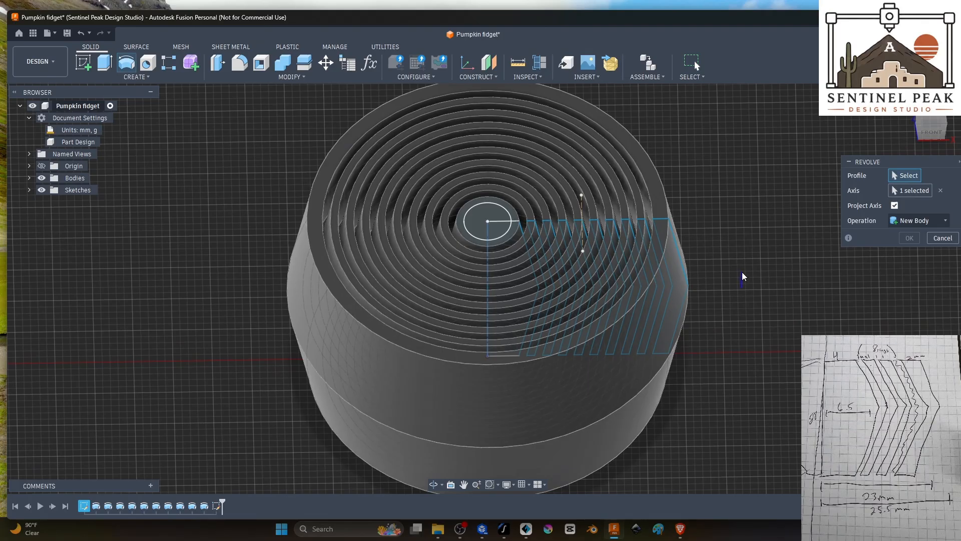
click(946, 239)
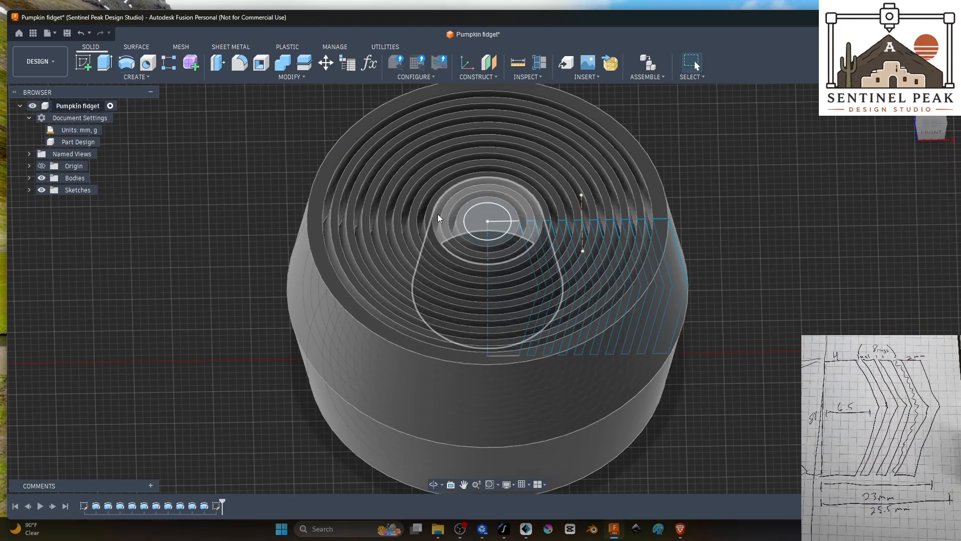
Step: Set up a revolve of the 6 mm circle profile, replacing the preselected axis with the construction line beside it
click(126, 63)
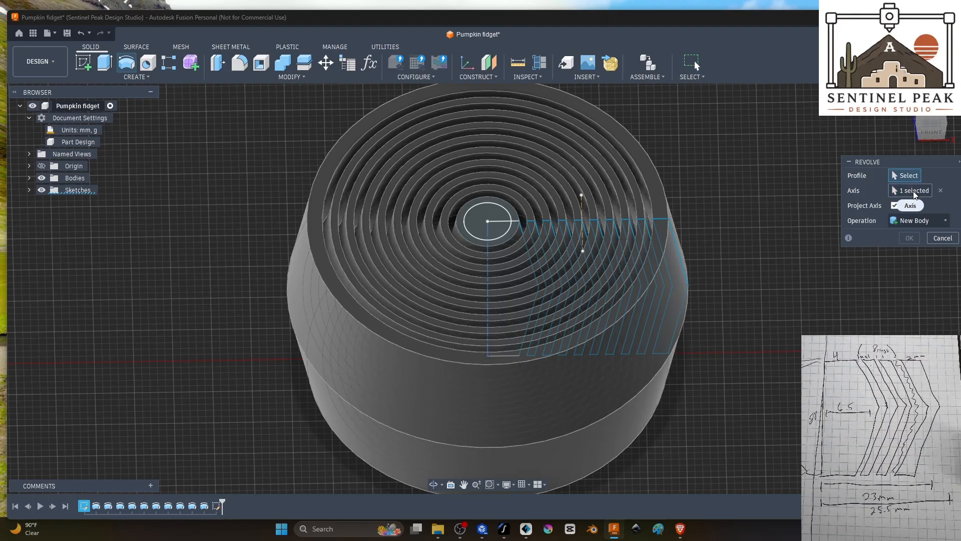
click(940, 190)
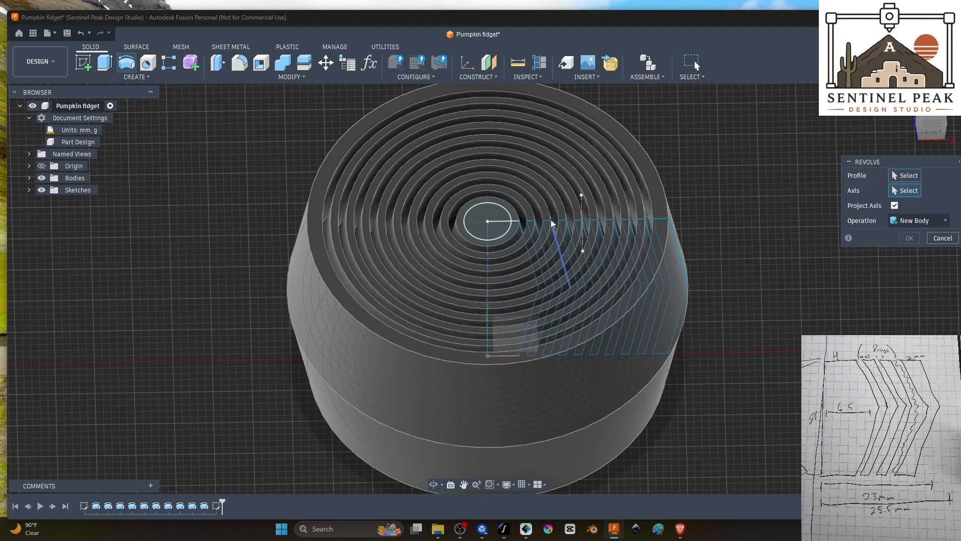
click(582, 213)
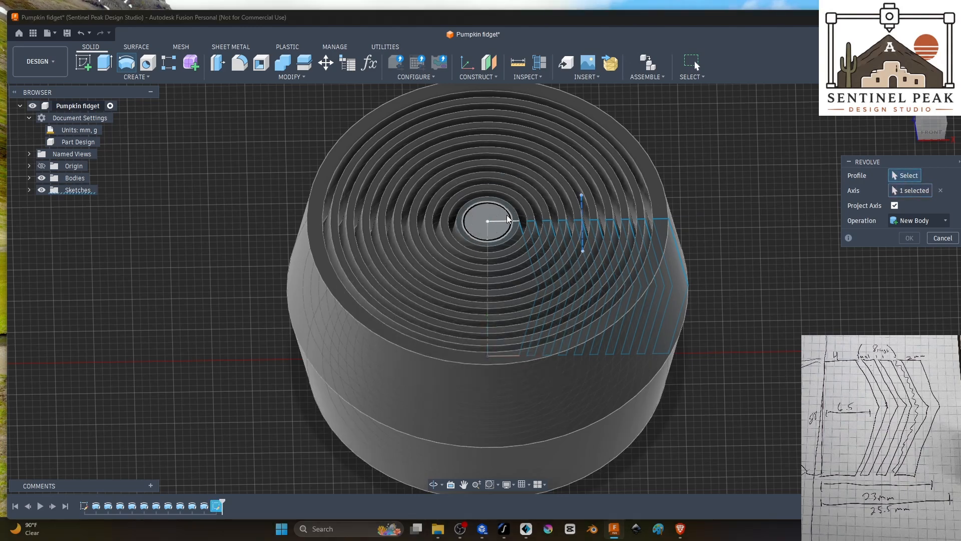
click(490, 215)
shift+middle_drag(796, 323, 796, 289)
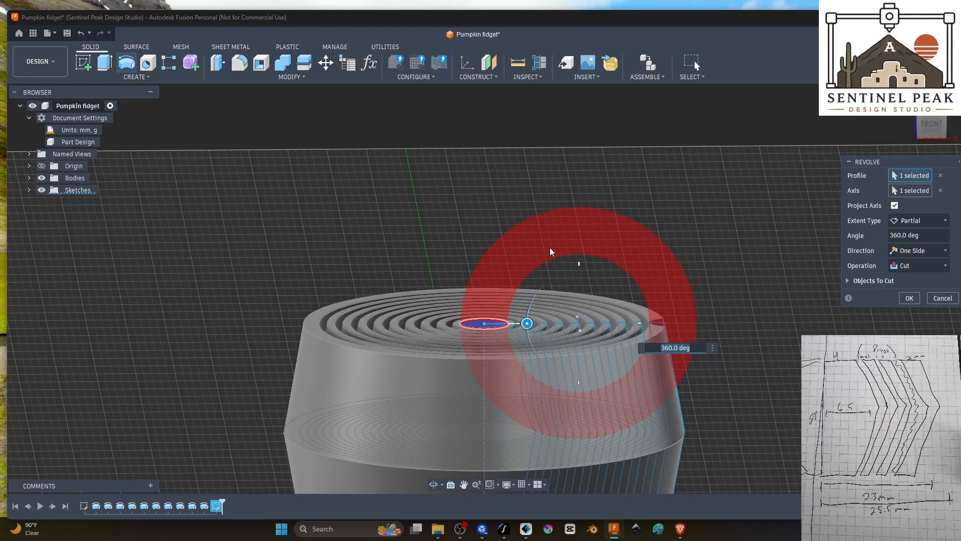
shift+middle_drag(746, 259, 738, 288)
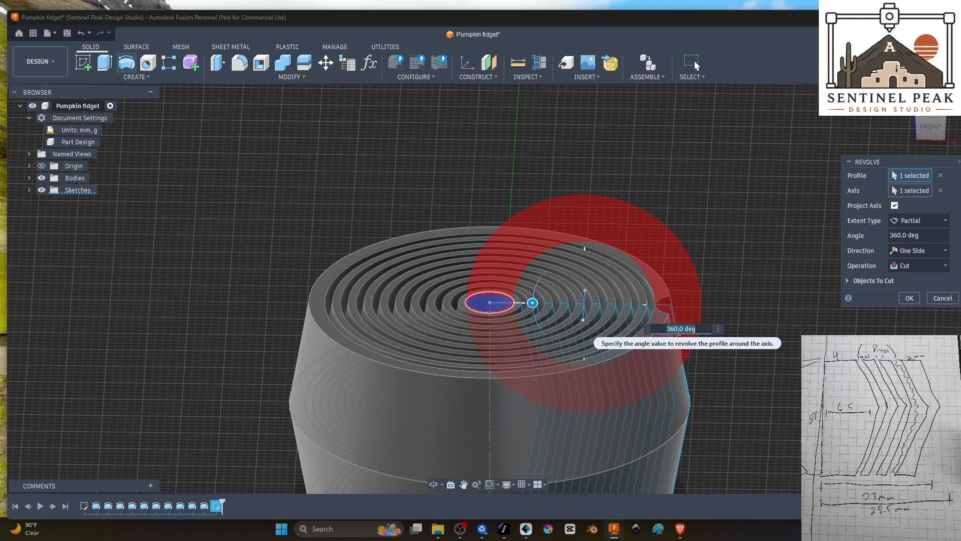
shift+middle_drag(751, 216, 743, 243)
shift+middle_drag(674, 333, 638, 306)
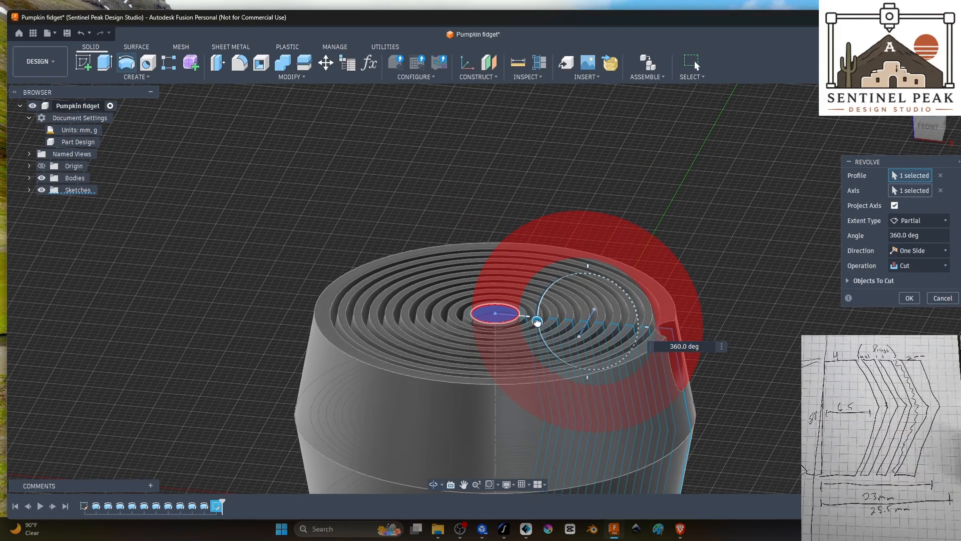
Step: Revolve the circle 40 degrees upward to form a curved stem, joined to the core
drag(537, 317, 654, 363)
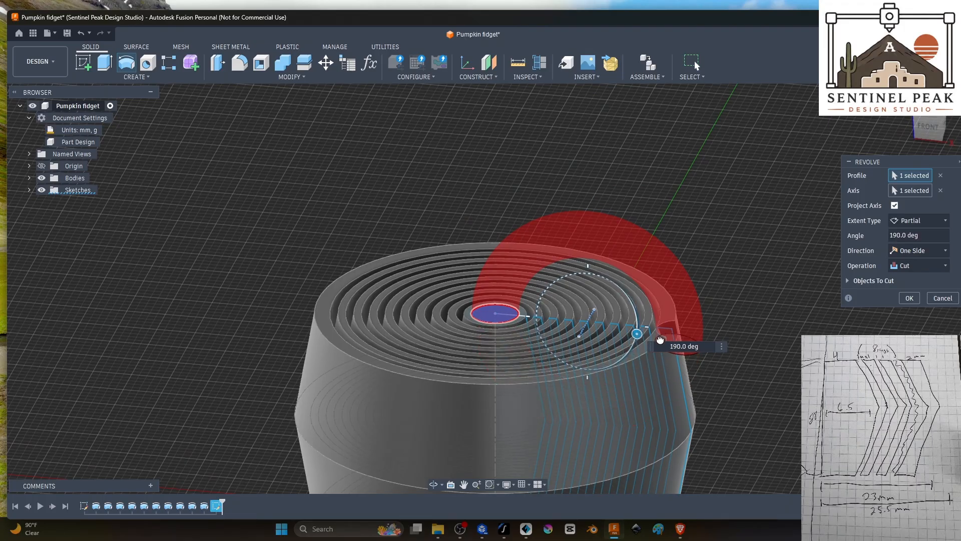
drag(654, 362, 503, 248)
mouse_move(725, 303)
shift+middle_down()
mouse_move(736, 289)
mouse_move(733, 298)
shift+middle_up()
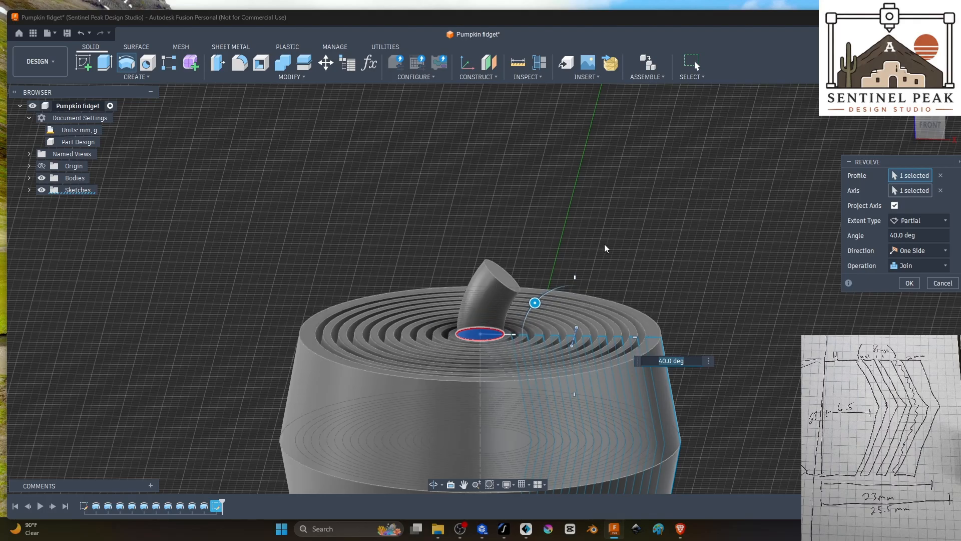
shift+middle_drag(605, 244, 642, 236)
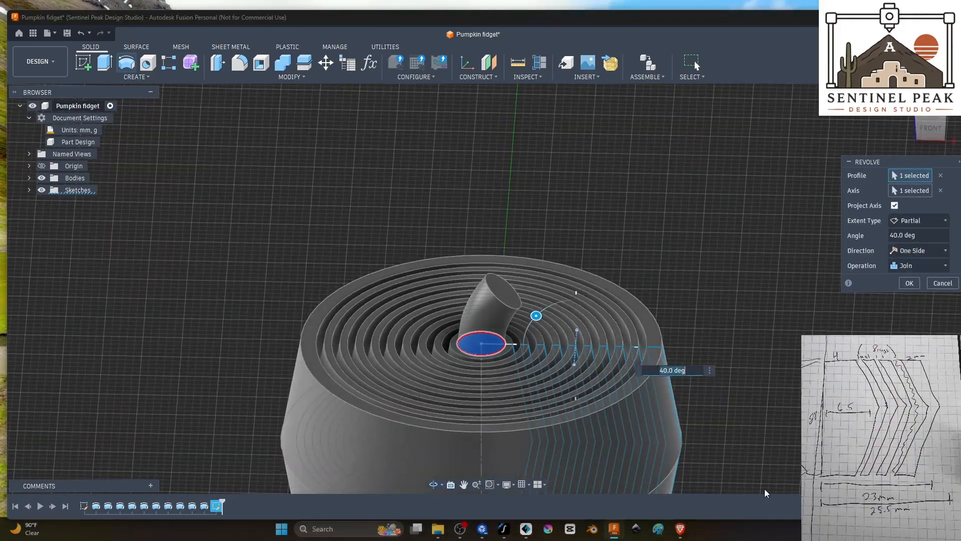
scroll(734, 420, down, 2)
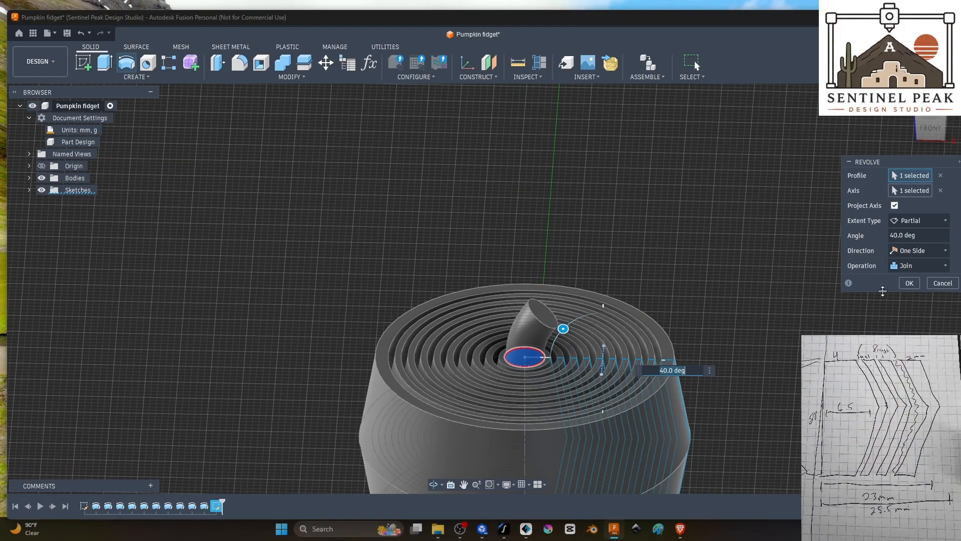
click(909, 283)
Step: Hide both the ring profile sketch and the stem circle sketch
shift+middle_drag(320, 210, 293, 245)
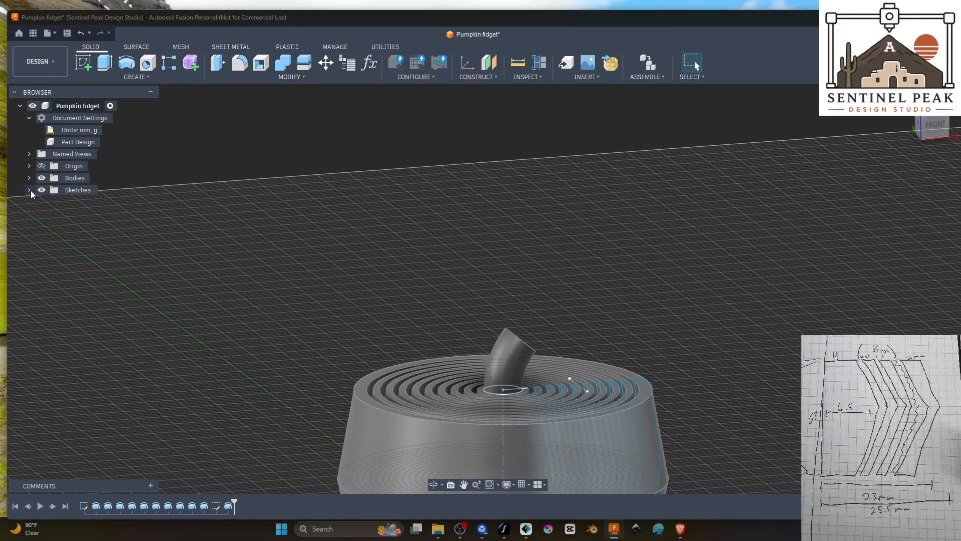
click(29, 190)
click(50, 202)
click(51, 213)
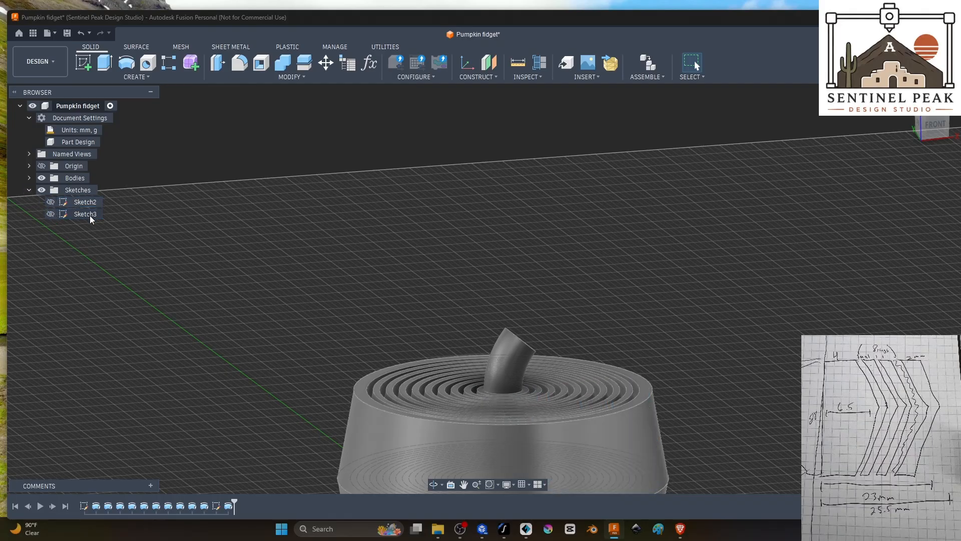
Step: Examine the pumpkin's outer wall, nested rings and curved stem from the front, the side and above
mouse_move(751, 364)
shift+middle_down()
mouse_move(740, 415)
mouse_move(742, 374)
mouse_move(766, 356)
shift+middle_up()
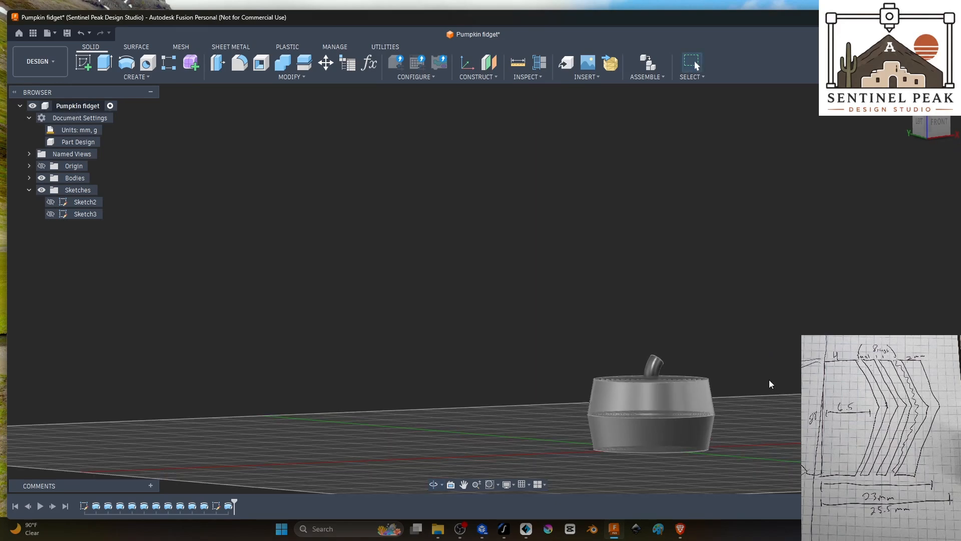
scroll(764, 405, up, 5)
scroll(736, 425, down, 4)
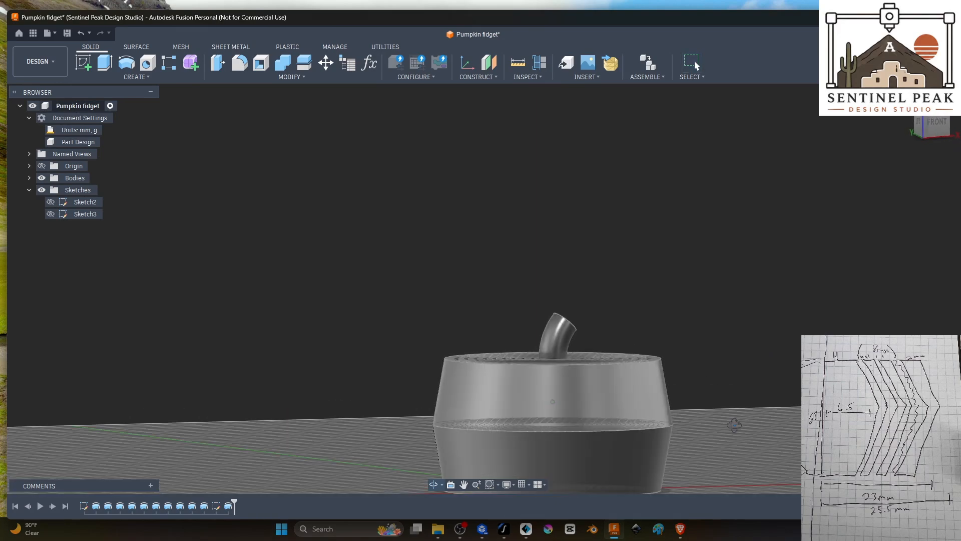
shift+middle_drag(735, 448, 744, 470)
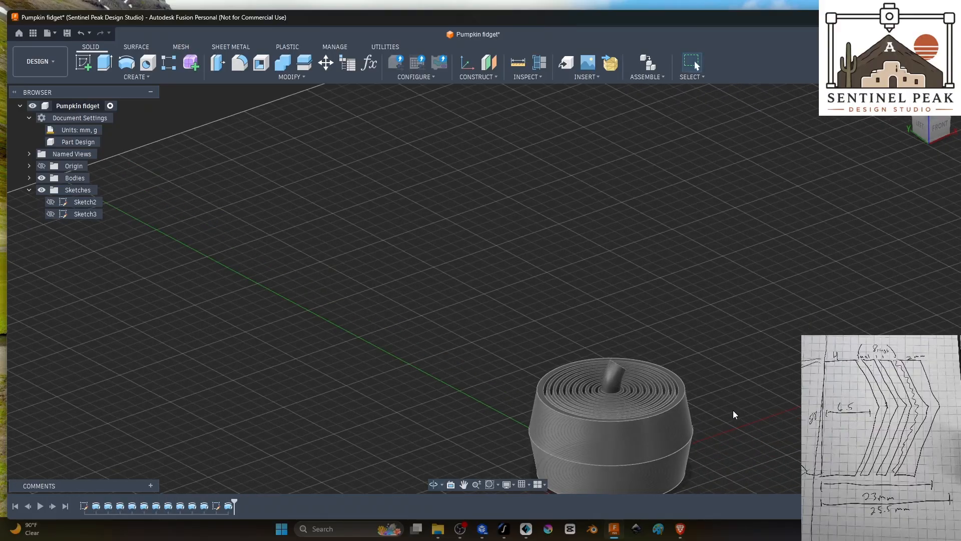
shift+middle_drag(733, 413, 731, 339)
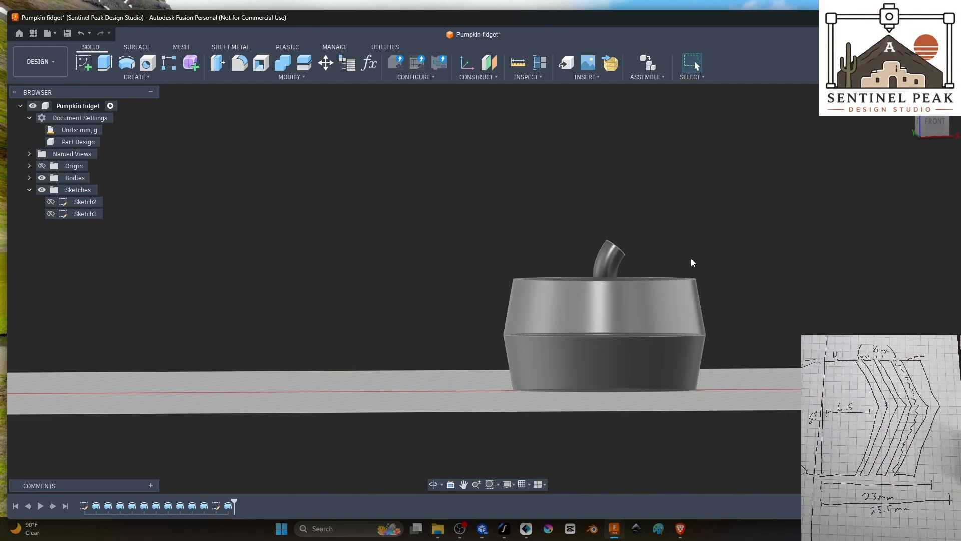
shift+middle_drag(690, 258, 560, 326)
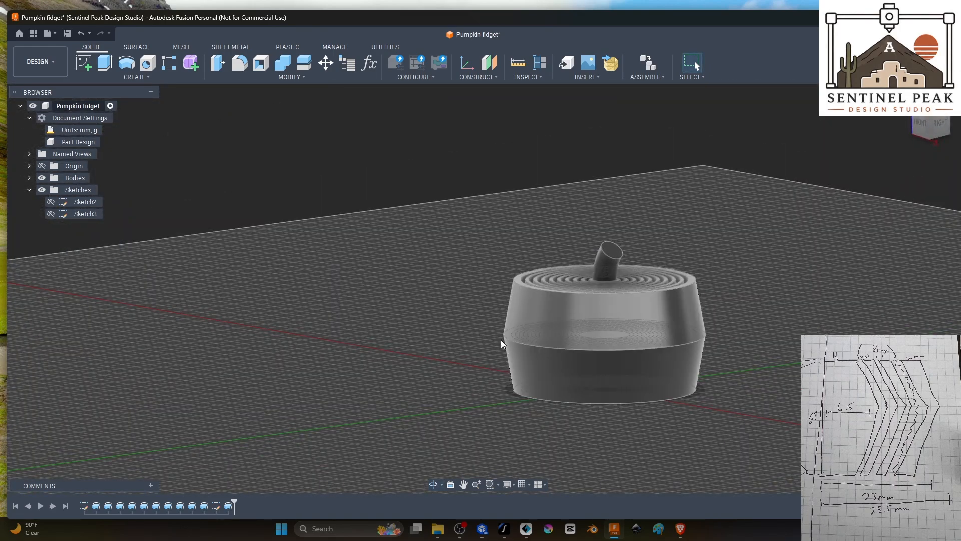
shift+middle_drag(766, 339, 780, 320)
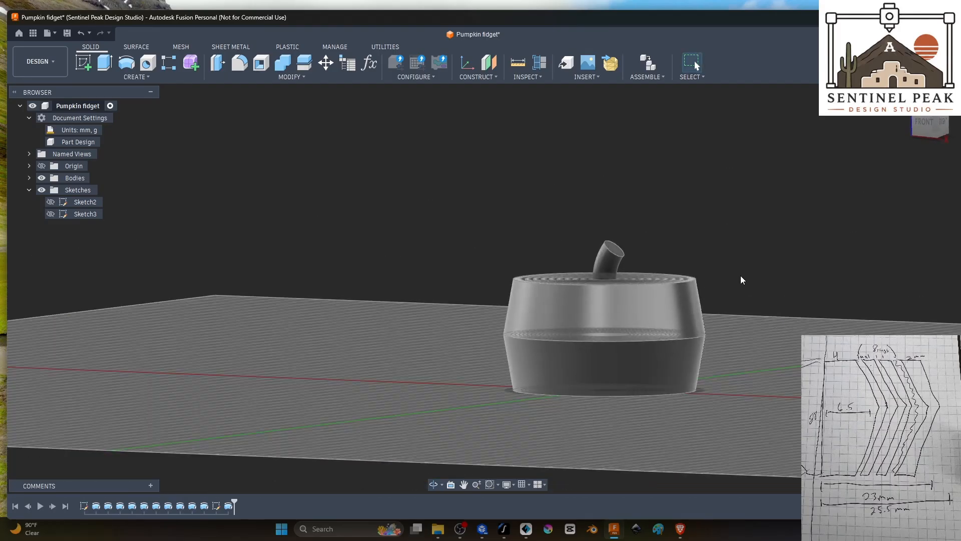
shift+middle_drag(740, 276, 730, 293)
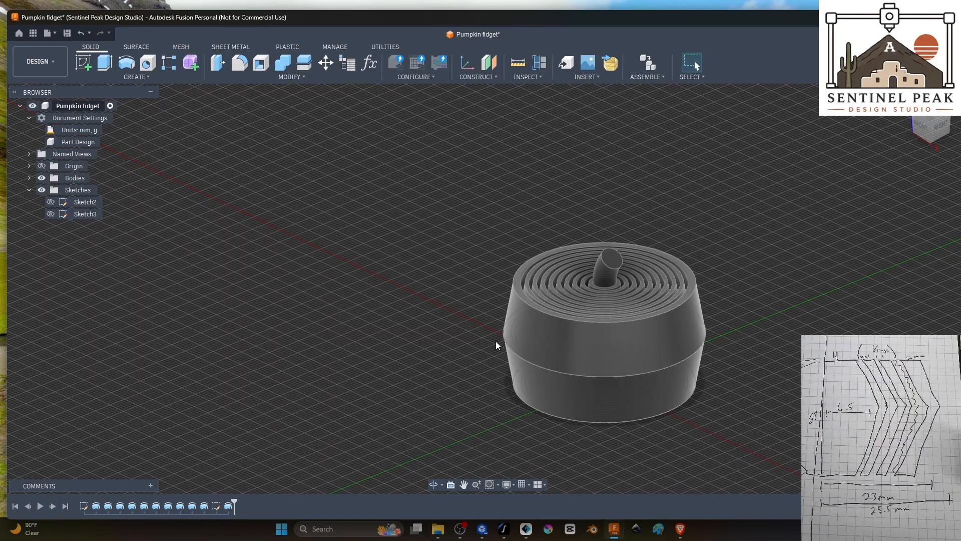
shift+middle_drag(593, 430, 475, 411)
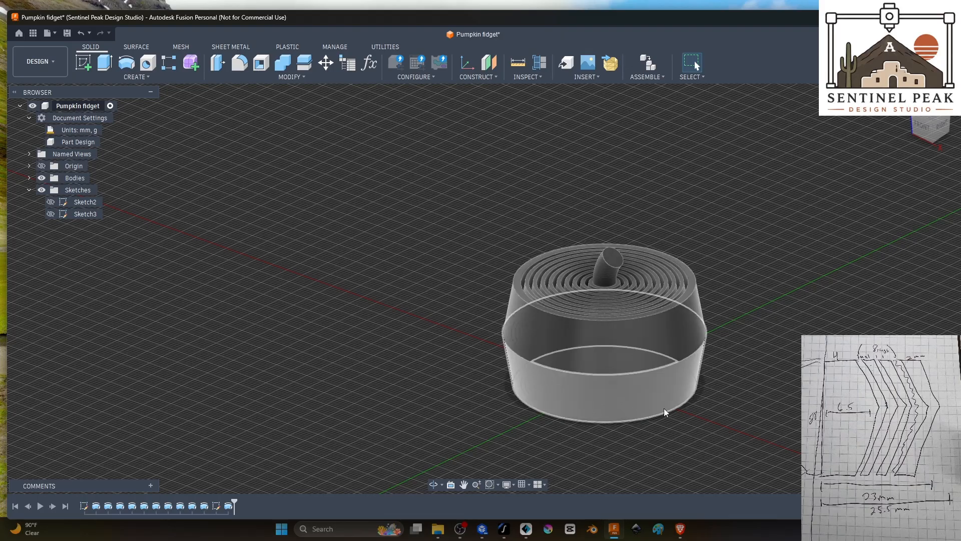
shift+middle_drag(664, 412, 568, 328)
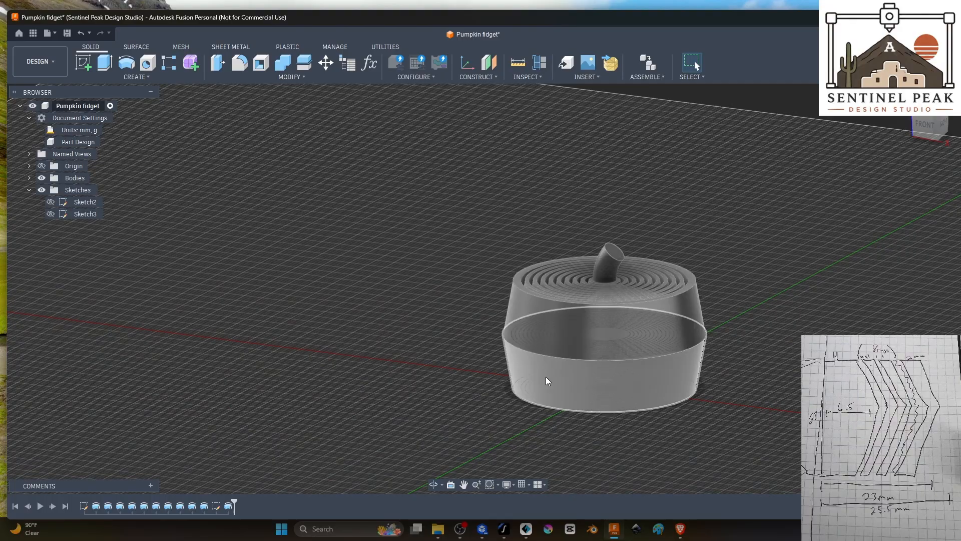
mouse_move(729, 376)
shift+middle_down()
mouse_move(727, 393)
mouse_move(761, 358)
mouse_move(738, 350)
mouse_move(734, 383)
shift+middle_up()
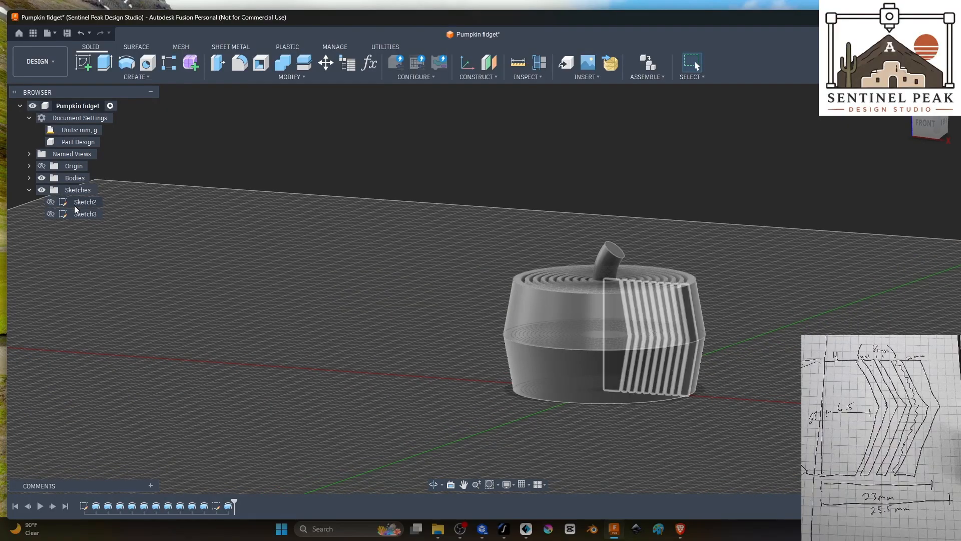
shift+middle_drag(840, 224, 771, 275)
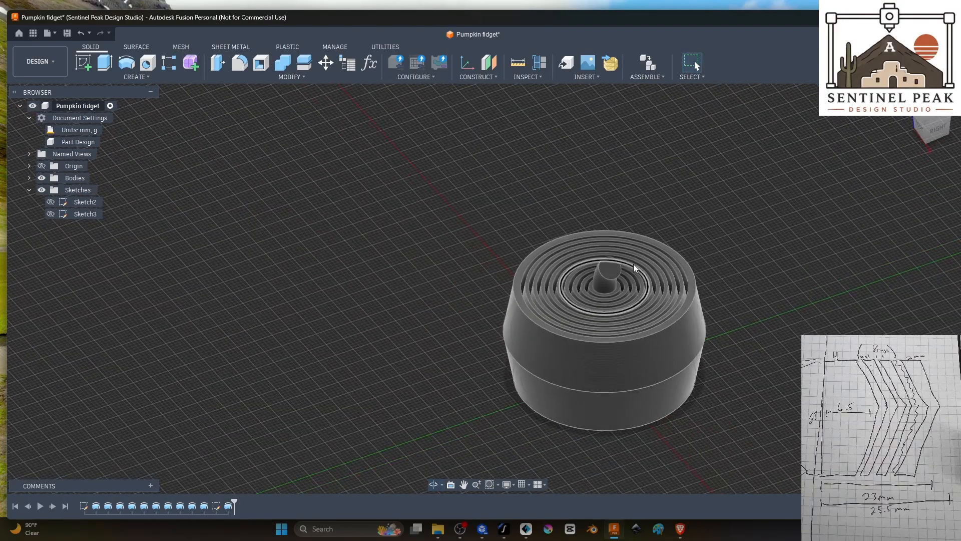
Step: Fillet the end face of the curved stem with a 1 mm radius
click(605, 270)
key(f)
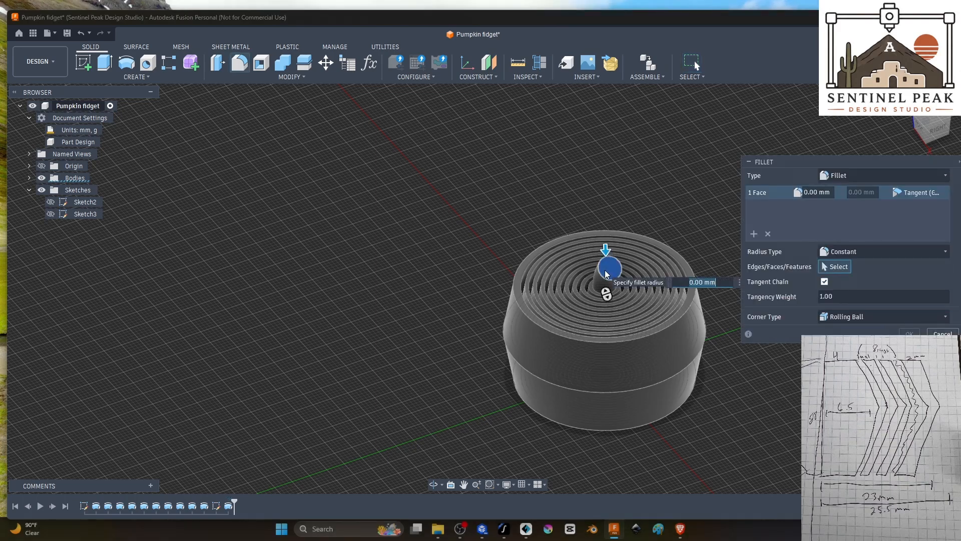
text(1)
key(Return)
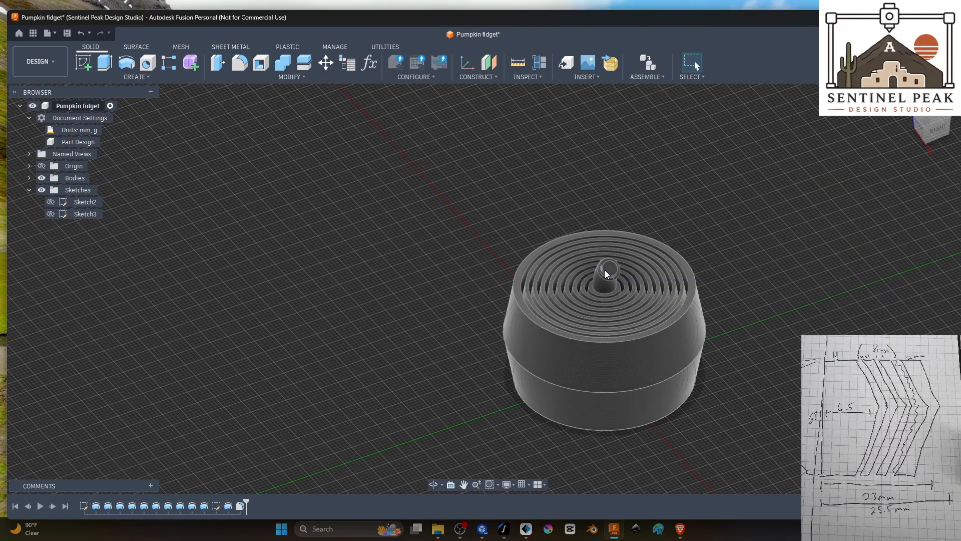
shift+middle_drag(738, 298, 780, 271)
shift+middle_drag(717, 413, 667, 444)
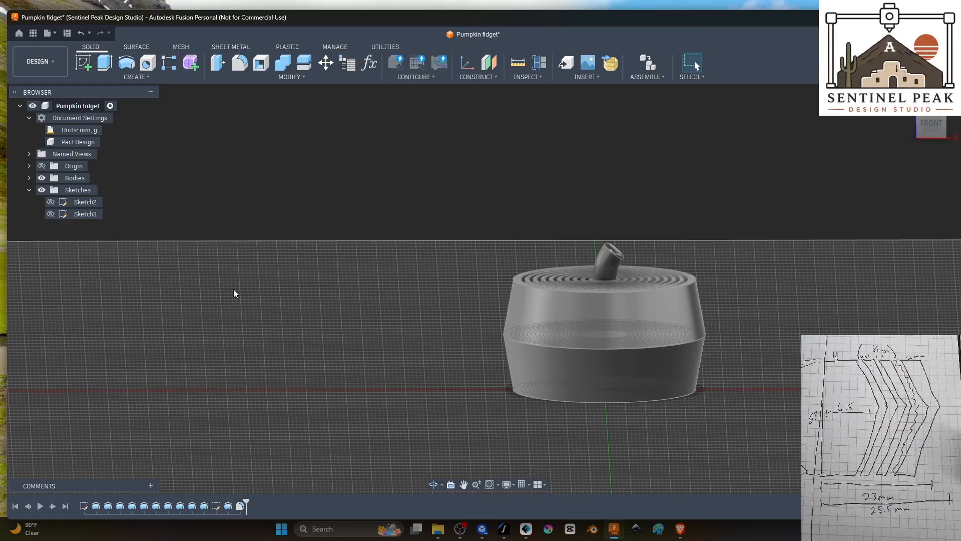
shift+middle_drag(270, 303, 274, 293)
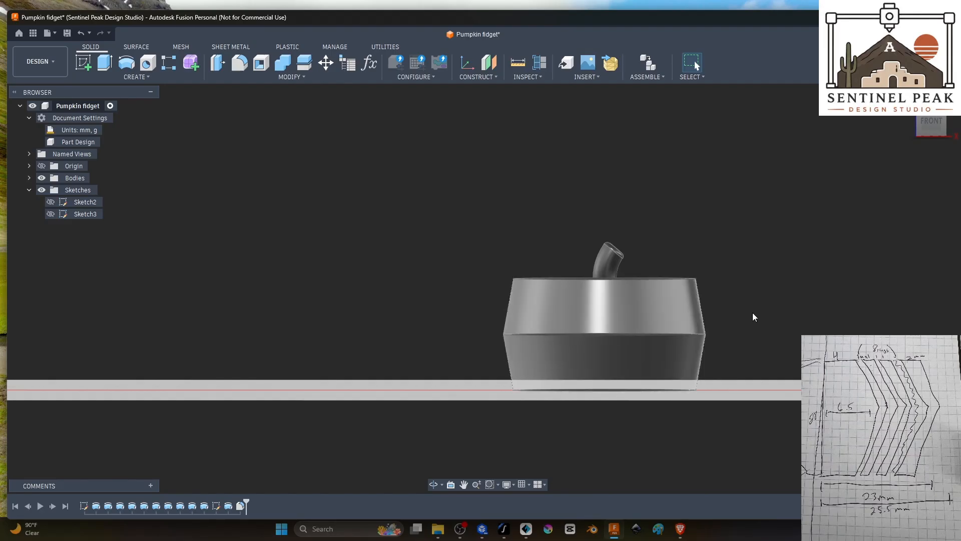
shift+middle_drag(754, 317, 738, 326)
click(80, 69)
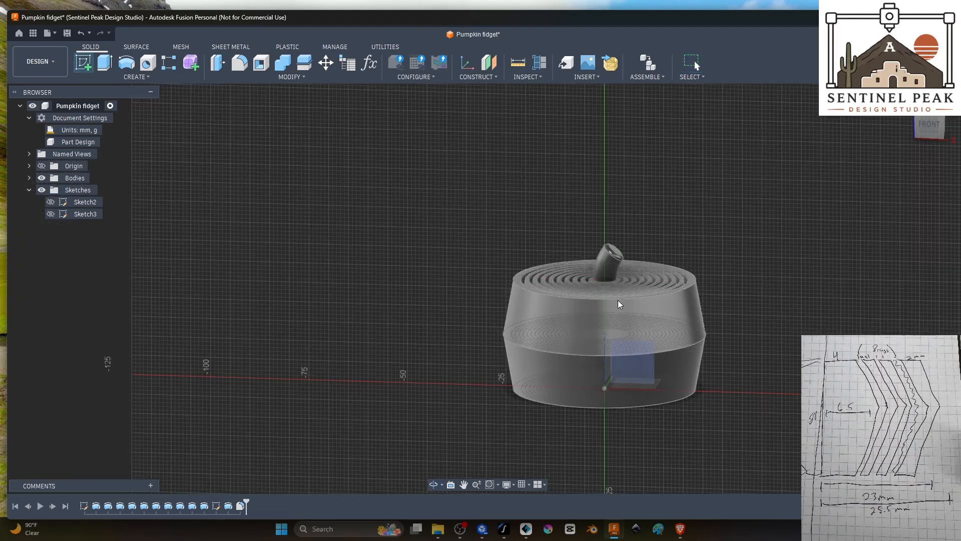
click(613, 308)
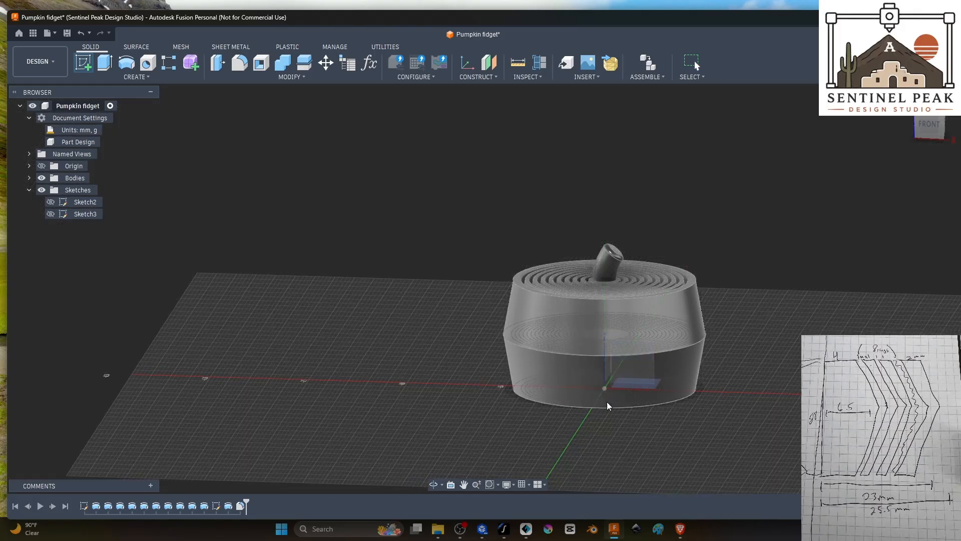
shift+middle_drag(725, 364, 700, 379)
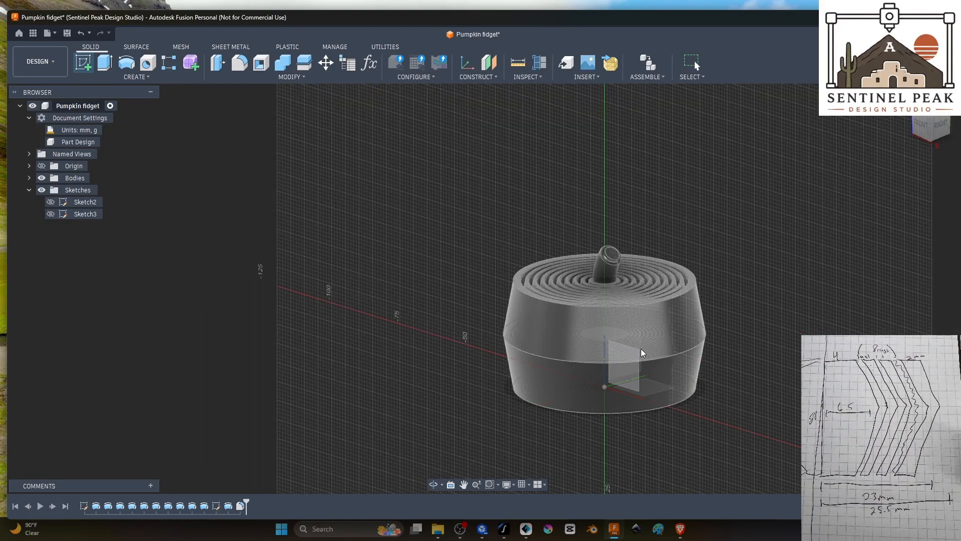
click(640, 349)
shift+middle_drag(773, 421, 762, 367)
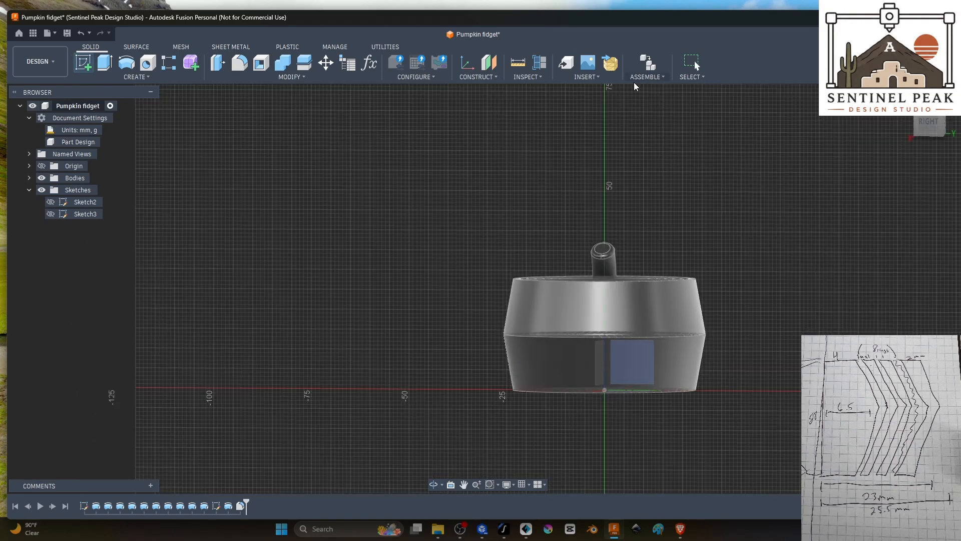
Step: Create a construction plane offset 27 mm from the vertical origin plane facing the right view, just outside the pumpkin's outer wall
click(488, 64)
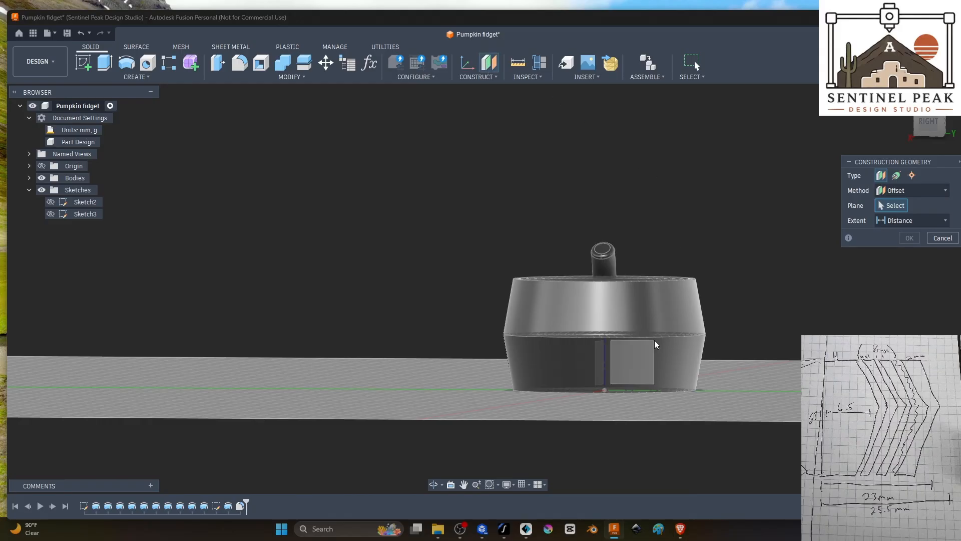
click(640, 360)
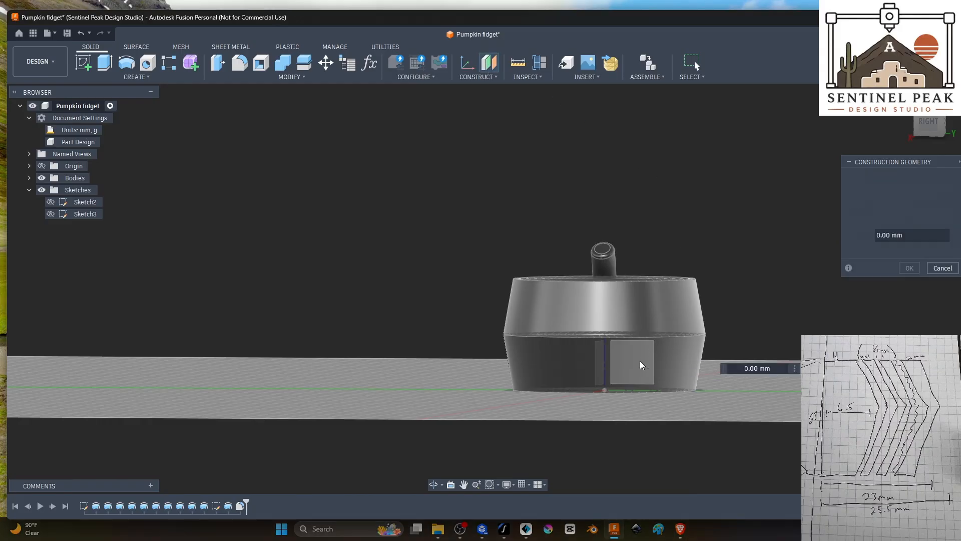
shift+middle_drag(639, 360, 632, 399)
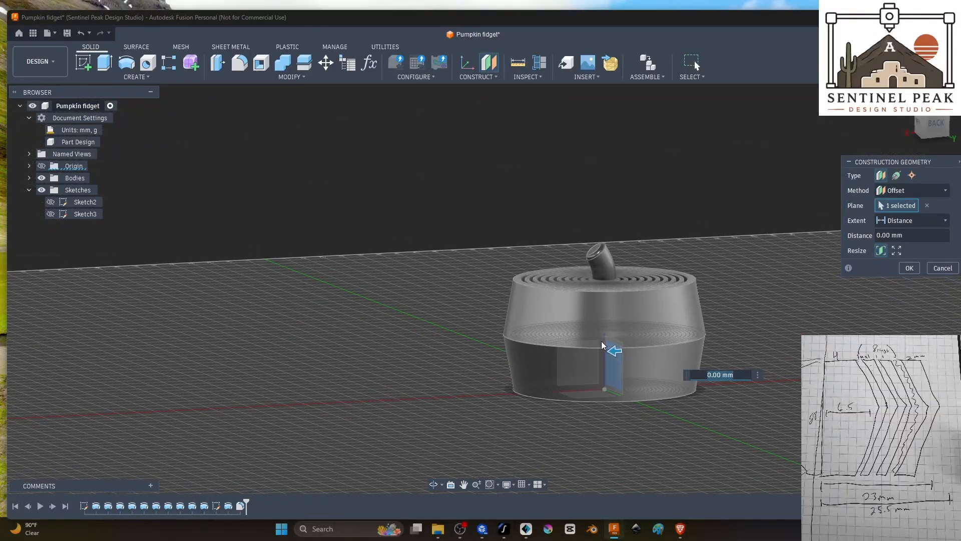
shift+middle_drag(602, 341, 599, 370)
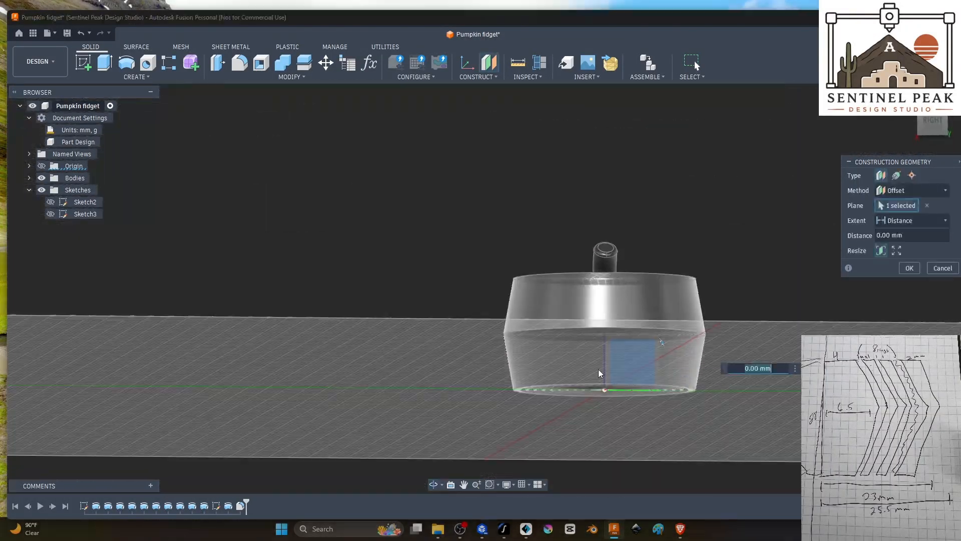
shift+middle_drag(754, 350, 728, 386)
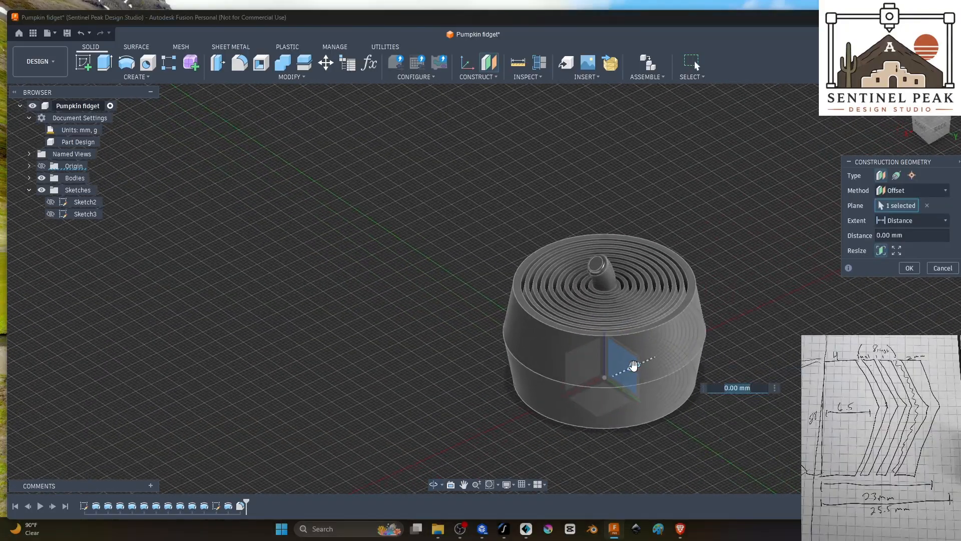
drag(633, 365, 544, 406)
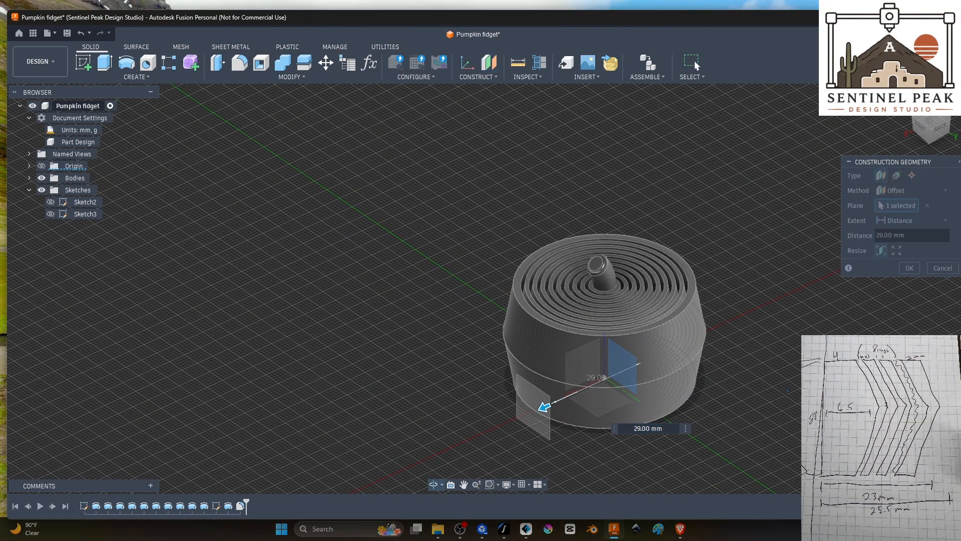
shift+middle_drag(787, 390, 721, 376)
drag(488, 365, 492, 366)
shift+middle_drag(453, 395, 575, 412)
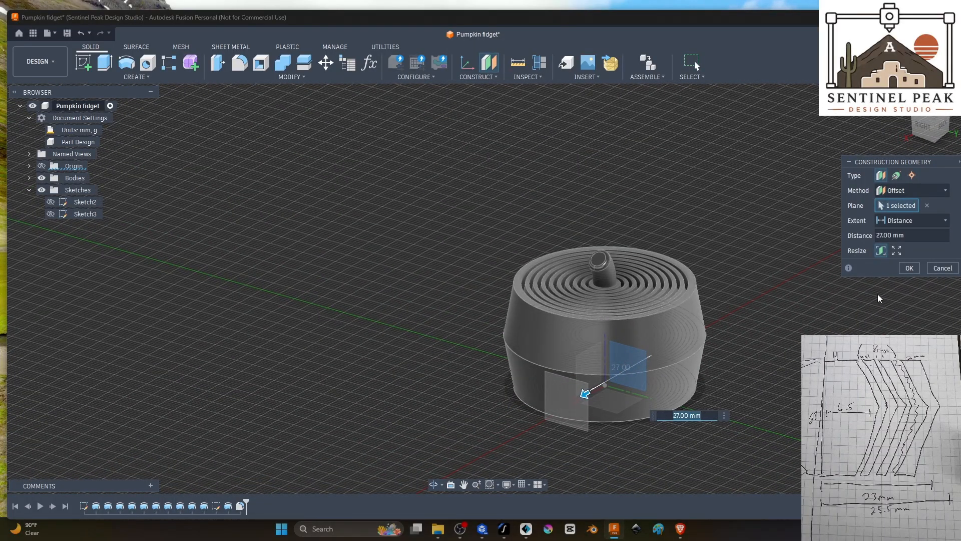
click(909, 269)
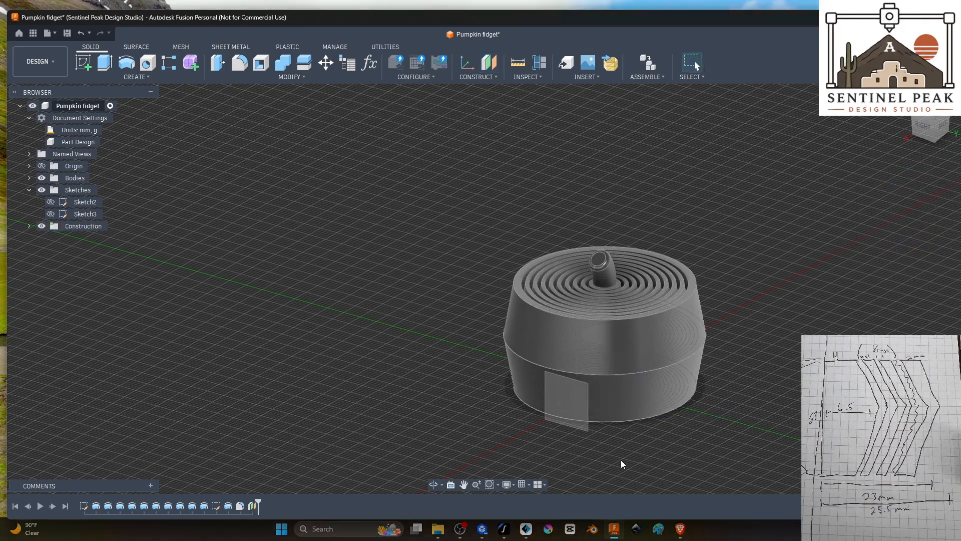
Step: Enlarge the offset plane at two opposite corners so that it spans most of the pumpkin body in the right view
click(572, 396)
shift+middle_drag(572, 396, 723, 369)
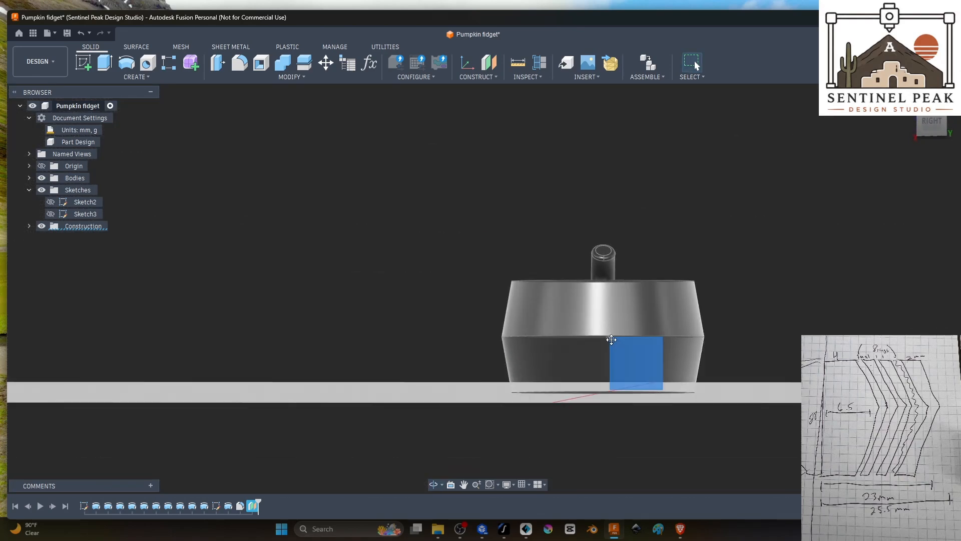
drag(611, 340, 477, 263)
drag(662, 389, 700, 406)
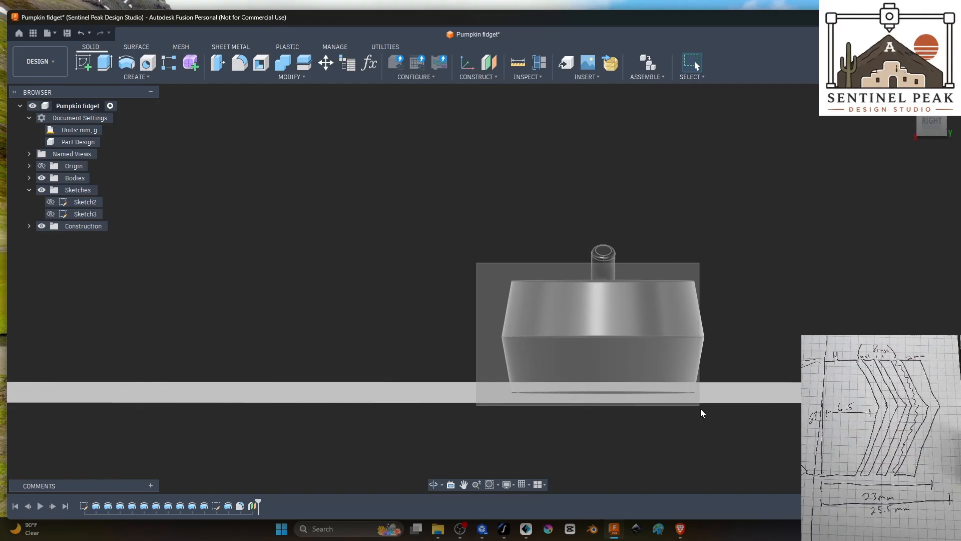
Step: Start a new sketch on the offset construction plane just outside the pumpkin's outer wall
click(83, 63)
click(618, 321)
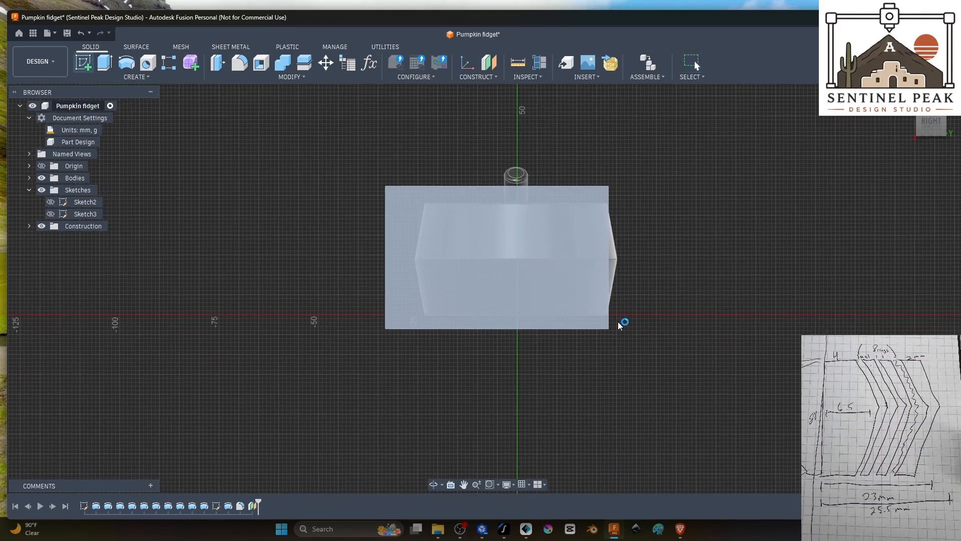
scroll(497, 232, up, 5)
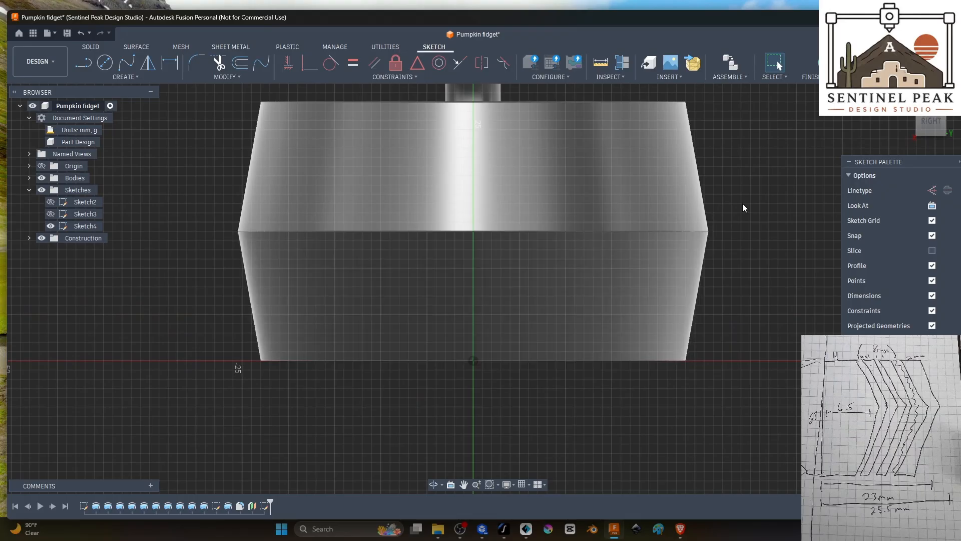
middle_drag(743, 208, 792, 281)
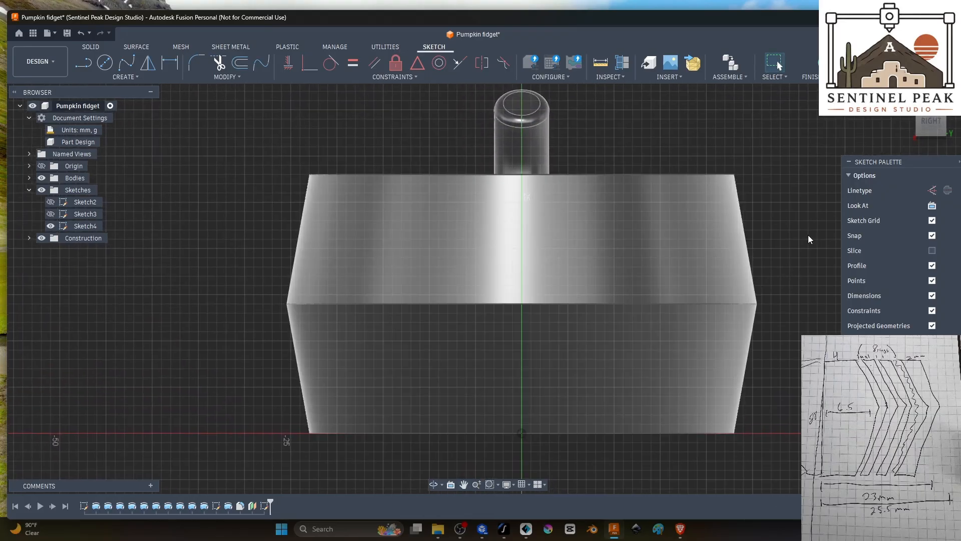
middle_drag(809, 235, 834, 277)
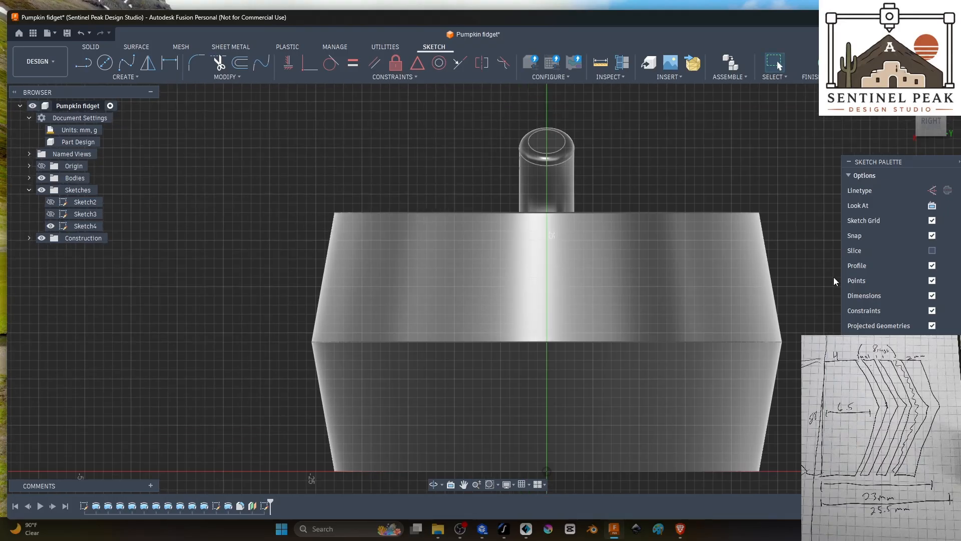
middle_drag(825, 236, 798, 198)
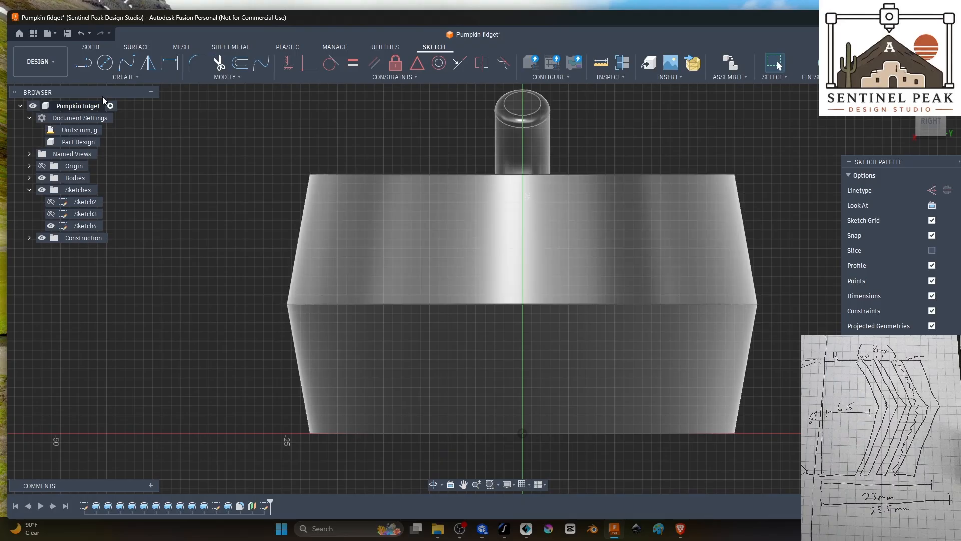
Step: Sketch a closed triangular eye with a horizontal base on the upper half of the pumpkin, beside the vertical centre axis
click(83, 63)
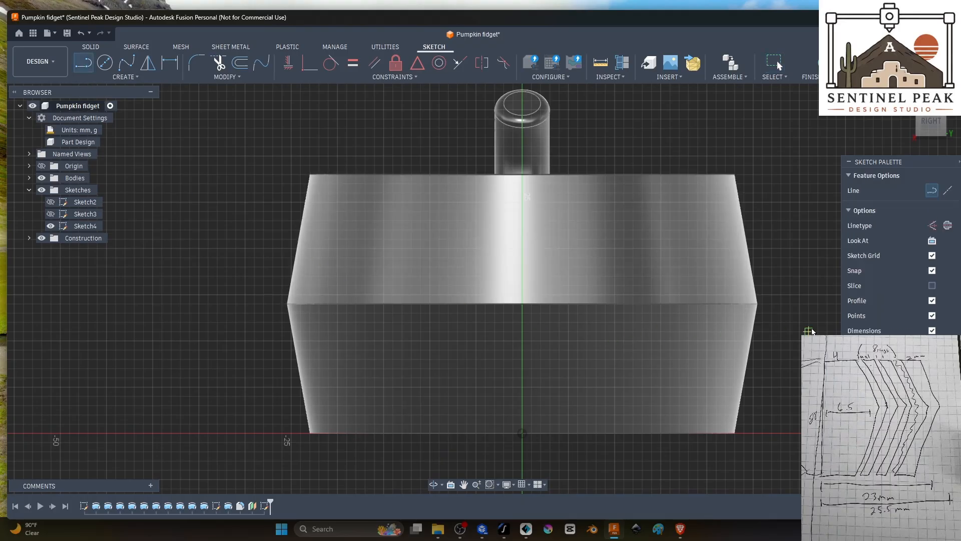
click(448, 229)
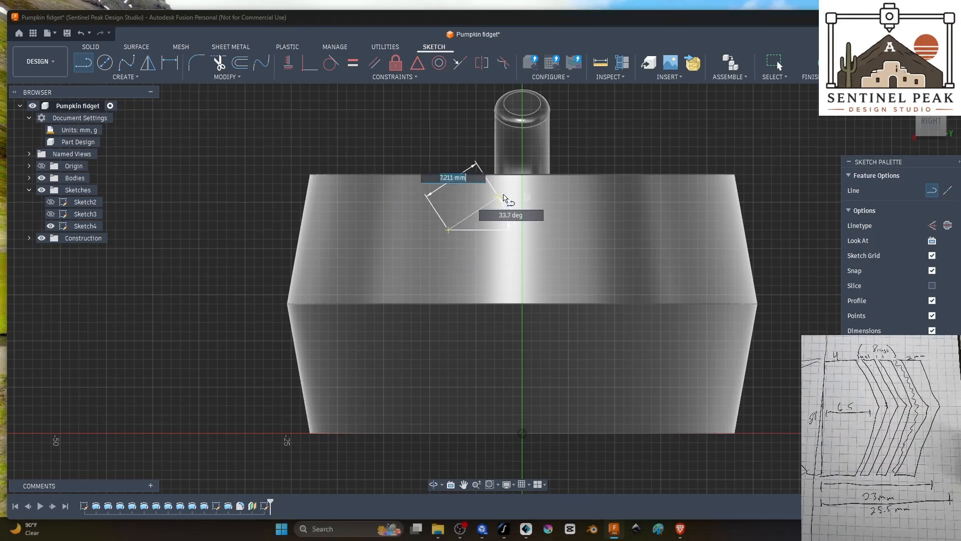
click(473, 190)
click(499, 229)
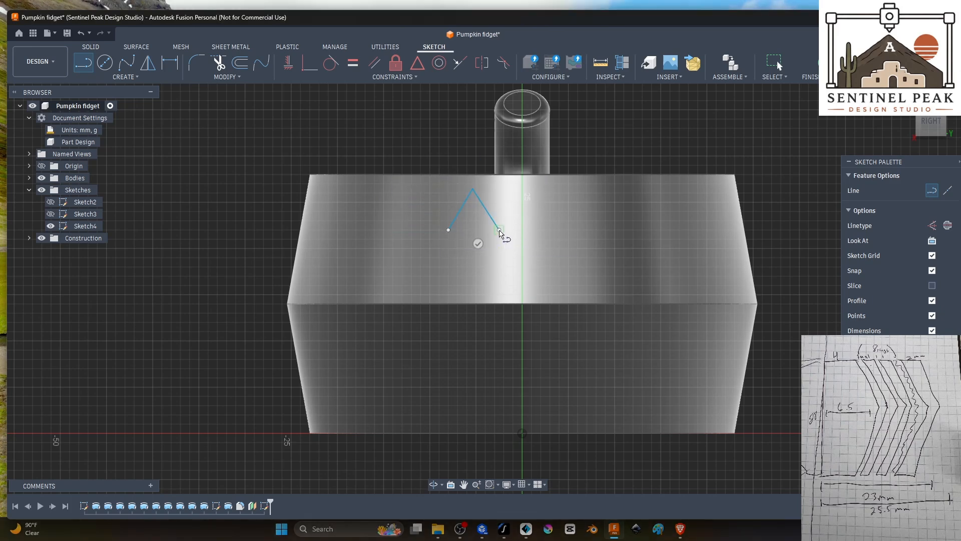
click(450, 230)
Step: Show Sketch2 and mirror the triangular eye across its vertical centre line to make the second eye
click(148, 63)
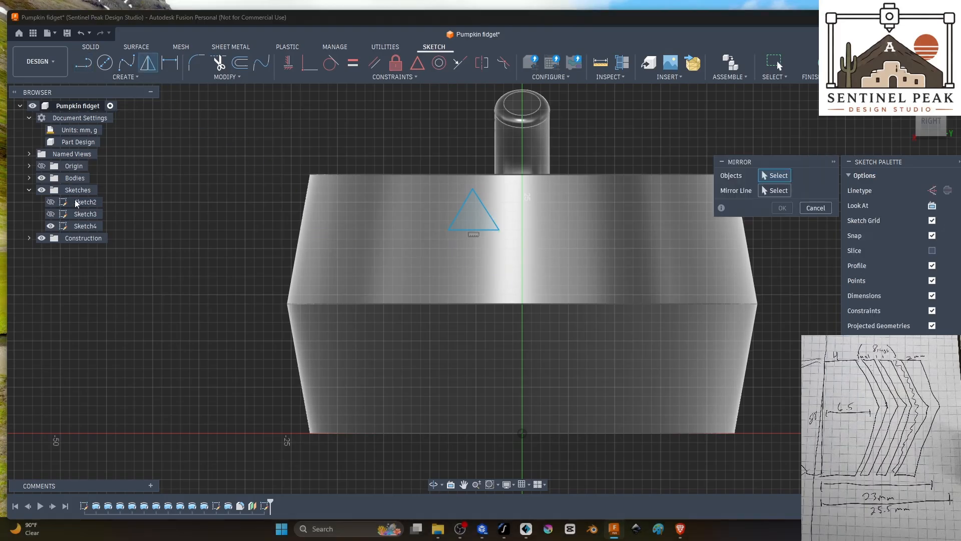
click(51, 202)
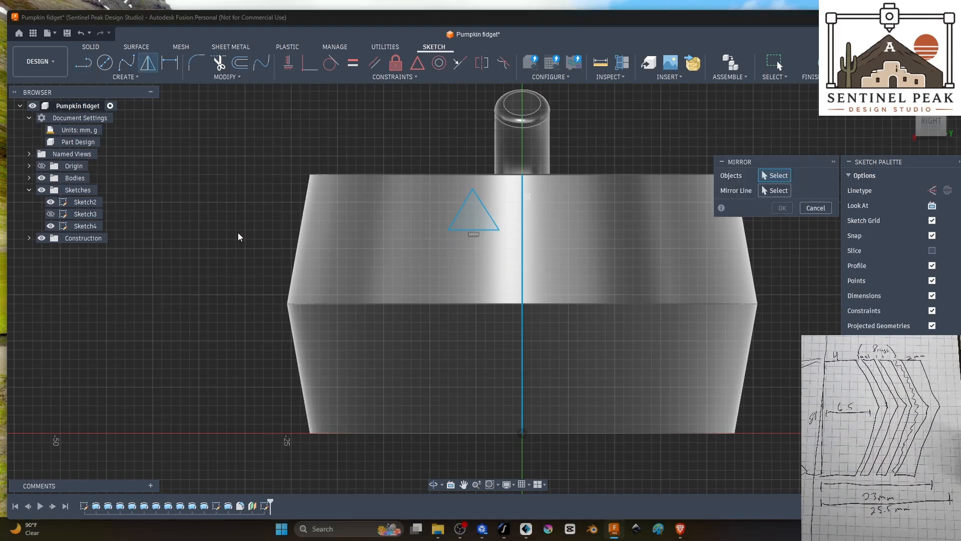
click(484, 214)
click(765, 190)
click(522, 256)
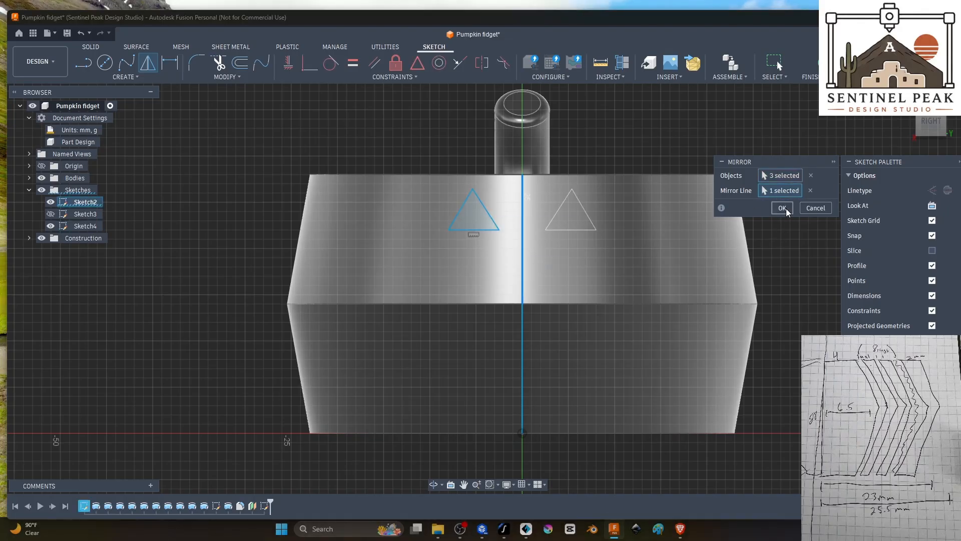
key(Return)
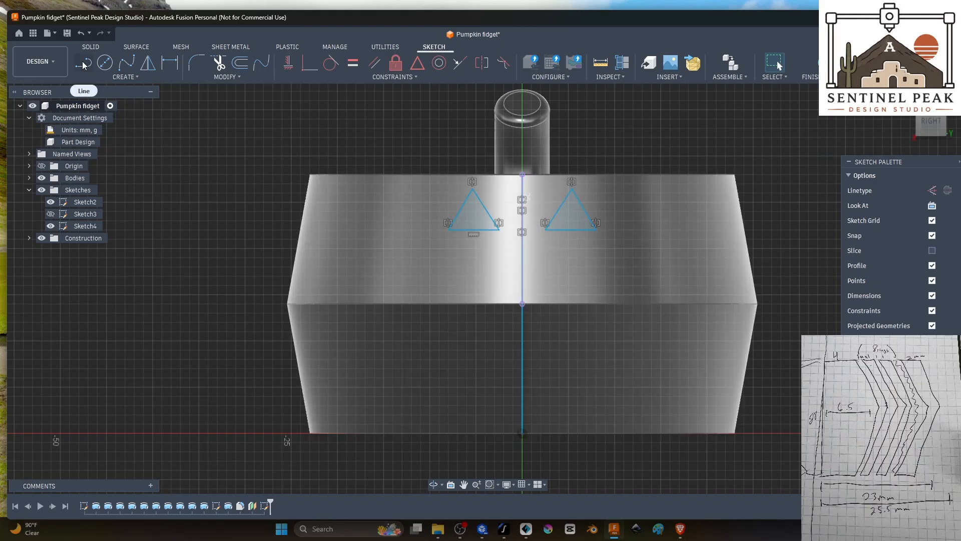
Step: Try a small, flat nose triangle with its apex on the vertical centre line just below the eyes, and delete it
key(l)
click(507, 253)
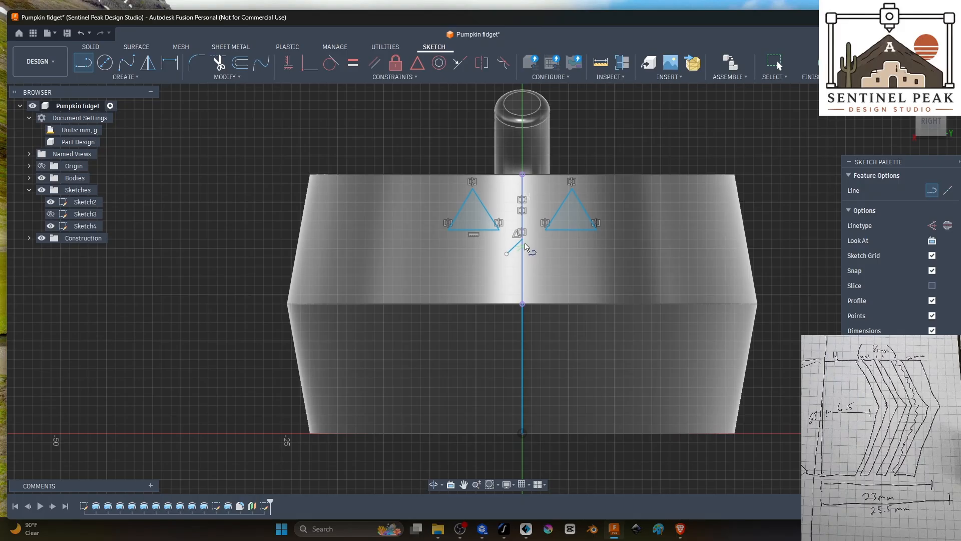
click(522, 243)
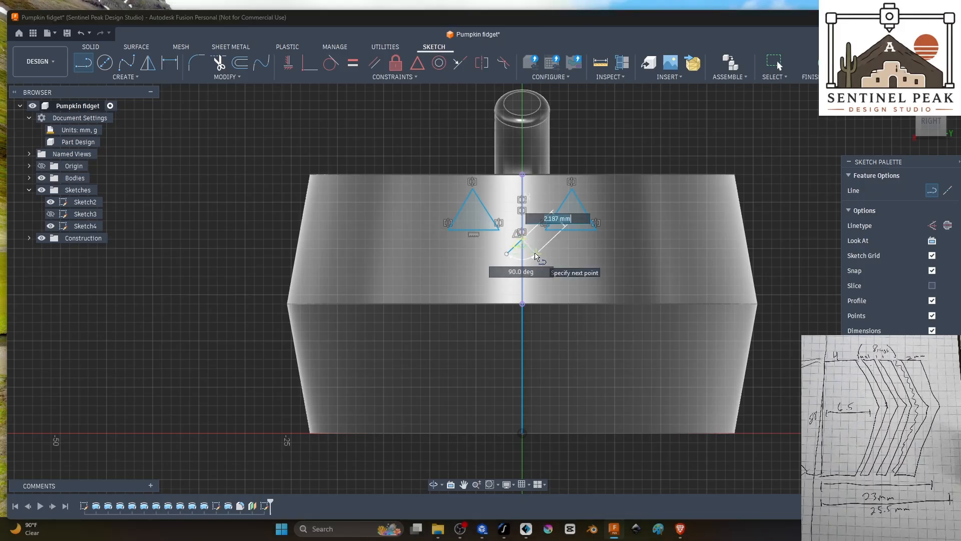
click(535, 254)
click(506, 253)
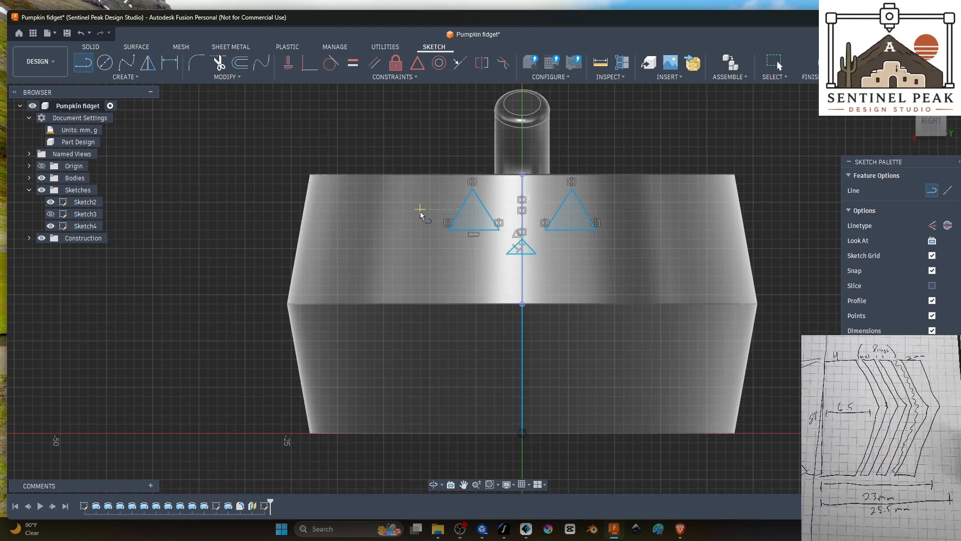
key(Escape)
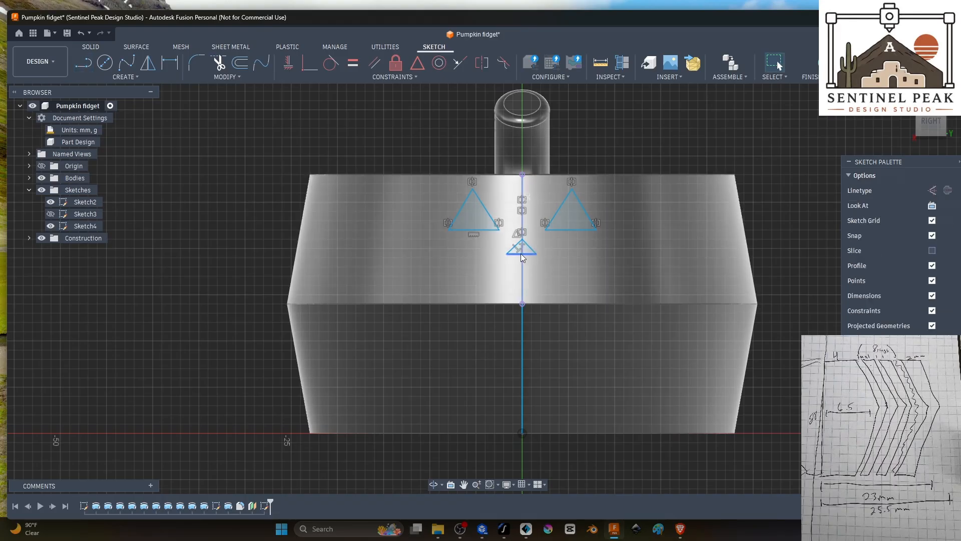
double_click(521, 254)
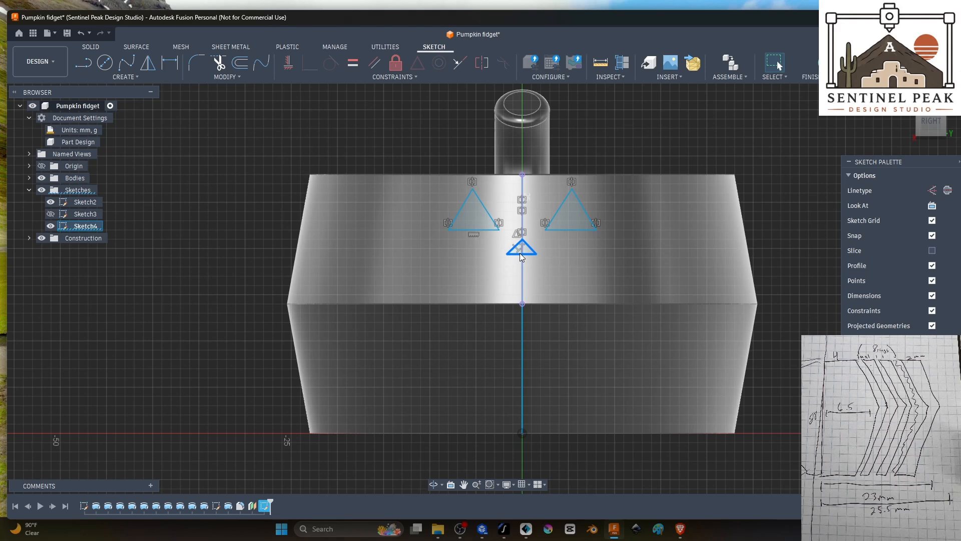
key(Delete)
Step: Sketch a taller nose triangle below the eyes, with its apex on the vertical centre line and slanted sides about 4.5 mm long
key(l)
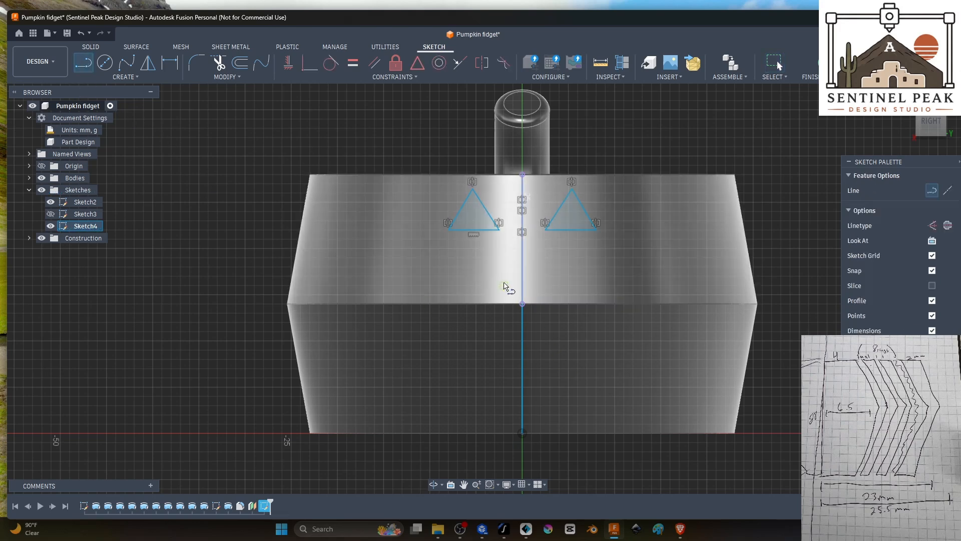
click(503, 285)
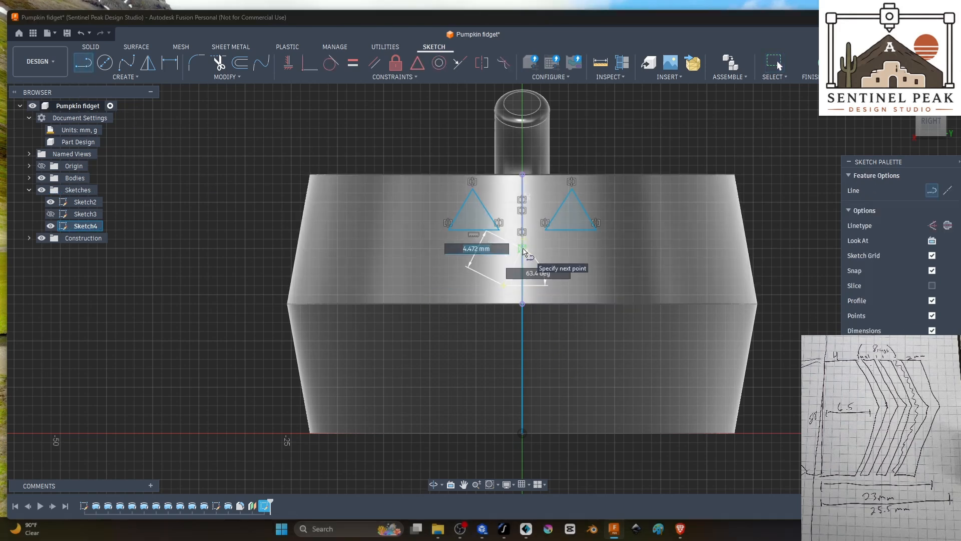
click(522, 248)
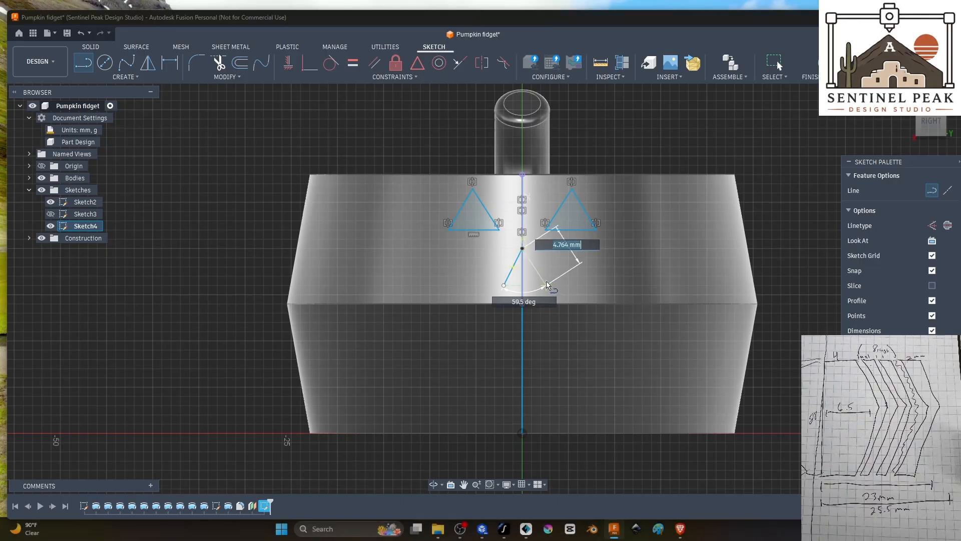
click(540, 285)
click(504, 286)
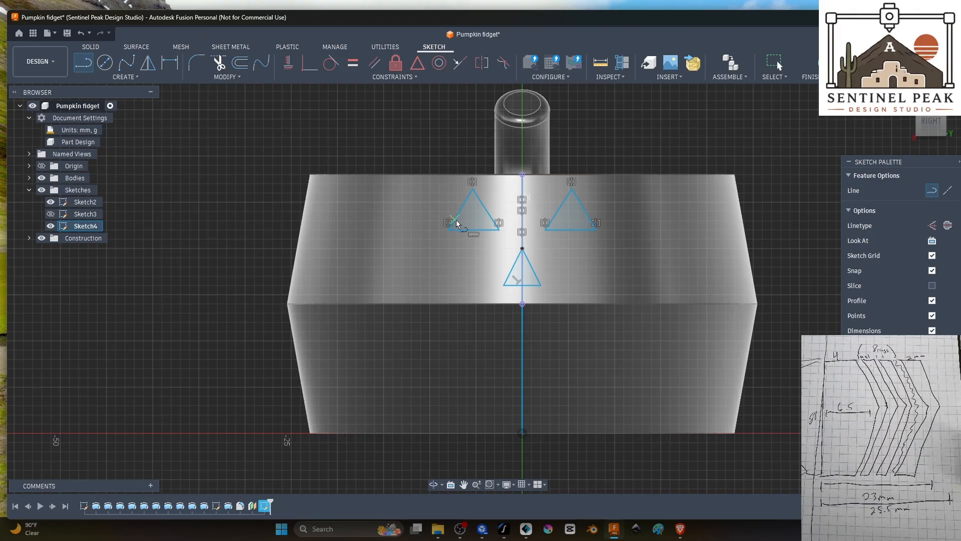
Step: Begin a horizontal mouth line below the nose as a midpoint line centred on the vertical centre line, about 20 mm long
click(421, 323)
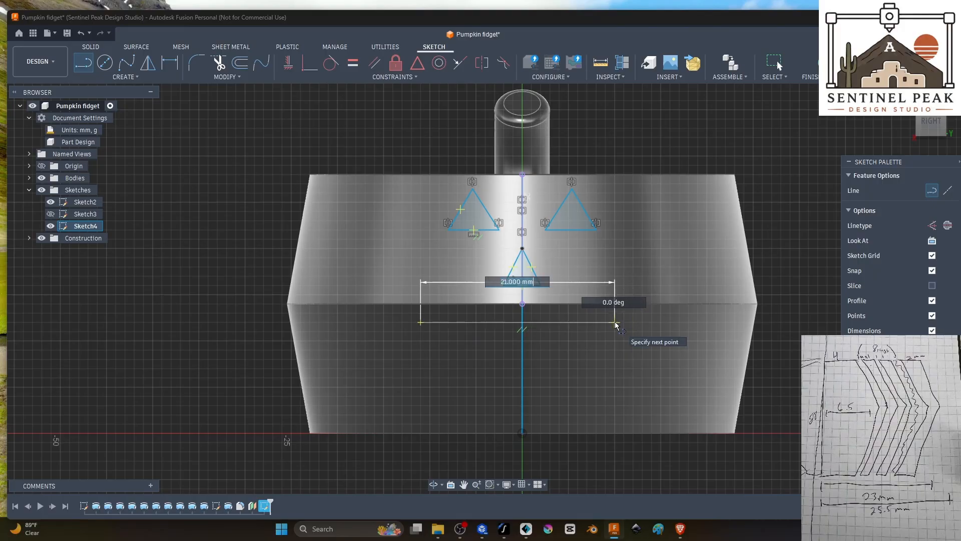
key(Escape)
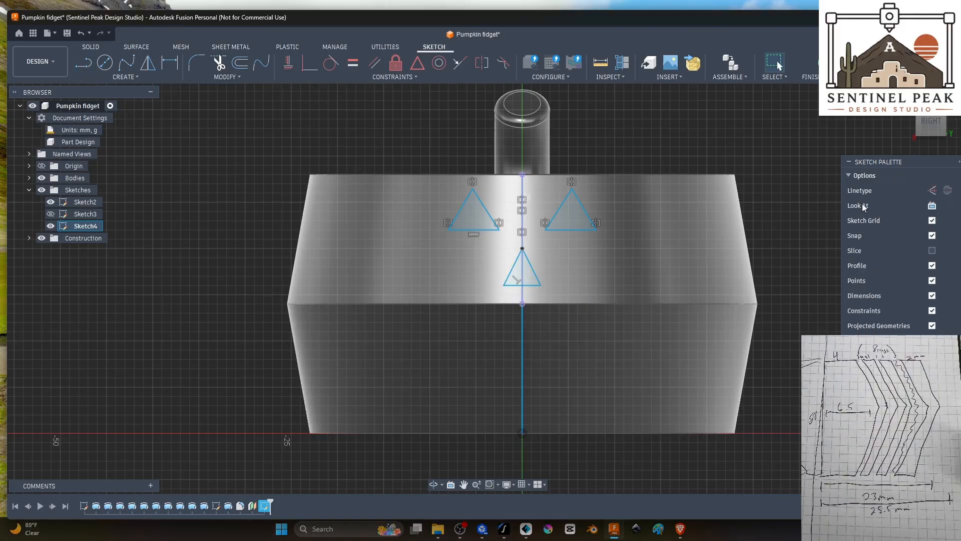
key(l)
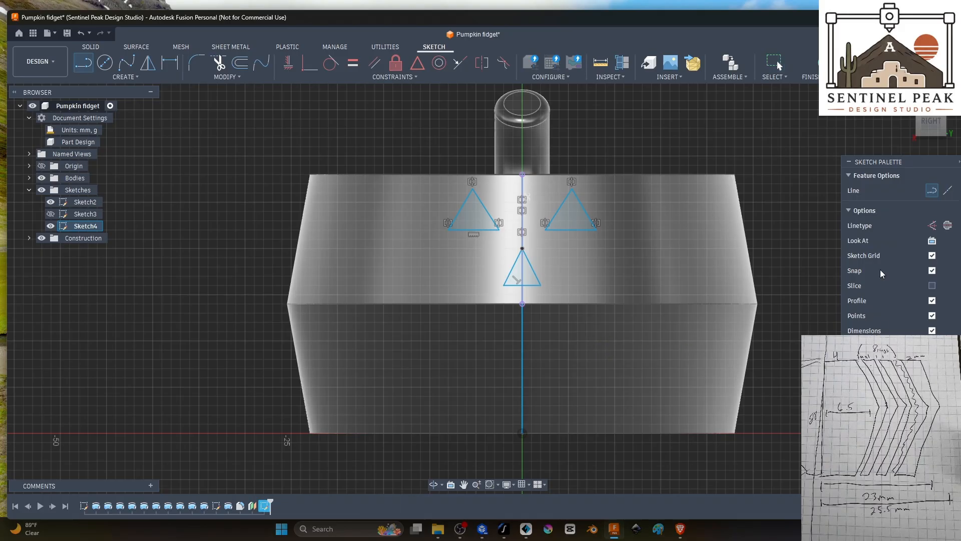
click(947, 191)
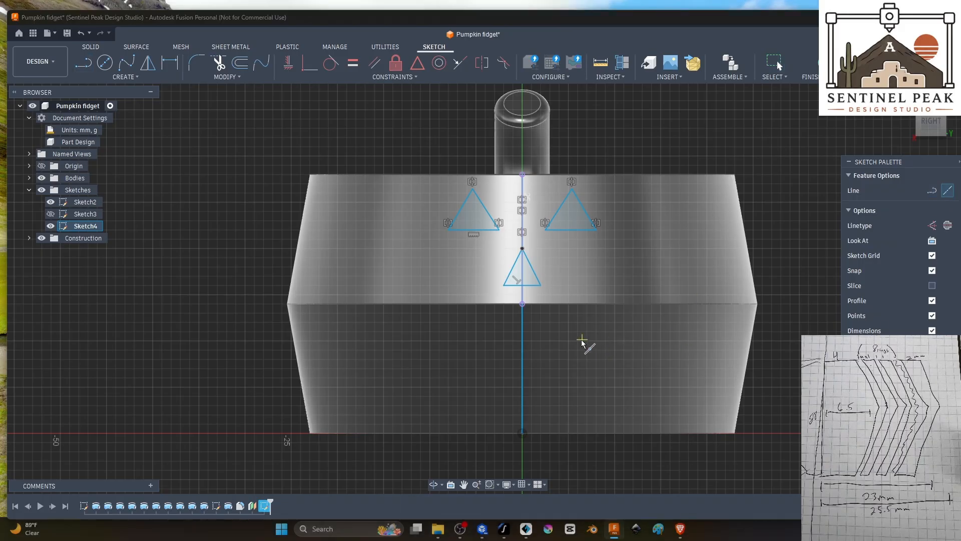
click(522, 322)
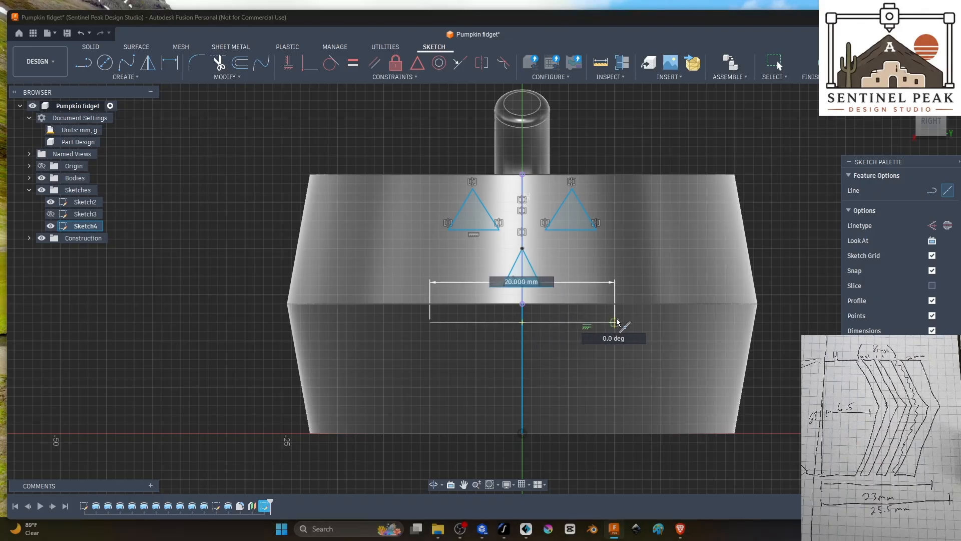
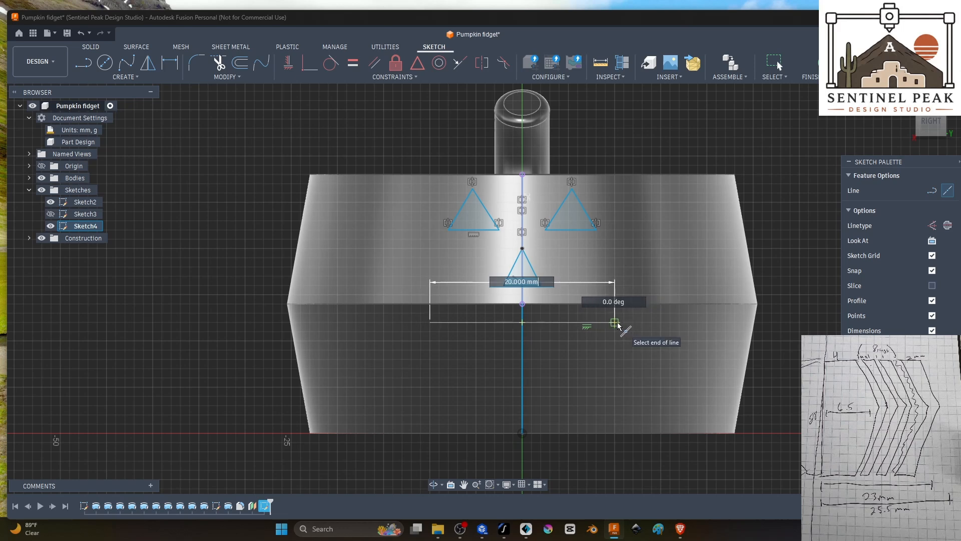
Step: Complete the 20 mm horizontal mouth line and close it below with a 3-point arc whose lowest point lies on the vertical centre line
click(616, 325)
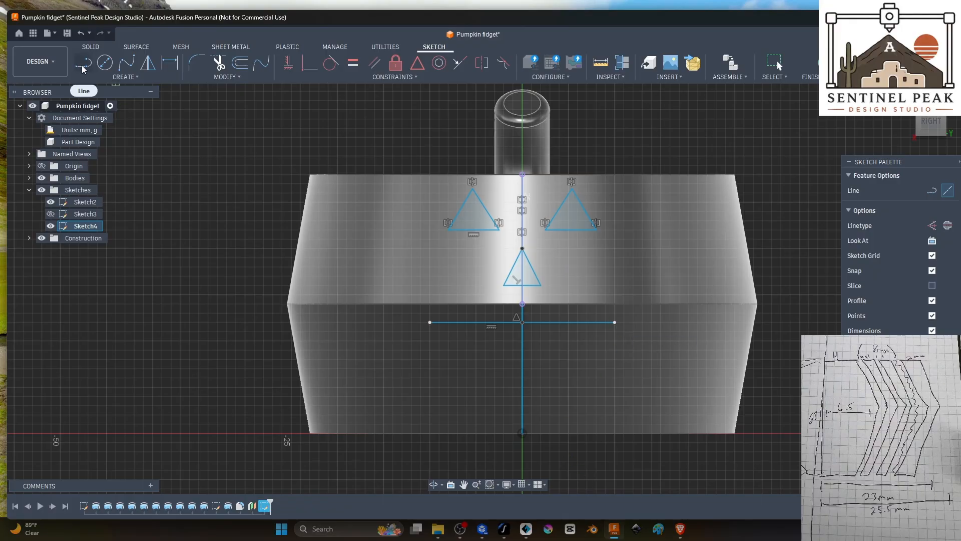
click(87, 79)
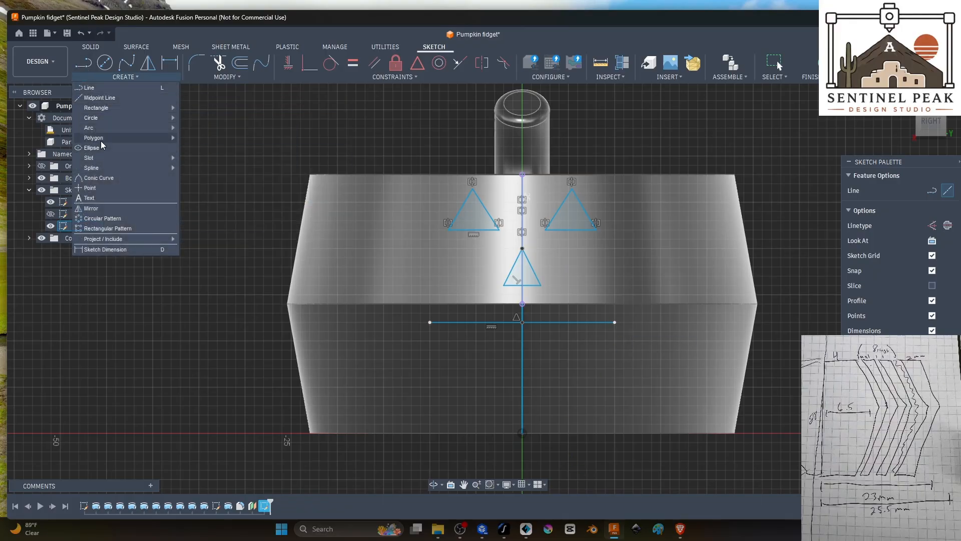
mouse_move(94, 128)
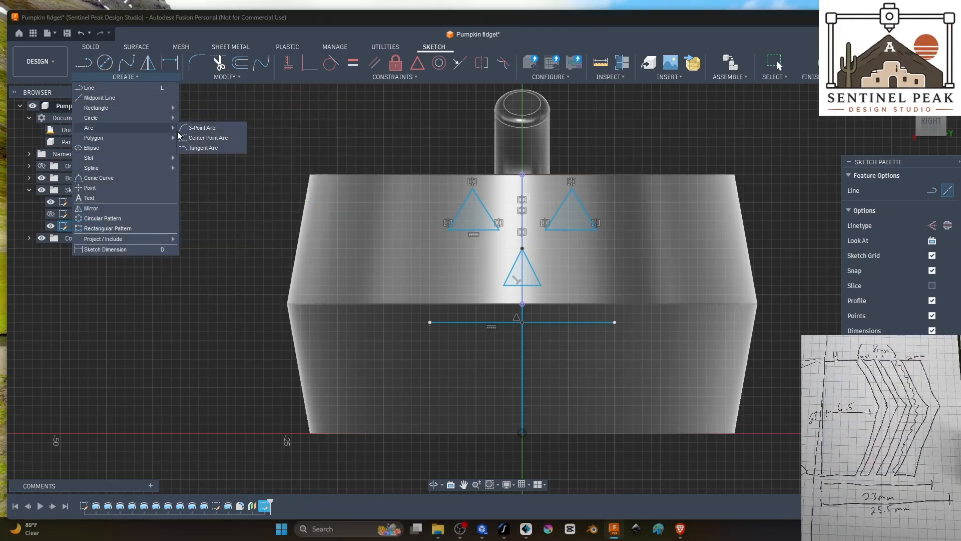
click(203, 129)
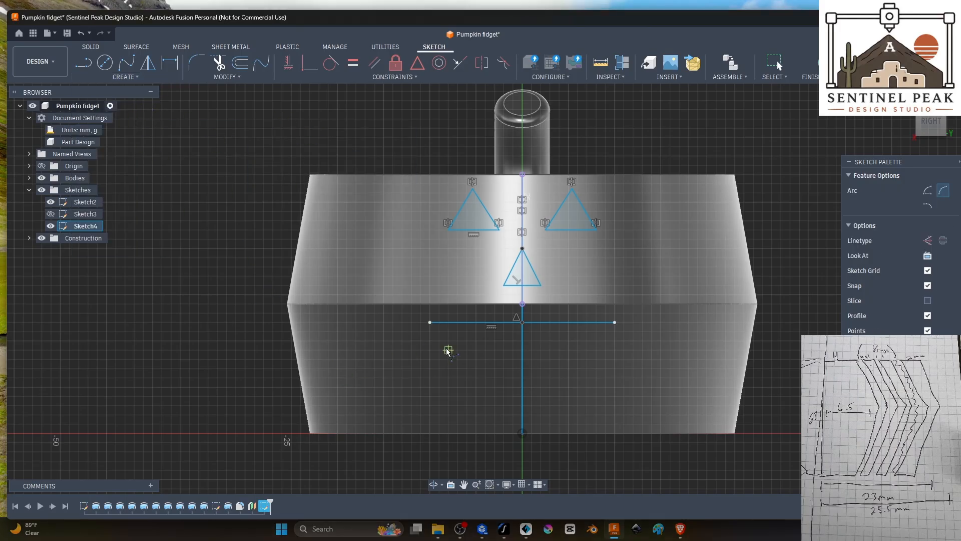
click(430, 323)
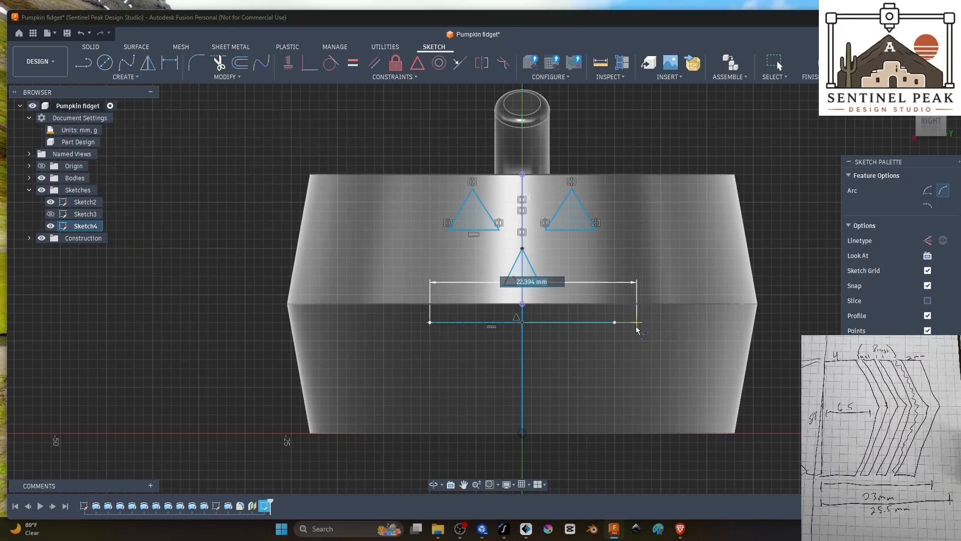
click(614, 322)
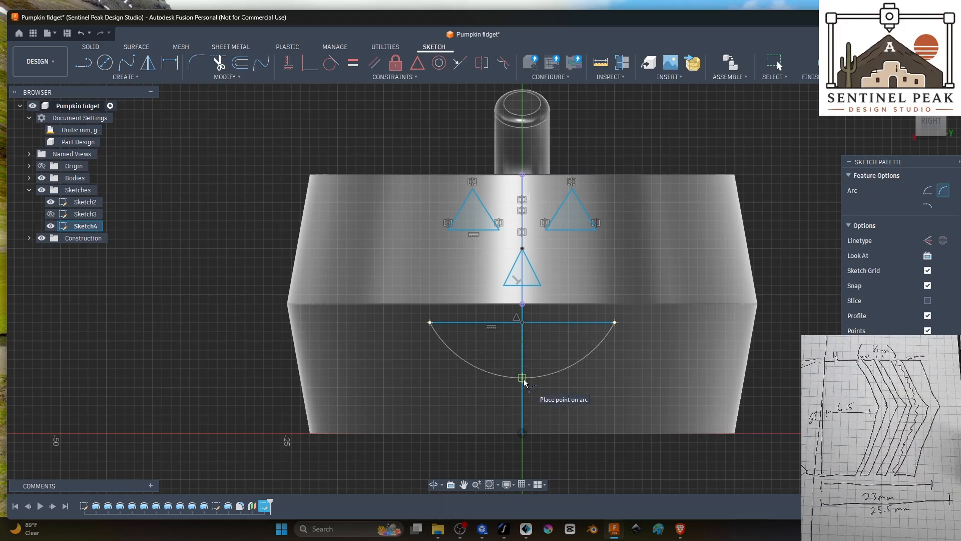
click(523, 379)
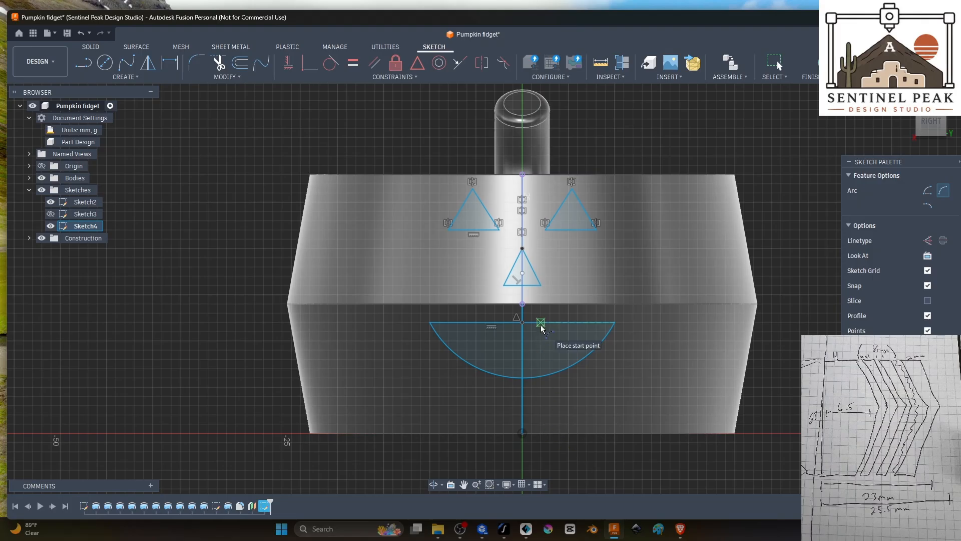
key(Escape)
Step: Widen and deepen the mouth outline by pulling its straight edge and arc downward, away from the nose
drag(542, 325, 541, 334)
drag(538, 376, 540, 398)
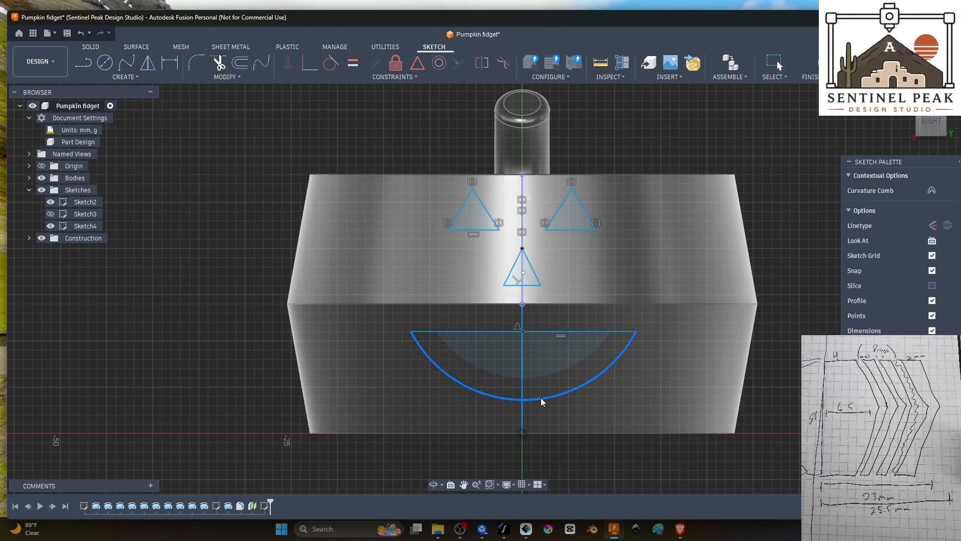
drag(534, 327, 534, 333)
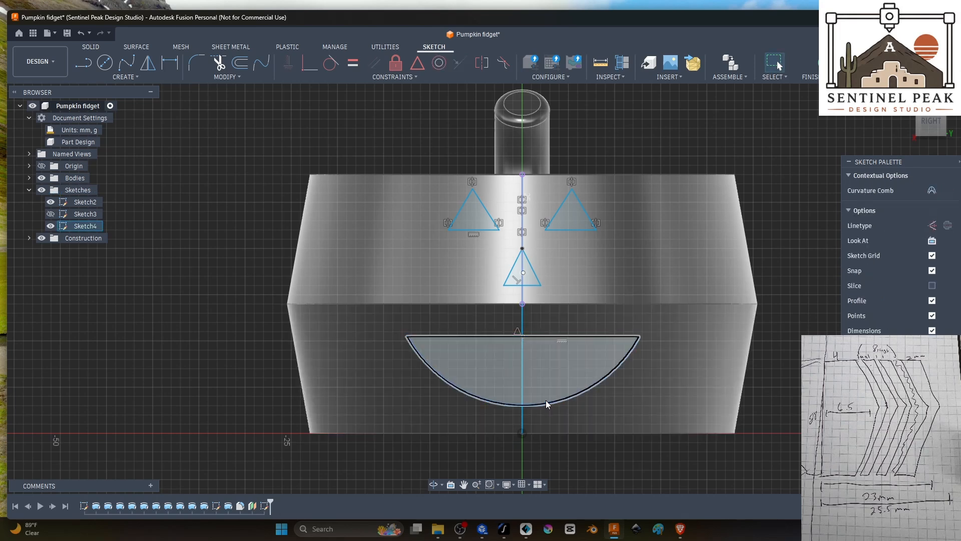
click(779, 376)
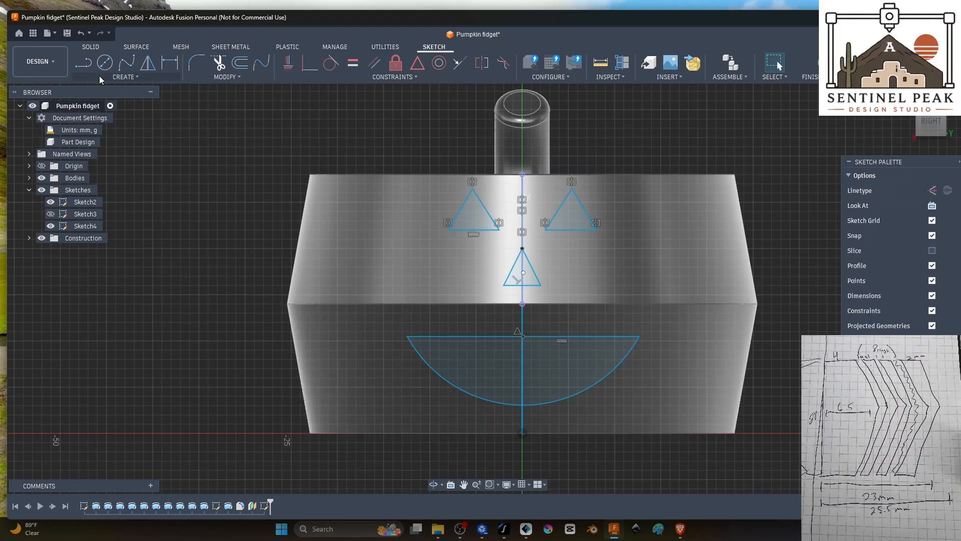
Step: Sketch a small square tooth hanging from the mouth's straight edge, to the left of the vertical centre line
click(83, 62)
click(459, 336)
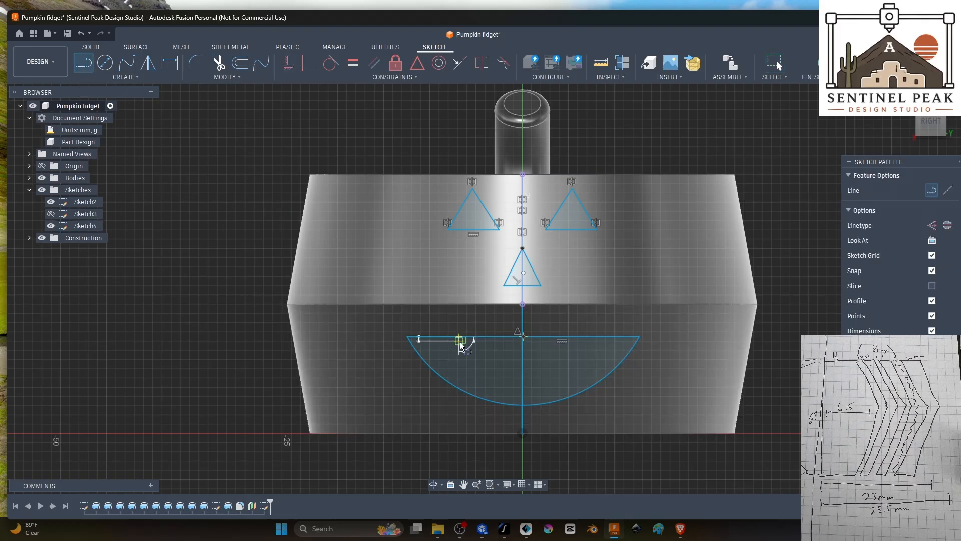
click(459, 359)
click(480, 359)
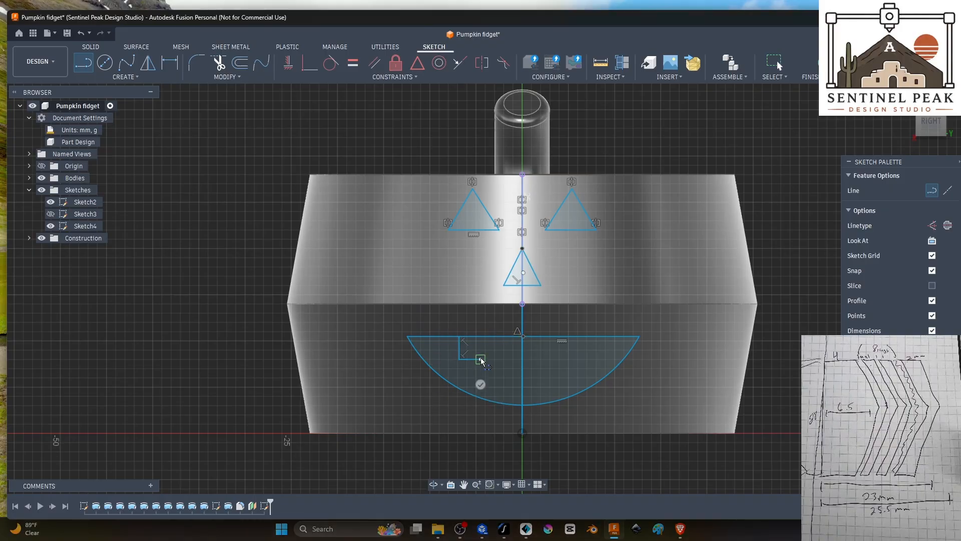
click(481, 336)
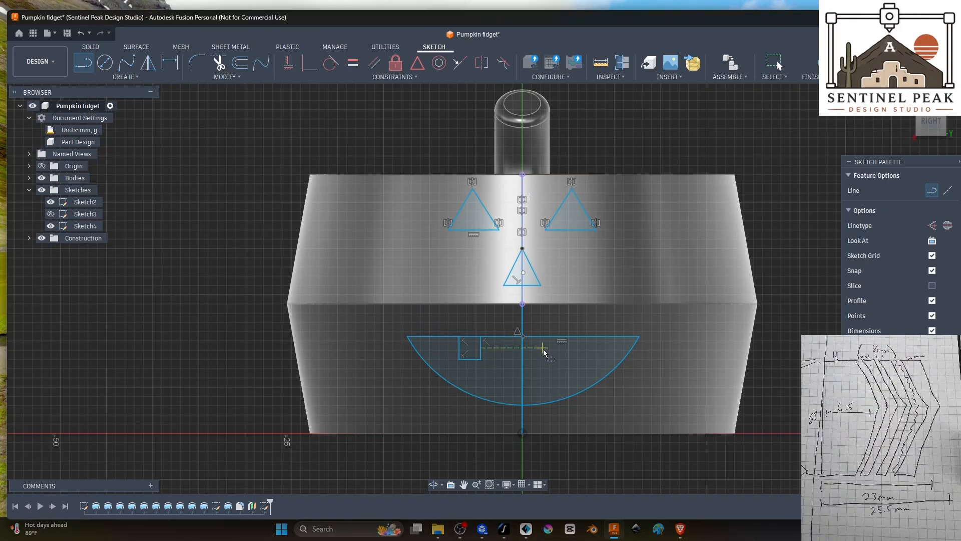
Step: Sketch a triangular tooth with a side about 3.7 mm long below the mouth's right upper edge, and another rising from the arc's left half
click(559, 340)
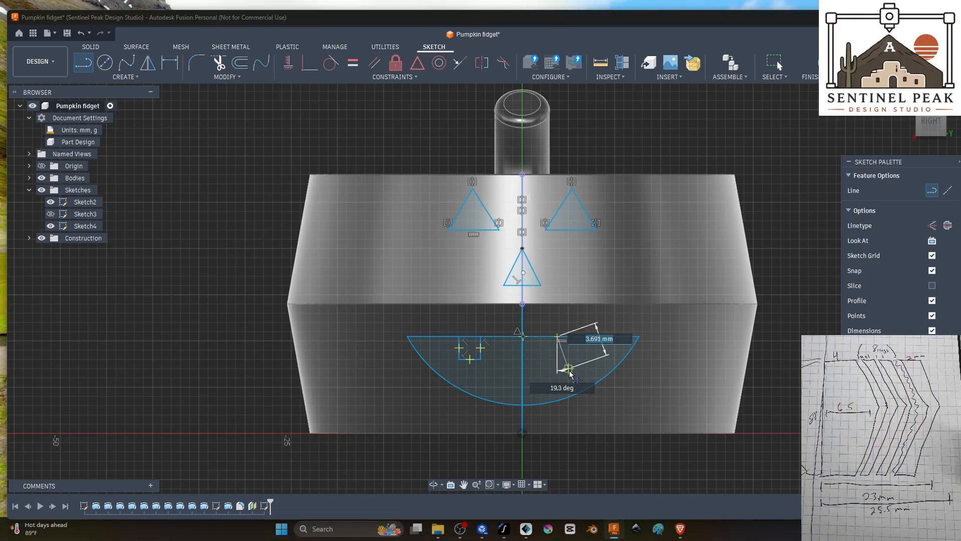
click(568, 369)
click(586, 336)
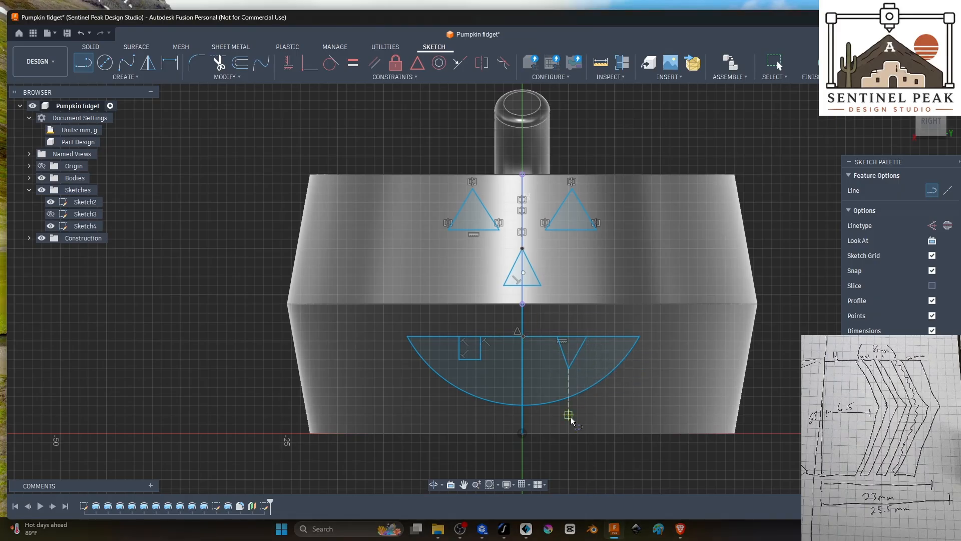
click(478, 399)
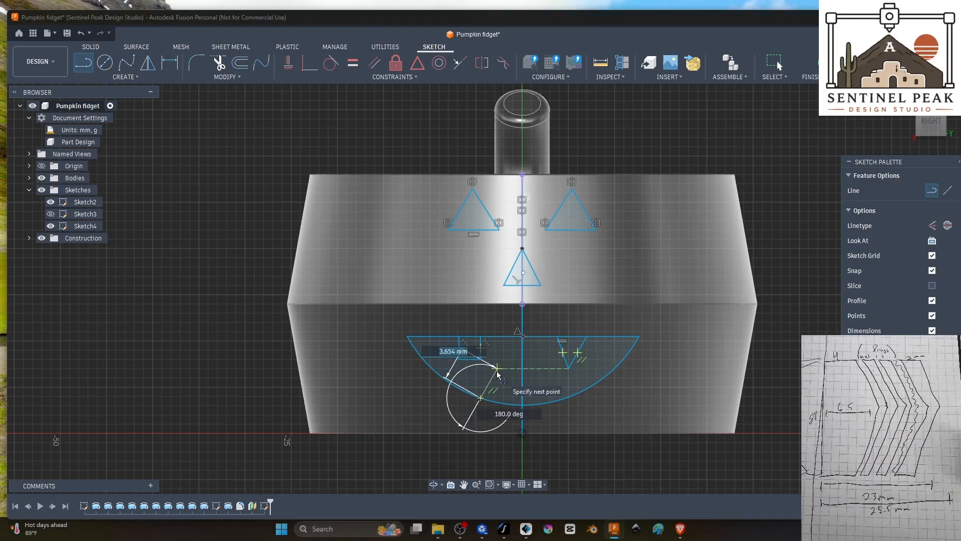
click(497, 368)
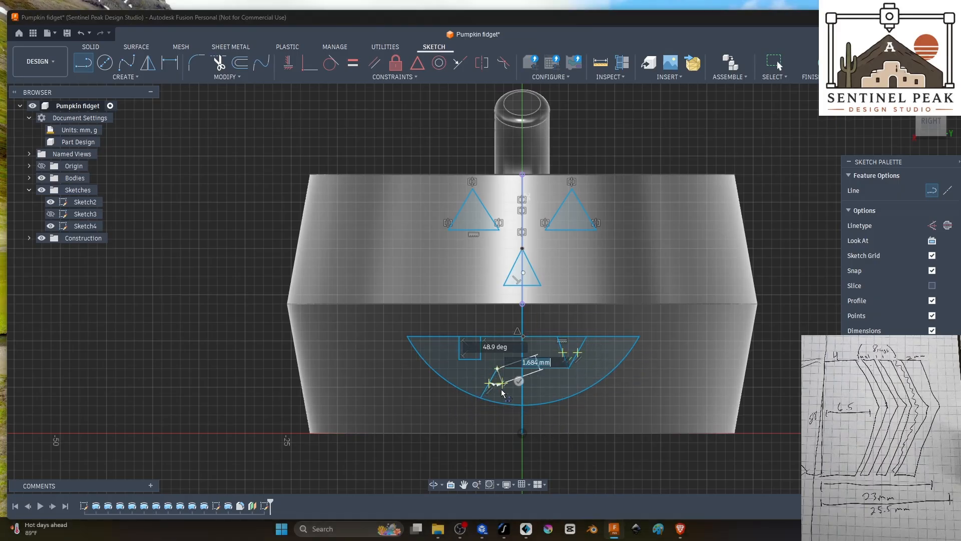
Step: Sketch a tooth on the arc right of the centre line, with a vertical side about 2.8 mm long, a flat top and a slanted outer side
click(537, 403)
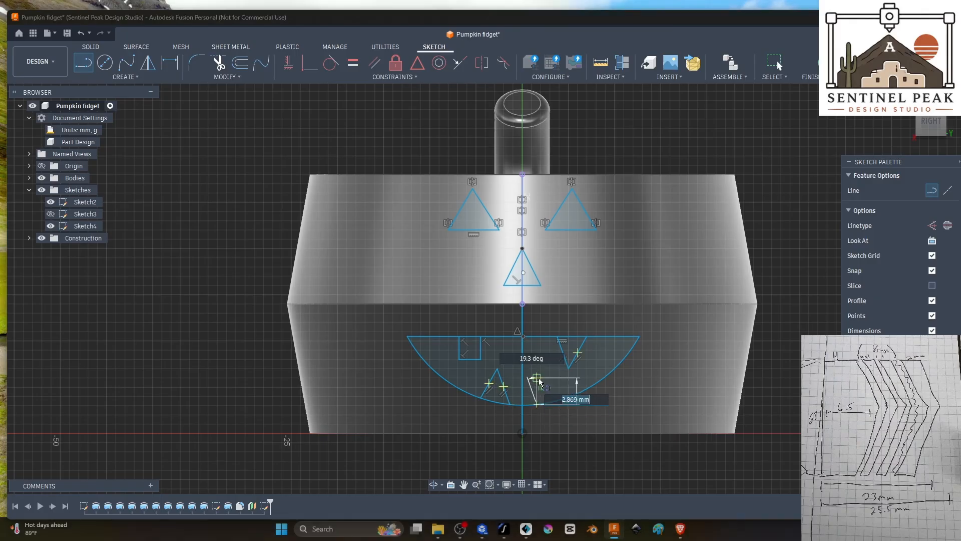
click(538, 379)
click(555, 379)
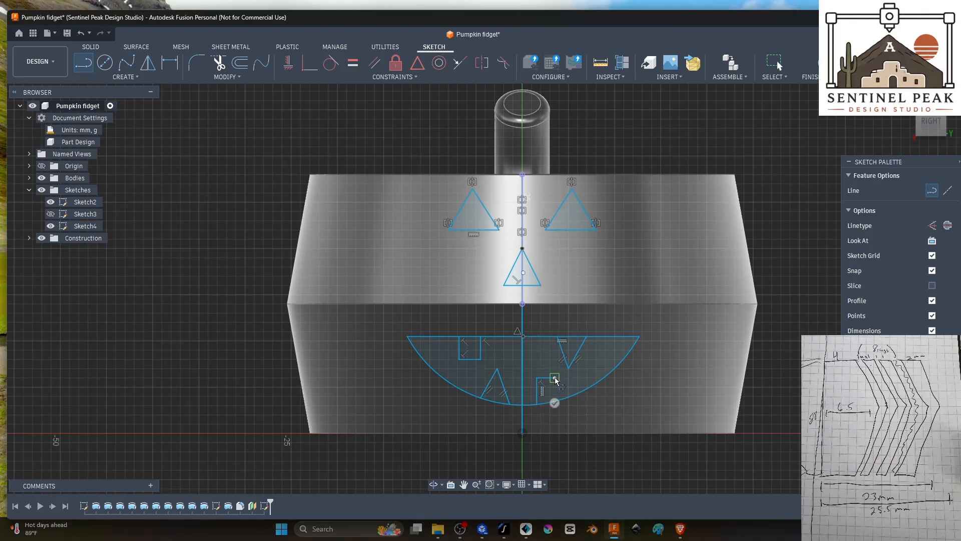
click(573, 398)
key(Escape)
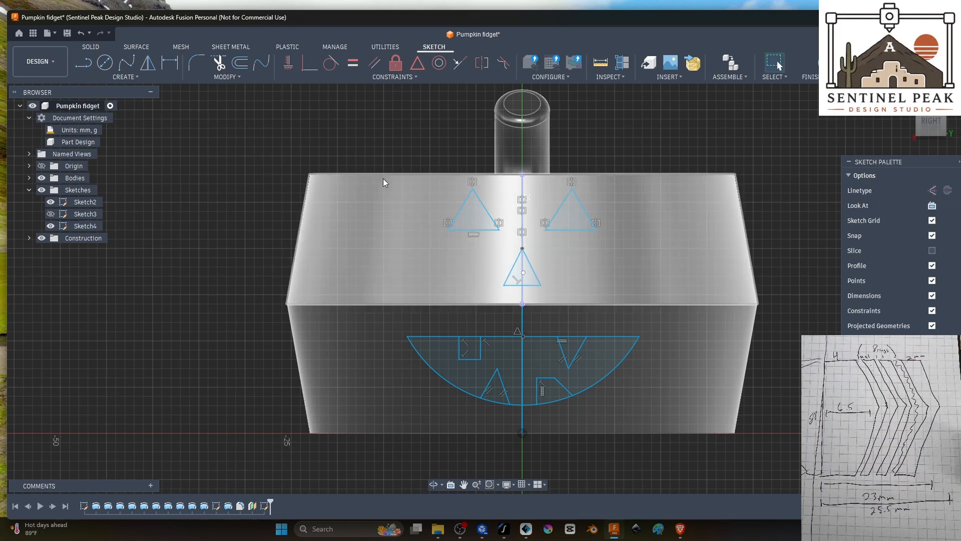
Step: Finish the face sketch and hide Sketch2, leaving only Sketch4 displayed
mouse_move(805, 174)
shift+middle_down()
mouse_move(798, 189)
mouse_move(711, 181)
mouse_move(726, 166)
mouse_move(740, 225)
mouse_move(750, 170)
mouse_move(774, 191)
mouse_move(811, 192)
mouse_move(804, 208)
shift+middle_up()
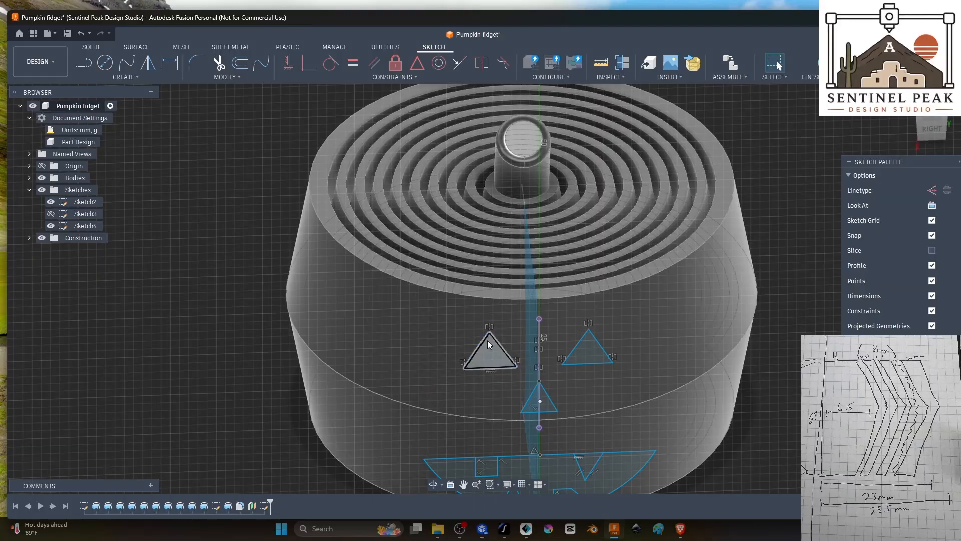
mouse_move(769, 368)
shift+middle_down()
mouse_move(682, 343)
mouse_move(719, 358)
shift+middle_up()
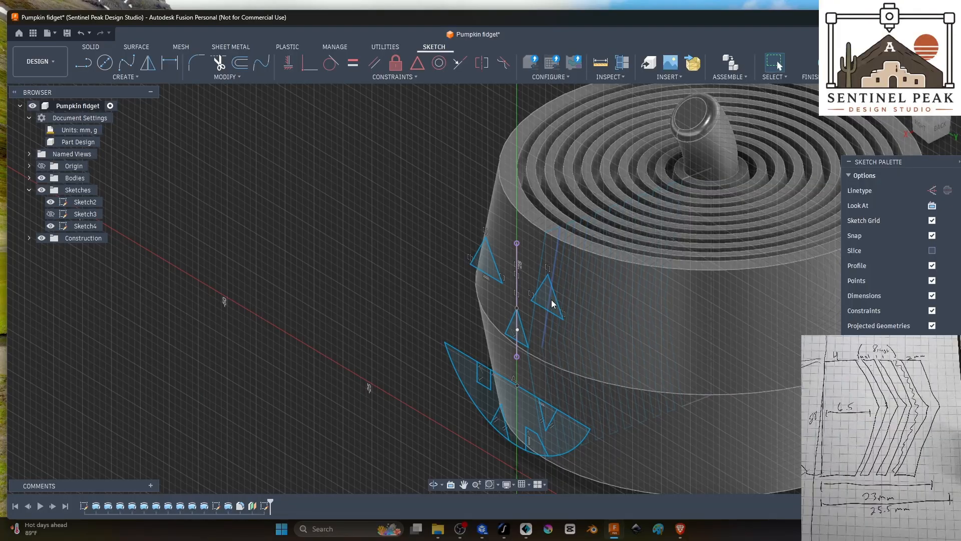
click(97, 78)
click(926, 373)
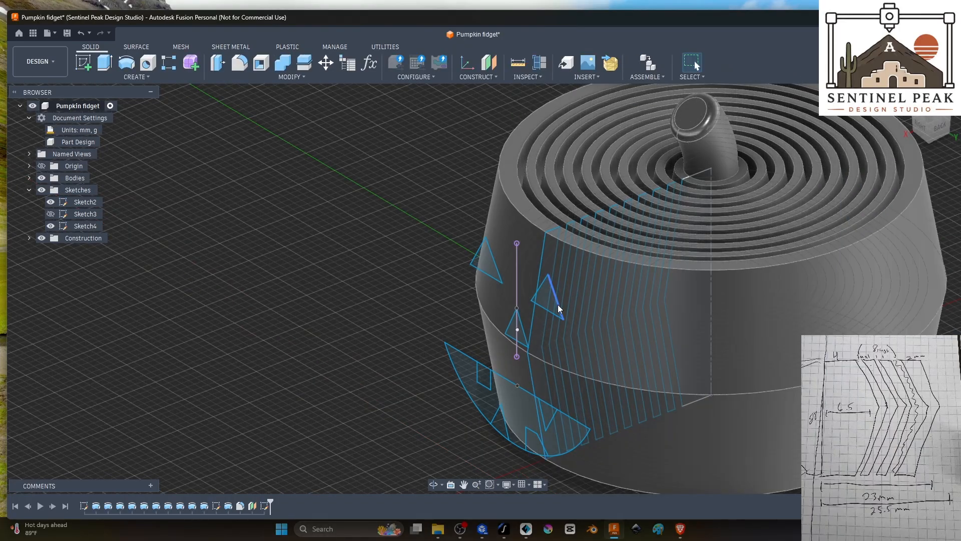
click(51, 202)
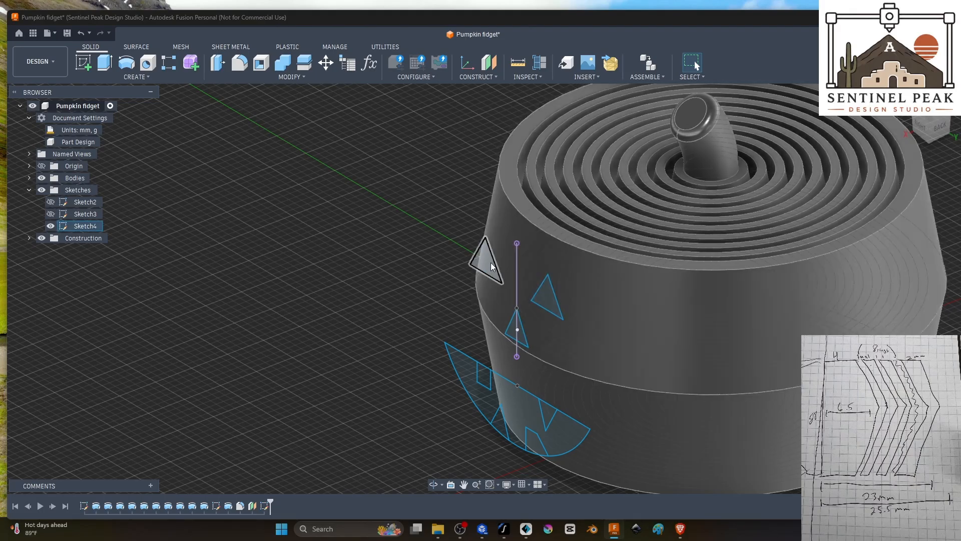
Step: Start an Emboss and select both triangular eyes and the two halves of the nose as its sketch profiles
click(112, 78)
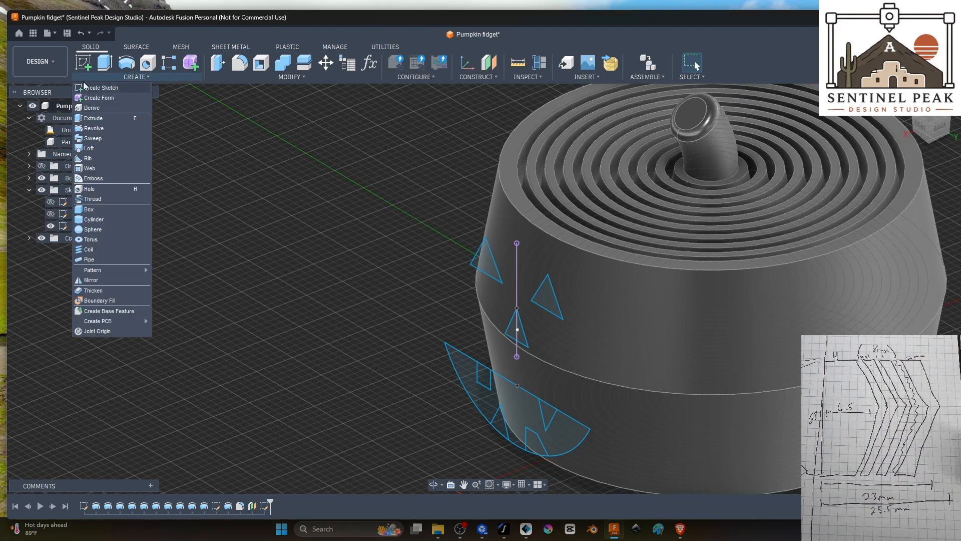
click(95, 178)
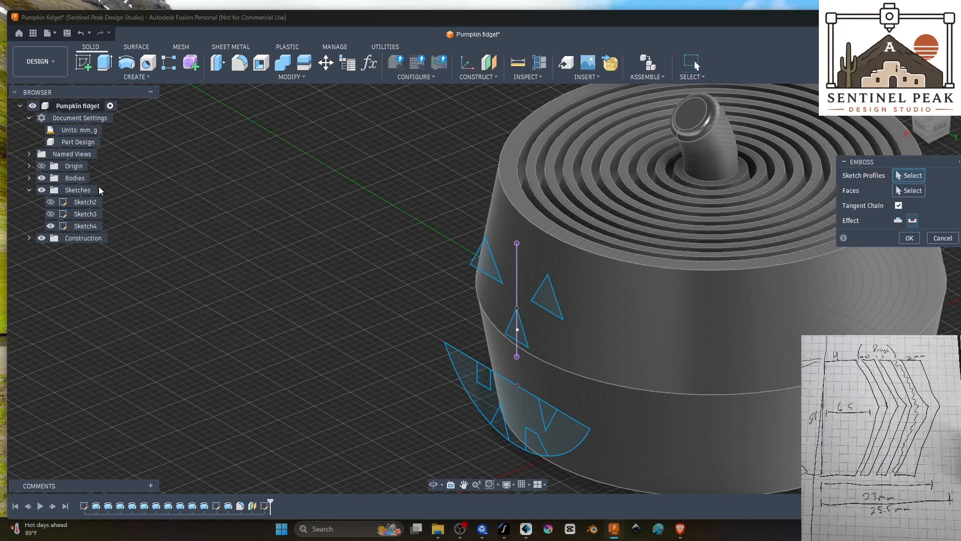
click(553, 303)
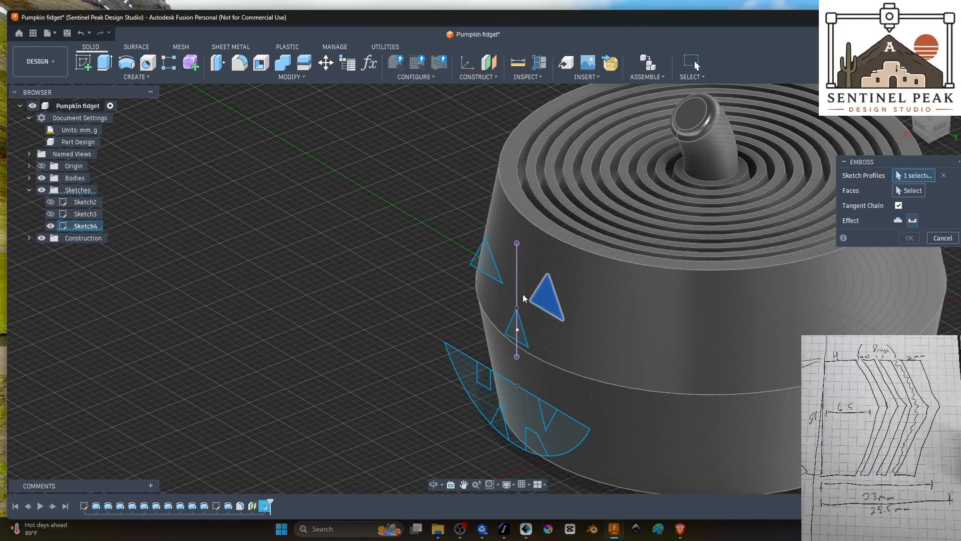
click(508, 333)
mouse_move(520, 332)
shift+middle_down()
mouse_move(493, 300)
mouse_move(433, 266)
mouse_move(428, 288)
mouse_move(473, 296)
mouse_move(533, 326)
shift+middle_up()
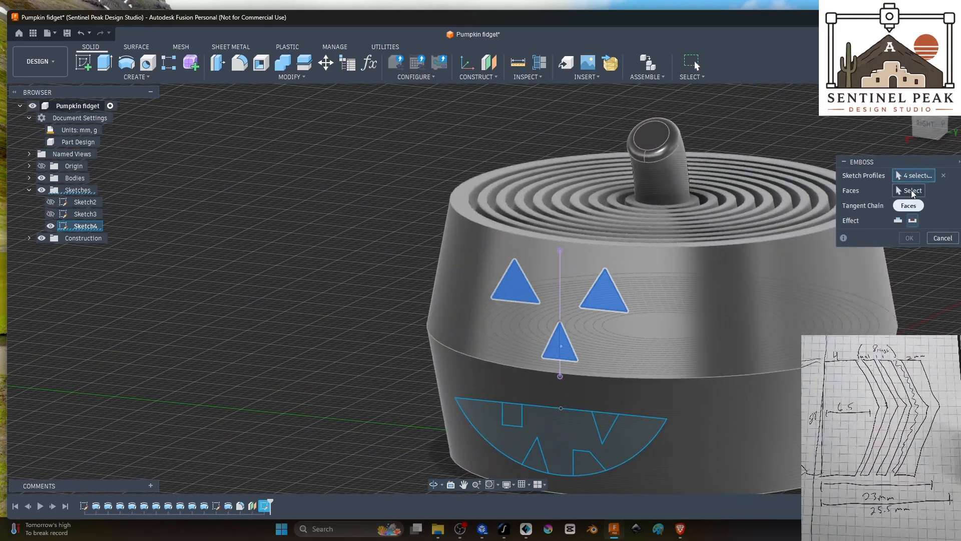
Step: Select the upper conical face of the outer wall as the face that receives the eyes and nose
click(911, 191)
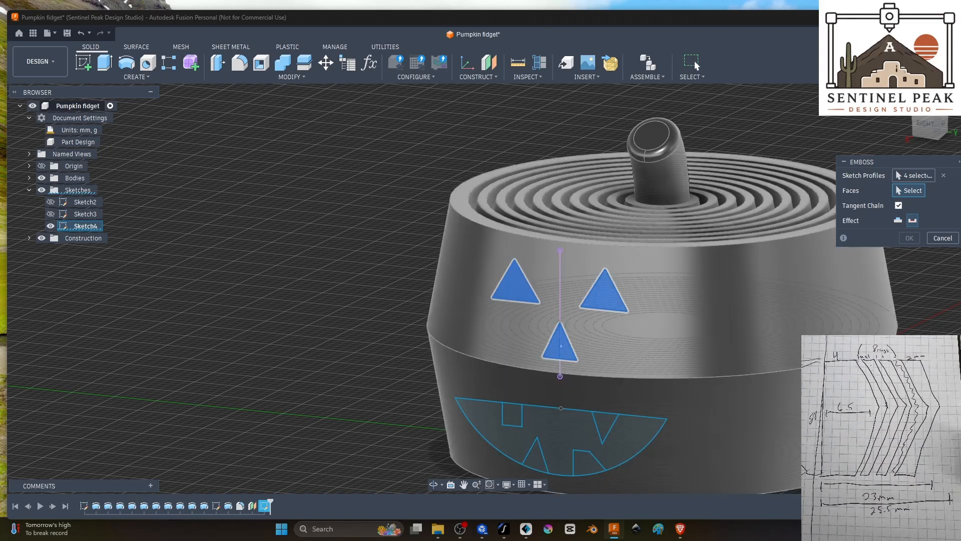
shift+middle_drag(555, 332, 466, 350)
shift+middle_drag(639, 434, 633, 429)
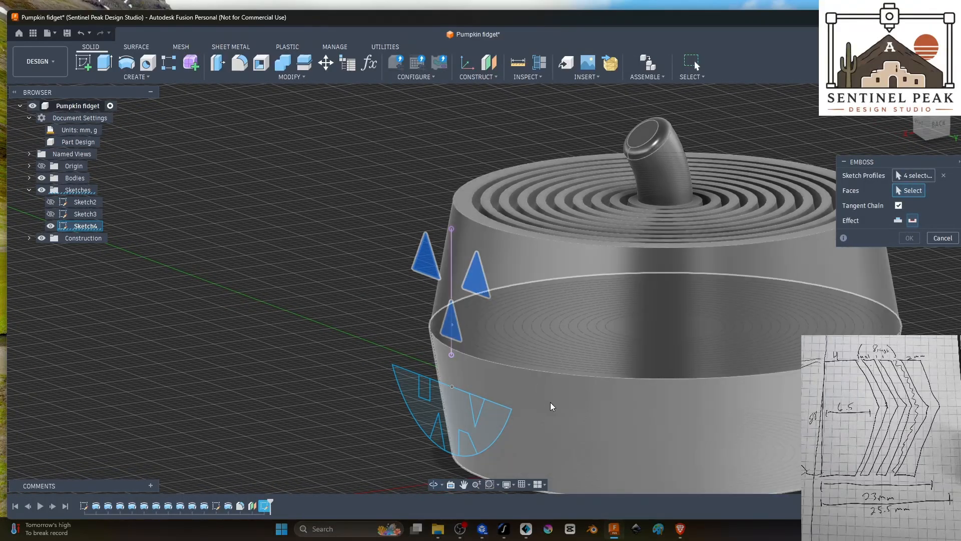
shift+drag(576, 421, 570, 380)
shift+middle_drag(570, 381, 461, 311)
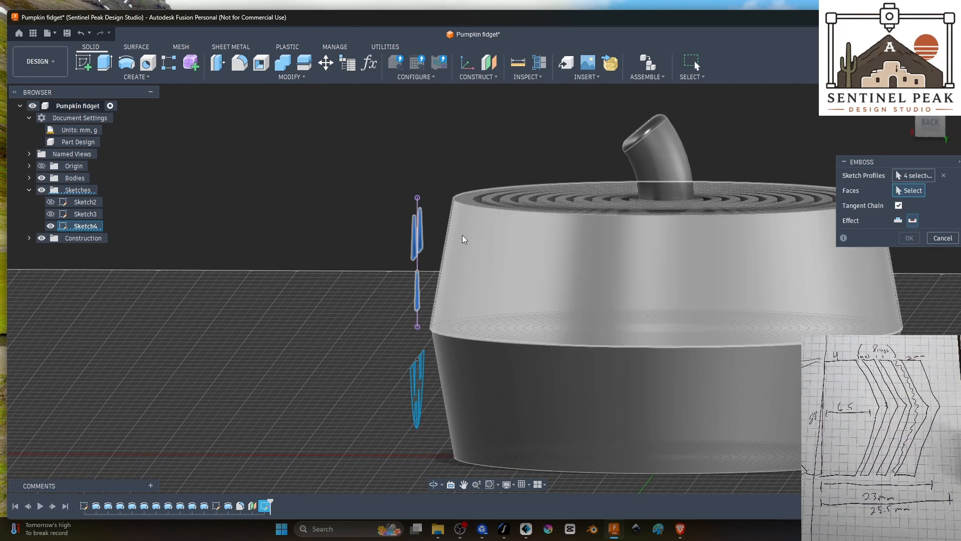
shift+middle_drag(365, 297, 497, 336)
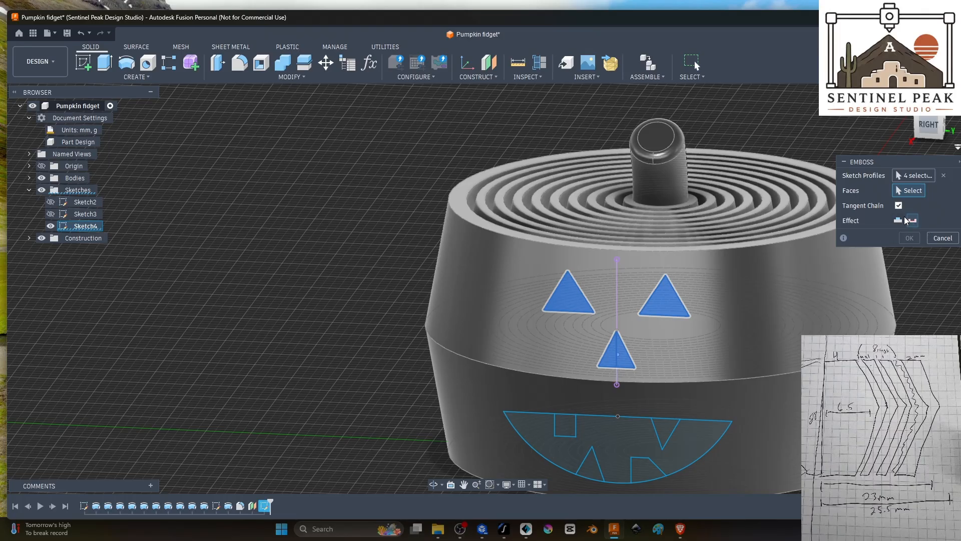
shift+middle_drag(932, 269, 891, 275)
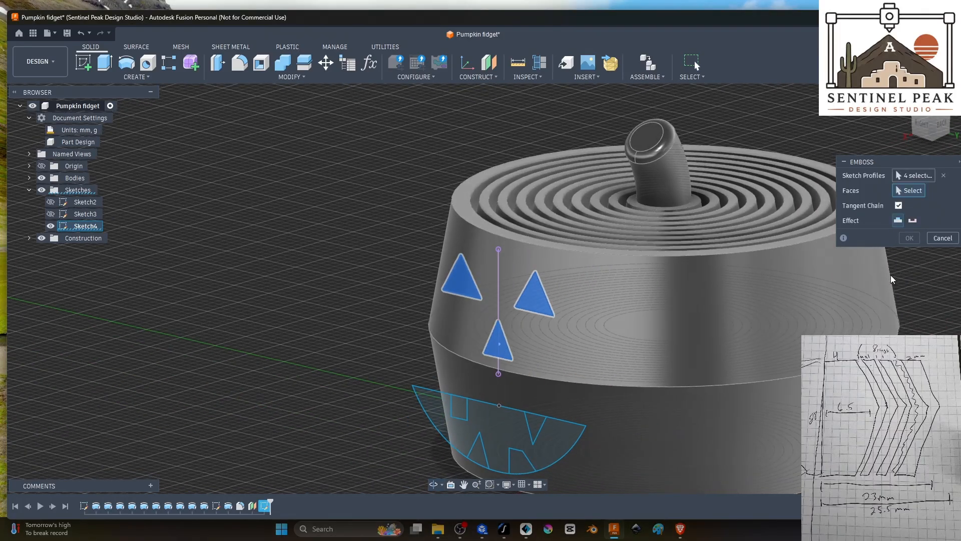
click(656, 284)
shift+middle_drag(659, 284, 605, 318)
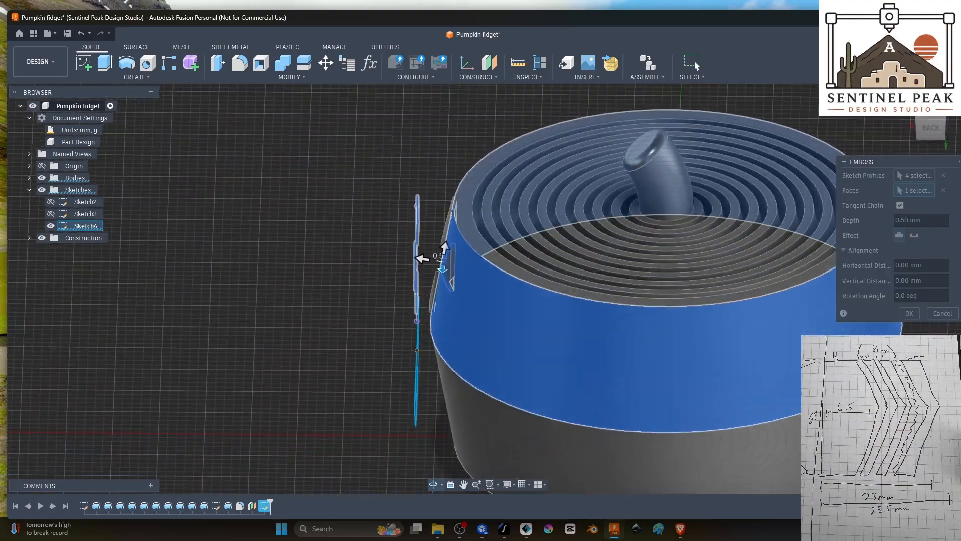
shift+middle_drag(626, 281, 795, 331)
Step: Set the emboss effect to Deboss at a depth of -0.50 mm and complete the recessed eyes and nose
click(912, 238)
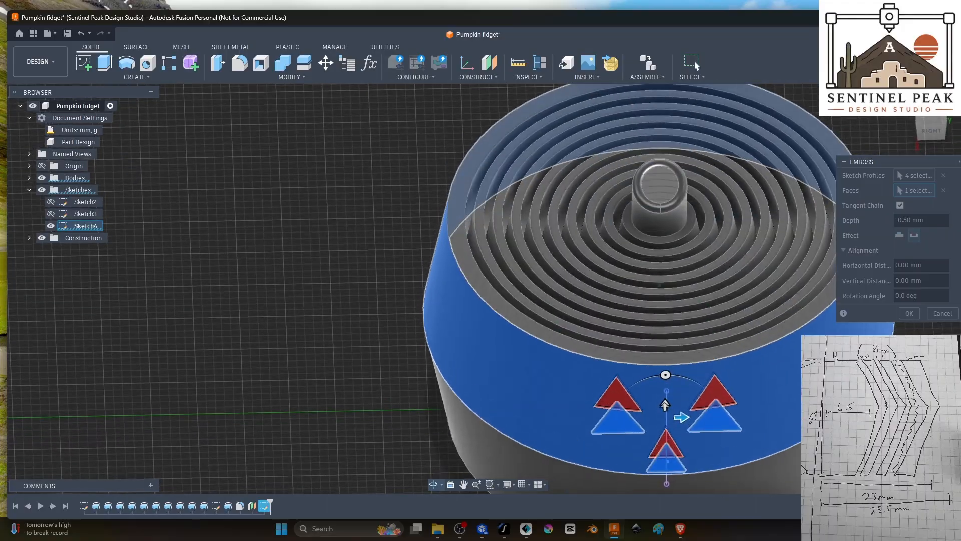
shift+middle_drag(781, 270, 727, 358)
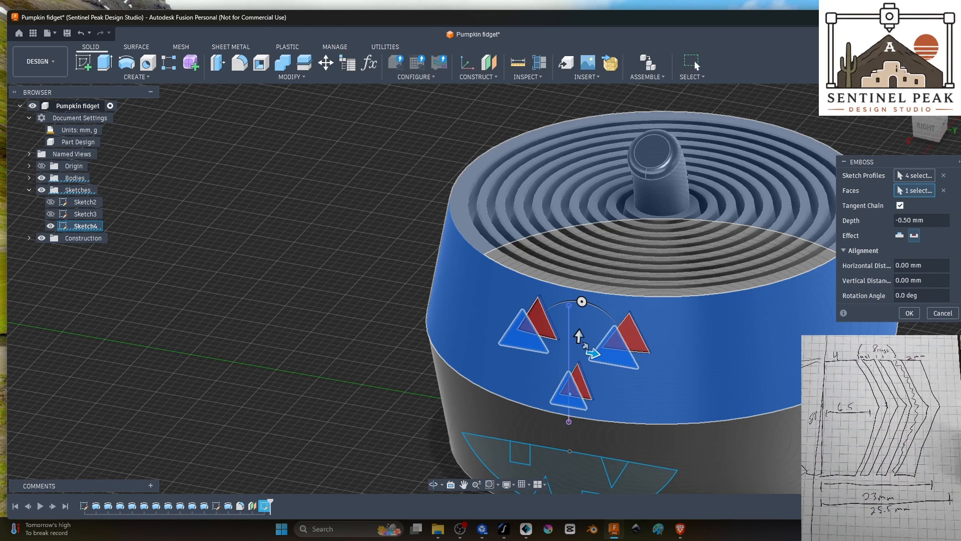
shift+middle_drag(568, 400, 457, 407)
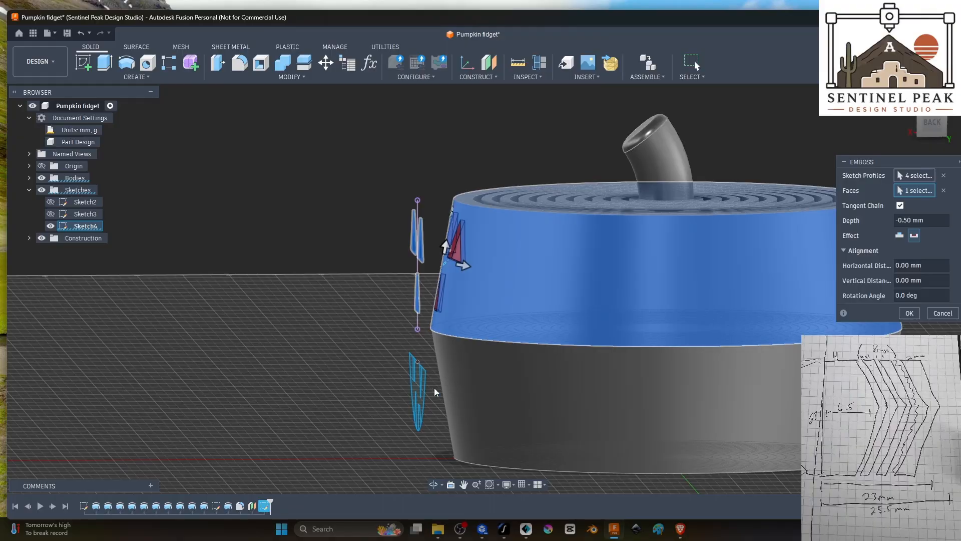
shift+middle_drag(351, 196, 471, 210)
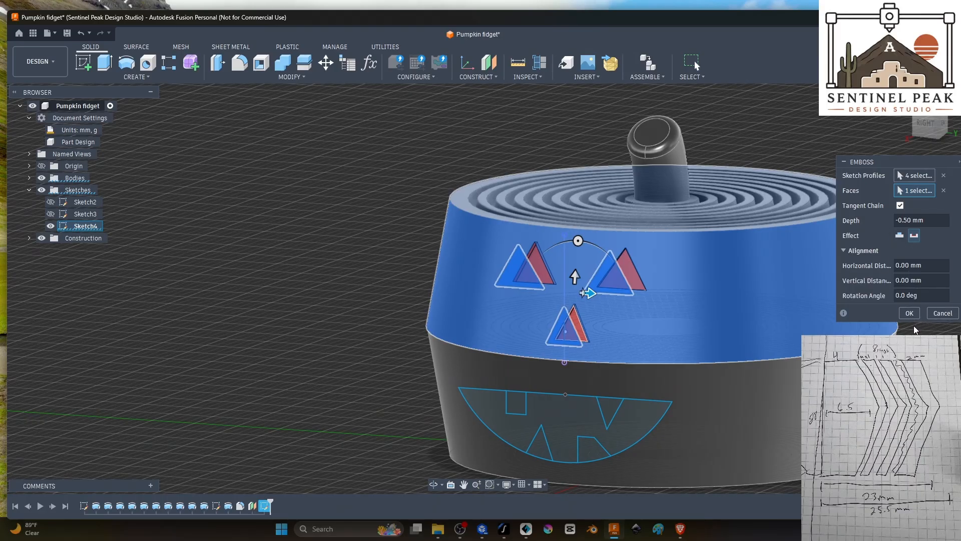
click(909, 313)
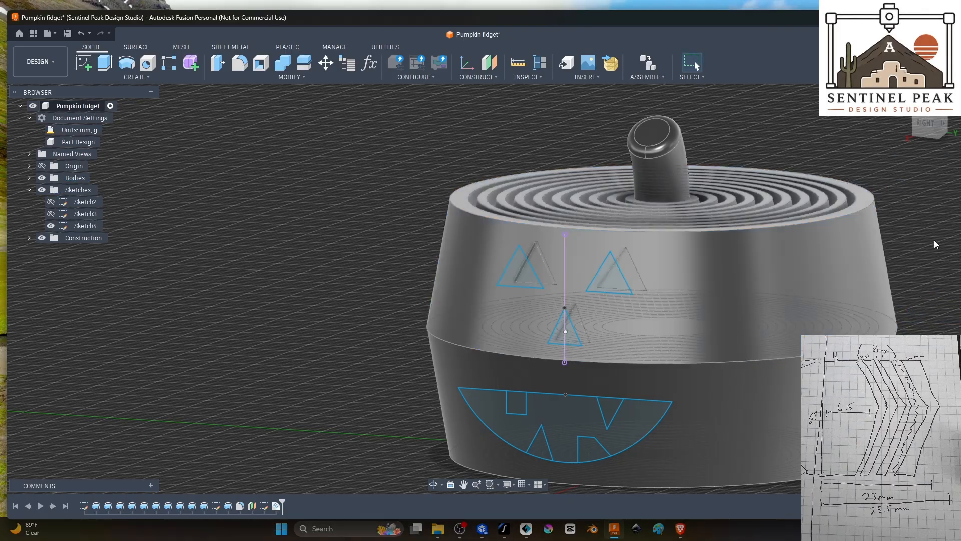
Step: Deboss the toothed mouth profile into the outer wall's lower face at a depth of -0.50 mm and hide Sketch4
shift+middle_drag(934, 239, 892, 252)
mouse_move(477, 307)
shift+middle_down()
mouse_move(447, 256)
mouse_move(348, 292)
shift+middle_up()
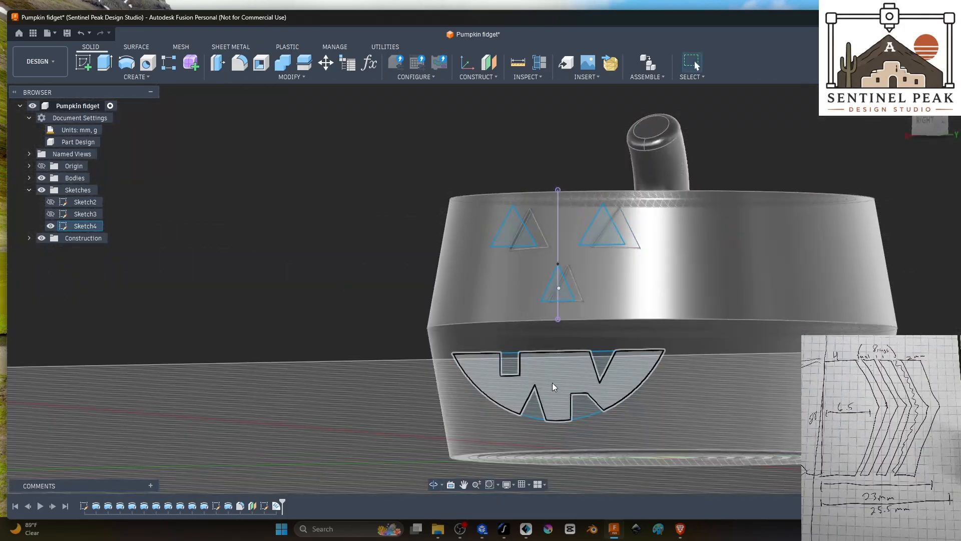
click(104, 82)
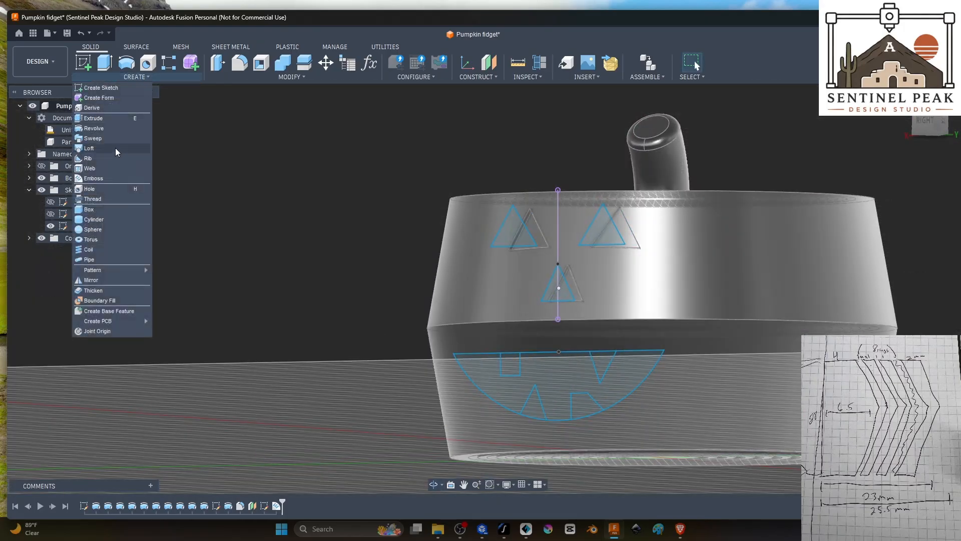
click(119, 179)
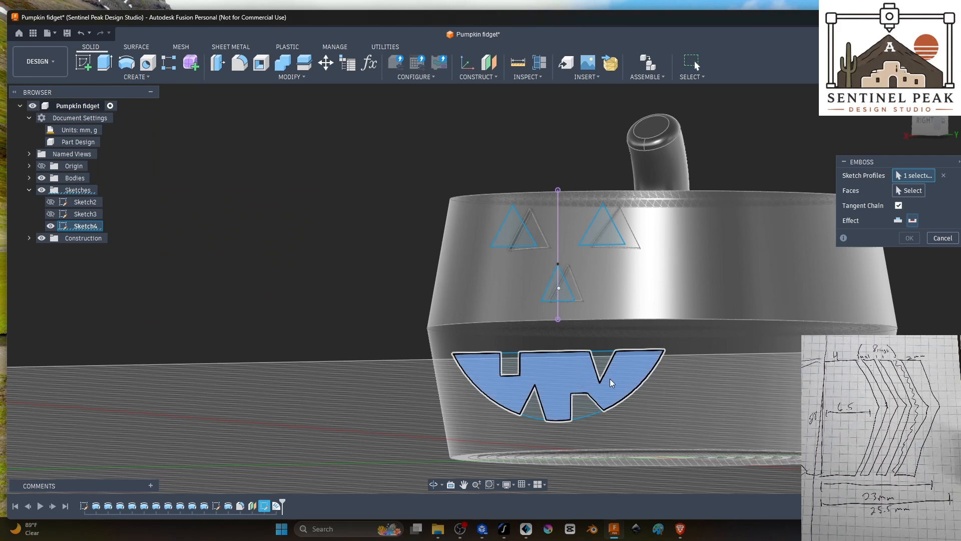
click(551, 376)
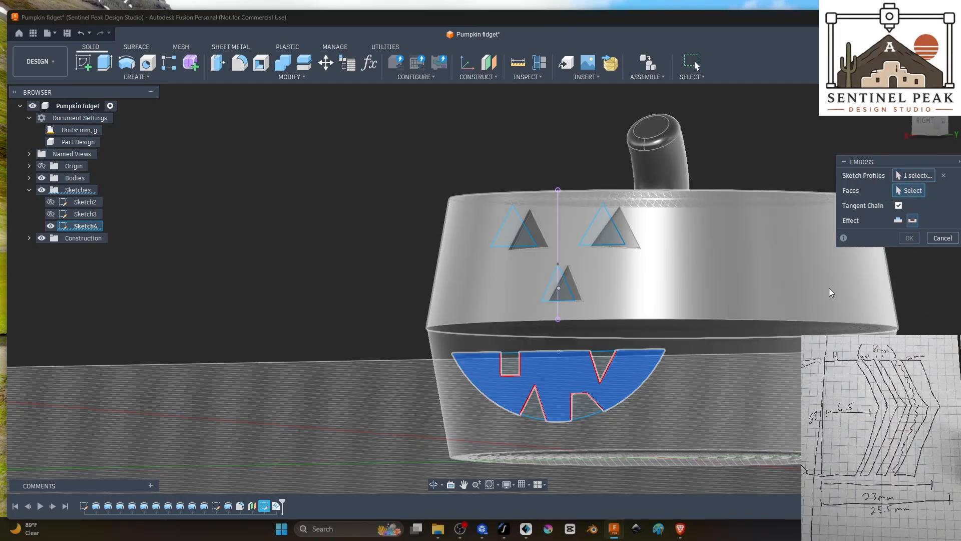
click(726, 352)
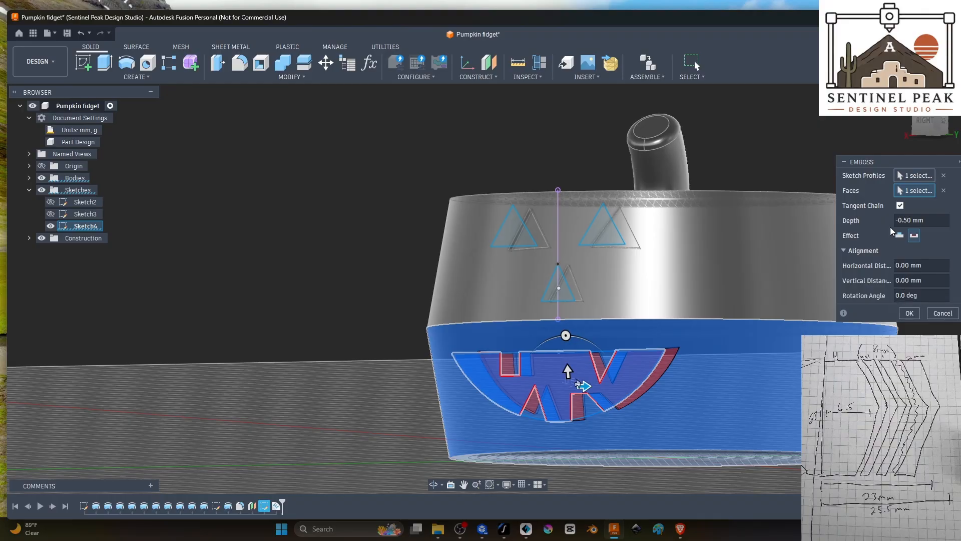
click(910, 314)
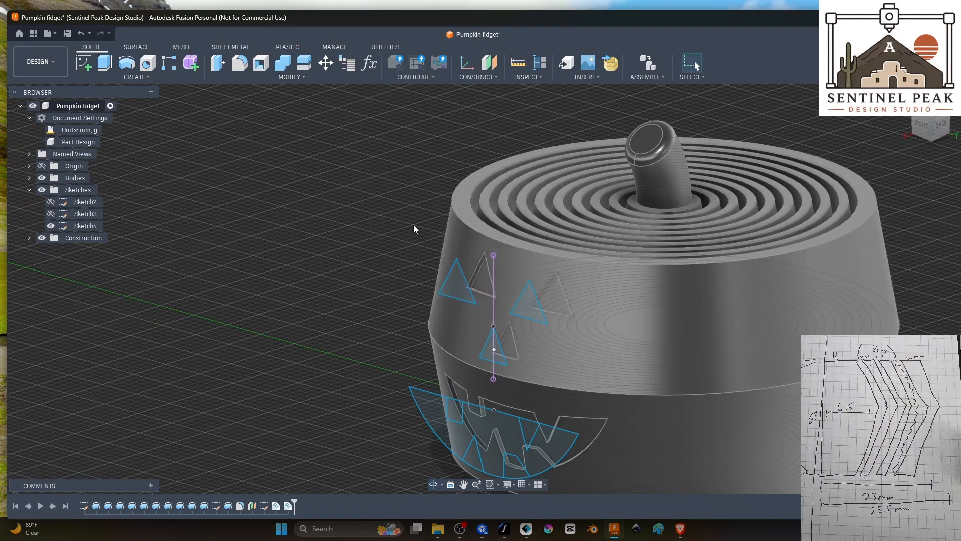
click(51, 225)
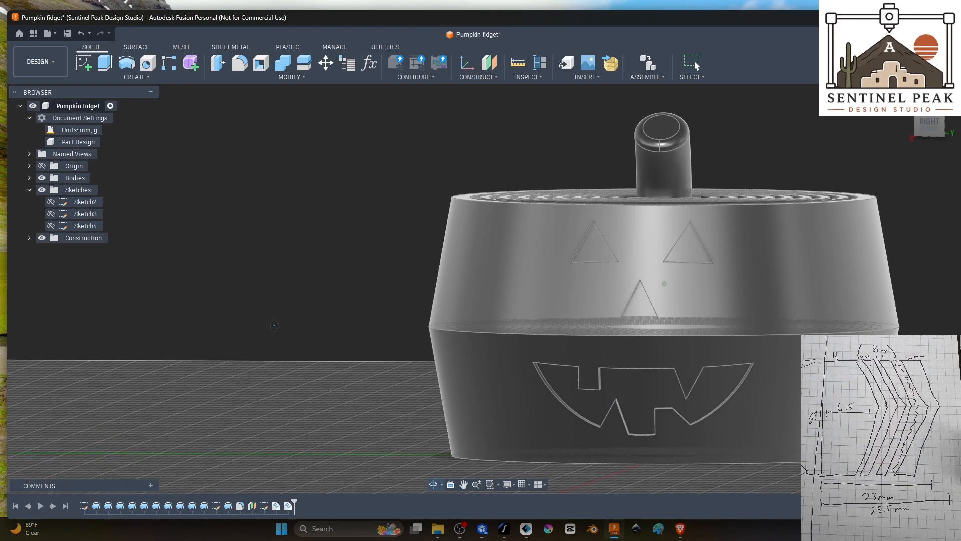
Step: Examine the recessed eyes, nose and mouth on the pumpkin's outer wall from the front, the side and above
scroll(300, 335, down, 3)
shift+middle_drag(738, 367, 706, 309)
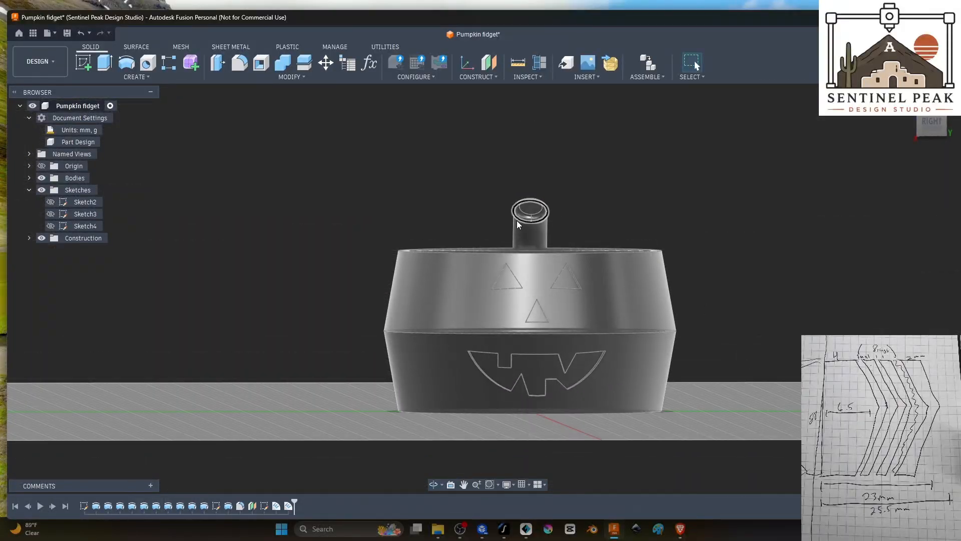
shift+middle_drag(833, 307, 747, 303)
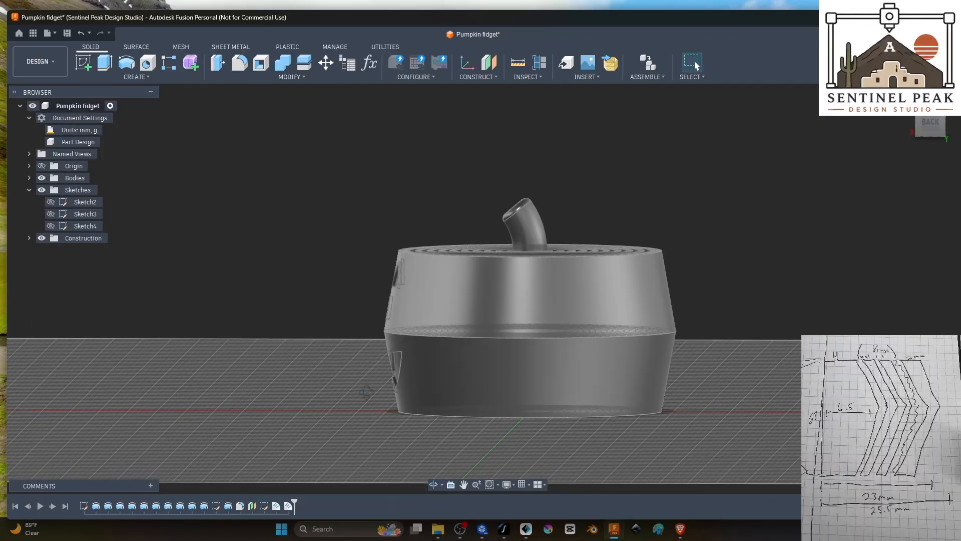
shift+middle_drag(365, 393, 564, 291)
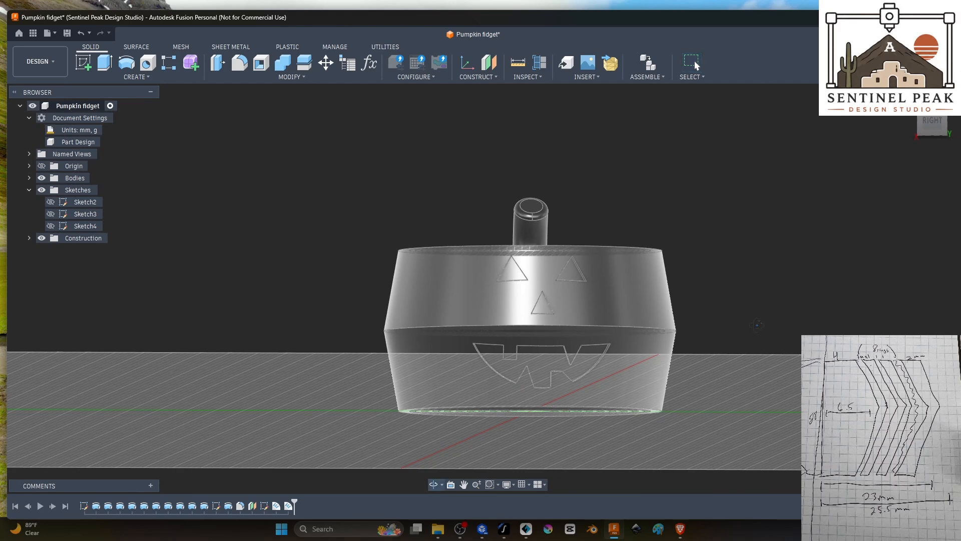
shift+middle_drag(756, 326, 757, 329)
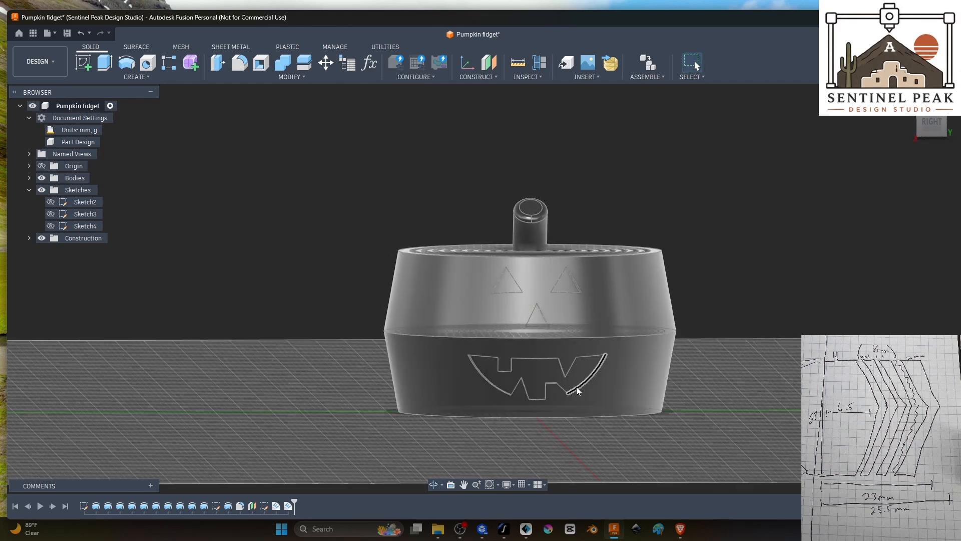
shift+middle_drag(798, 209, 792, 211)
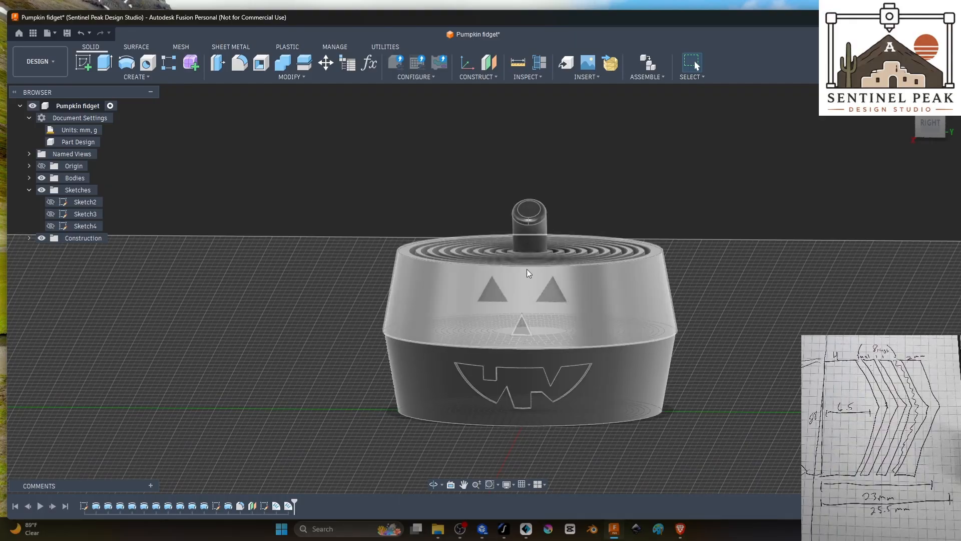
mouse_move(734, 379)
shift+middle_down()
mouse_move(718, 397)
mouse_move(756, 403)
mouse_move(725, 387)
shift+middle_up()
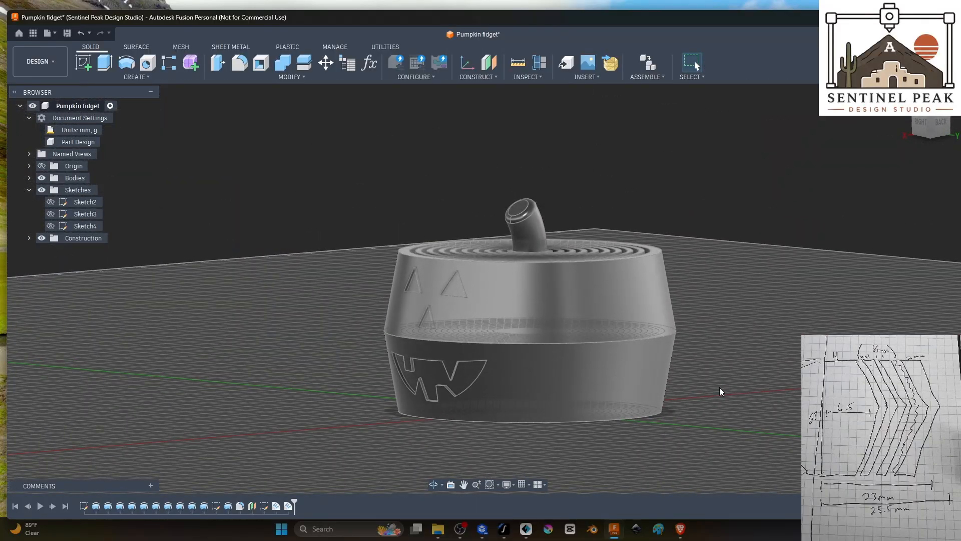
shift+middle_drag(743, 331, 775, 357)
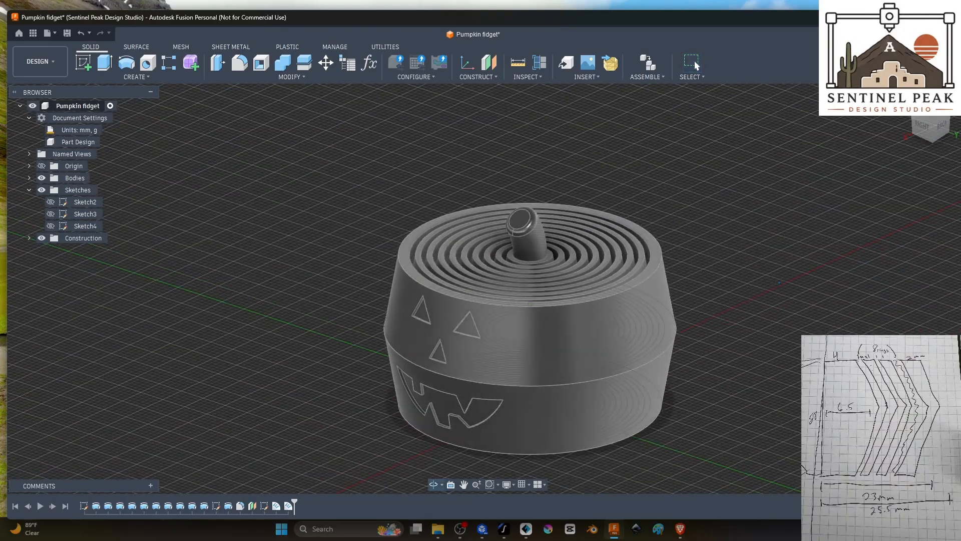
shift+middle_drag(778, 282, 758, 278)
shift+middle_drag(734, 361, 749, 401)
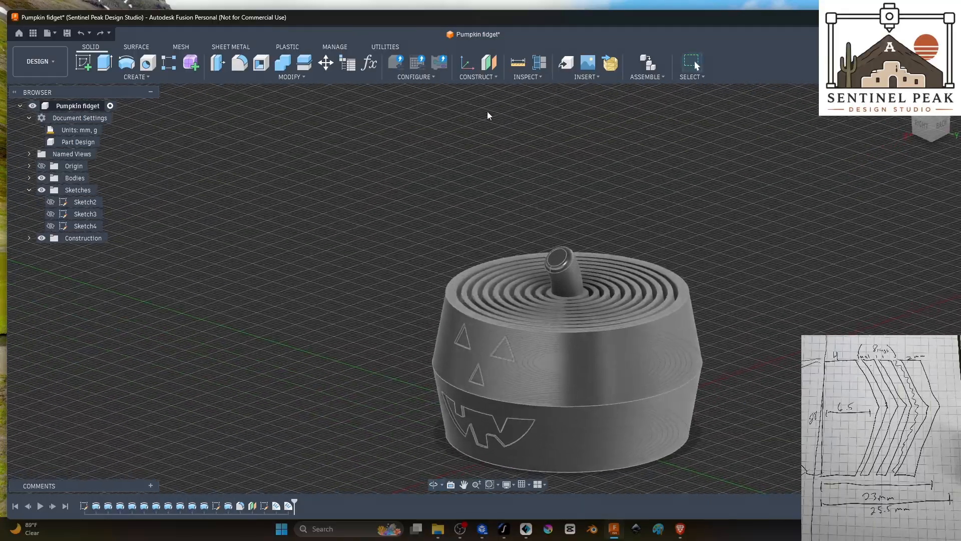
Step: Create a construction plane offset 26 mm from the vertical XZ origin plane, just outside the pumpkin's outer wall
click(467, 63)
shift+middle_drag(713, 355, 720, 371)
shift+middle_drag(836, 370, 775, 401)
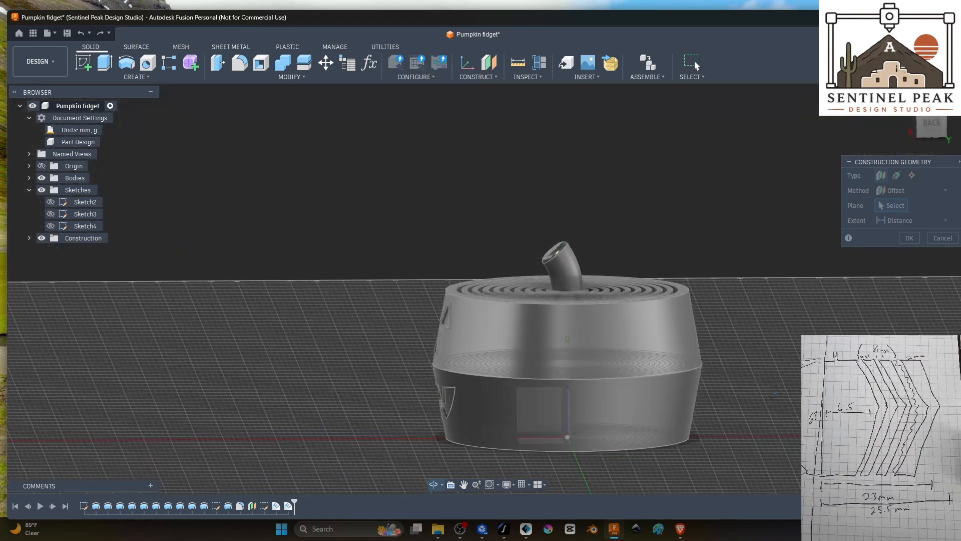
click(547, 417)
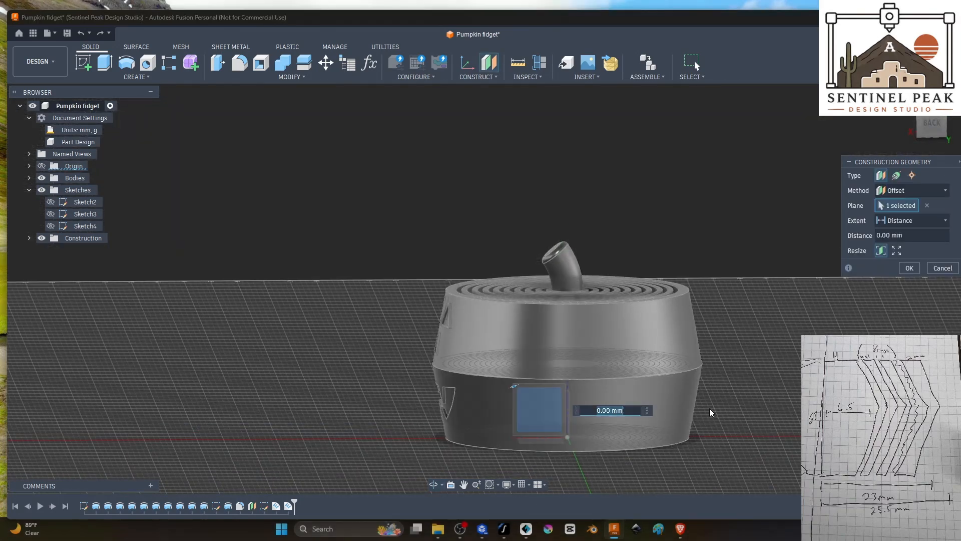
shift+middle_drag(791, 461, 749, 469)
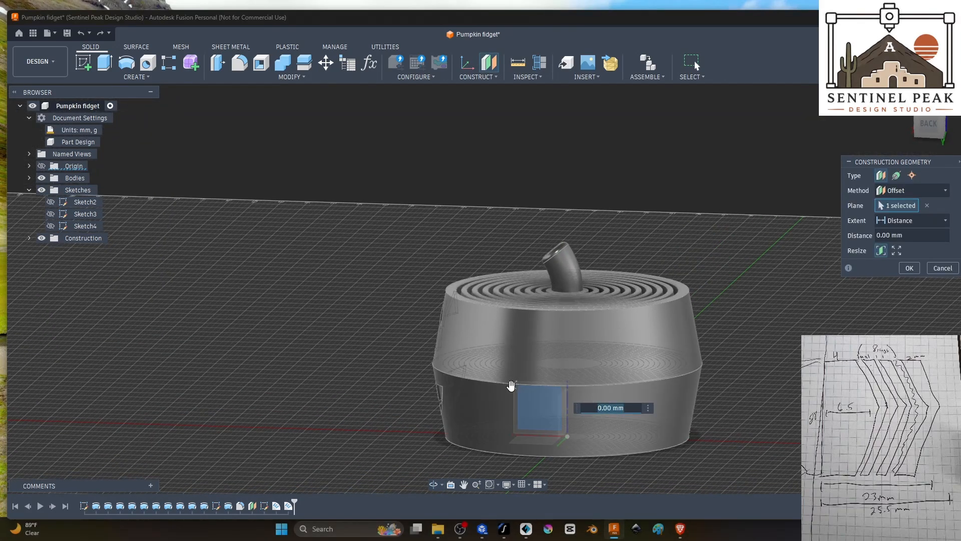
drag(511, 385, 508, 448)
shift+middle_drag(508, 448, 561, 435)
drag(399, 398, 431, 391)
shift+middle_drag(748, 416, 751, 401)
drag(443, 389, 437, 388)
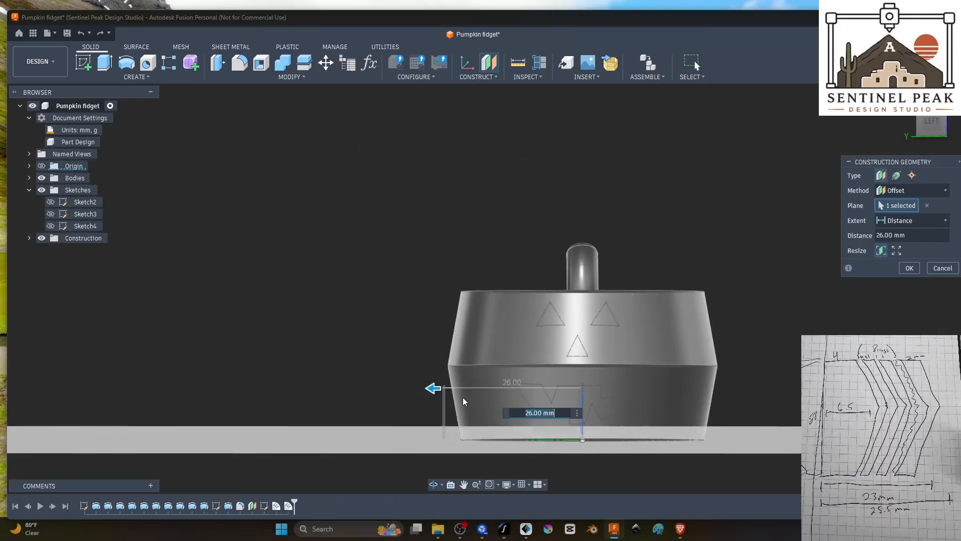
shift+middle_drag(740, 443, 743, 445)
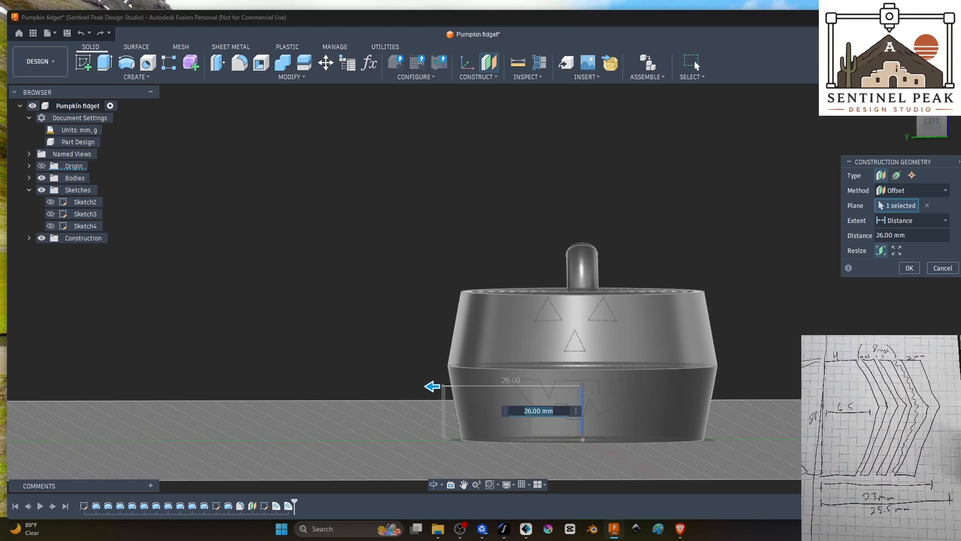
click(910, 269)
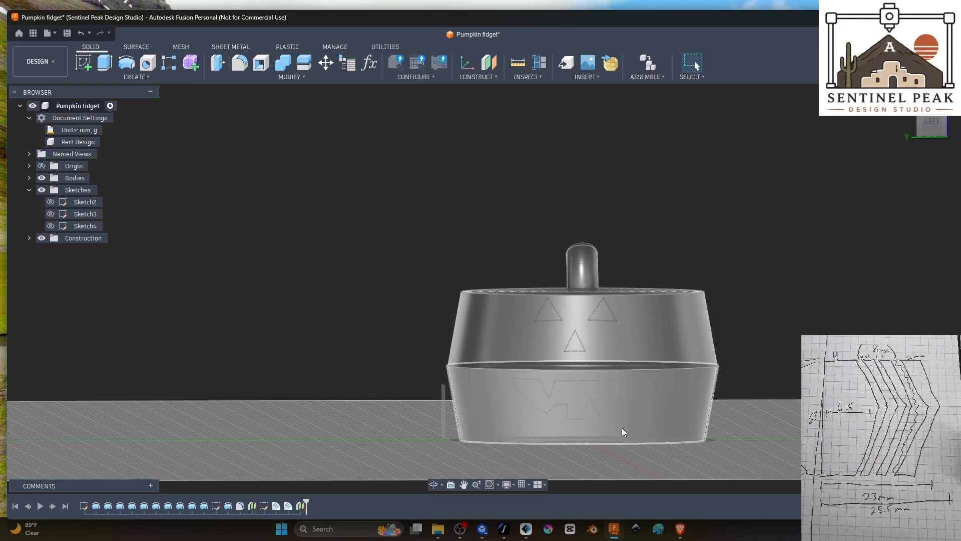
Step: Start a new sketch on the offset construction plane beside the pumpkin's outer wall
shift+middle_drag(622, 427, 734, 417)
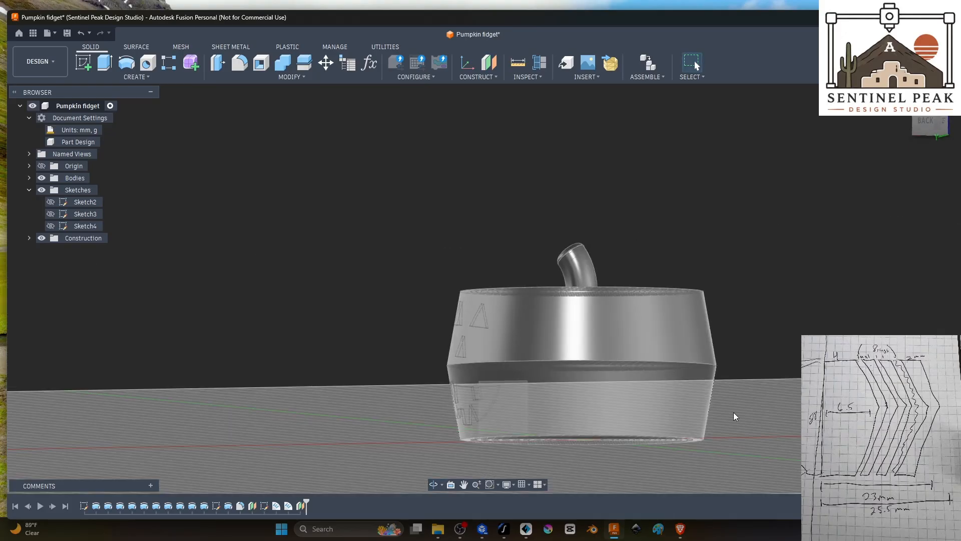
click(80, 63)
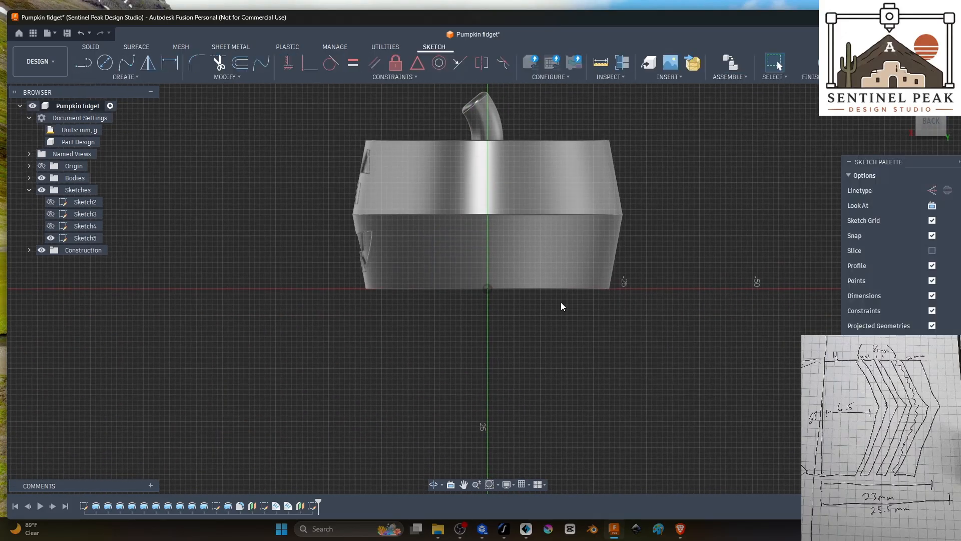
scroll(478, 287, up, 5)
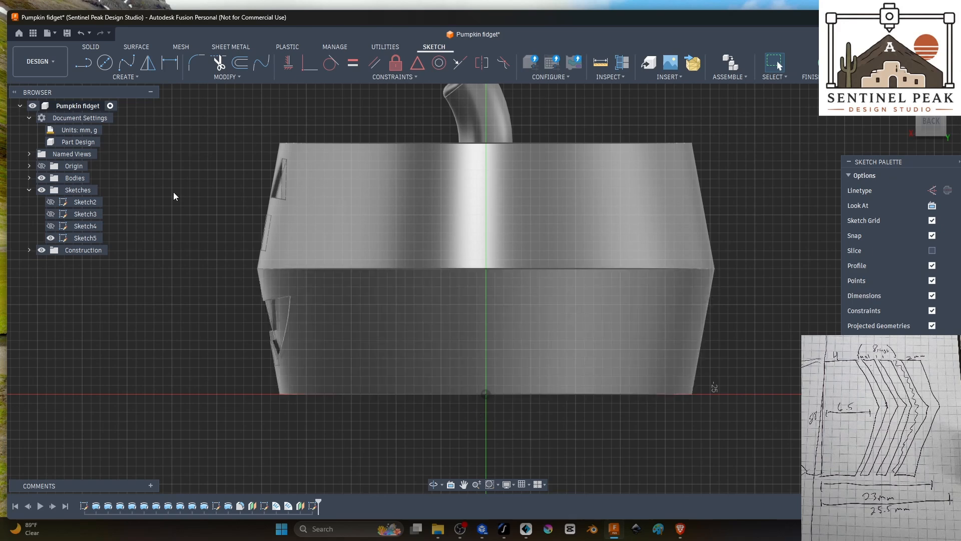
Step: Sketch a 0.5 mm wide vertical rectangle starting on the vertical axis, running from below the pumpkin's base to just above its top edge
click(97, 78)
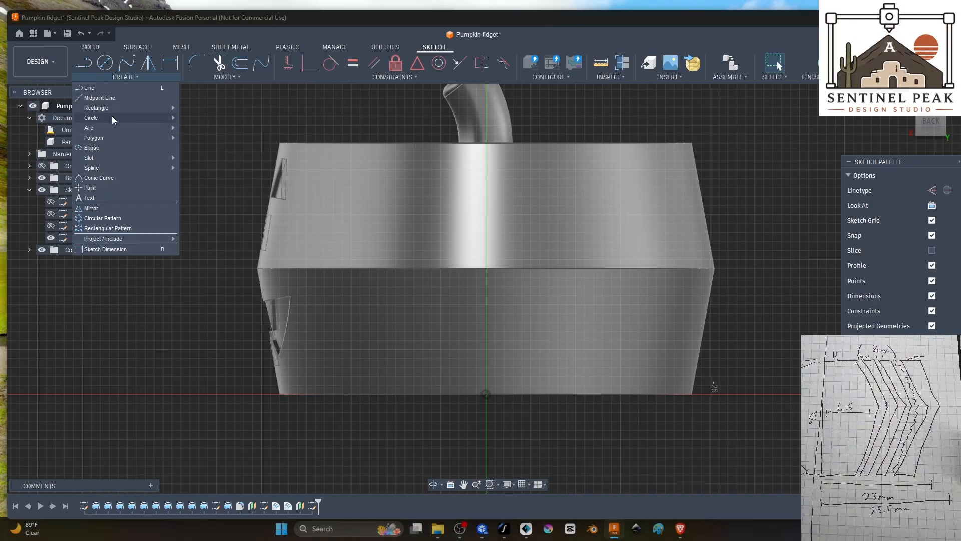
mouse_move(107, 109)
click(200, 107)
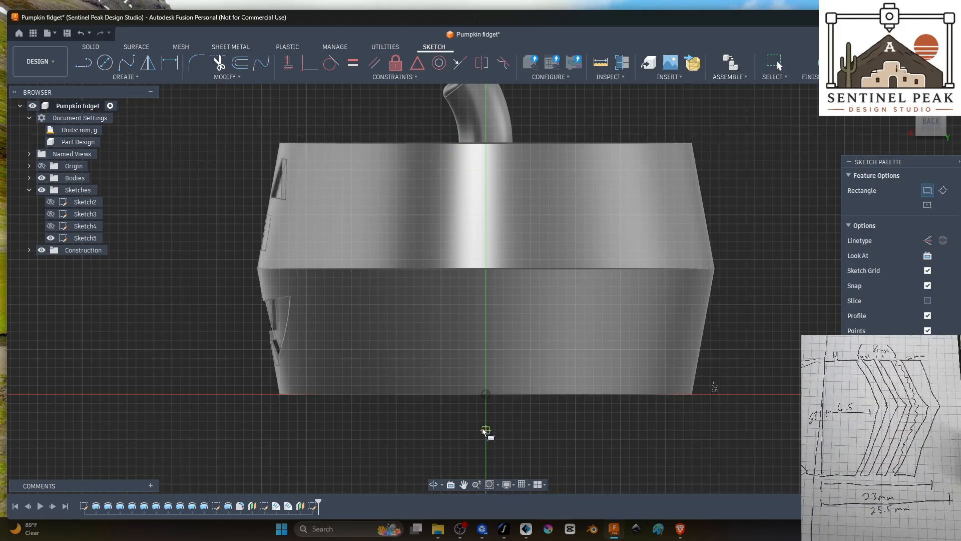
scroll(483, 430, up, 4)
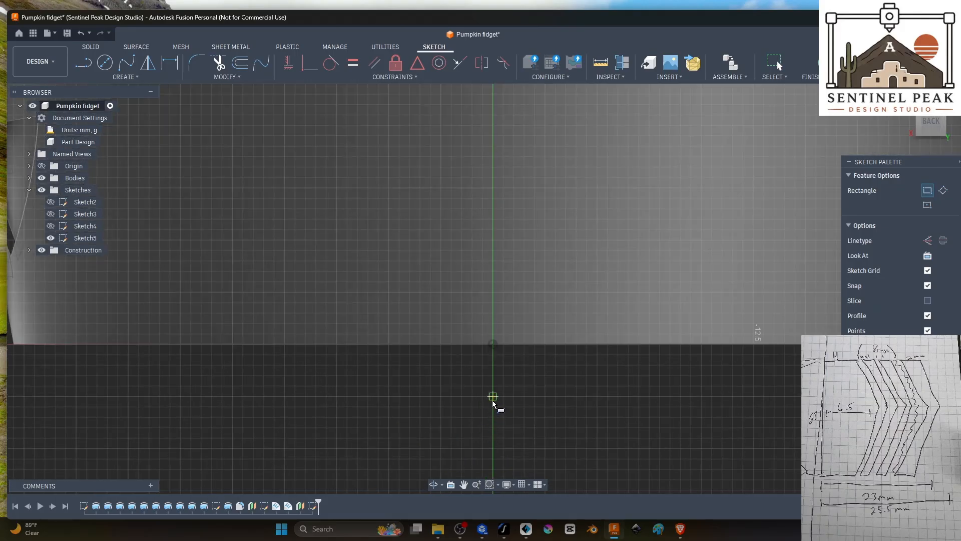
click(493, 396)
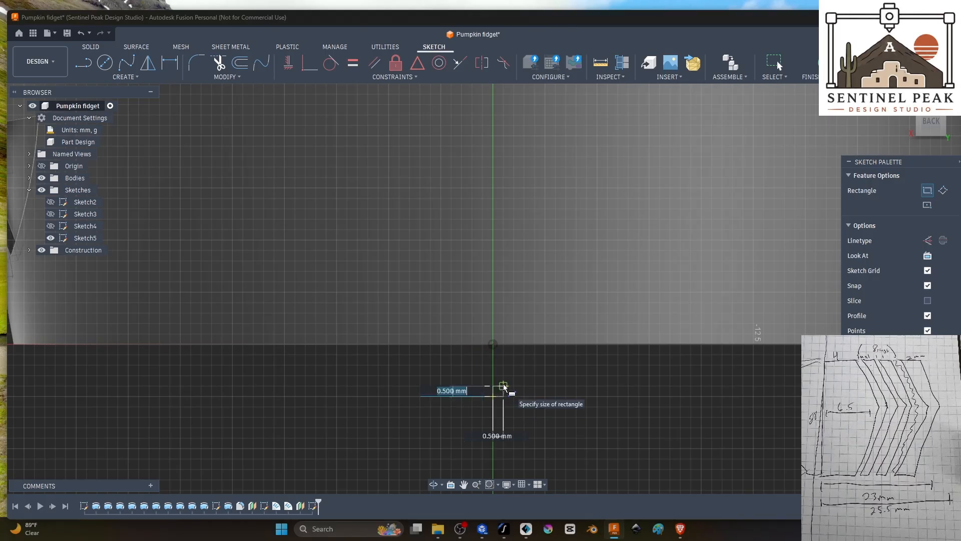
key(Tab)
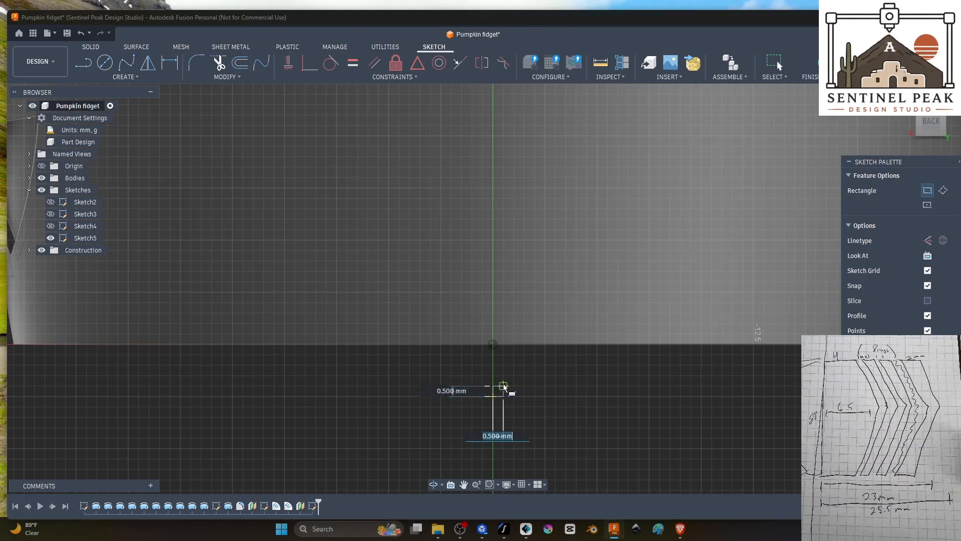
text(0.5)
key(Tab)
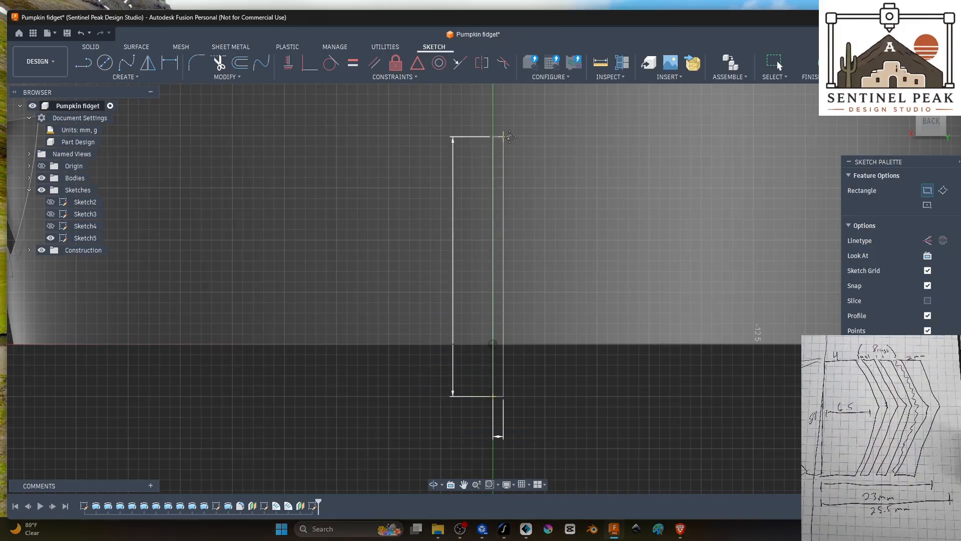
middle_drag(509, 137, 530, 522)
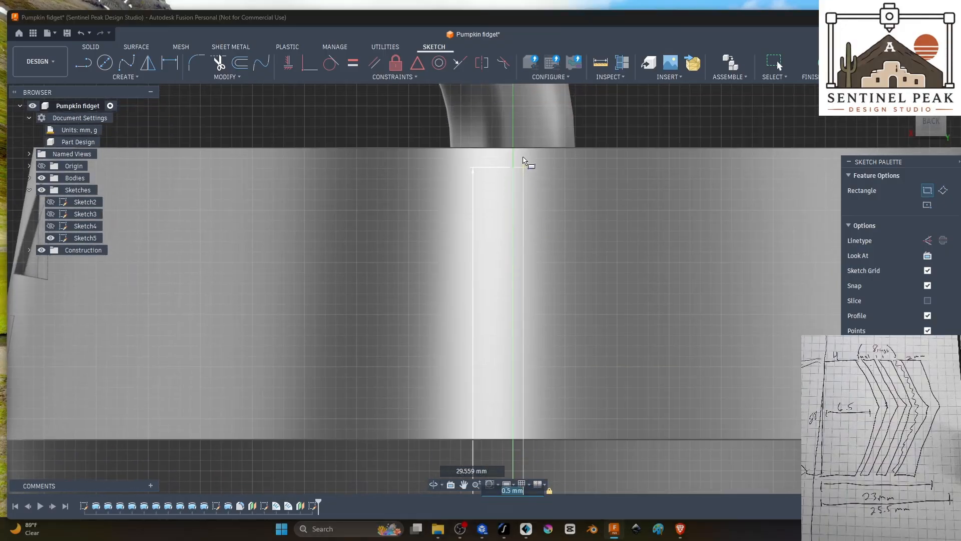
click(528, 110)
scroll(622, 107, down, 5)
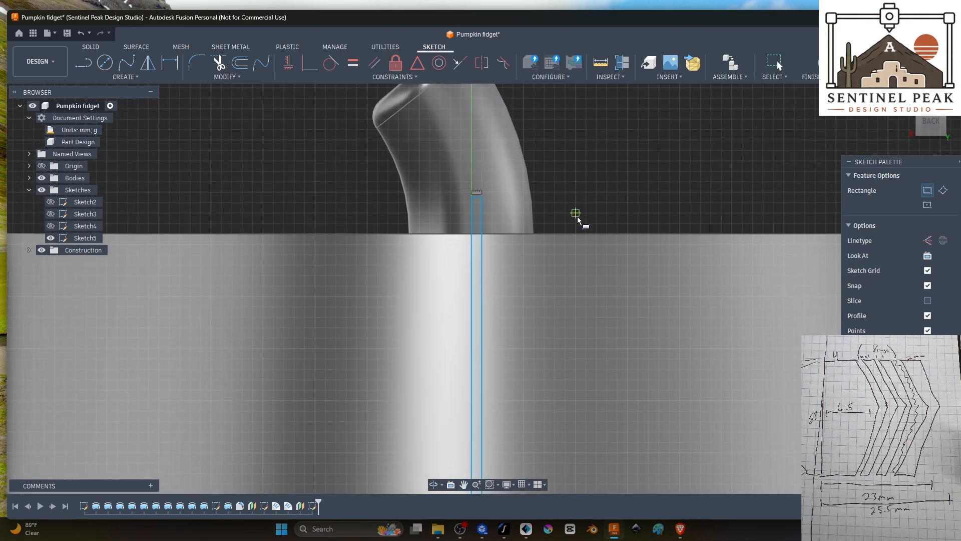
Step: Split the narrow rectangle with a 0.5 mm horizontal line at the outer wall's middle edge and finish the sketch
shift+middle_drag(610, 202, 768, 202)
click(87, 72)
scroll(541, 444, up, 5)
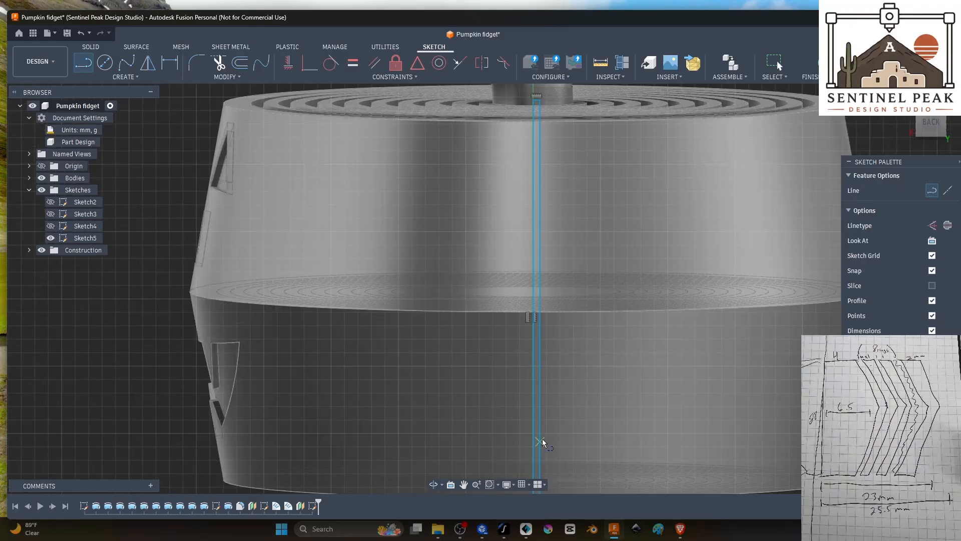
click(930, 123)
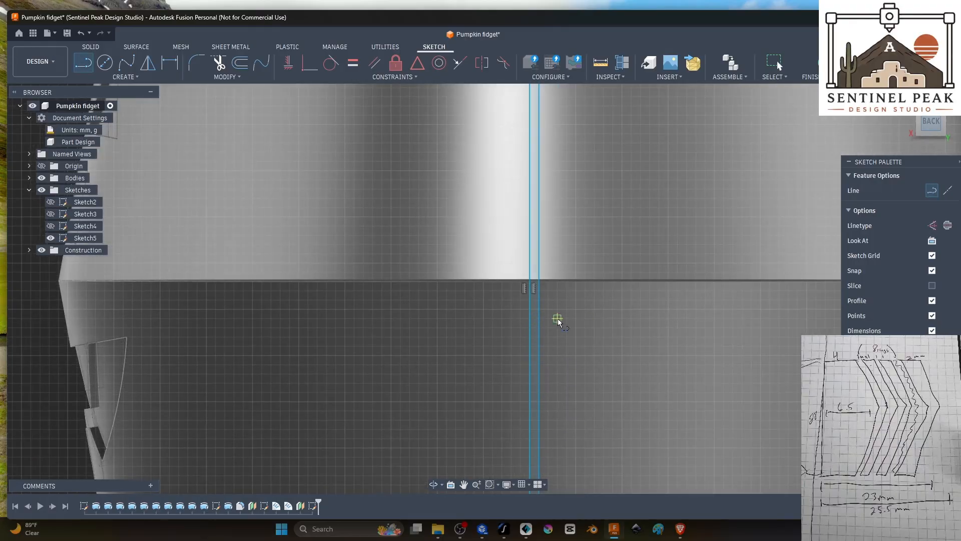
click(530, 284)
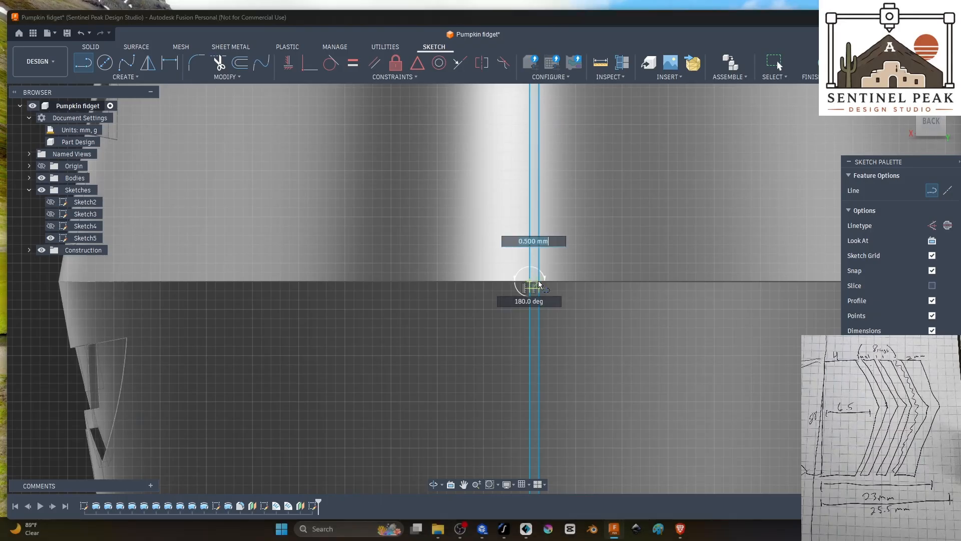
key(Escape)
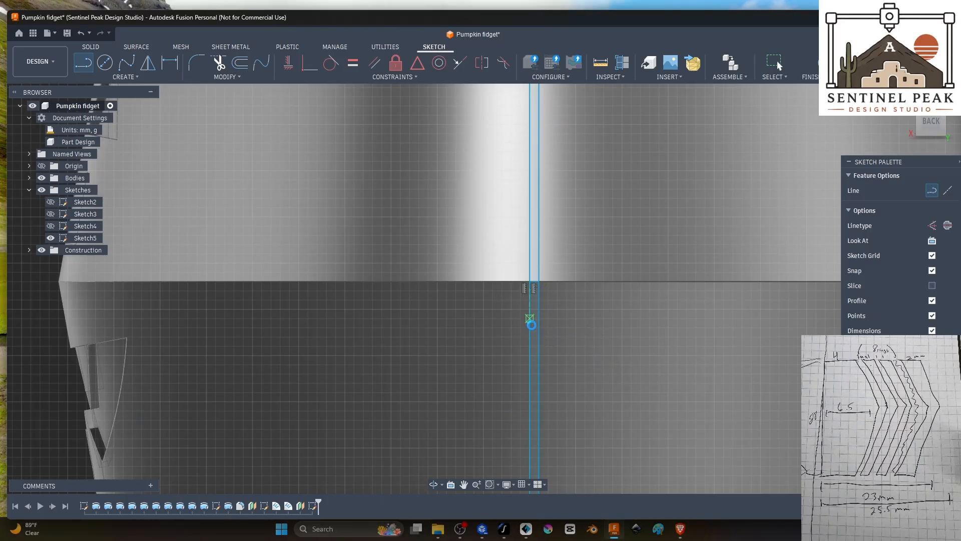
key(Escape)
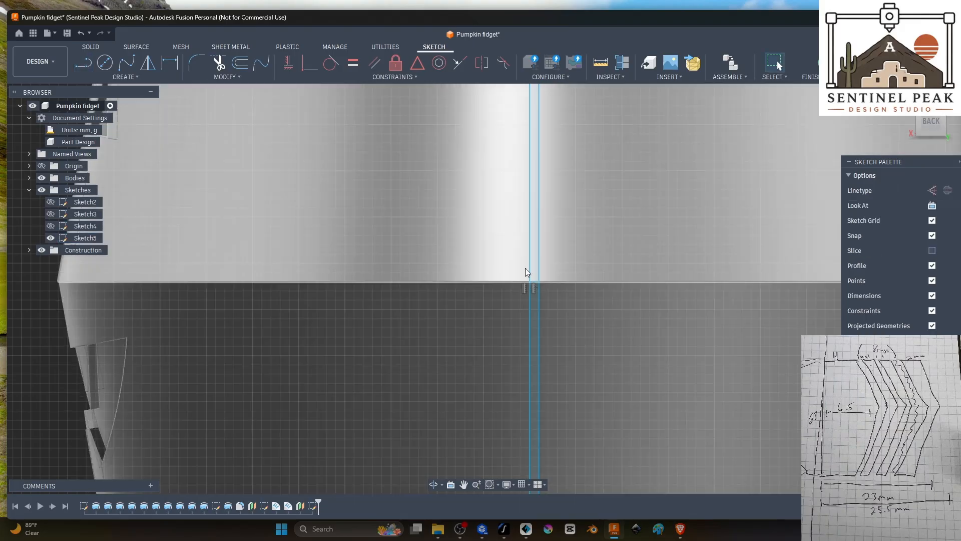
click(147, 80)
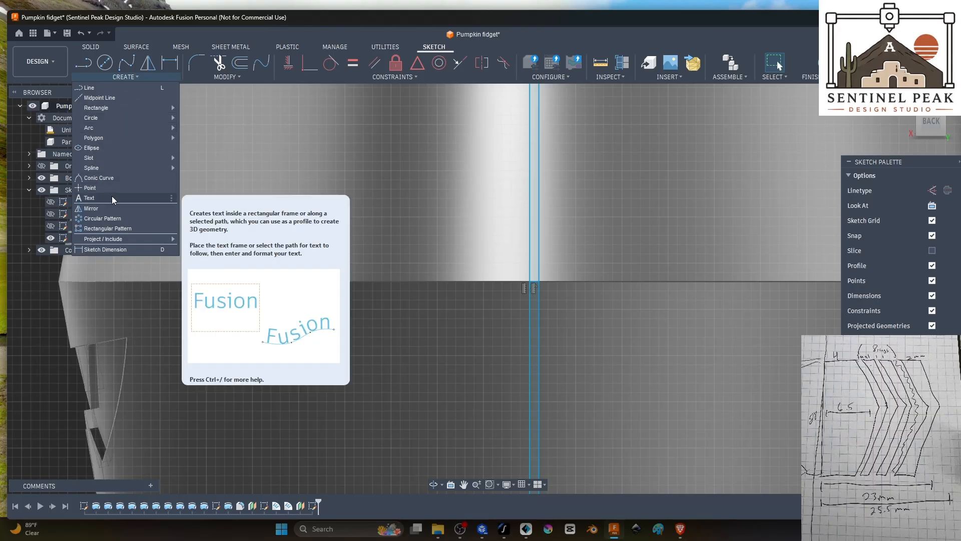
click(826, 64)
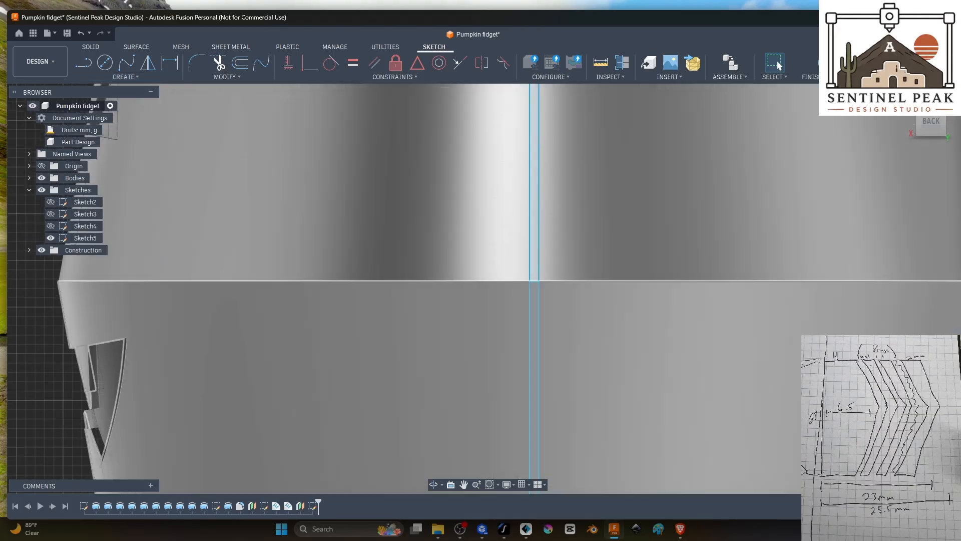
Step: Set up a deboss of the narrow strip's upper profile on the outer wall's upper face with a depth of -0.50 mm
click(534, 234)
click(534, 238)
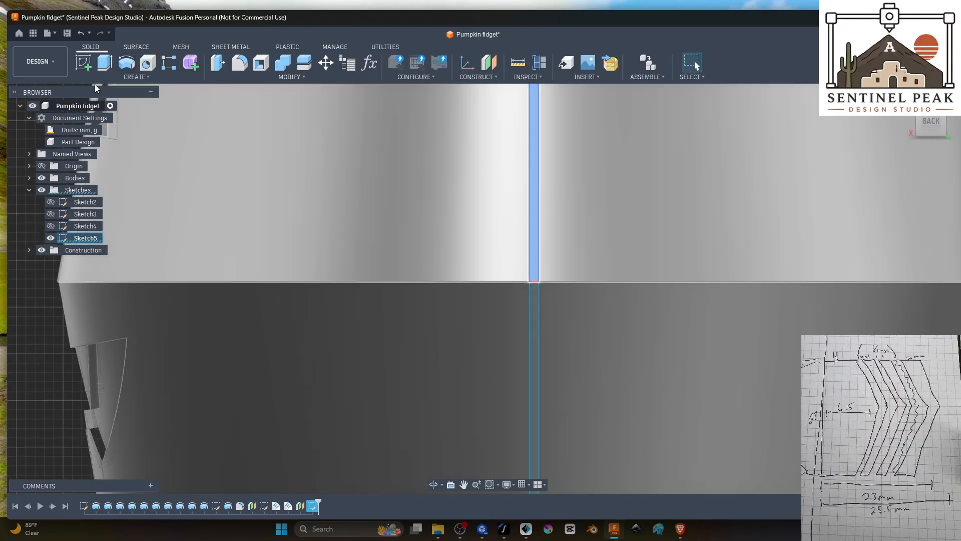
click(136, 77)
click(108, 178)
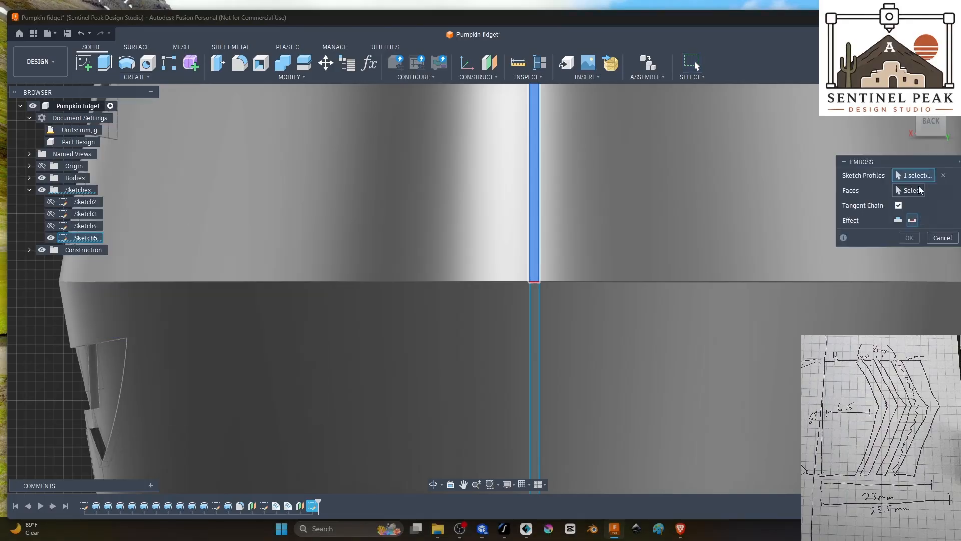
click(909, 190)
click(708, 200)
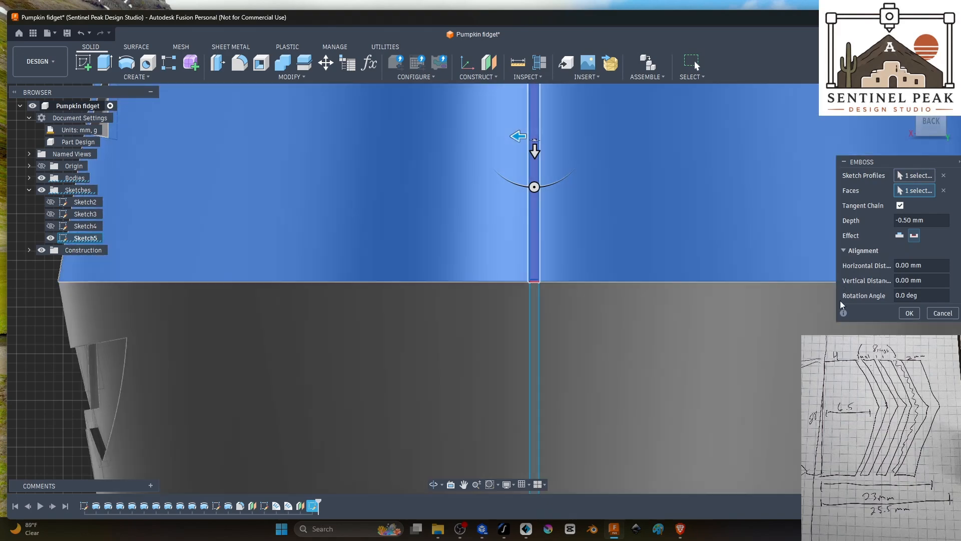
Step: Set the upper strip deboss's vertical distance to 1.00 mm so that it reaches the wall's middle edge
scroll(719, 386, down, 5)
shift+middle_drag(636, 361, 500, 354)
scroll(542, 386, up, 7)
scroll(463, 324, up, 3)
shift+middle_drag(464, 326, 457, 291)
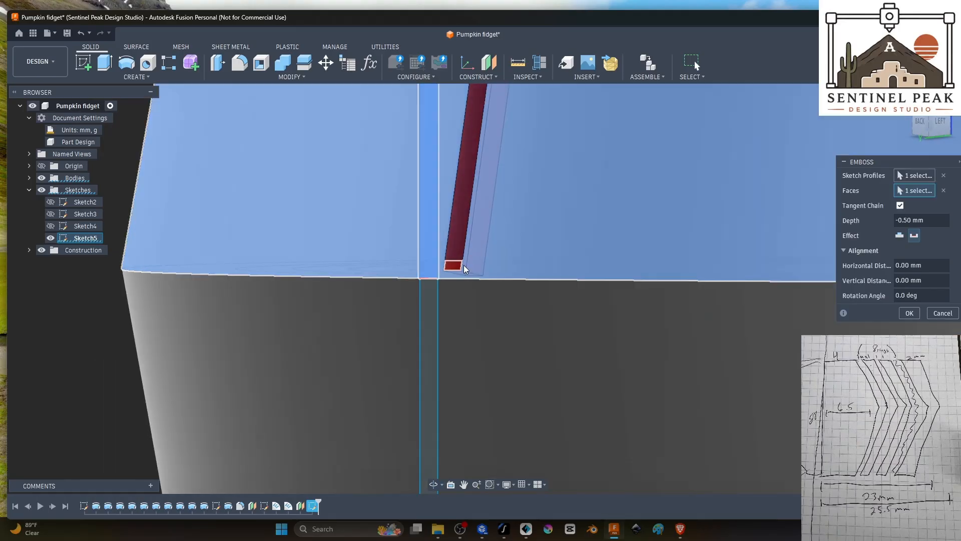
scroll(501, 304, down, 6)
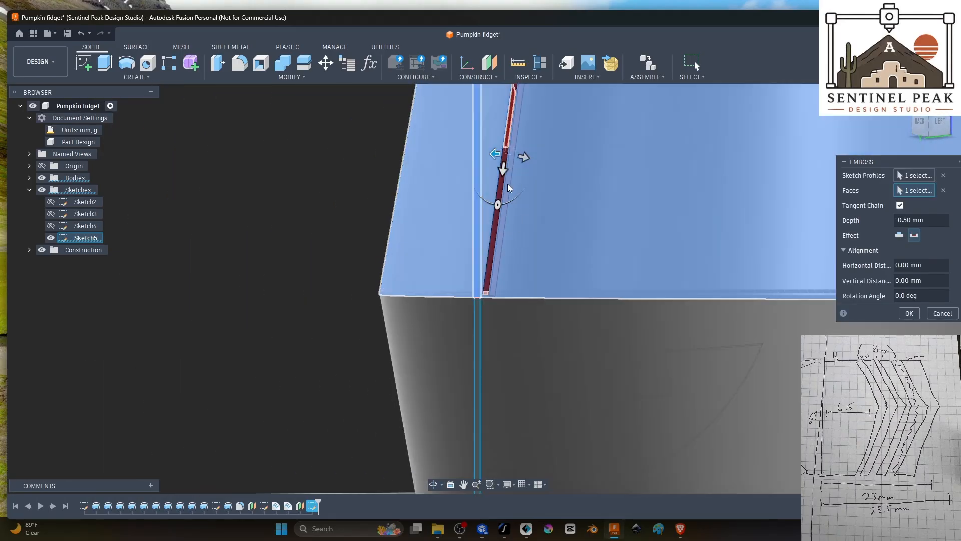
drag(503, 171, 502, 183)
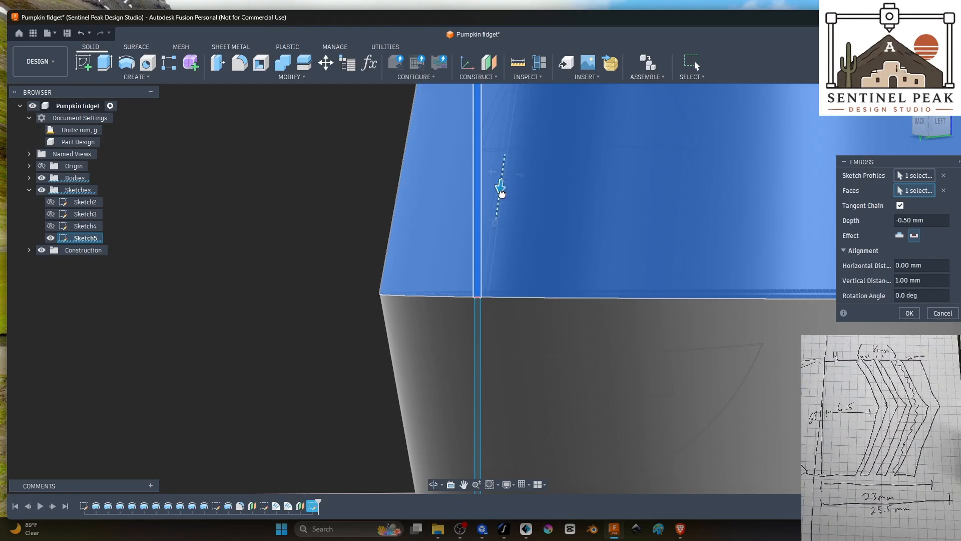
scroll(555, 333, down, 2)
scroll(503, 294, up, 6)
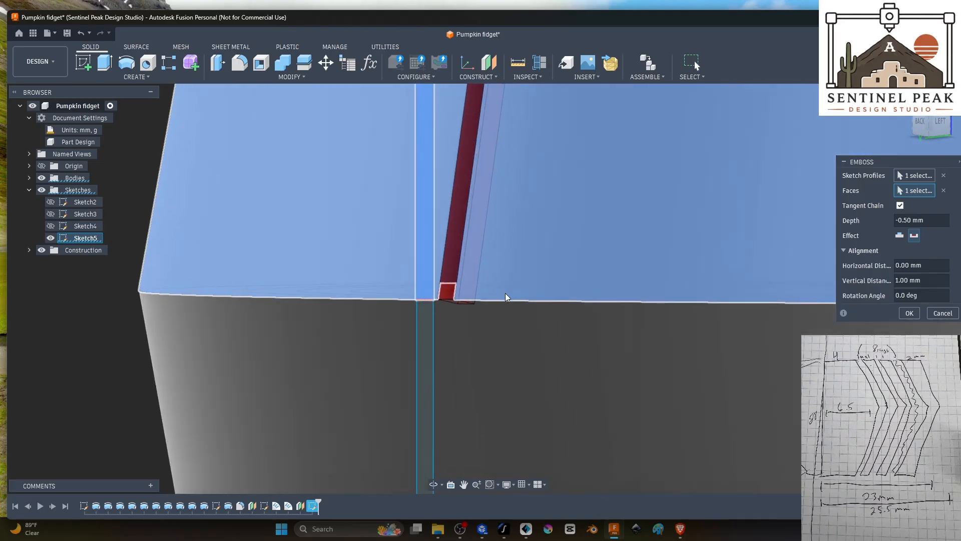
Step: Check the upper groove preview from the side and back, and apply the deboss
shift+middle_drag(506, 293, 514, 382)
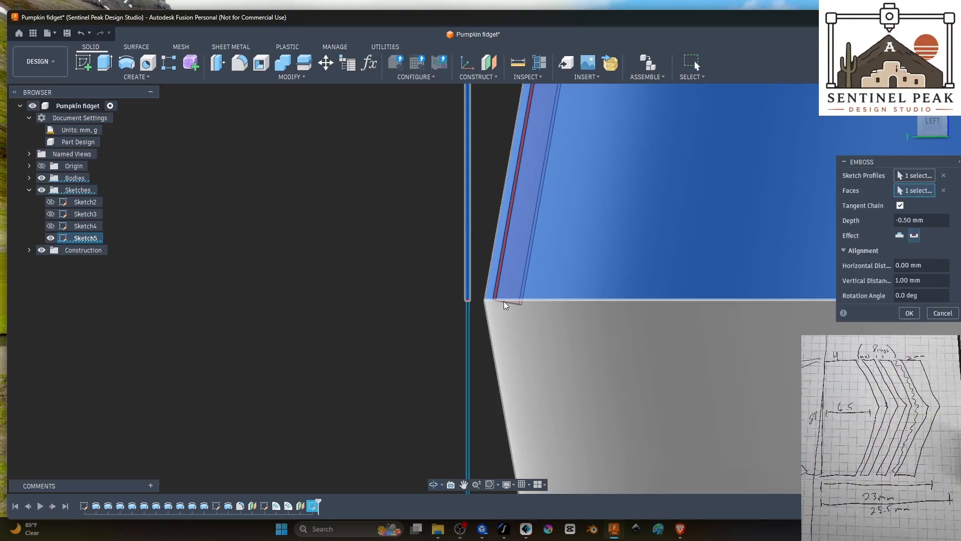
shift+middle_drag(504, 301, 759, 437)
scroll(533, 342, down, 5)
scroll(435, 385, down, 3)
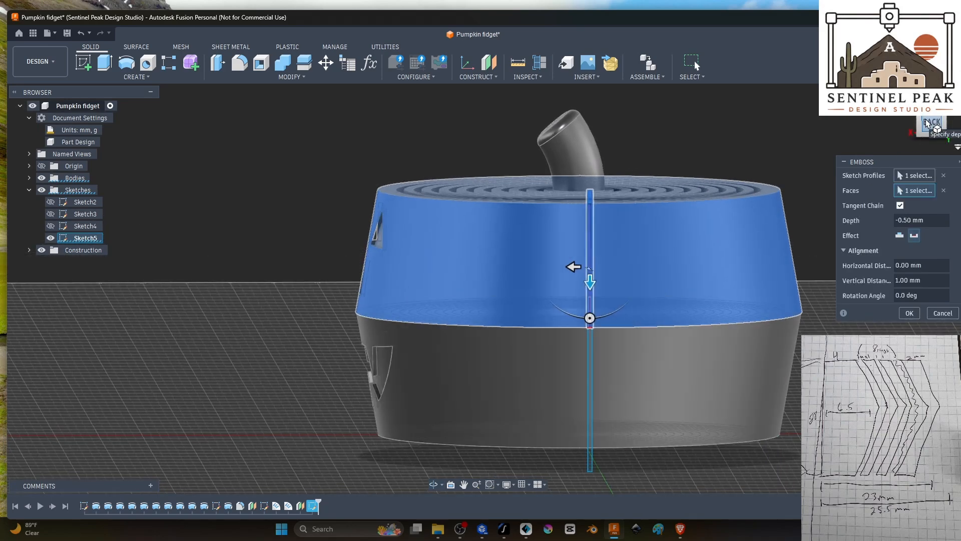
click(929, 122)
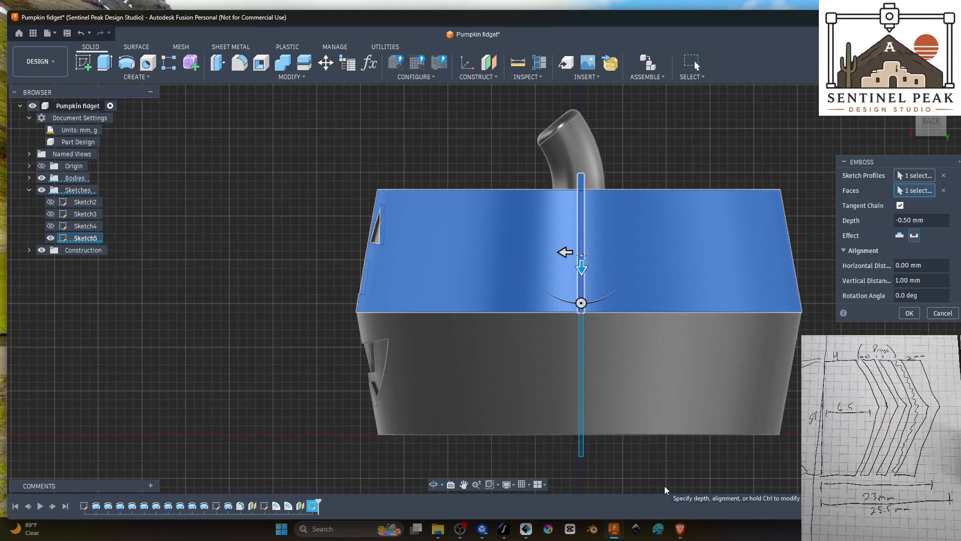
scroll(599, 443, up, 4)
scroll(601, 441, down, 4)
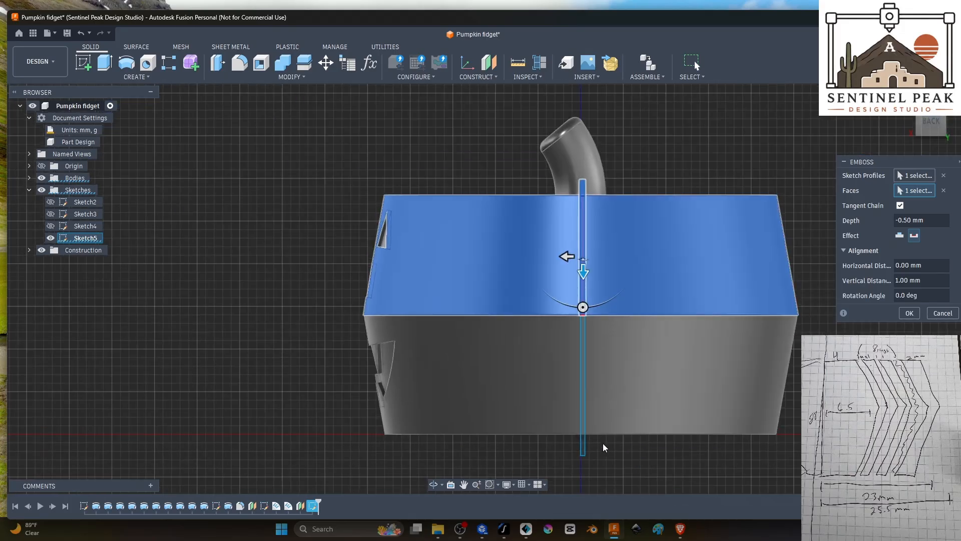
click(909, 313)
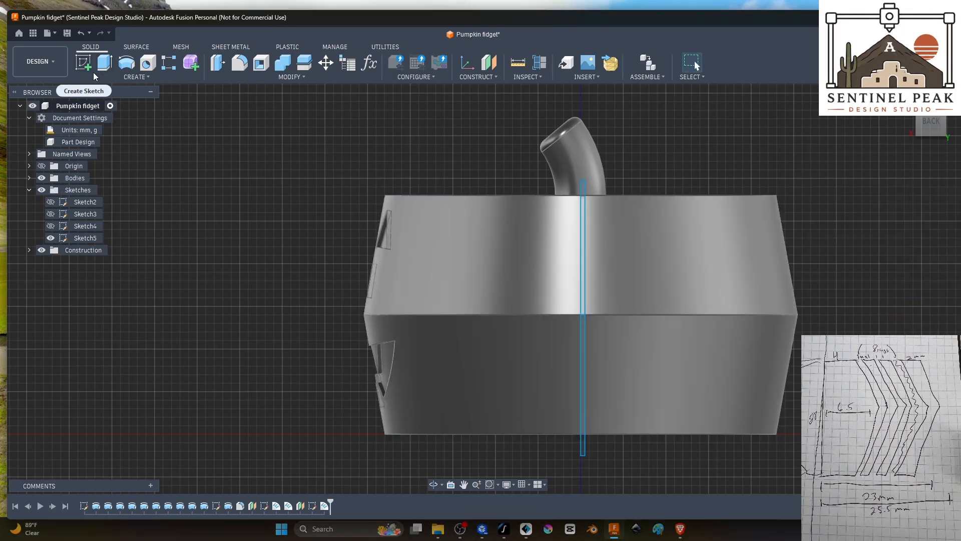
Step: Deboss the narrow strip's lower profile into the outer wall's lower face at a depth of -0.50 mm
click(99, 78)
click(123, 179)
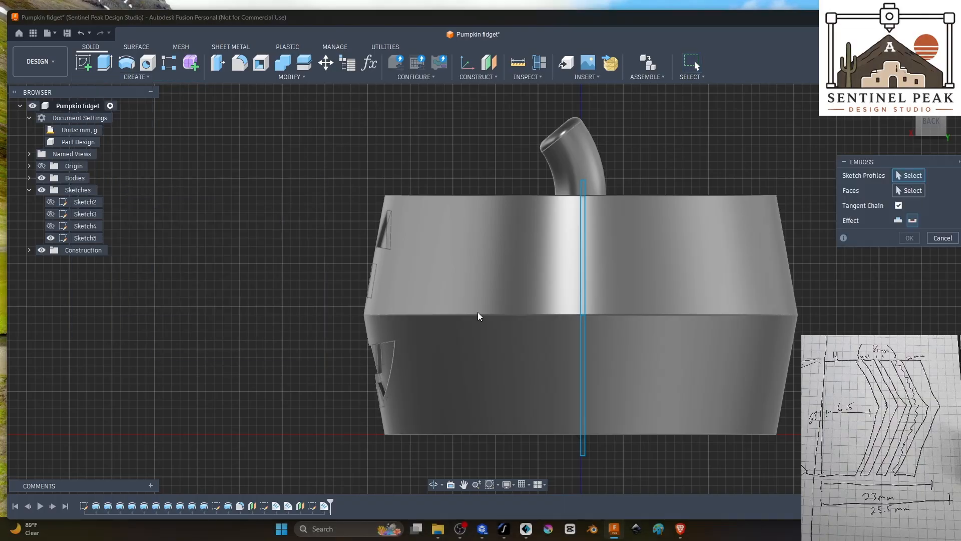
scroll(577, 380, up, 5)
click(585, 384)
mouse_move(584, 386)
shift+middle_down()
mouse_move(761, 340)
mouse_move(738, 351)
shift+middle_up()
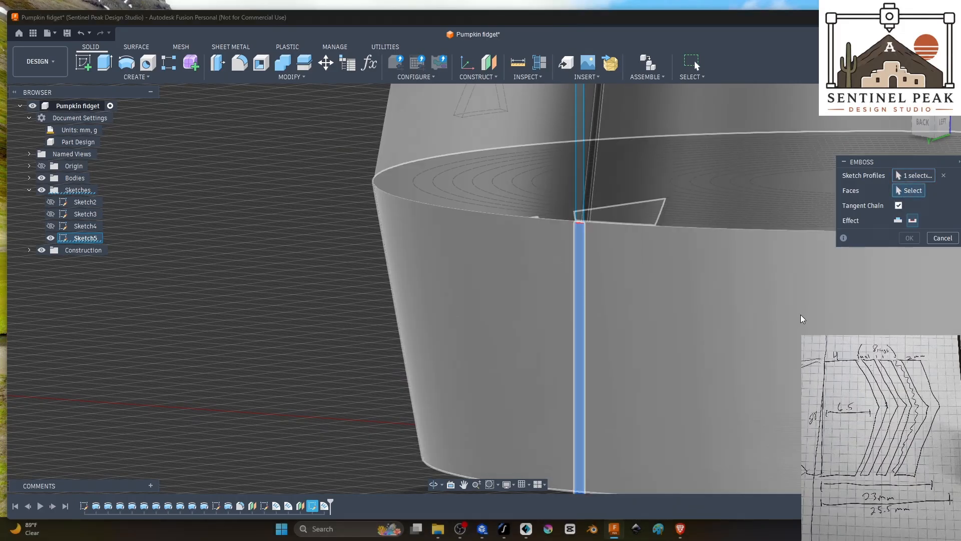
click(915, 300)
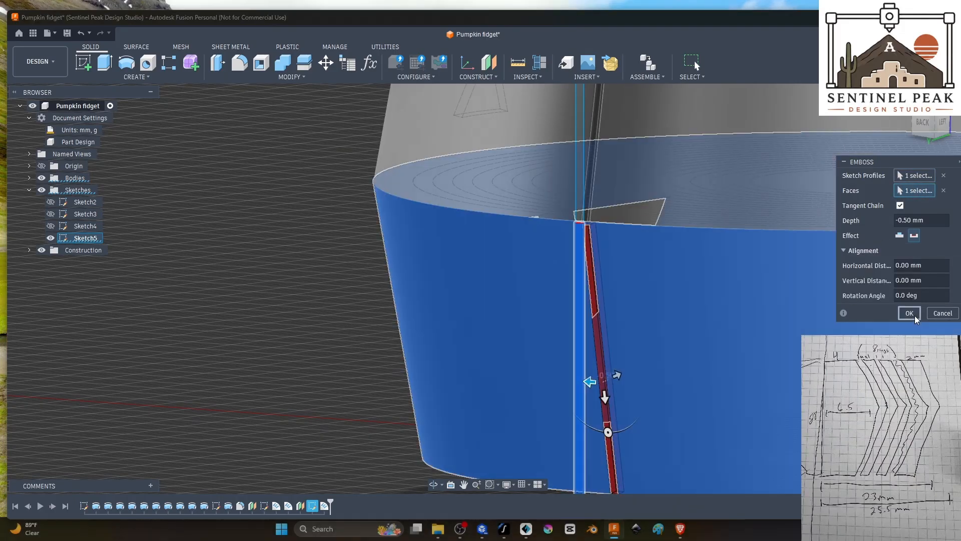
click(912, 314)
Step: Review the lower groove's emboss settings and examine where the upper and lower grooves meet at the outer wall's middle edge
scroll(302, 381, down, 3)
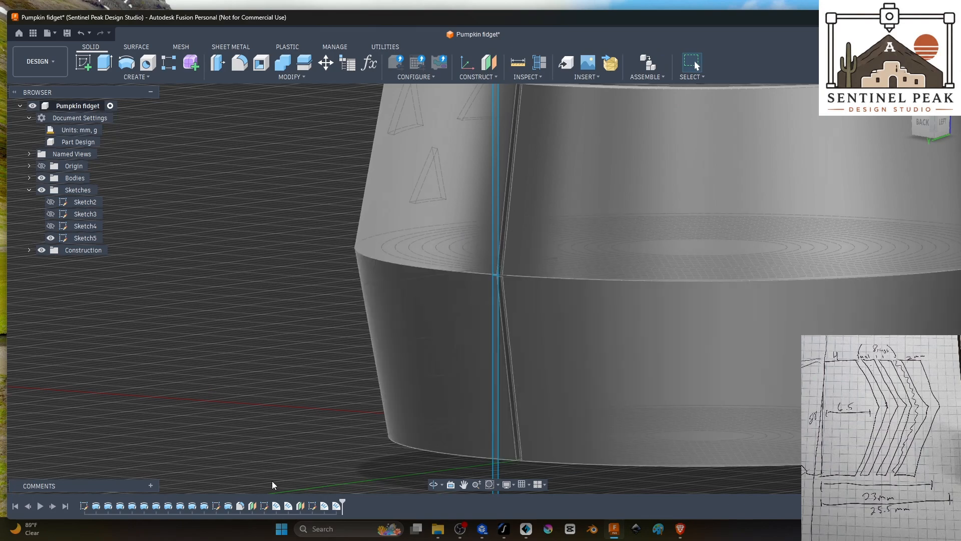
double_click(337, 506)
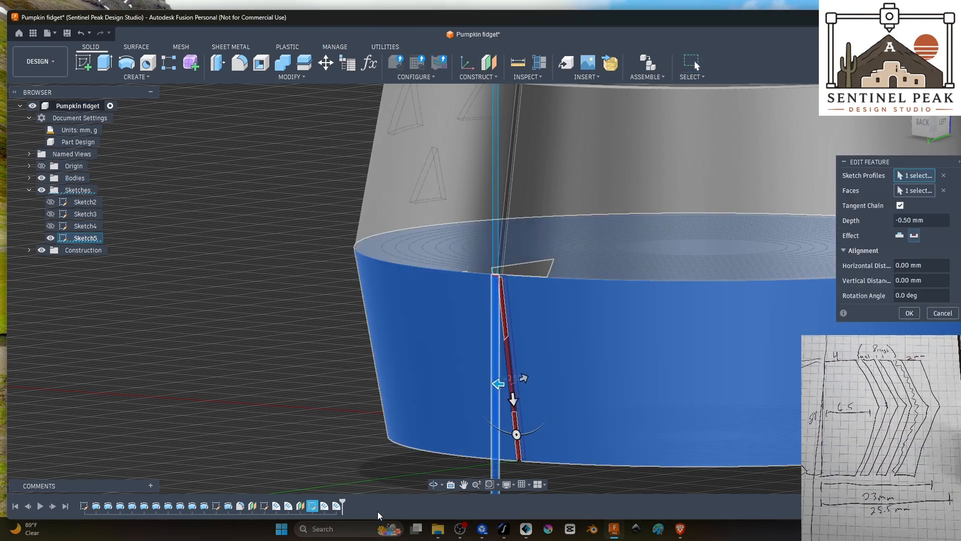
click(909, 313)
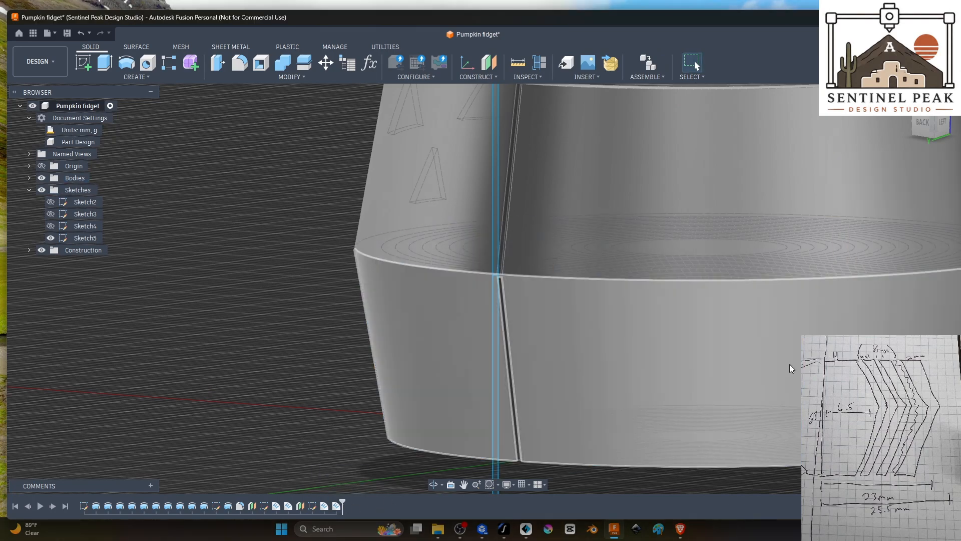
scroll(499, 311, up, 3)
shift+middle_drag(500, 311, 536, 356)
scroll(536, 356, down, 10)
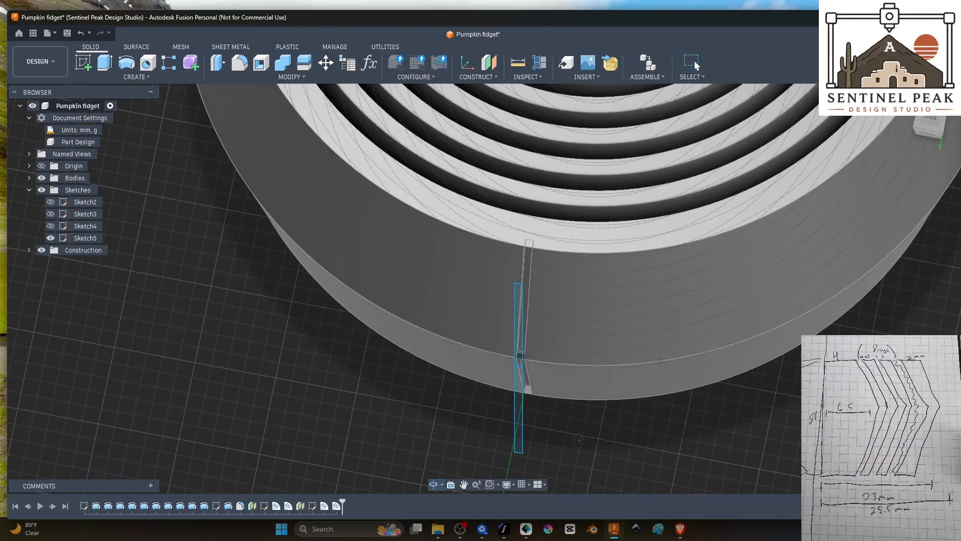
shift+middle_drag(578, 436, 571, 424)
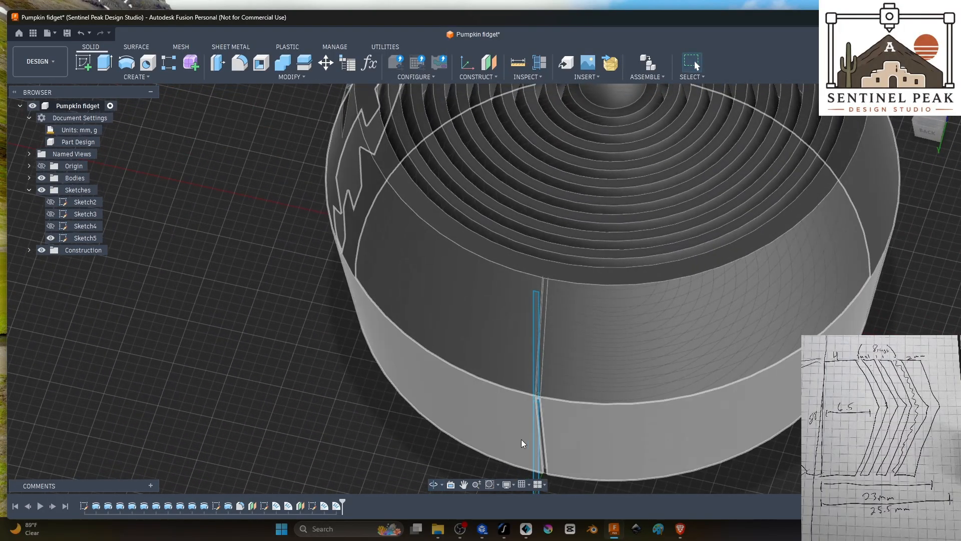
Step: Edit the lower groove's deboss, set its vertical distance to -1.00 mm and apply it after checking the lower end
double_click(337, 507)
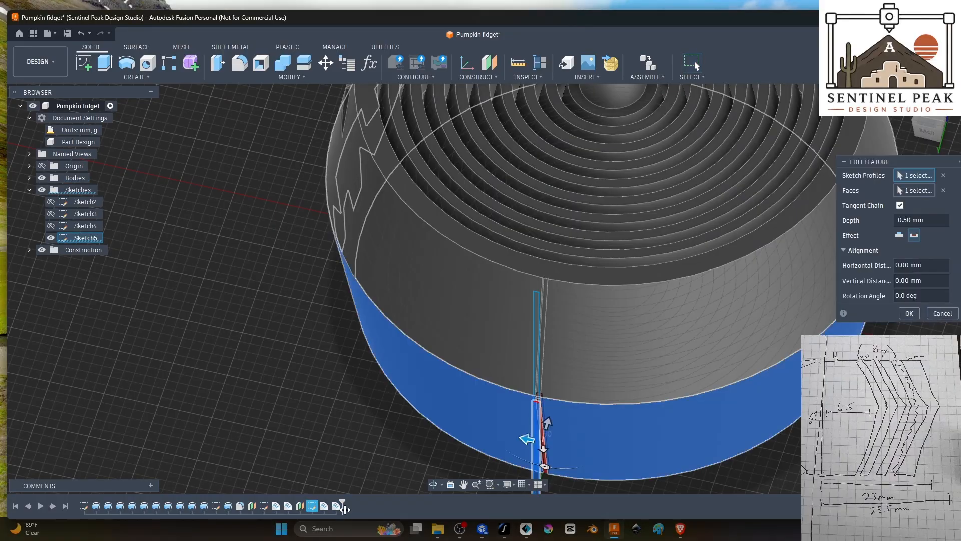
shift+middle_drag(723, 472, 721, 413)
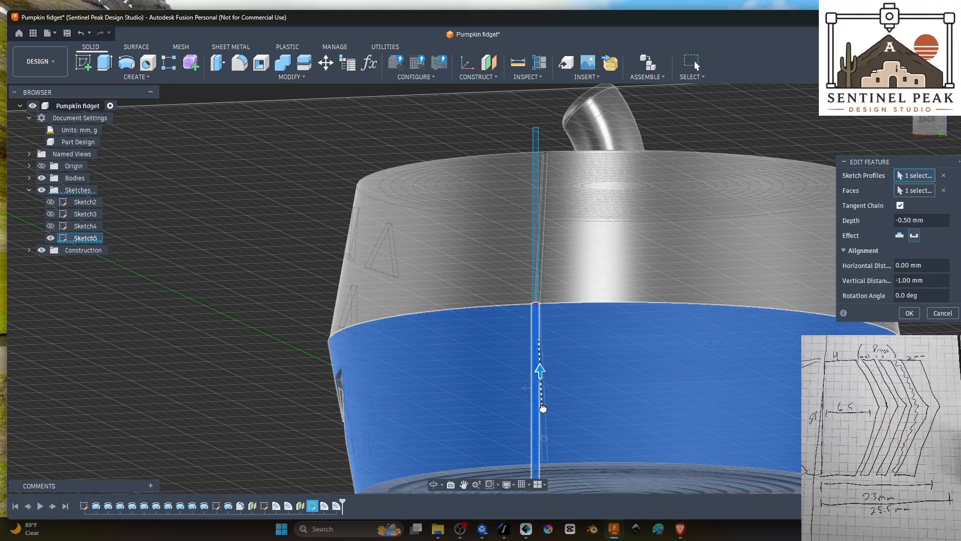
drag(543, 404, 543, 440)
scroll(527, 485, up, 3)
shift+middle_drag(526, 485, 604, 423)
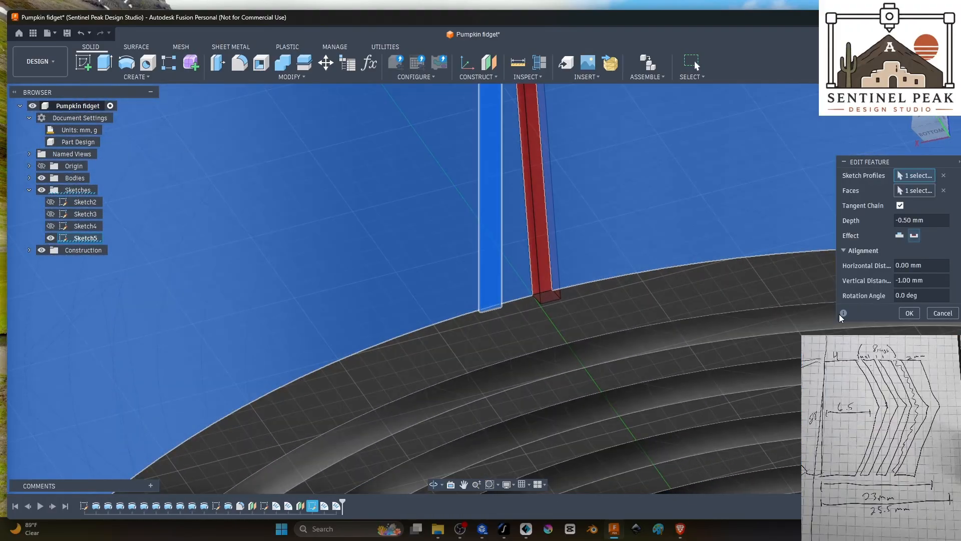
click(909, 314)
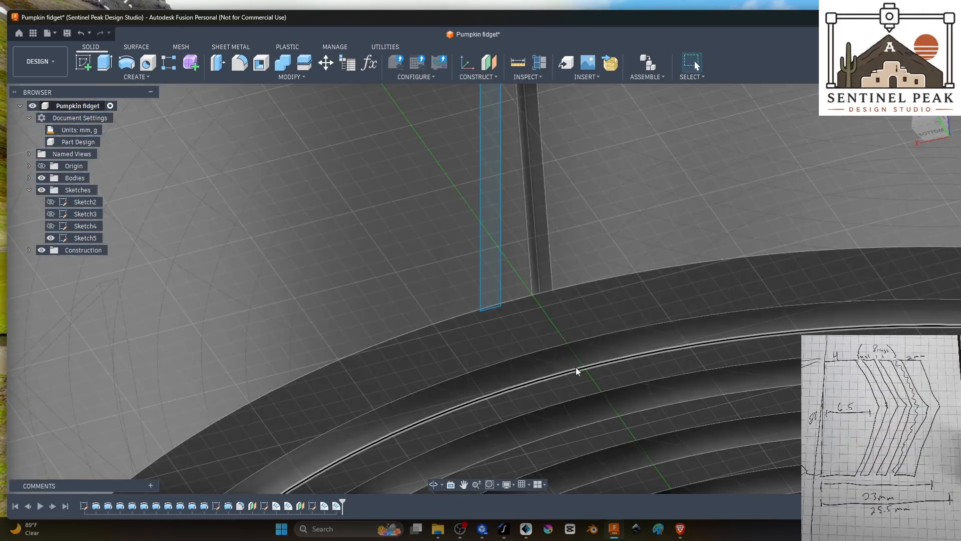
Step: Reopen the lower groove's deboss, set its vertical distance to -0.50 mm and apply the change
scroll(577, 374, down, 3)
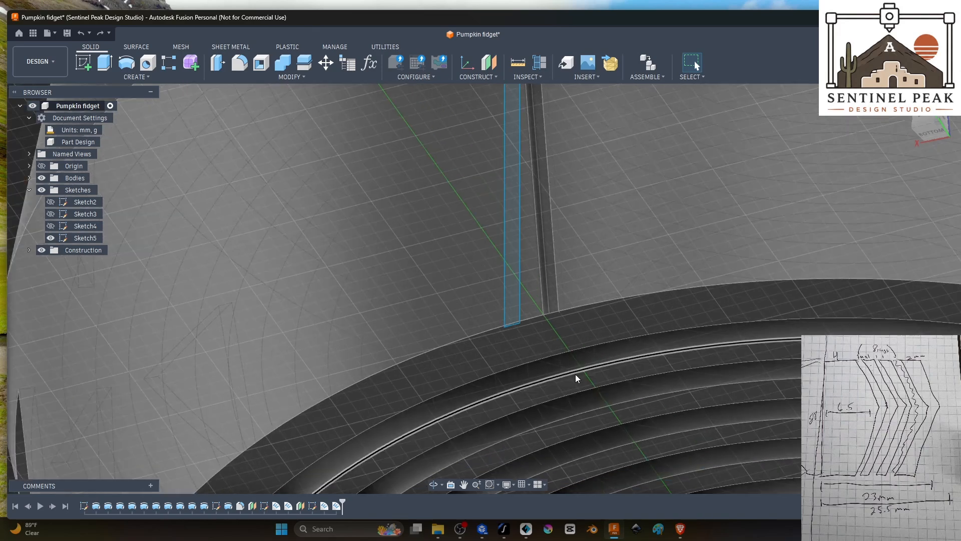
double_click(336, 507)
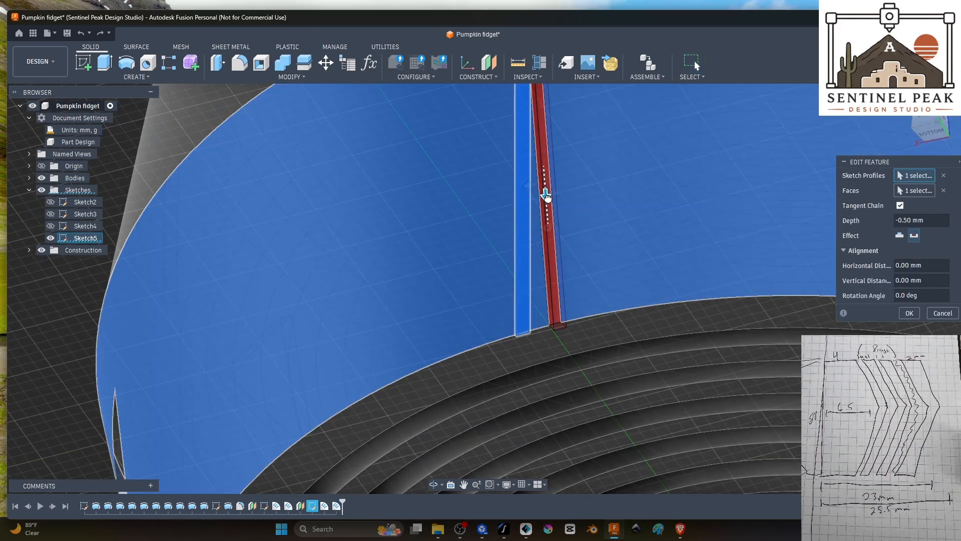
drag(547, 201, 547, 209)
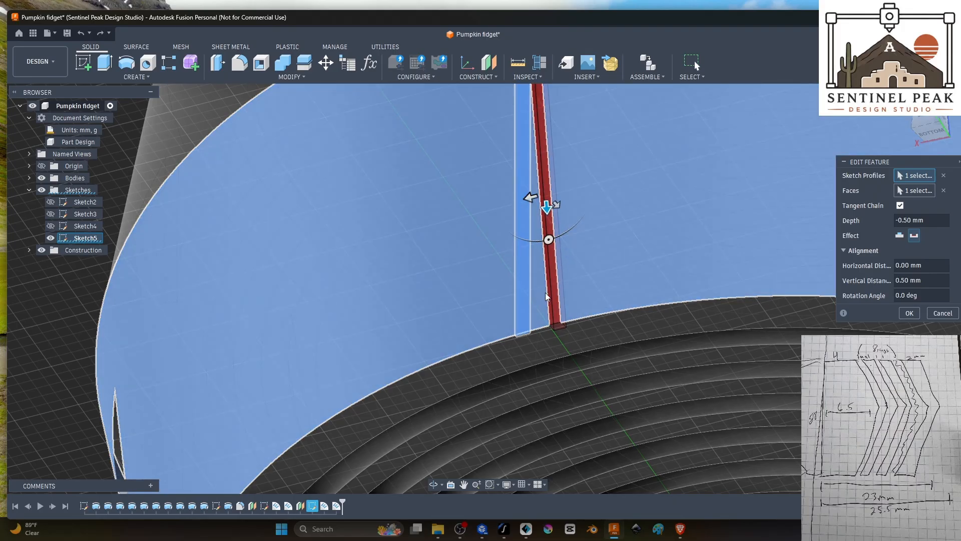
middle_drag(597, 159, 625, 308)
drag(578, 373, 575, 341)
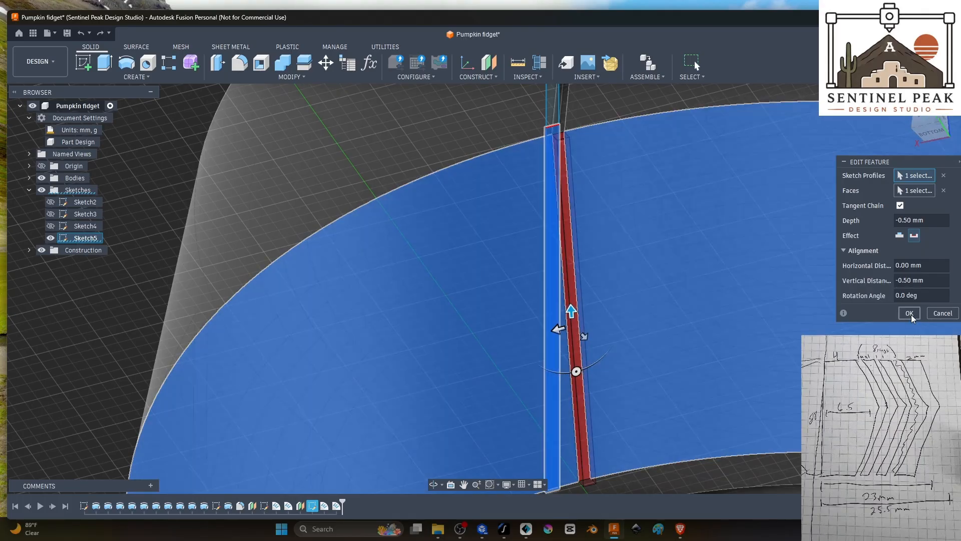
click(909, 313)
Step: Hide Sketch5 and check the finished upper and lower grooves on the back of the outer wall
shift+middle_drag(707, 296, 765, 317)
scroll(765, 318, down, 4)
shift+middle_drag(819, 346, 738, 335)
click(49, 238)
scroll(252, 305, down, 3)
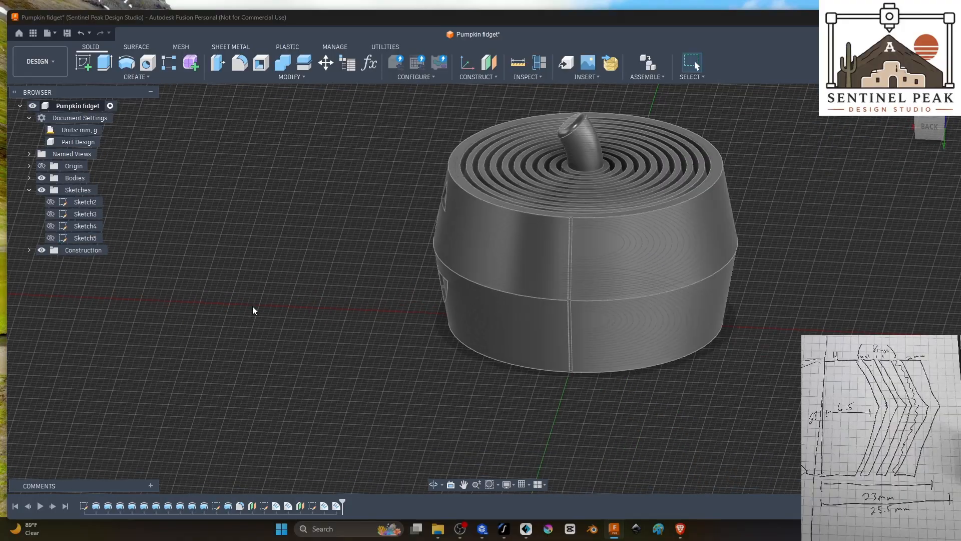
shift+middle_drag(729, 407, 703, 395)
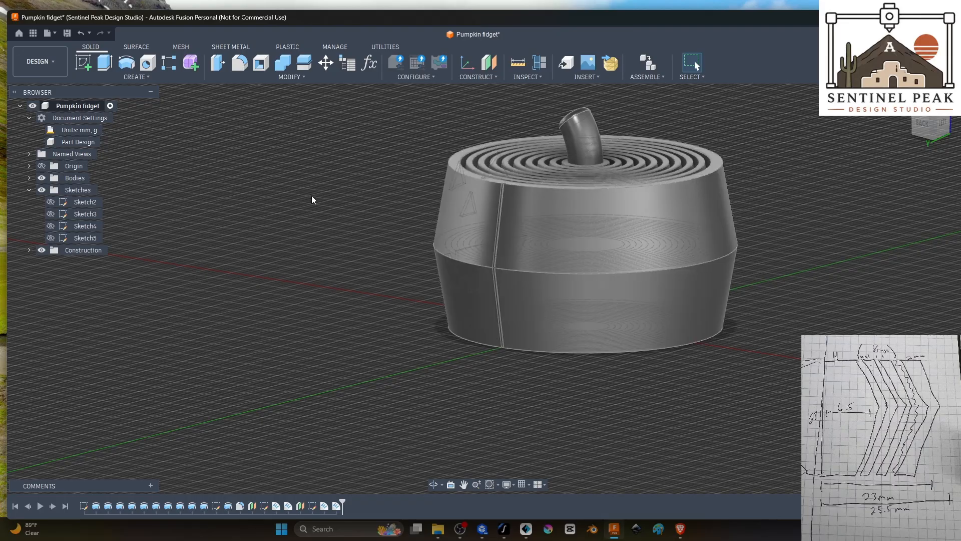
shift+middle_drag(311, 195, 358, 243)
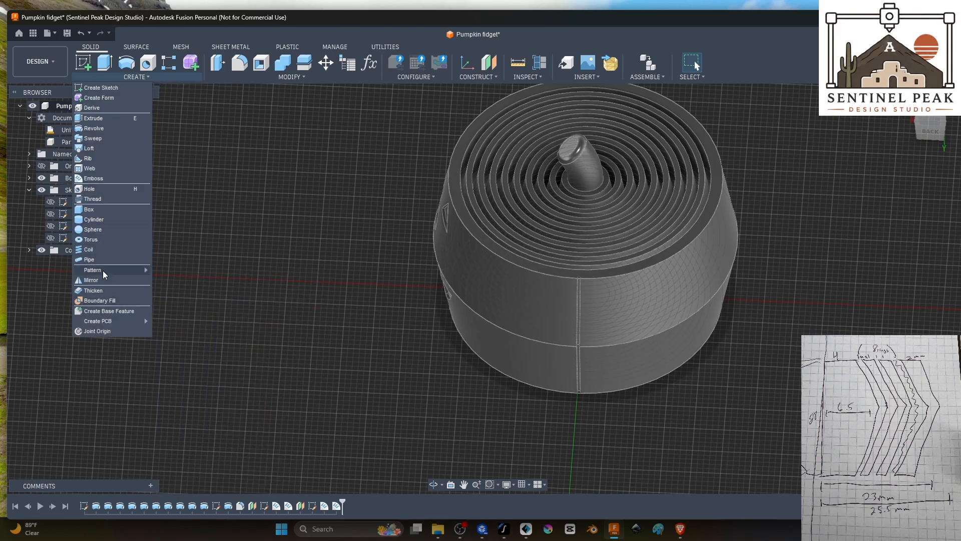
Step: Start a circular pattern of features, show Sketch2 and use its vertical centre line as the pattern axis
click(167, 67)
click(894, 175)
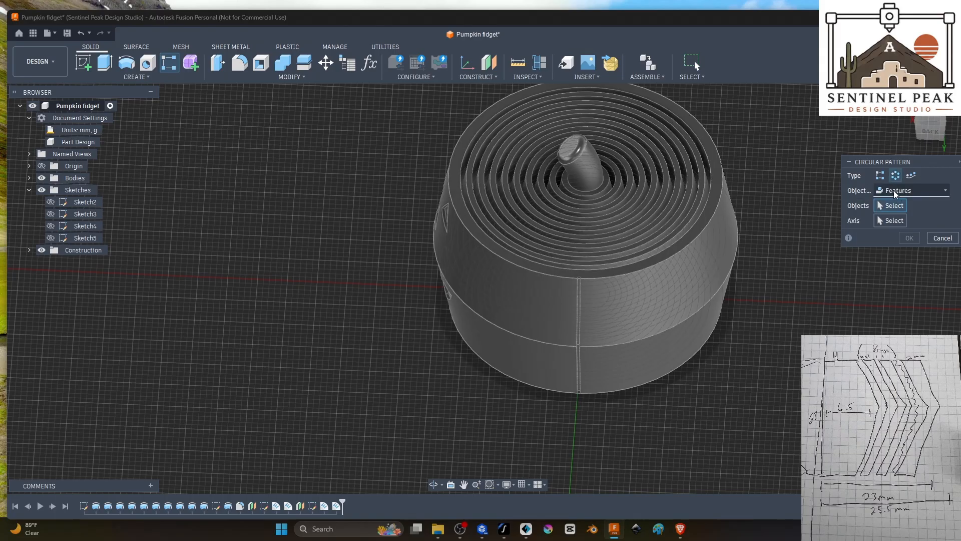
click(894, 191)
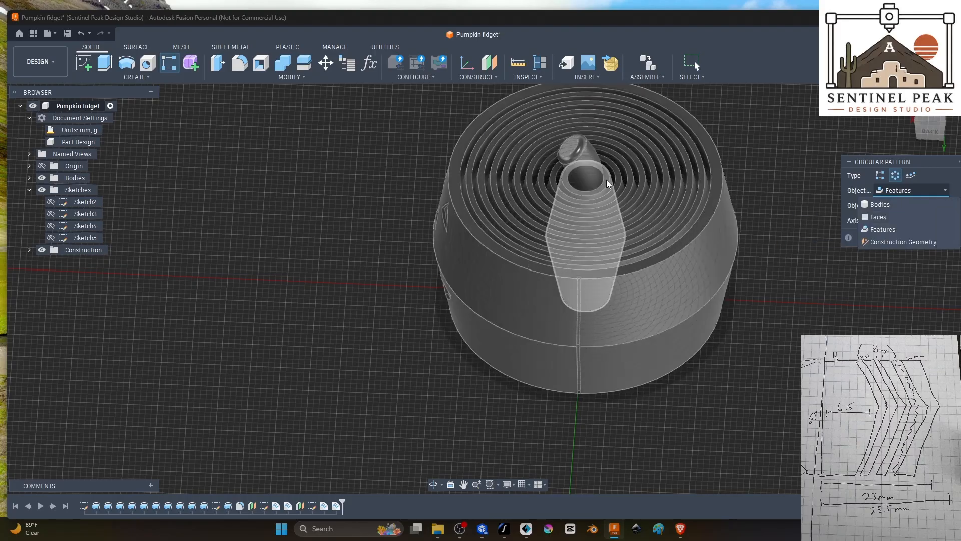
click(882, 191)
click(890, 189)
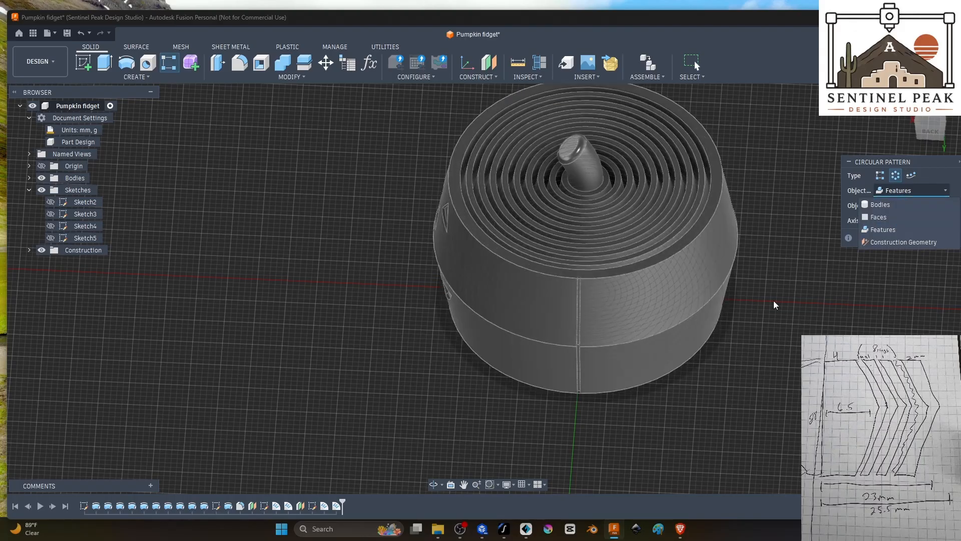
click(881, 229)
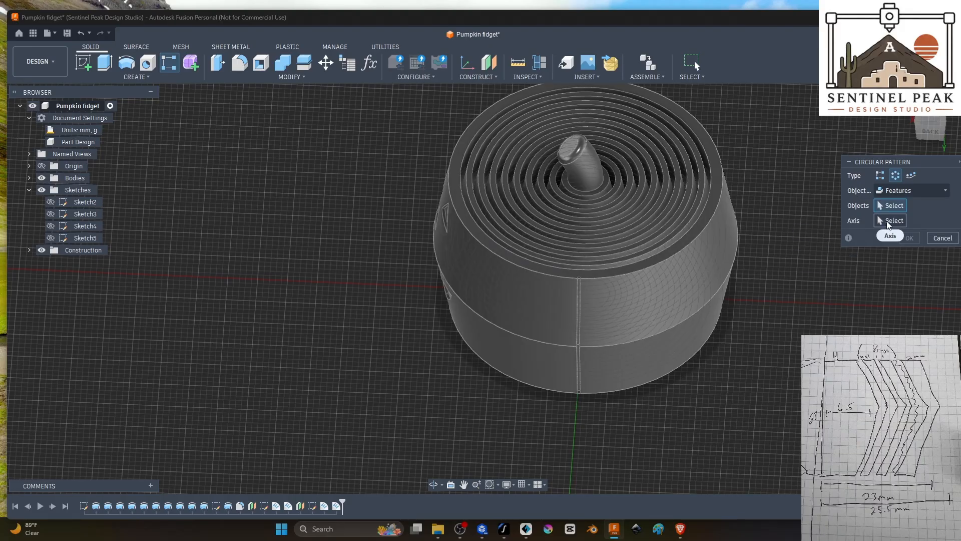
click(889, 223)
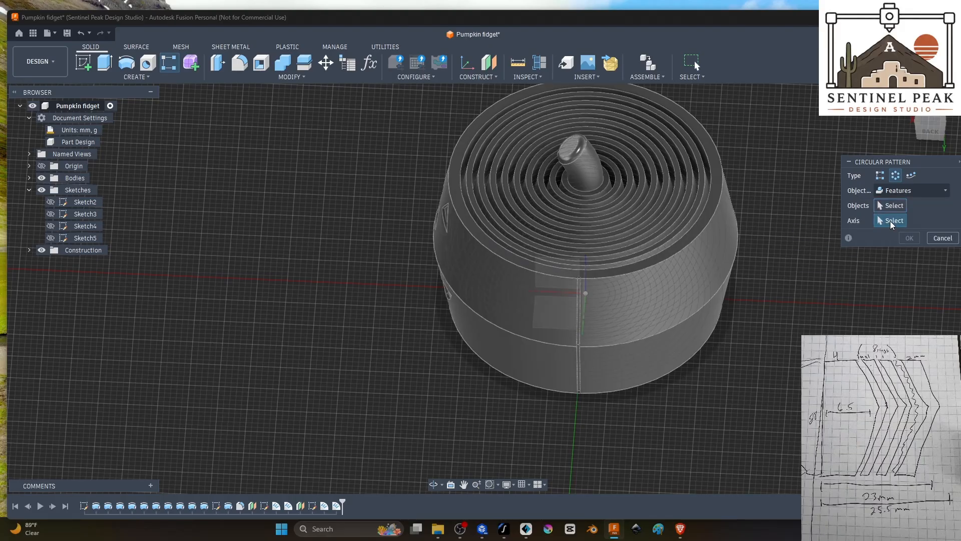
shift+middle_drag(576, 358, 568, 300)
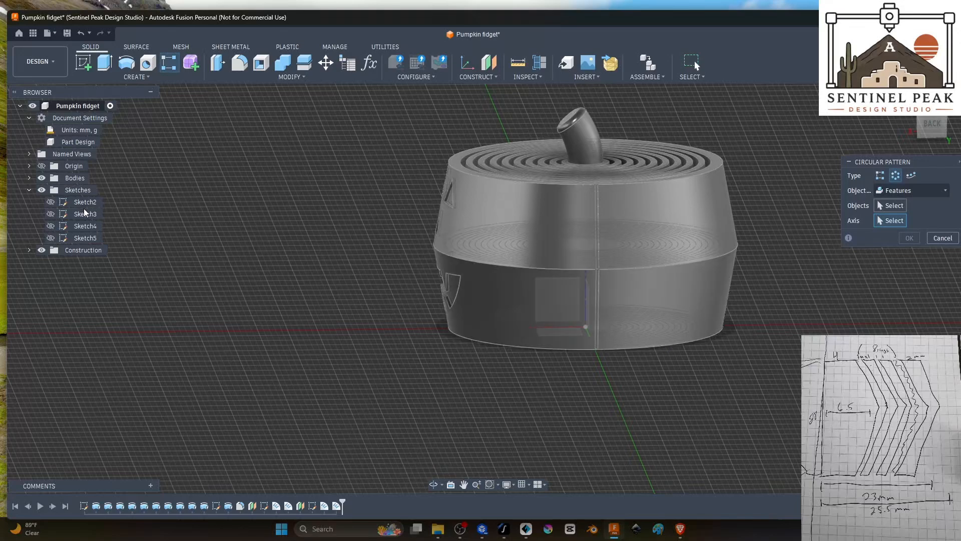
click(51, 202)
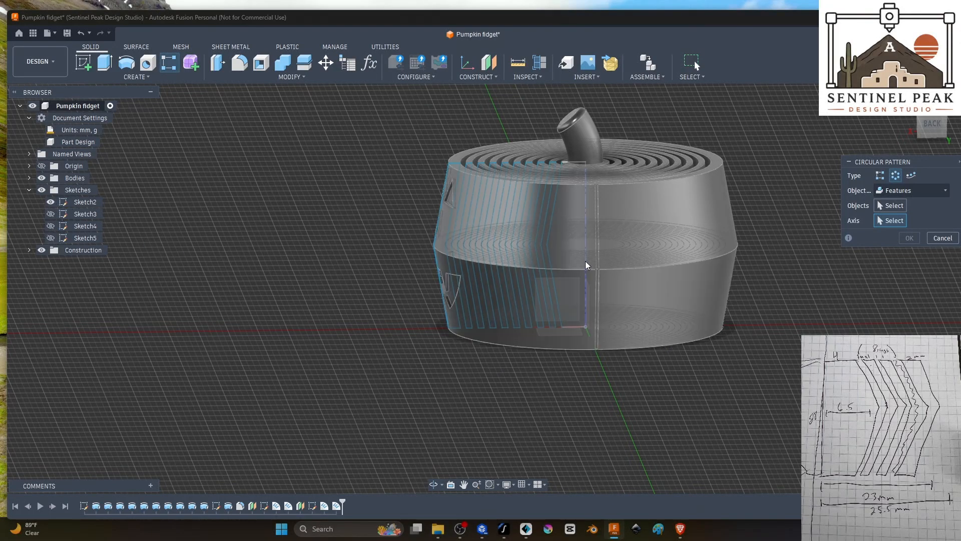
click(585, 245)
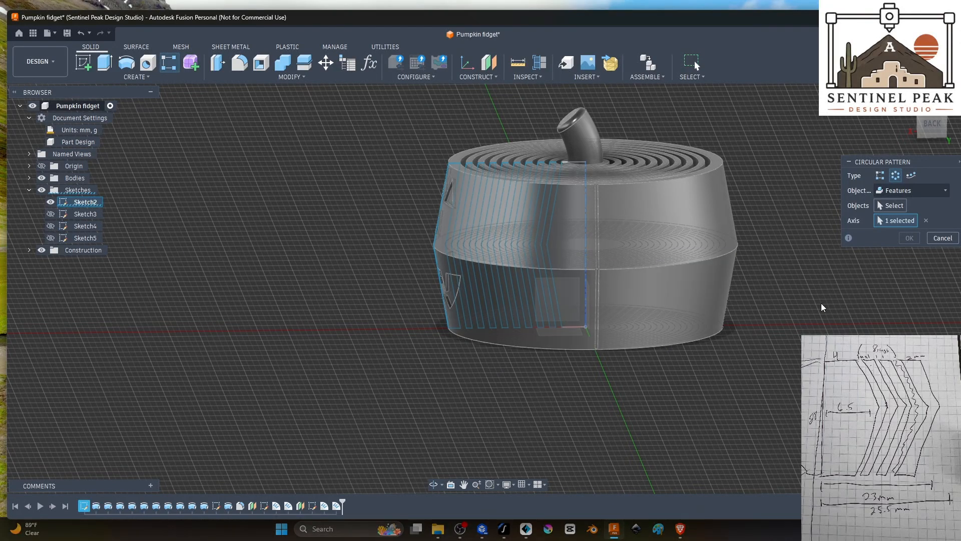
Step: Choose the upper and lower groove deboss features as the objects of the circular pattern
click(892, 207)
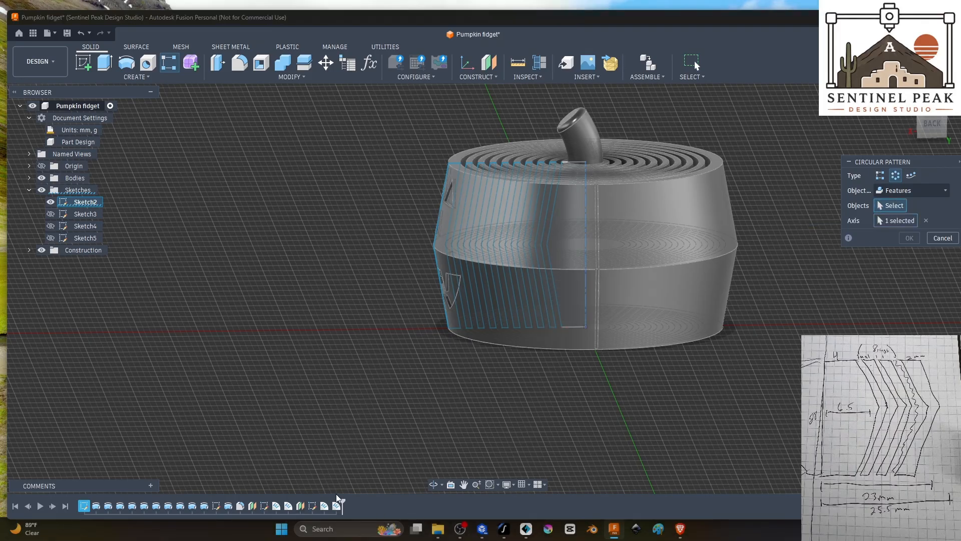
click(325, 506)
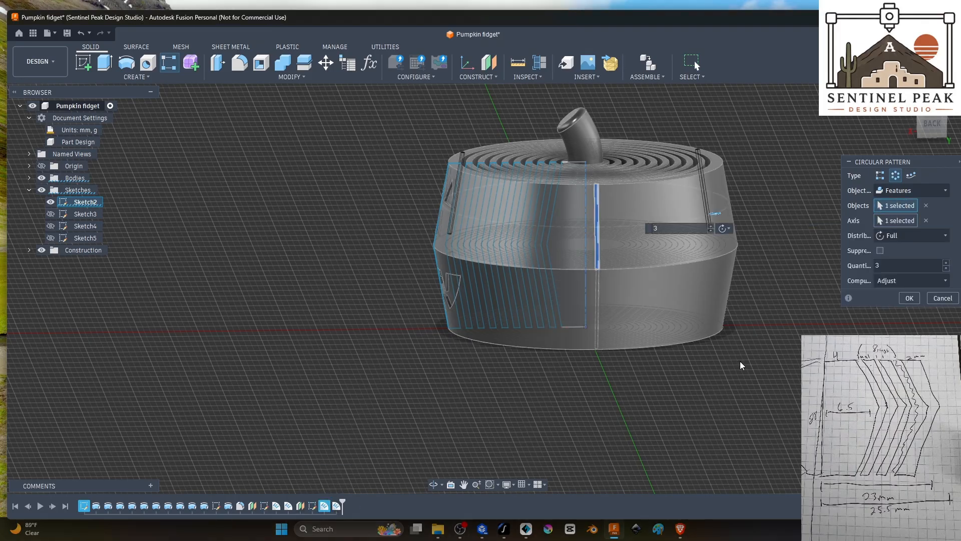
click(336, 505)
shift+middle_drag(741, 338, 720, 356)
shift+middle_drag(700, 234, 719, 249)
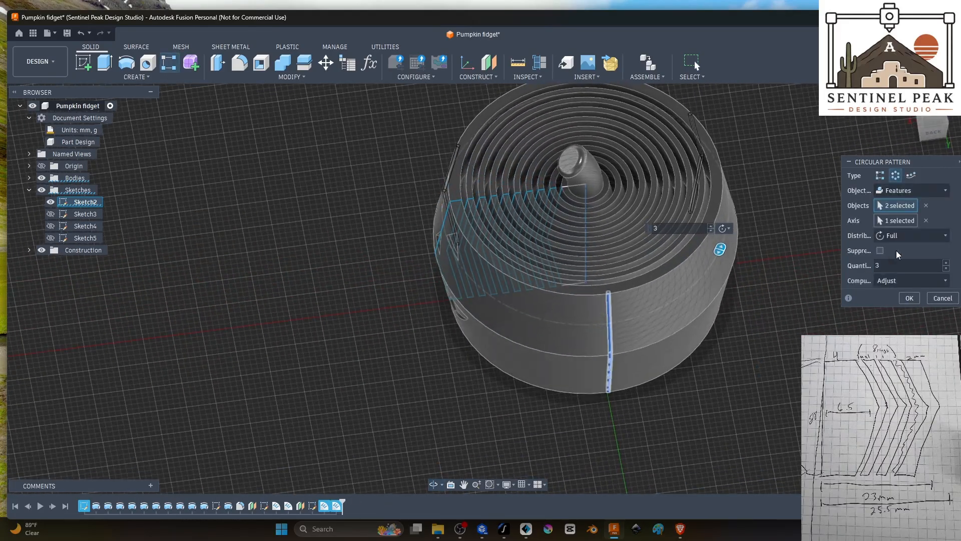
Step: Set the circular pattern's distribution to Partial with a quantity of 18 and an angle of 230.0 deg
click(907, 234)
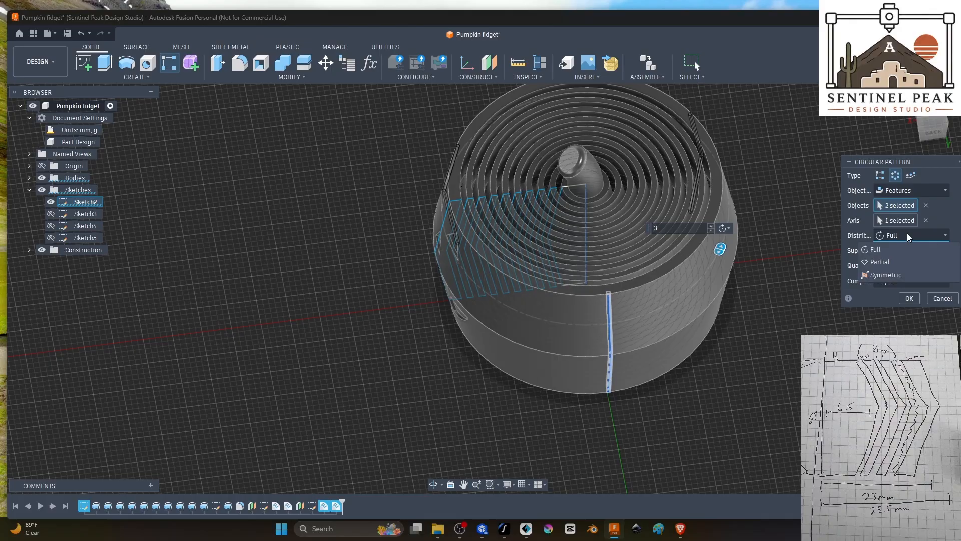
click(890, 262)
drag(719, 249, 632, 346)
drag(530, 128, 448, 182)
shift+middle_drag(420, 271, 519, 313)
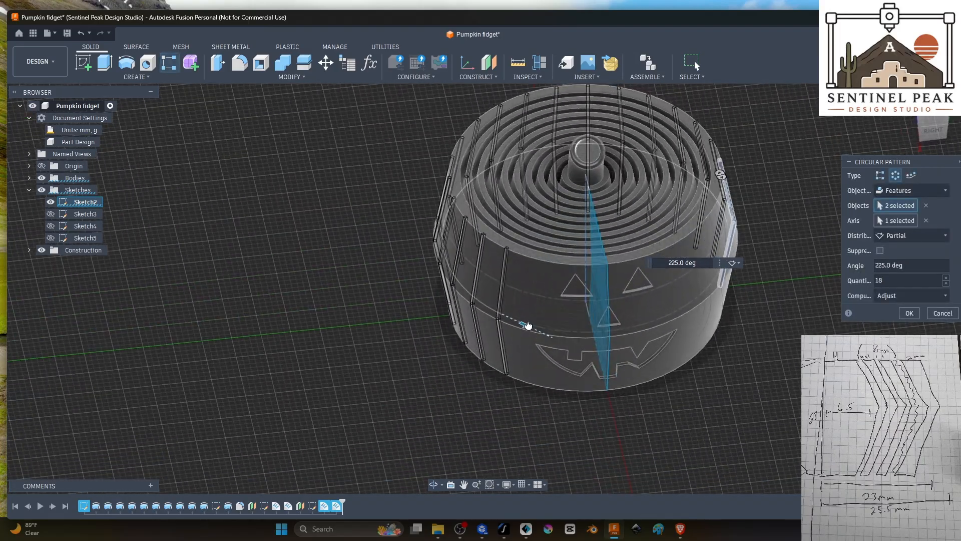
drag(526, 326, 534, 328)
shift+middle_drag(536, 328, 702, 318)
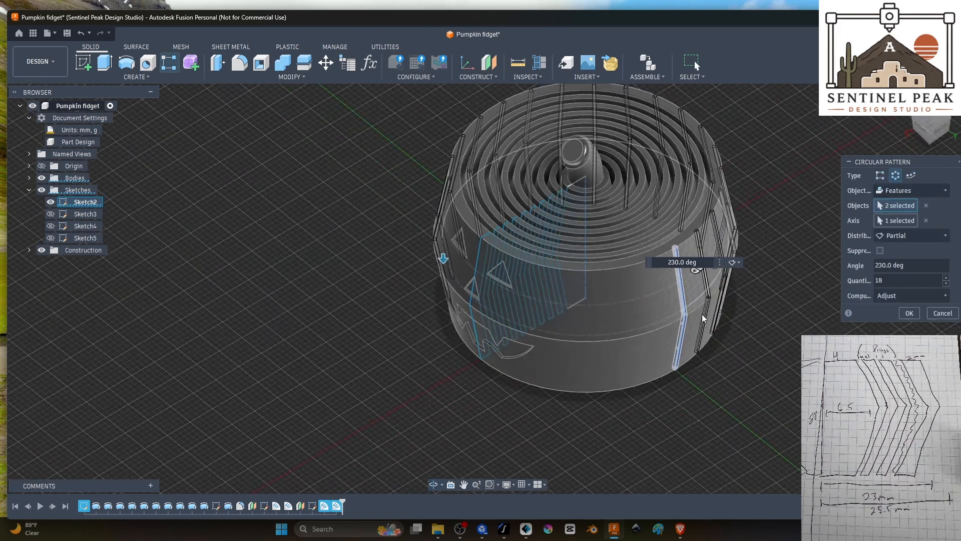
Step: Try groove quantities of 16 and 21 in the circular pattern and check the spacing around the face
click(946, 283)
click(946, 283)
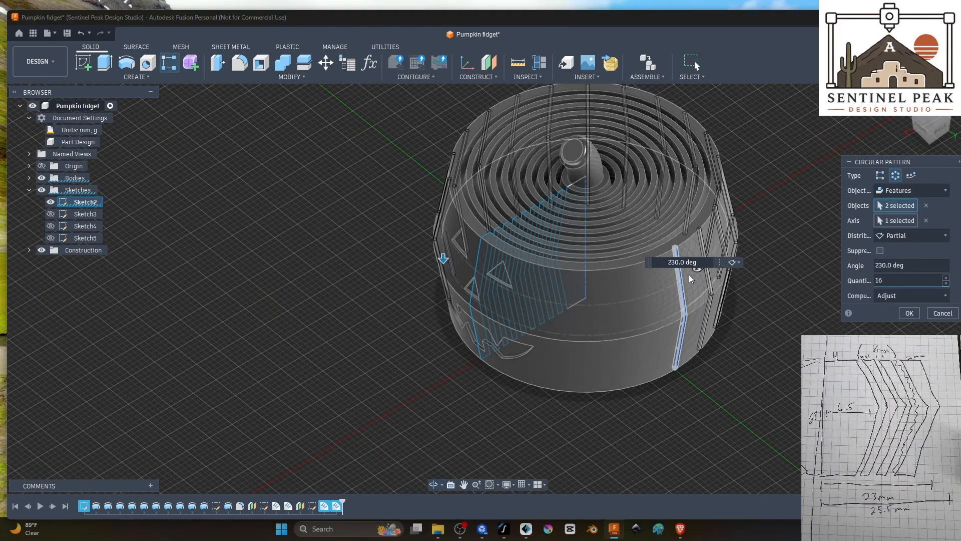
drag(696, 269, 662, 301)
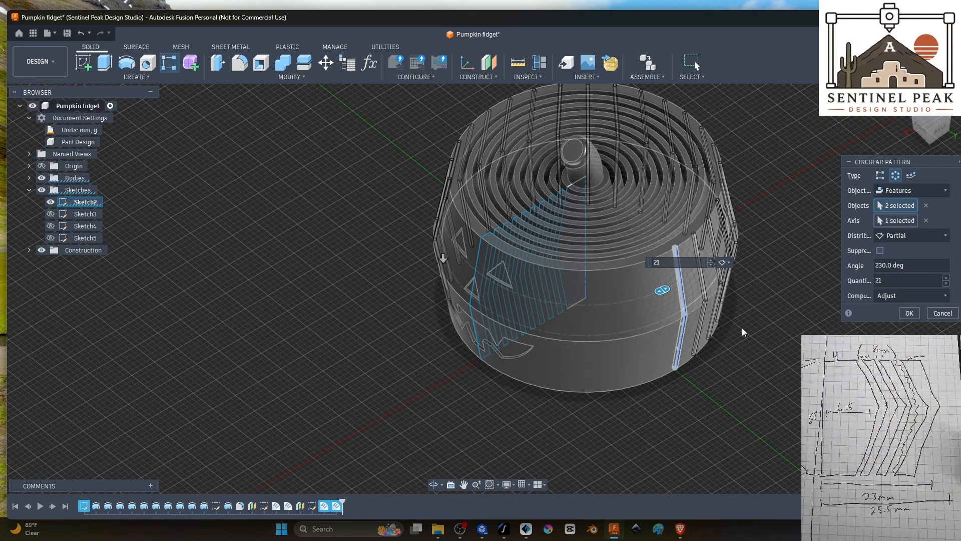
shift+middle_drag(742, 327, 804, 323)
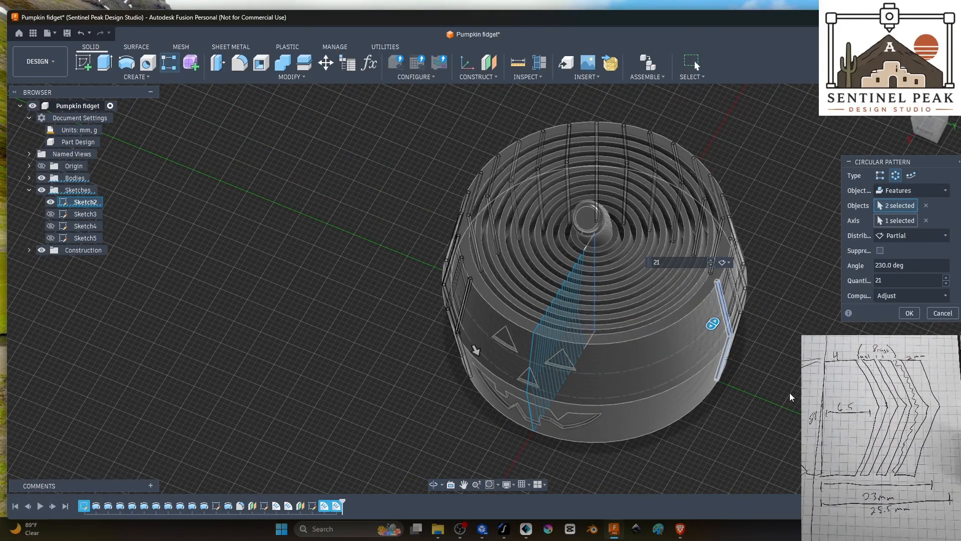
shift+middle_drag(789, 392, 844, 368)
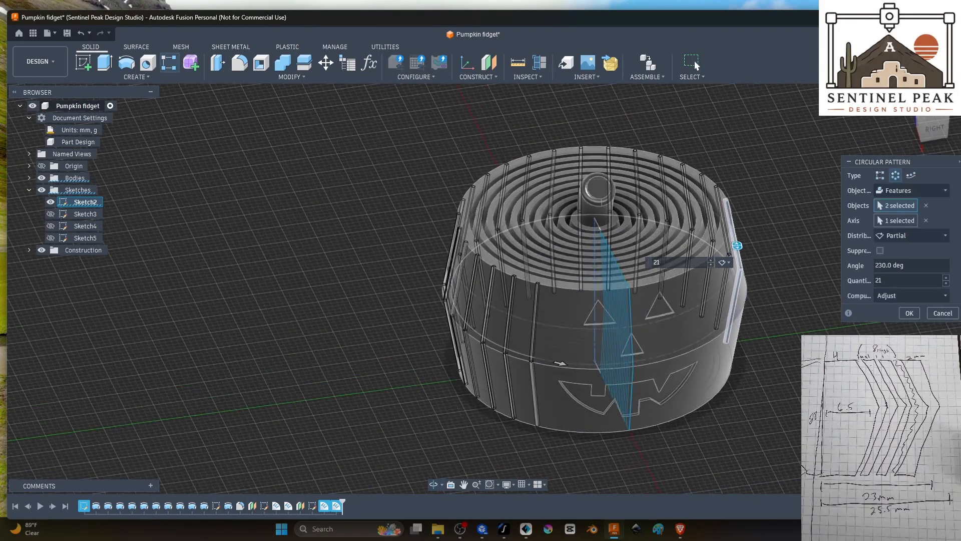
Step: Reduce the circular pattern's quantity to 8 grooves
click(947, 283)
click(947, 284)
click(947, 283)
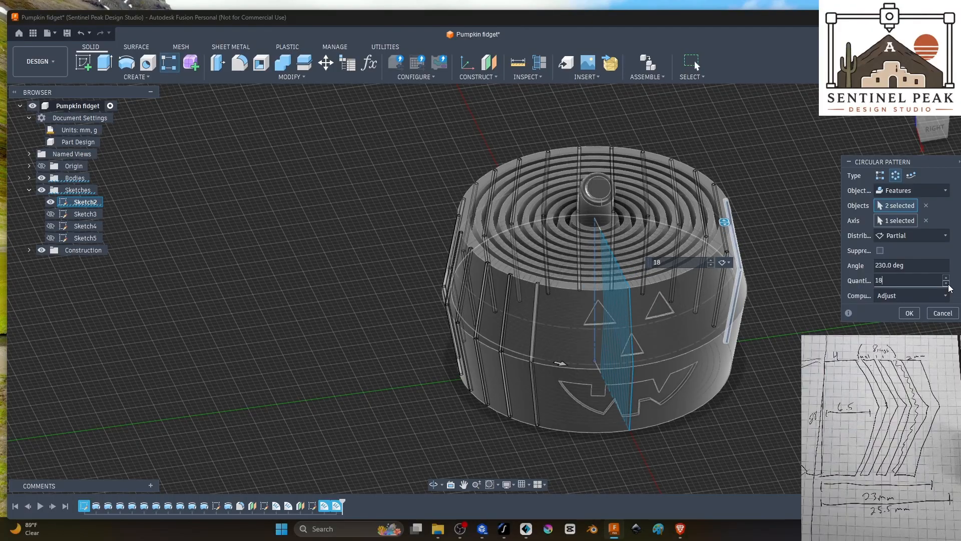
click(946, 284)
click(946, 284)
click(946, 284)
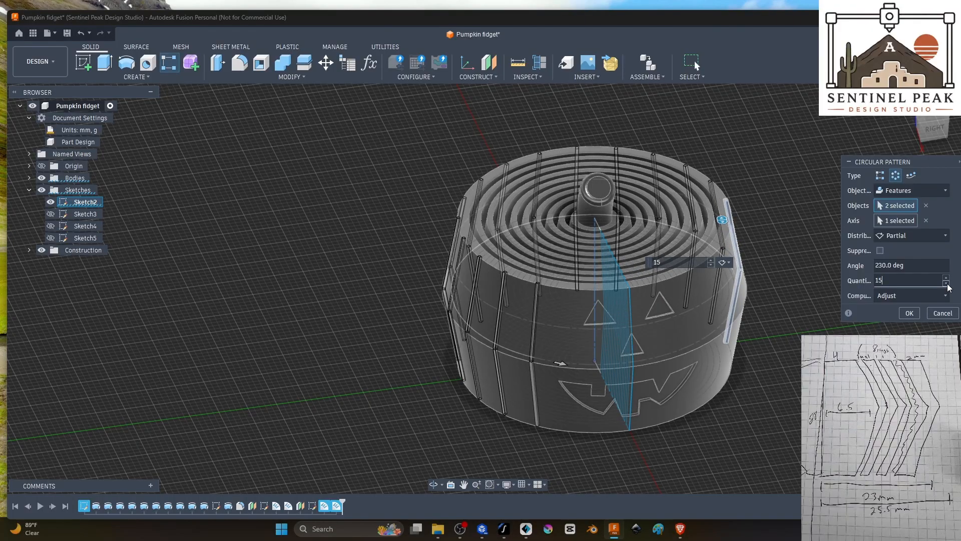
click(947, 284)
click(946, 283)
click(946, 284)
click(947, 284)
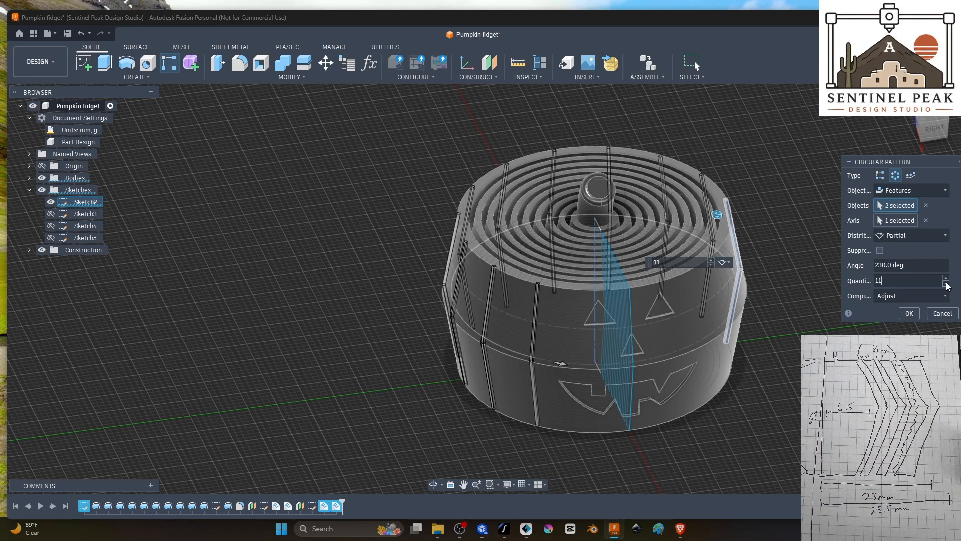
click(946, 283)
click(946, 283)
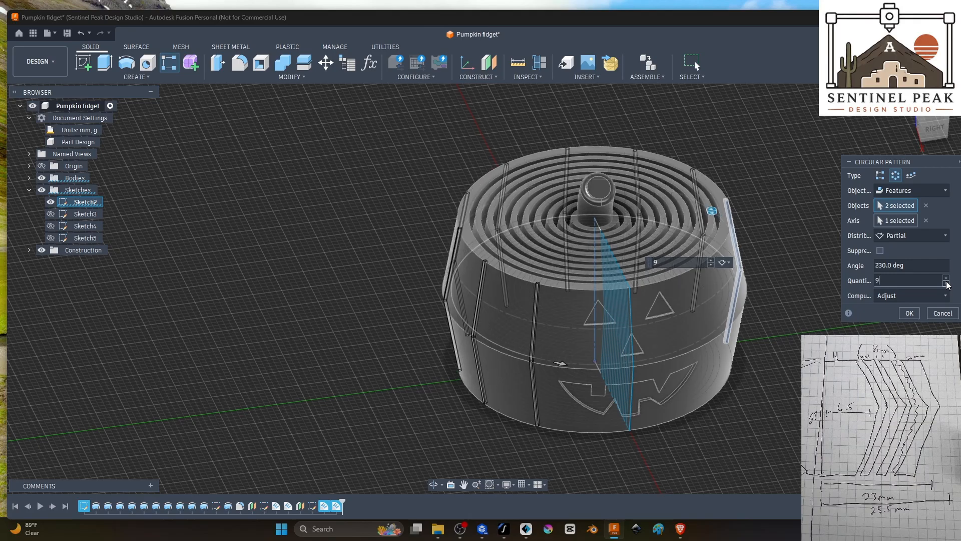
click(947, 284)
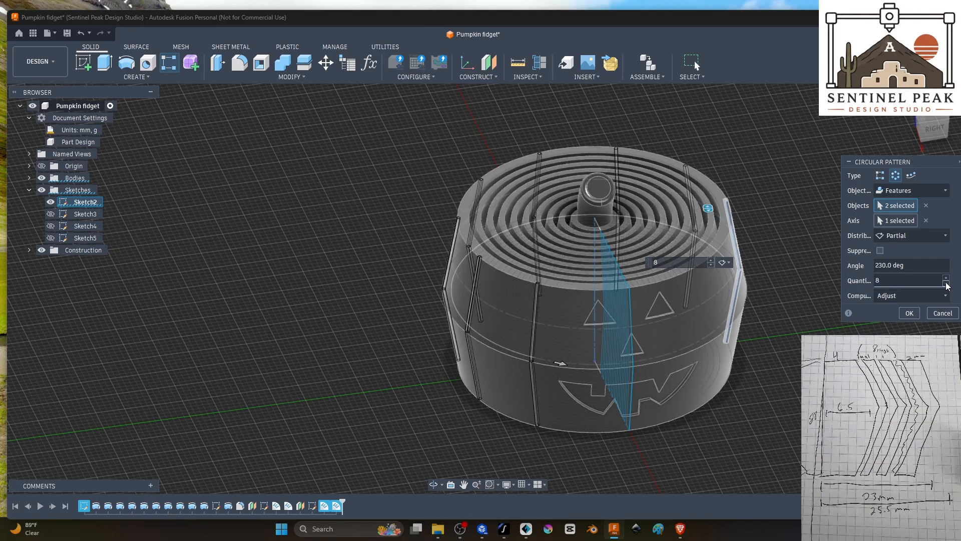
click(949, 297)
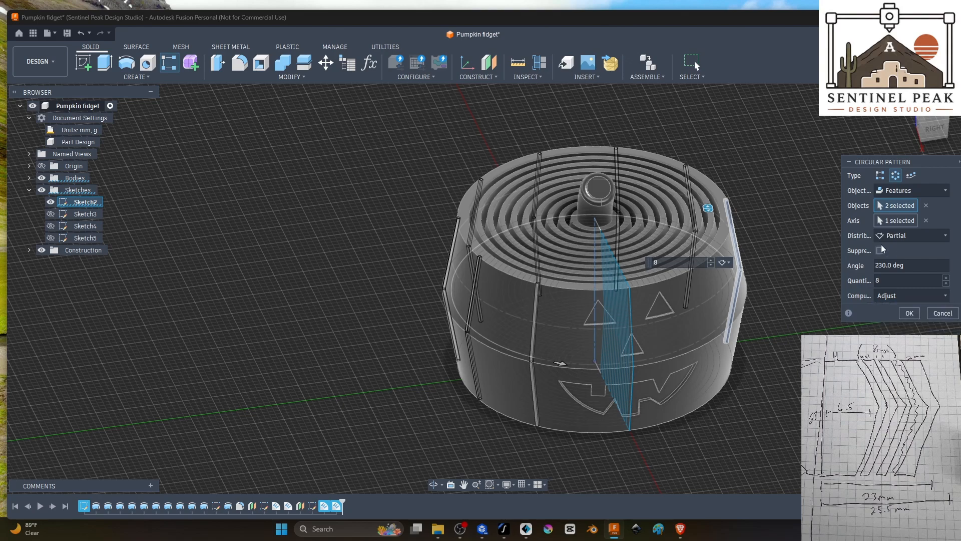
Step: Check the groove spacing around the pumpkin and apply the partial circular pattern
click(899, 236)
click(899, 236)
click(899, 236)
click(899, 236)
shift+middle_drag(770, 145, 752, 157)
shift+middle_drag(513, 382, 690, 185)
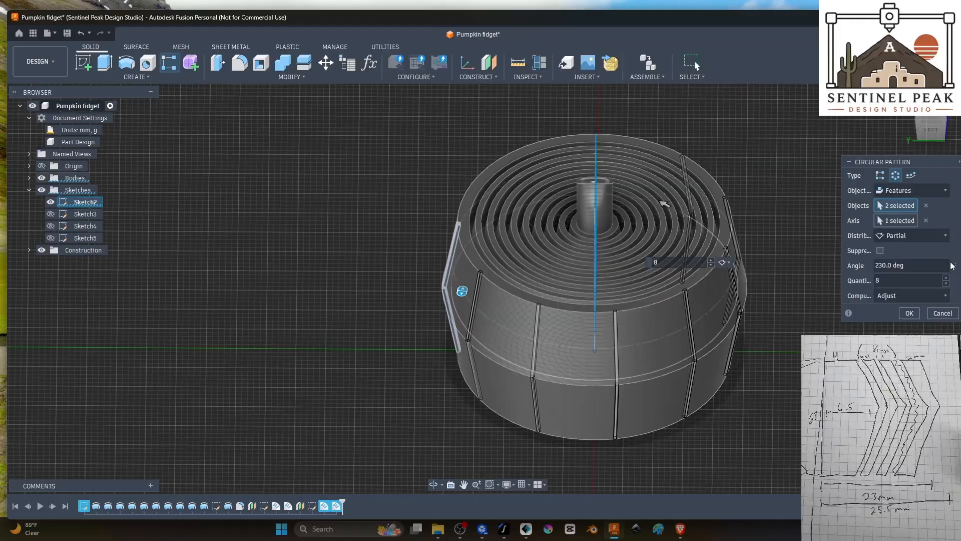
click(914, 235)
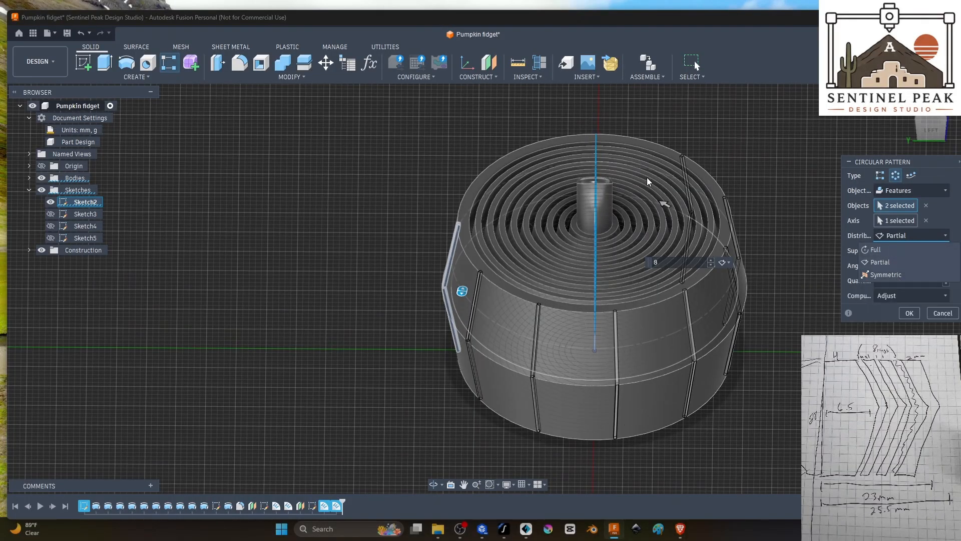
shift+middle_drag(758, 170, 676, 187)
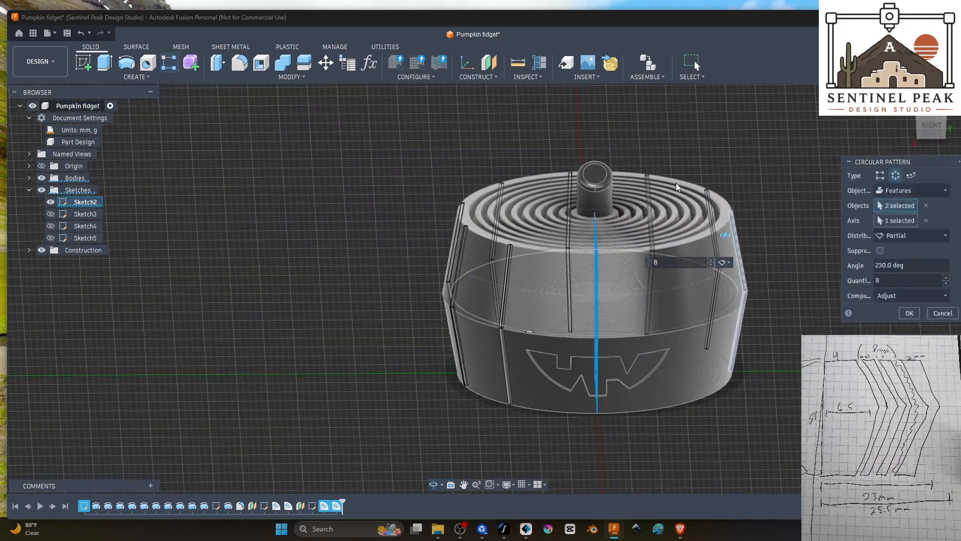
click(908, 311)
Step: Start a second circular pattern of the upper and lower groove debosses about the pumpkin's central vertical axis
shift+middle_drag(781, 320, 668, 331)
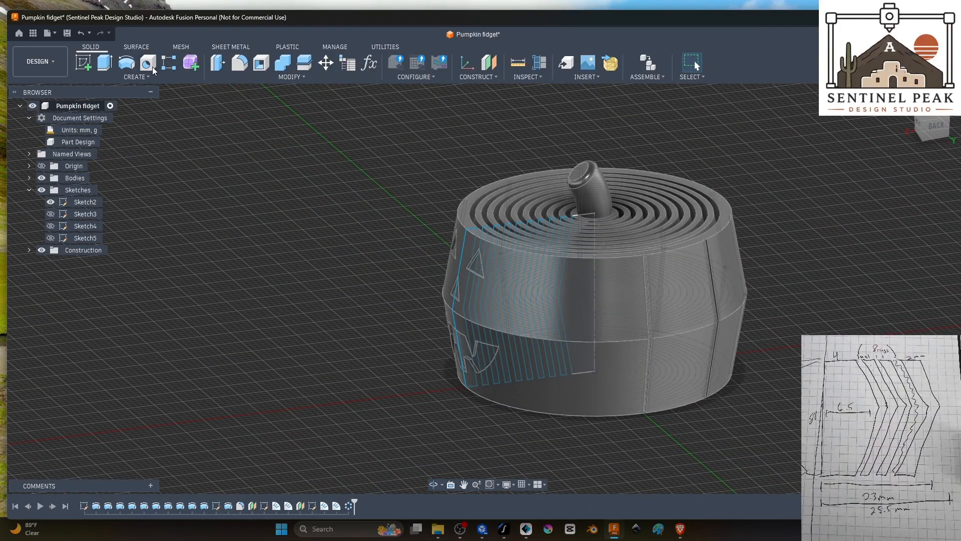
click(169, 68)
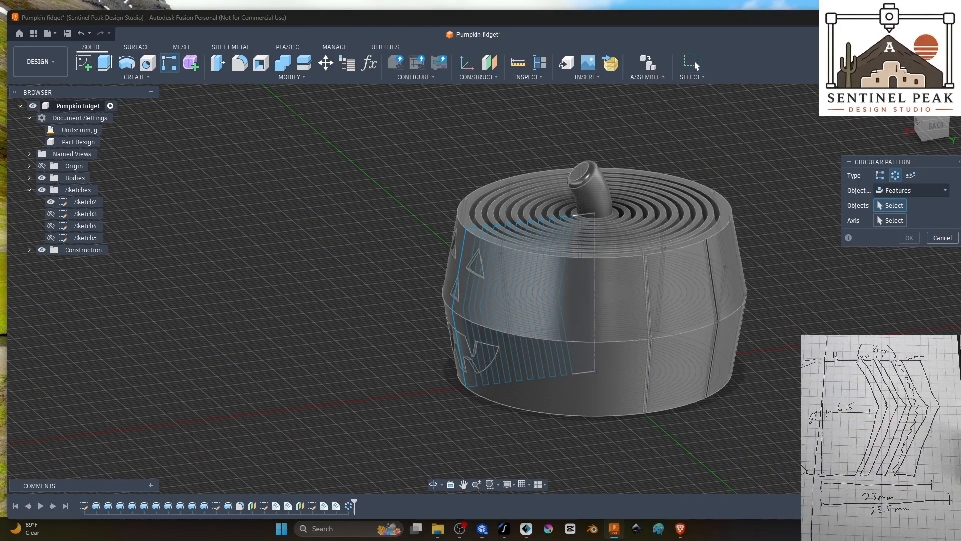
click(326, 506)
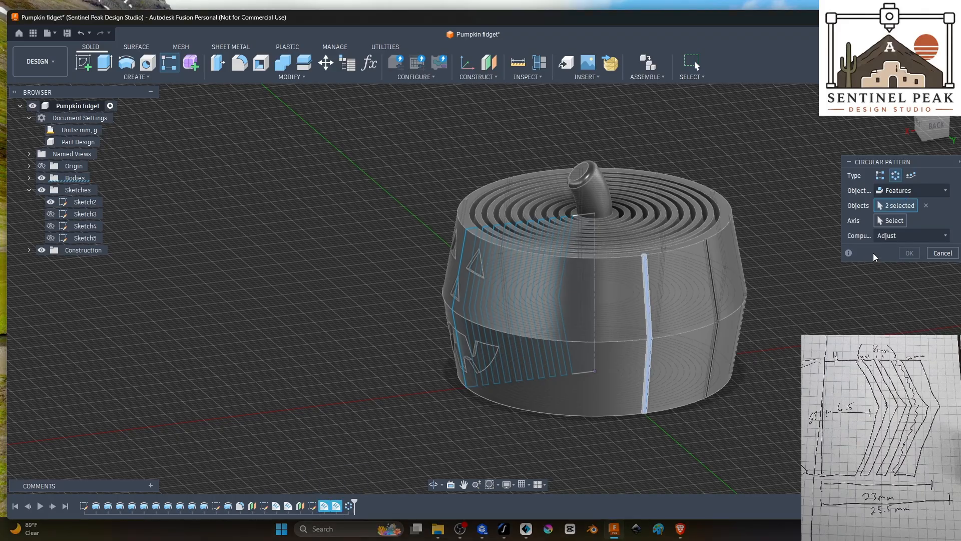
click(896, 221)
click(598, 293)
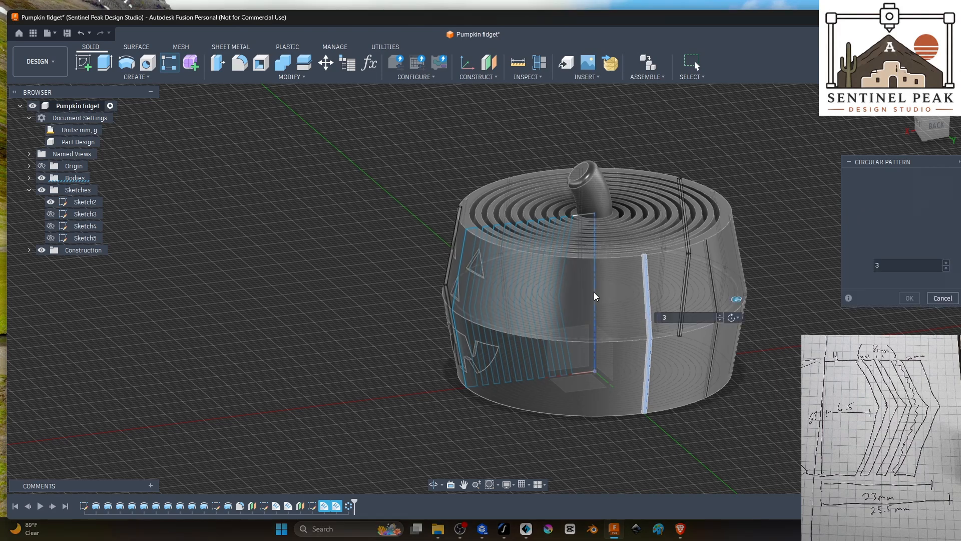
Step: Raise the second pattern's quantity to 5 and change its distribution to Partial
shift+middle_drag(868, 328, 875, 358)
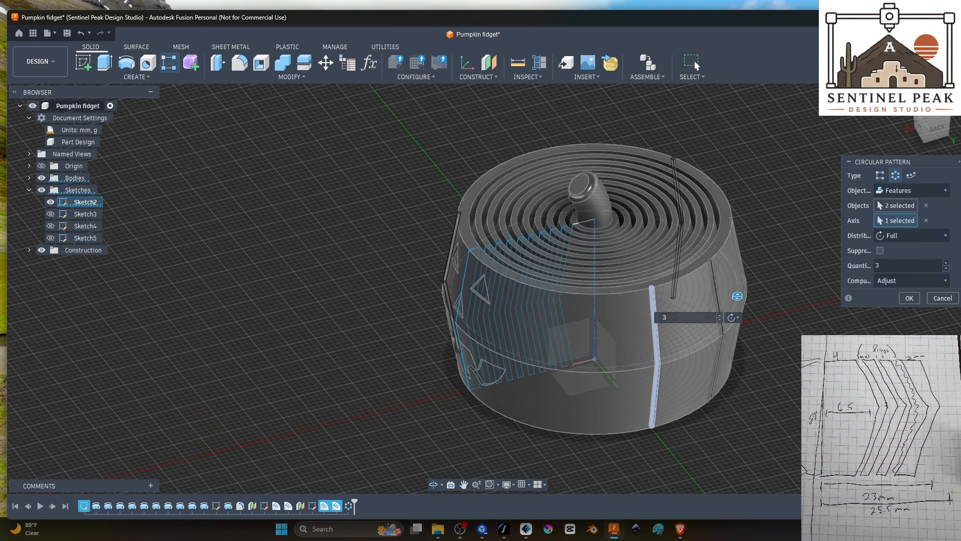
drag(736, 296, 724, 322)
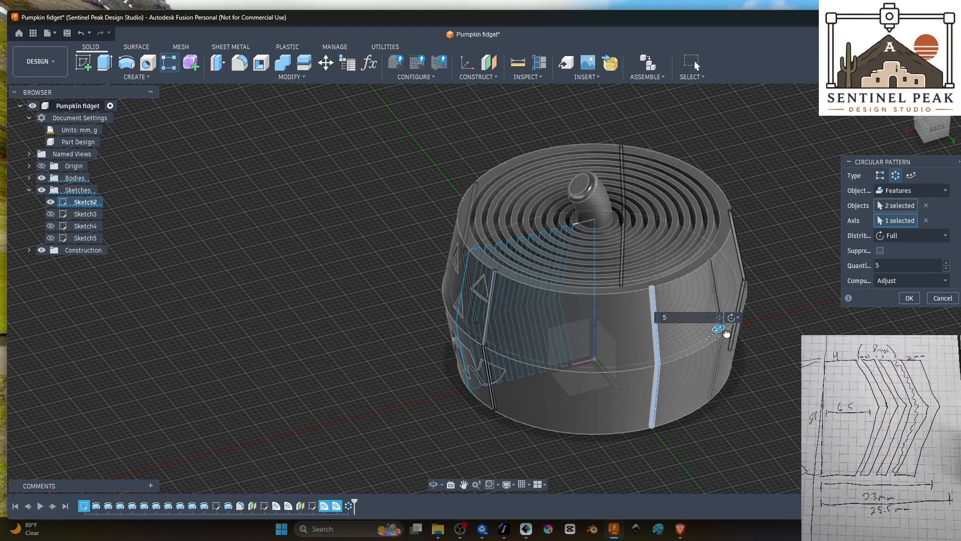
click(884, 236)
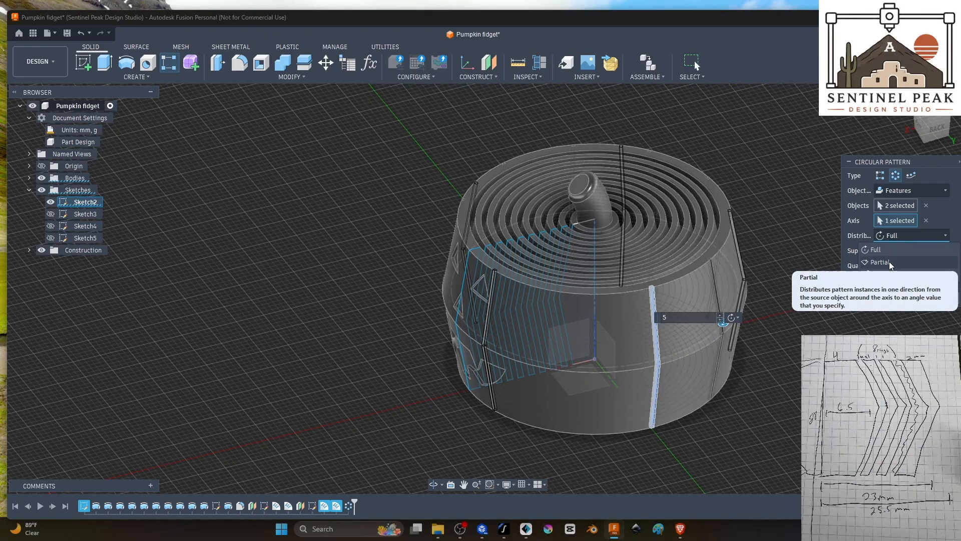
click(889, 262)
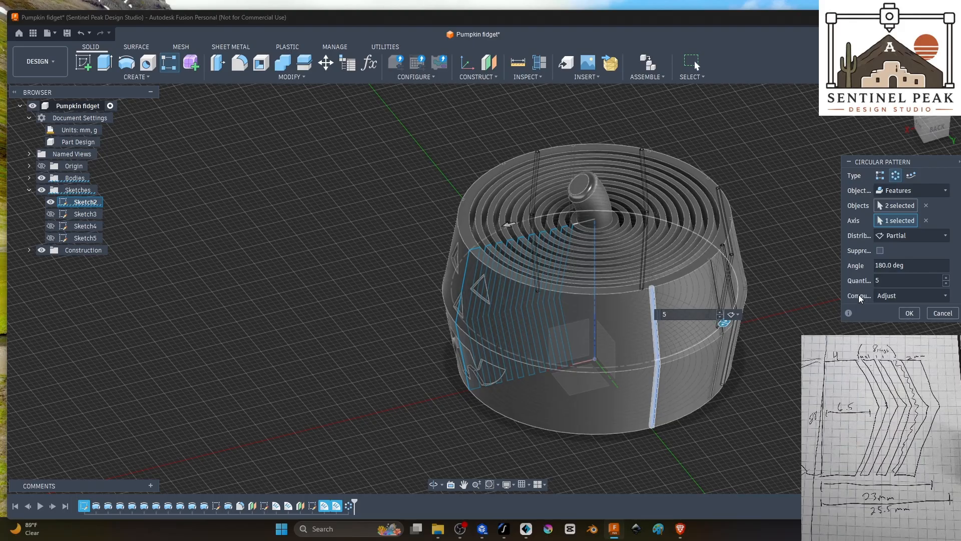
Step: Reverse the second pattern towards the face with an angle of -35.0 deg and a quantity of 3 grooves
shift+middle_drag(775, 333, 717, 401)
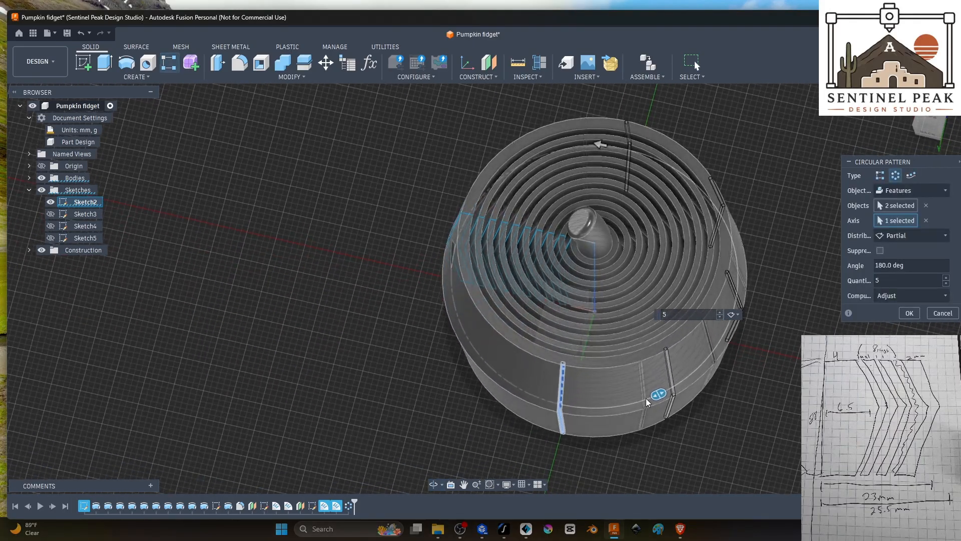
drag(657, 395, 510, 387)
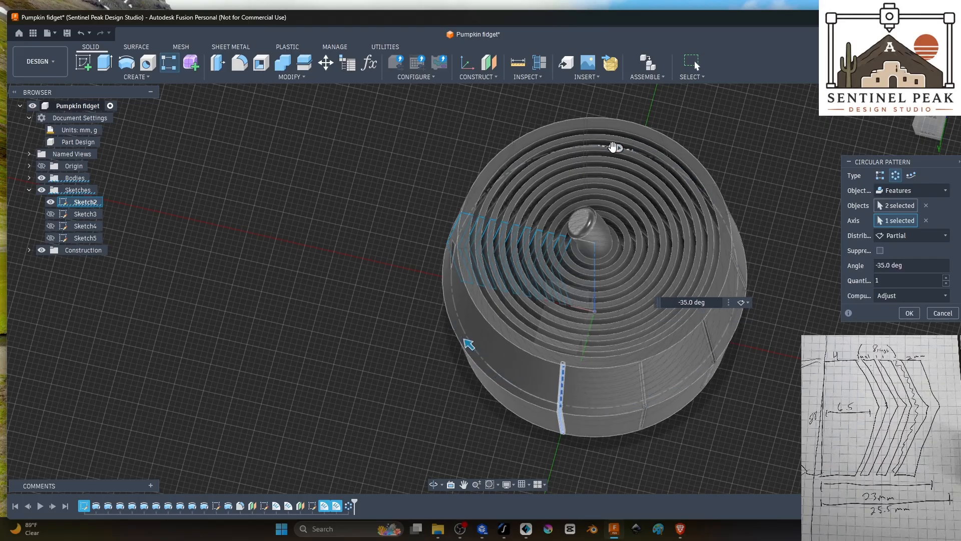
drag(613, 147, 522, 392)
shift+middle_drag(526, 437, 588, 317)
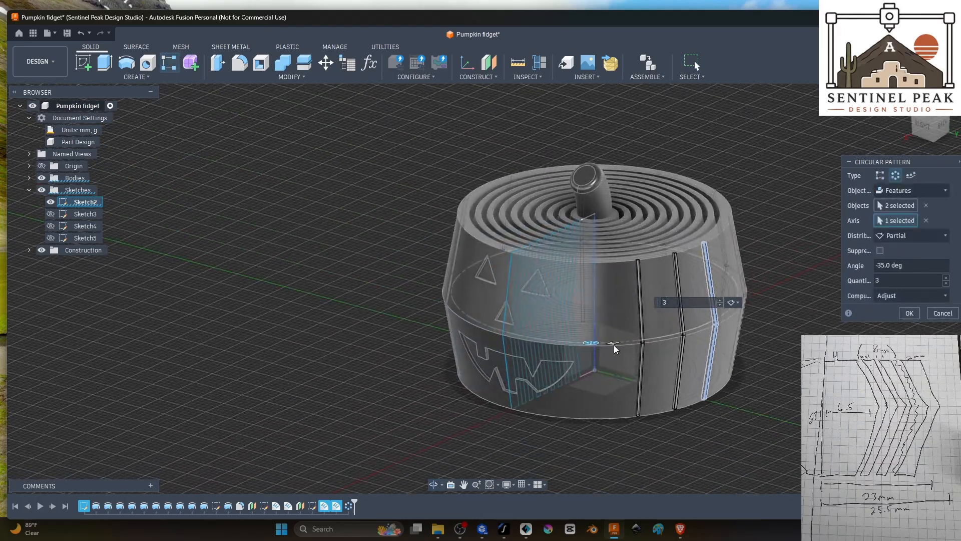
Step: Adjust the second pattern's angle to -55.0 deg so its last groove sits beside the face, and apply the pattern
drag(614, 344, 563, 352)
shift+middle_drag(449, 442, 615, 455)
scroll(681, 434, down, 2)
shift+middle_drag(682, 434, 646, 404)
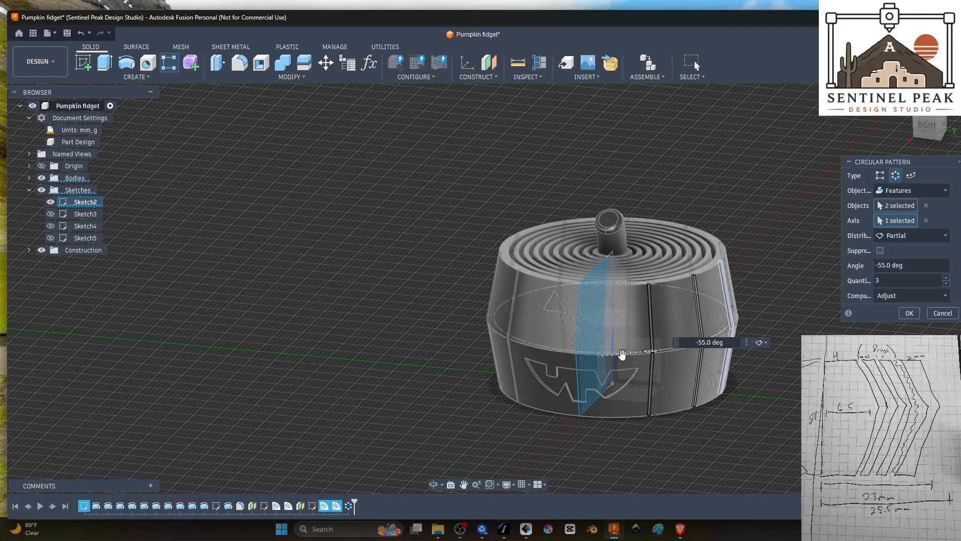
drag(623, 355, 629, 355)
shift+middle_drag(617, 372, 628, 478)
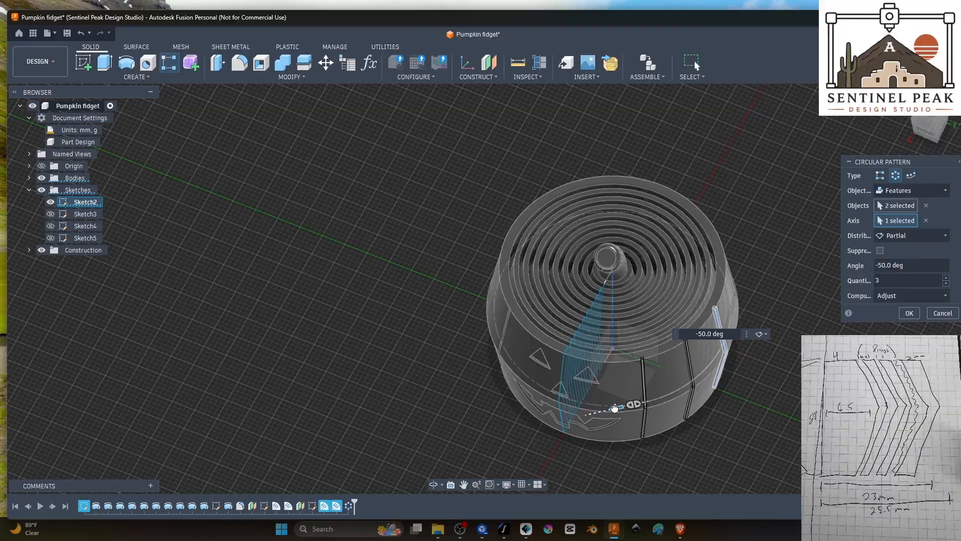
drag(611, 409, 609, 407)
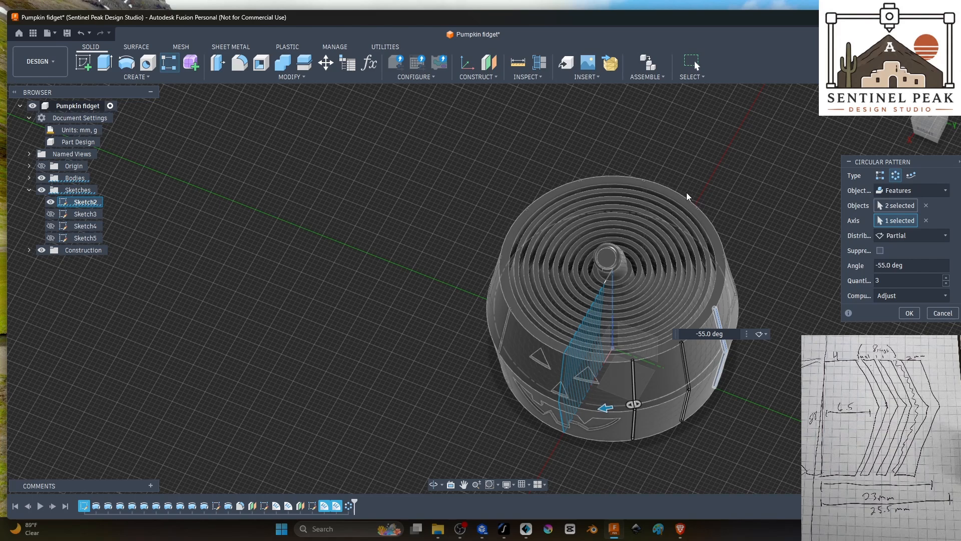
click(912, 236)
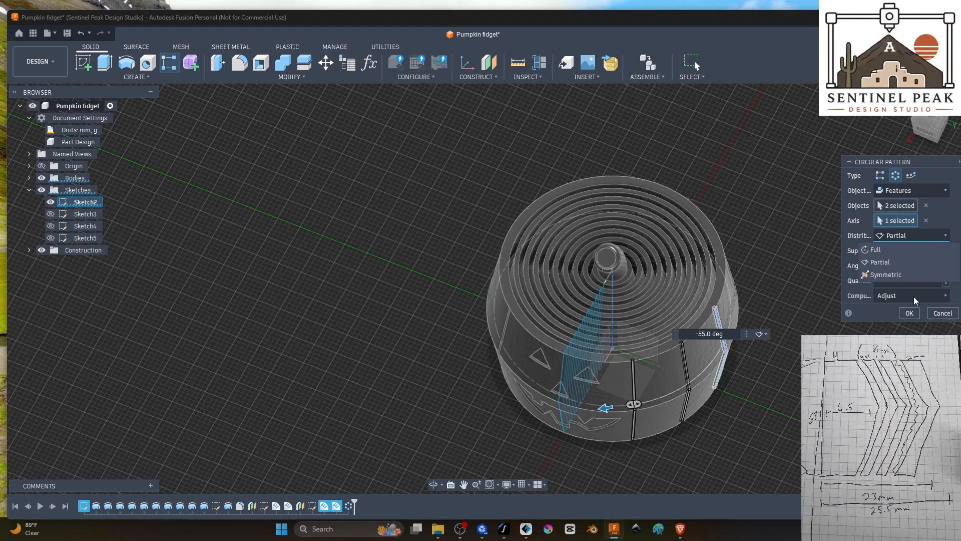
click(910, 314)
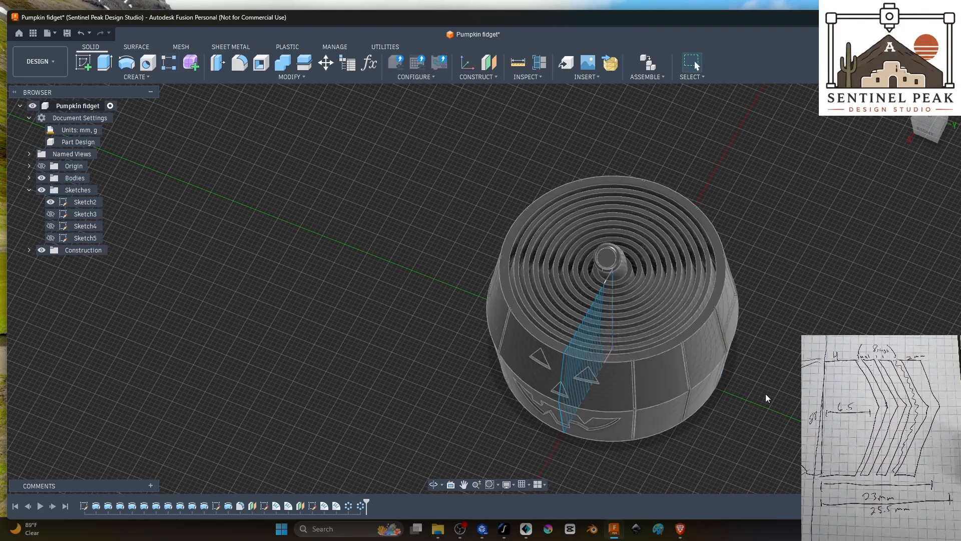
Step: Inspect the grooves on both sides of the pumpkin's face and save the design
right_click(792, 418)
click(765, 435)
middle_drag(761, 426, 763, 410)
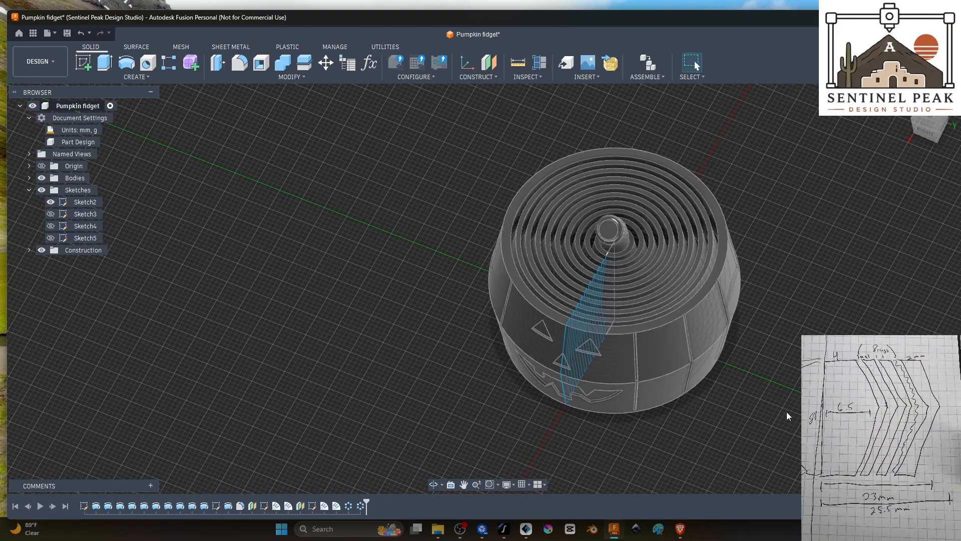
shift+middle_drag(787, 412, 791, 346)
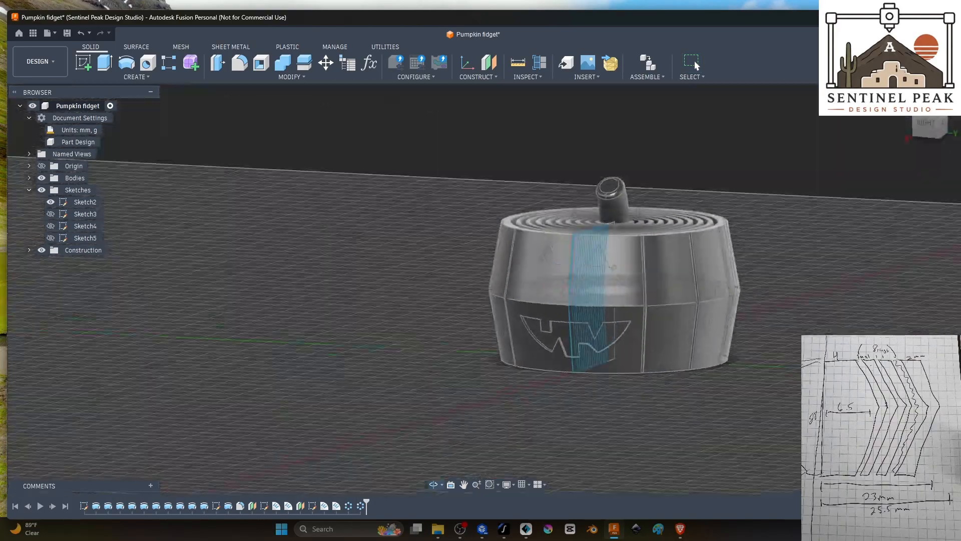
shift+middle_drag(714, 357, 741, 385)
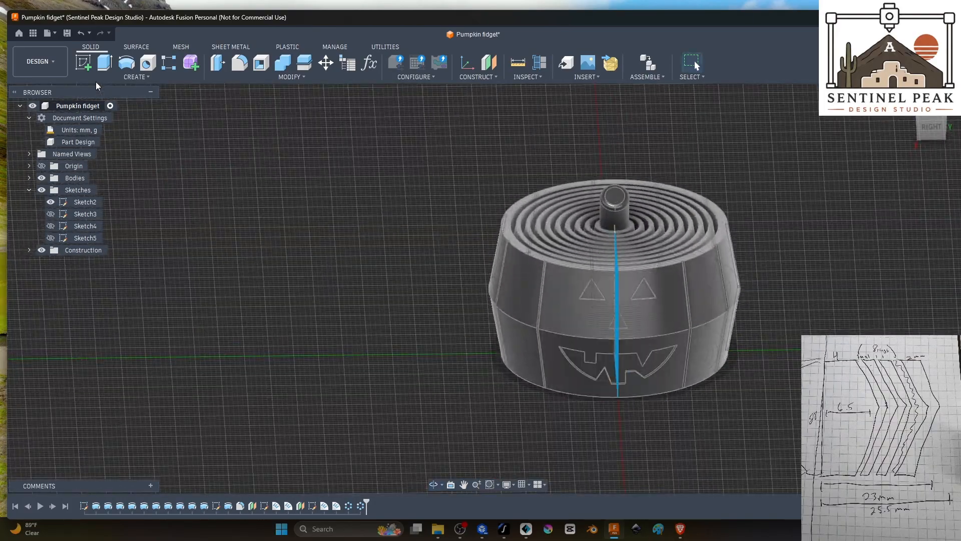
right_click(72, 104)
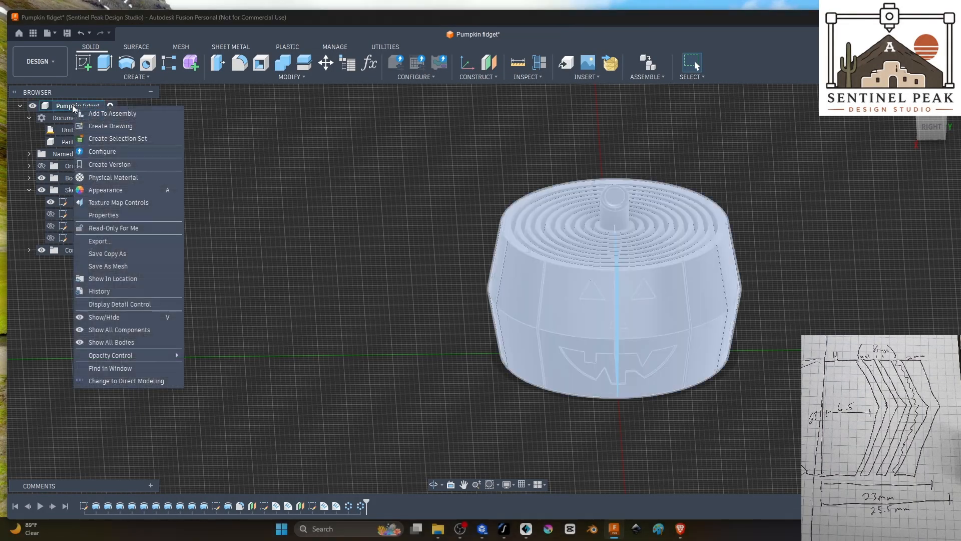
key(Escape)
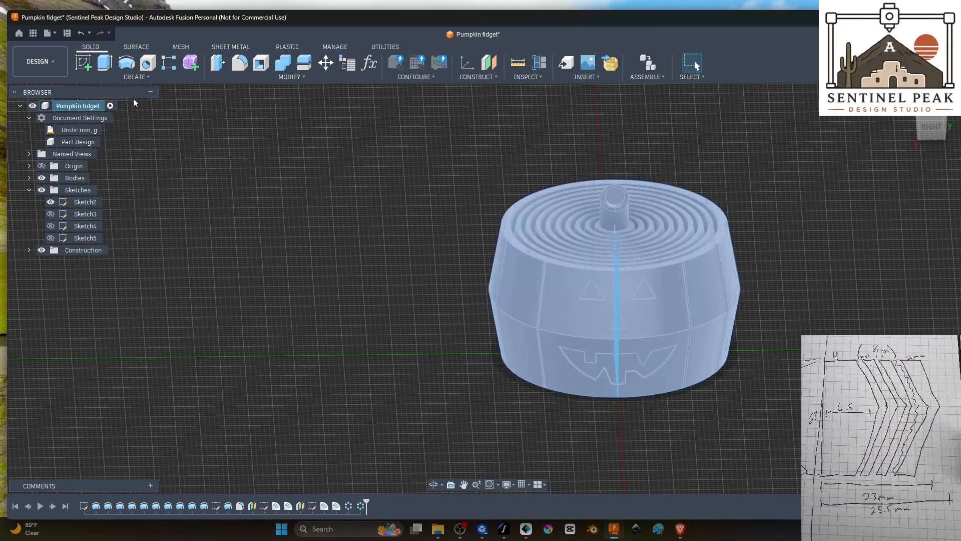
key(ctrl+s)
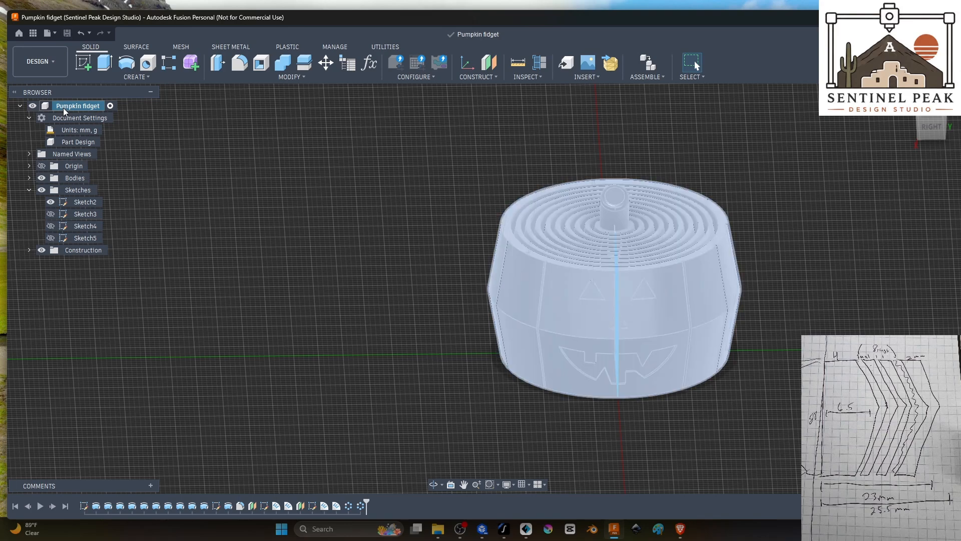
Step: Export the whole pumpkin as a single binary STL mesh in millimetres, named Pumpkin fidget, to the Halloween folder on the computer
right_click(64, 107)
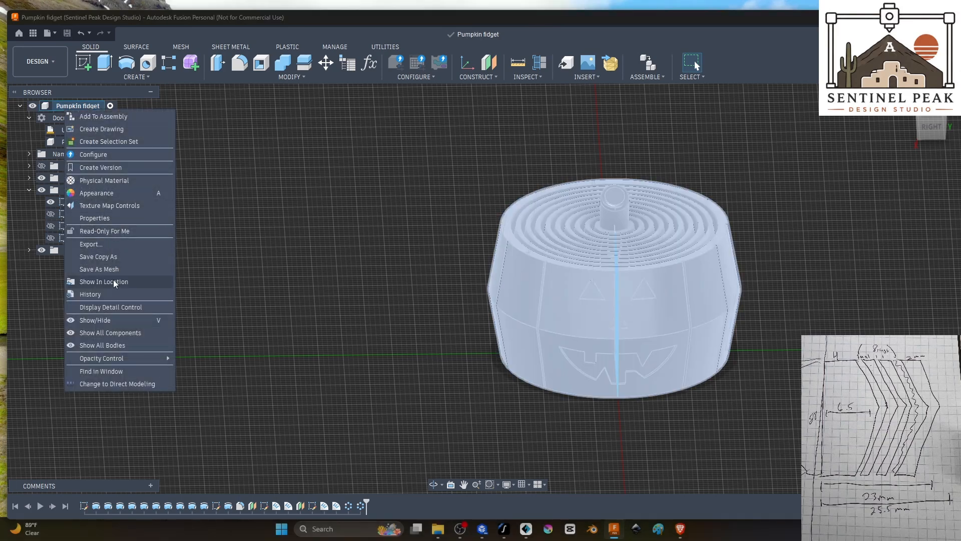
click(123, 270)
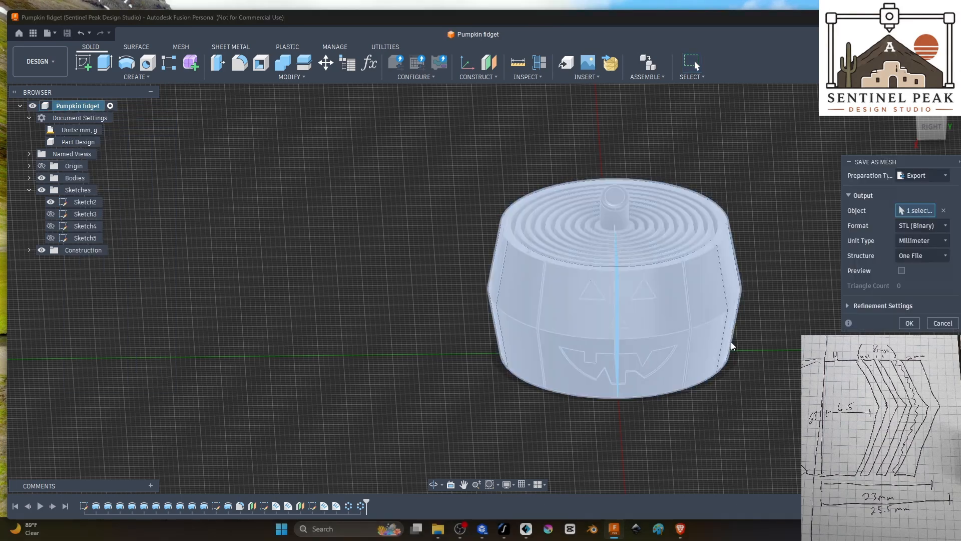
click(909, 322)
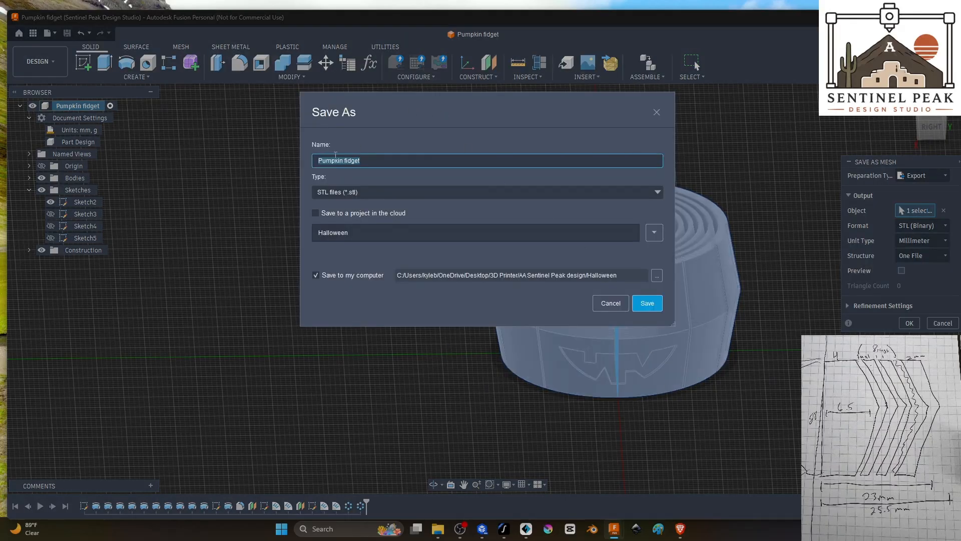
click(647, 303)
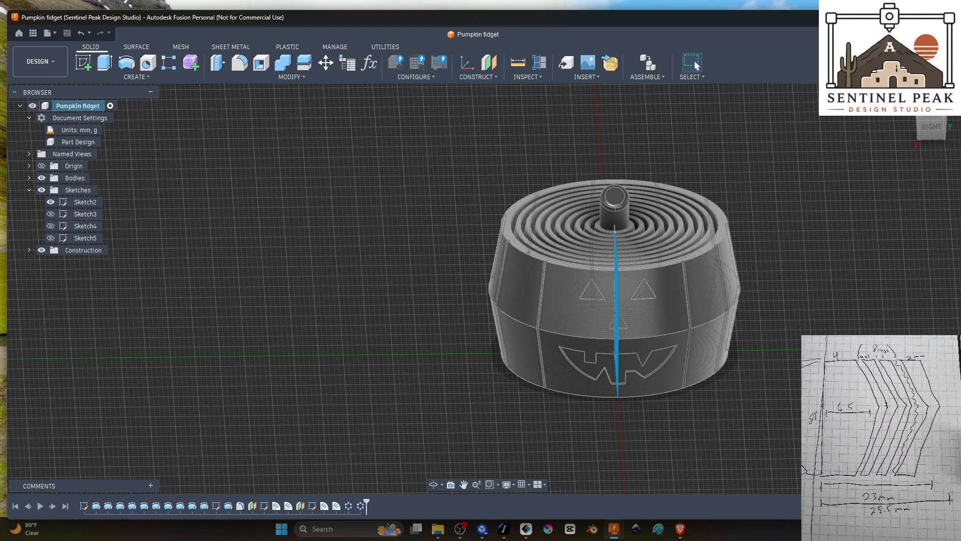